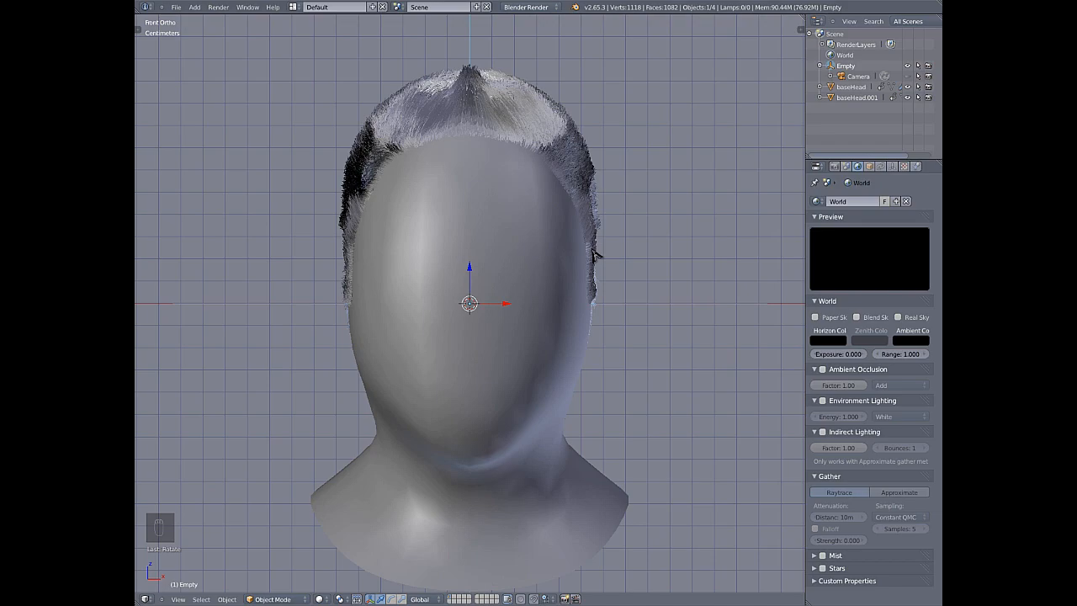
# - Inspect the haired head from the side and front, and try moving the camera's parent empty
pyautogui.moveTo(594, 174); pyautogui.dragTo(471, 290, button='middle')
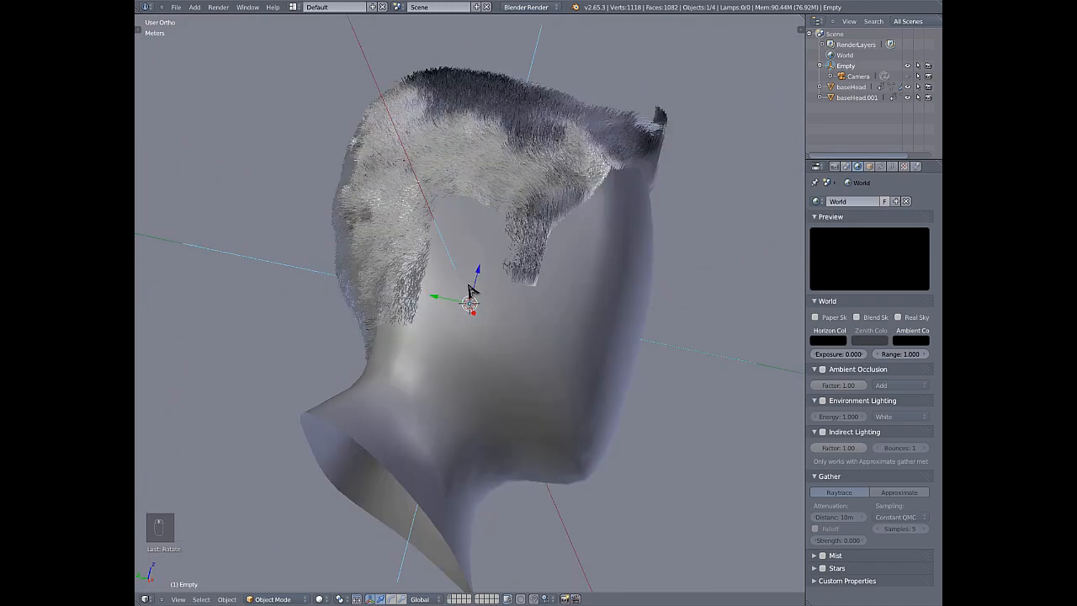
pyautogui.press('KP_1')
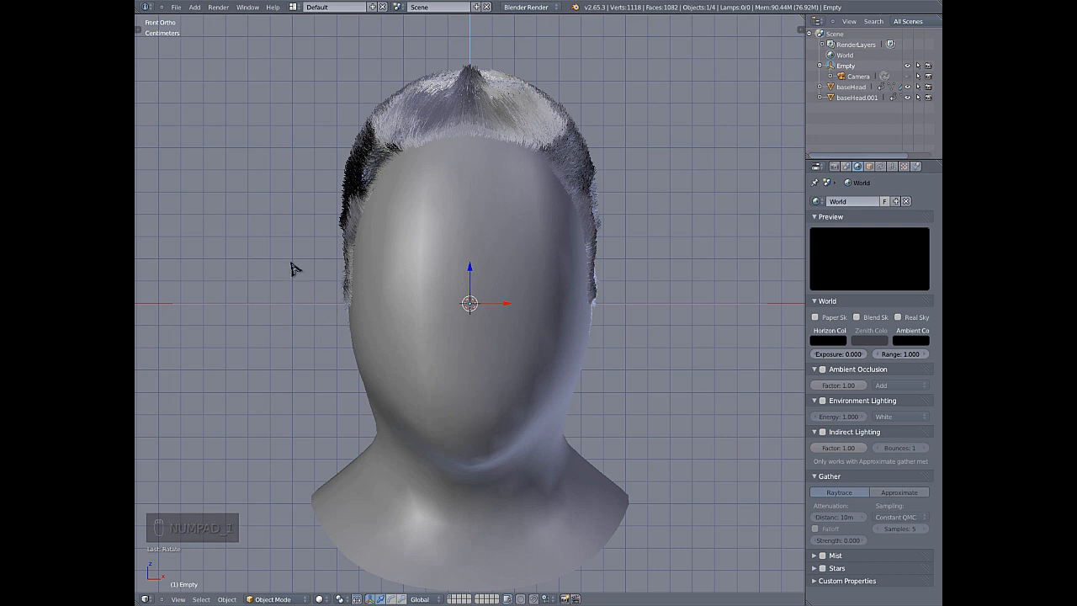
pyautogui.click(860, 76)
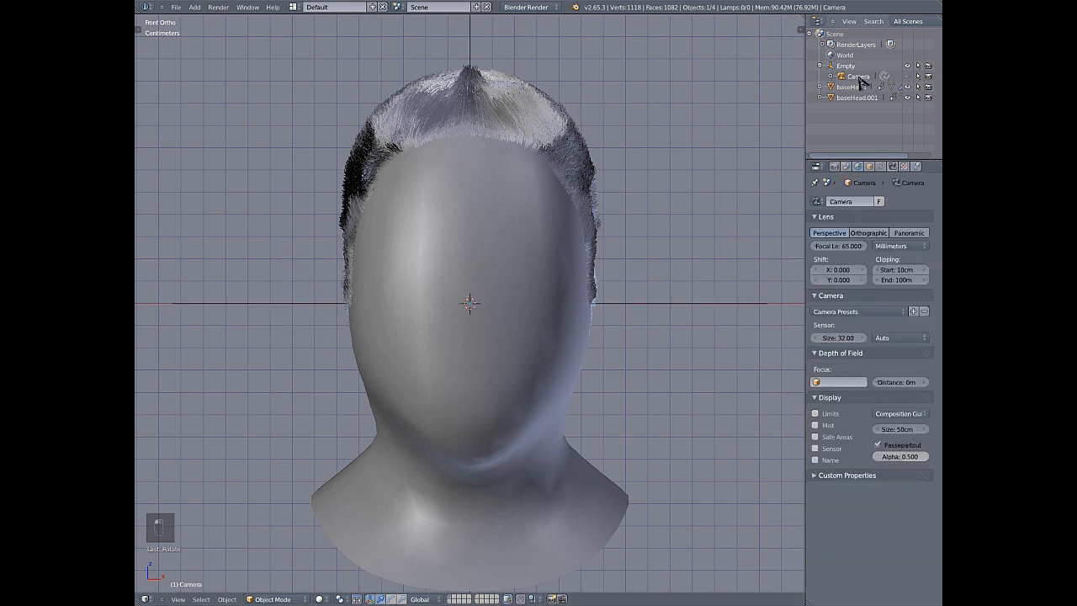
pyautogui.rightClick(282, 310)
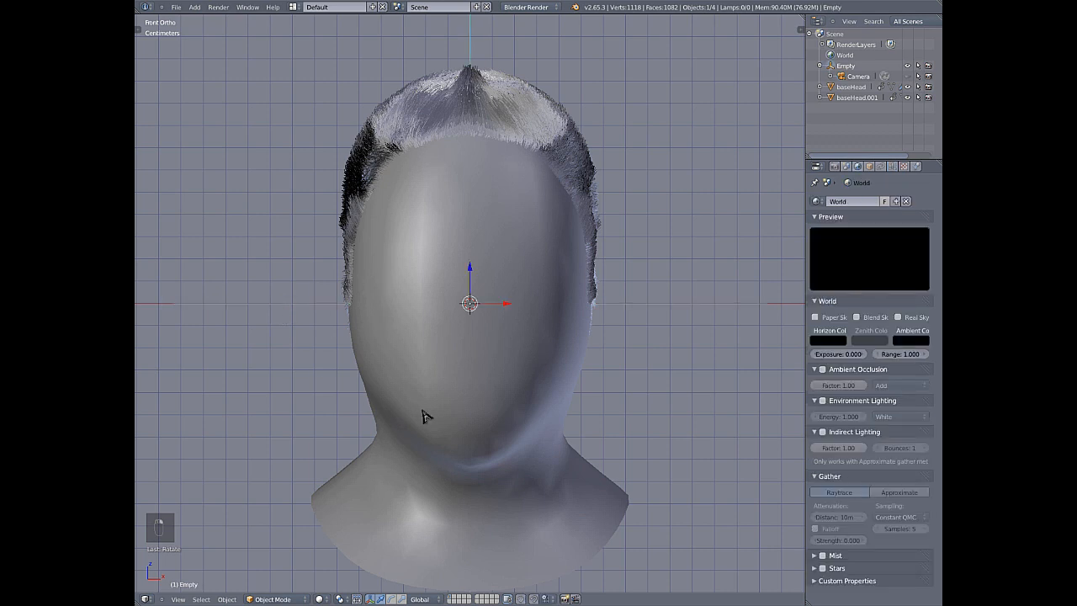
pyautogui.press('g')
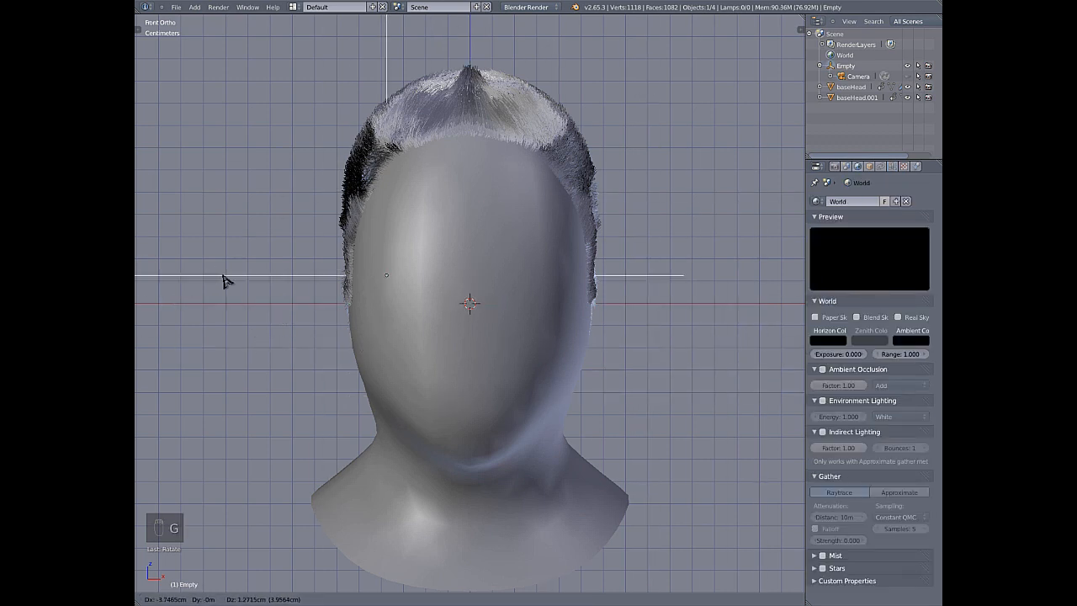
pyautogui.rightClick(225, 280)
# - Try moving and rotating the camera's parent empty around the head while looking through the camera
pyautogui.press('KP_0')
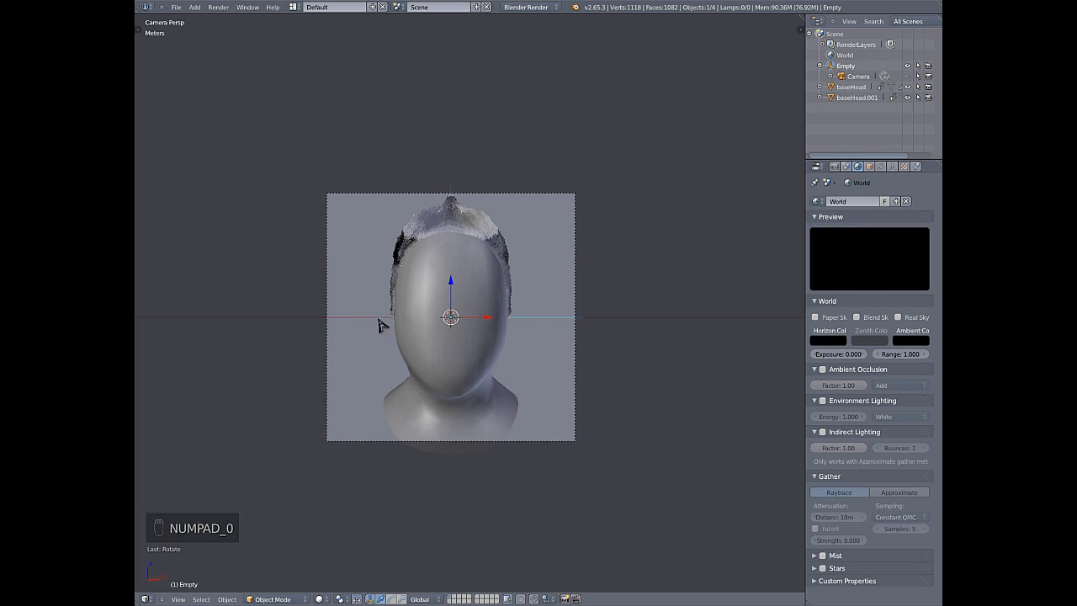
pyautogui.press('g')
pyautogui.rightClick(404, 287)
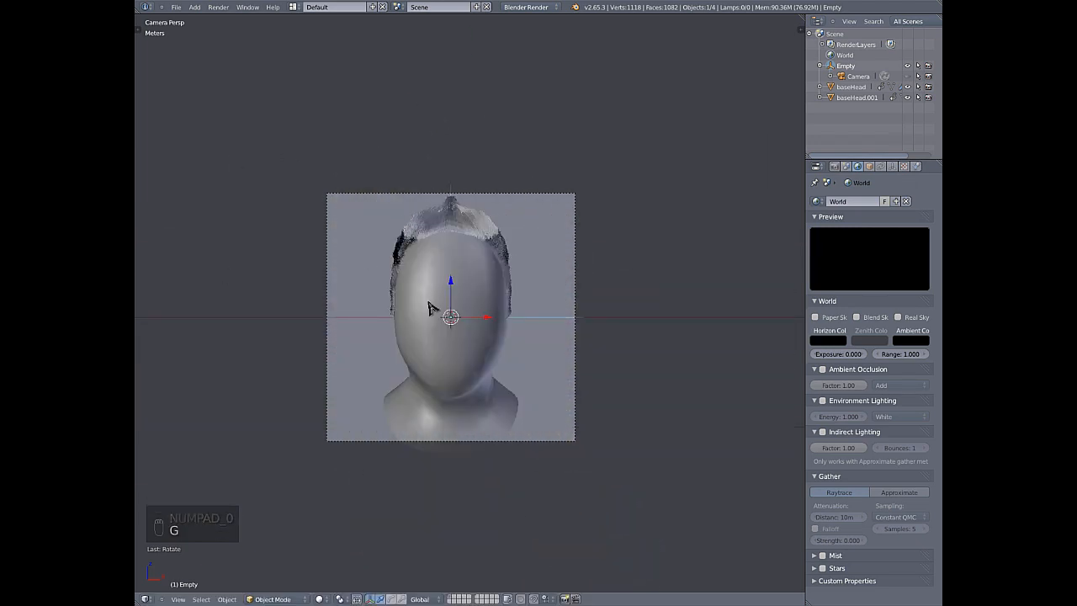
pyautogui.press('r')
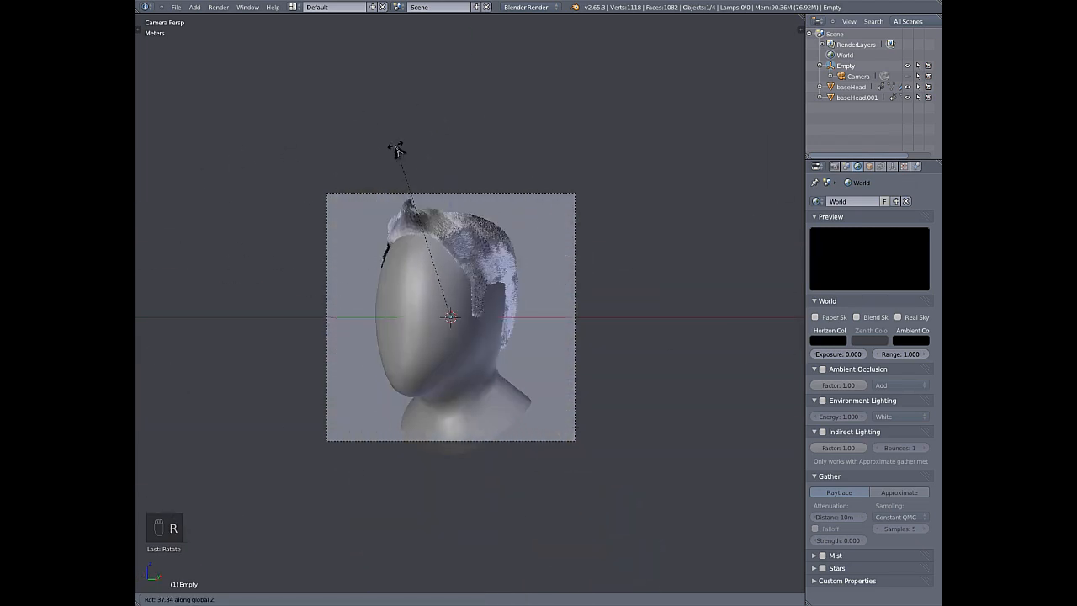
pyautogui.rightClick(422, 181)
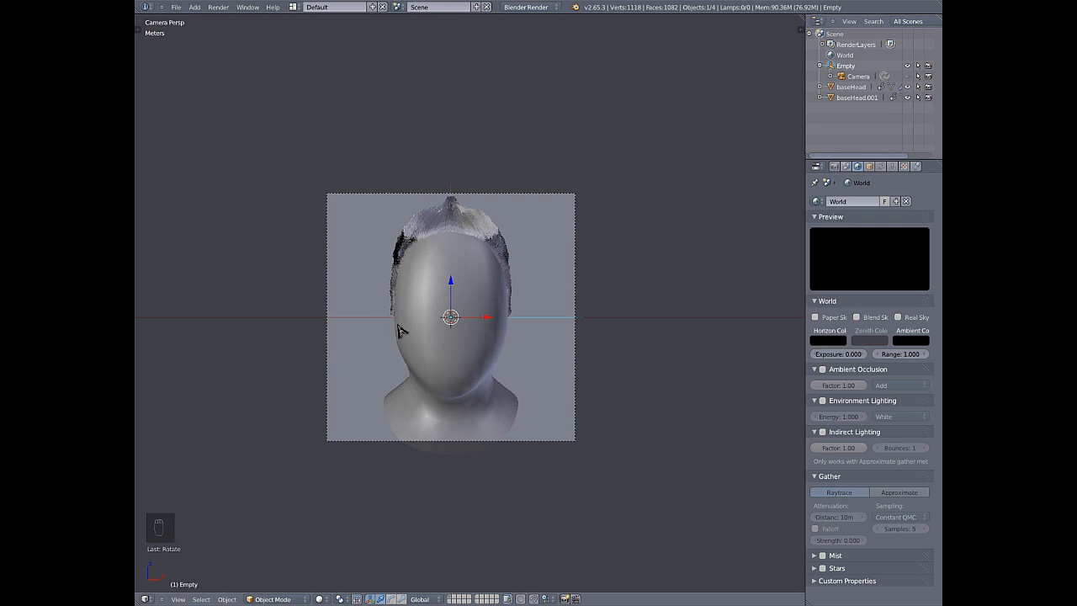
pyautogui.press('KP_1')
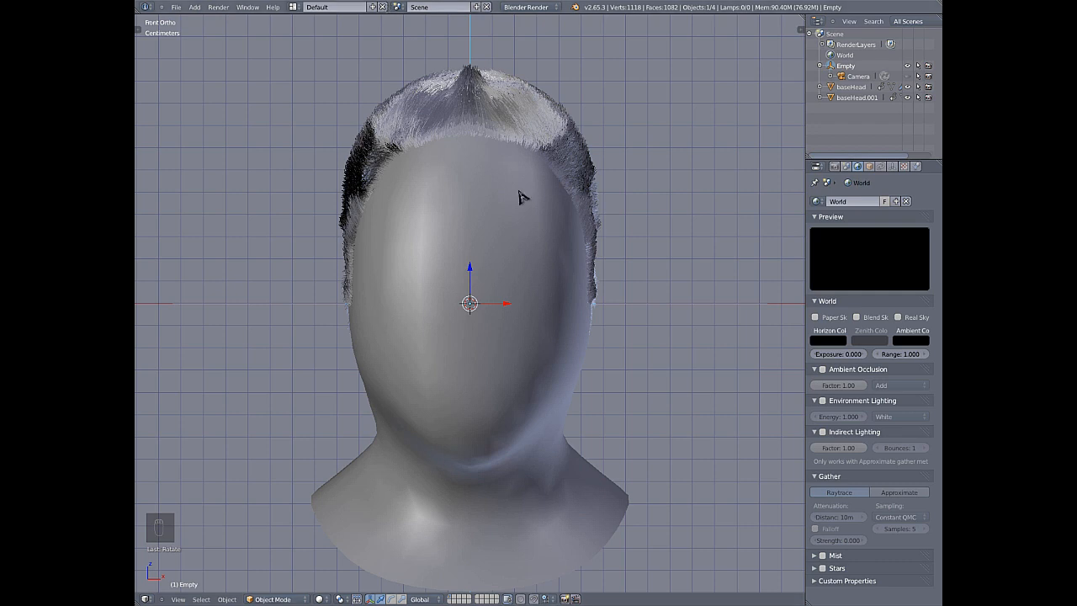
# - Select the baseHead.001 scalp mesh and review its hair particle settings, including emission, physics, render, display and children
pyautogui.click(868, 101)
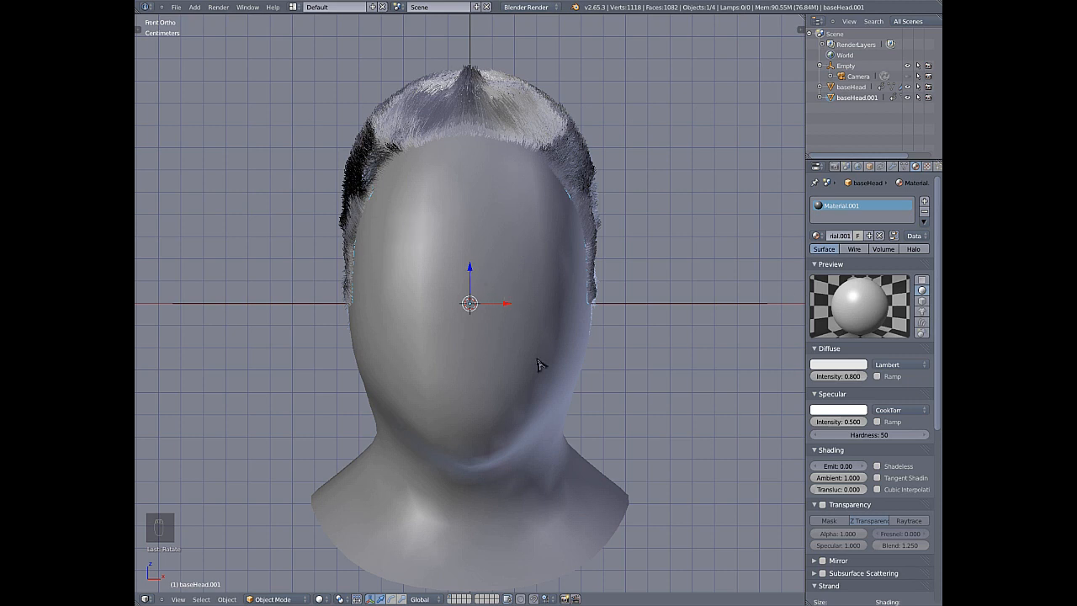
pyautogui.press('g')
pyautogui.rightClick(485, 171)
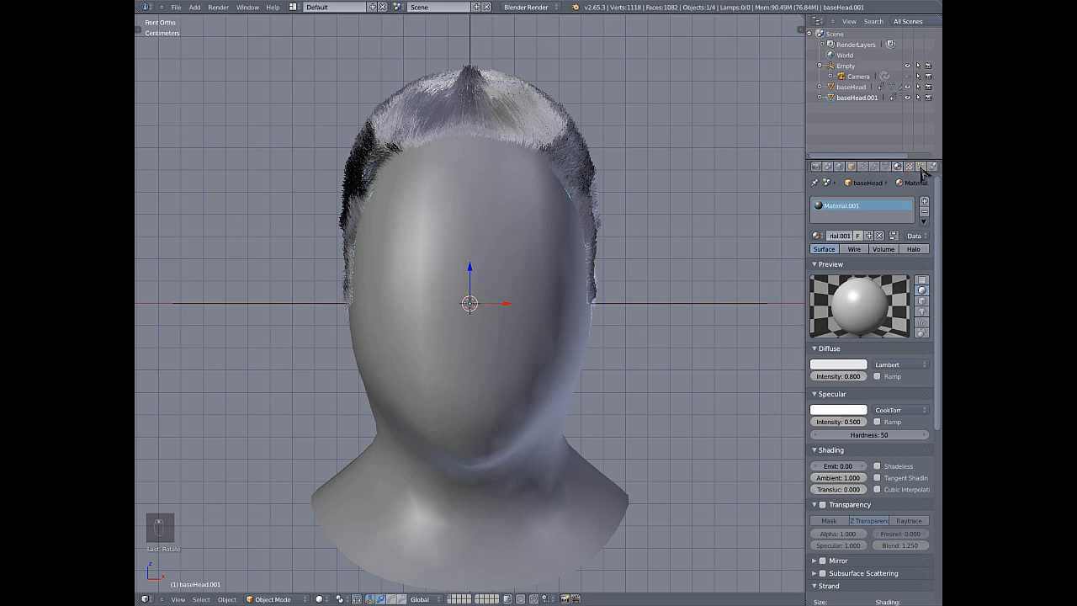
pyautogui.click(928, 165)
pyautogui.scroll(-10, 874, 286)
pyautogui.scroll(-1, 873, 275)
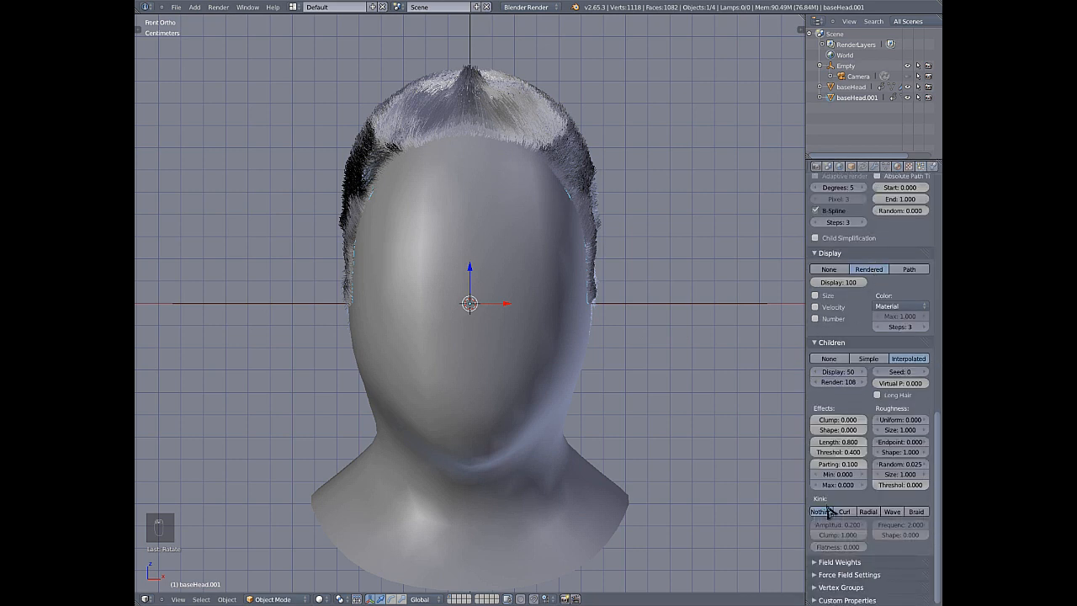
pyautogui.scroll(3, 888, 509)
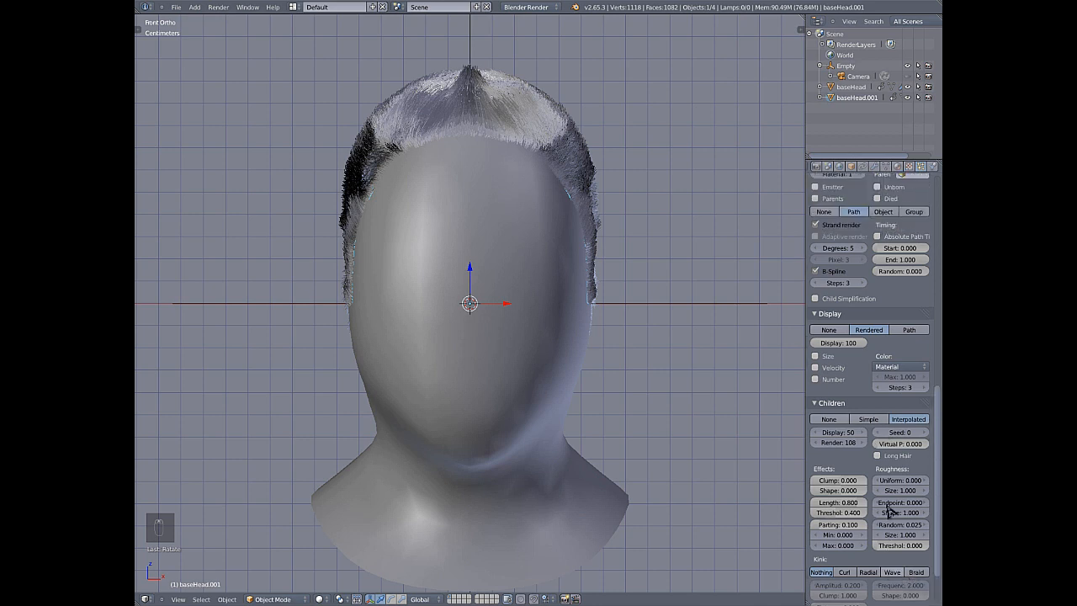
pyautogui.scroll(17, 889, 509)
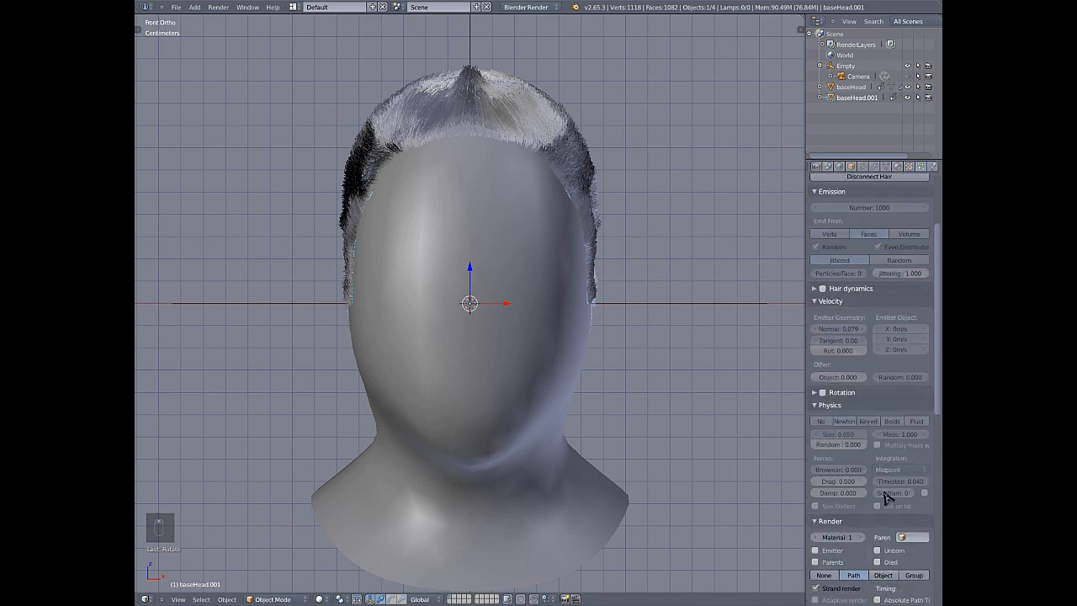
pyautogui.scroll(4, 886, 495)
pyautogui.scroll(1, 888, 324)
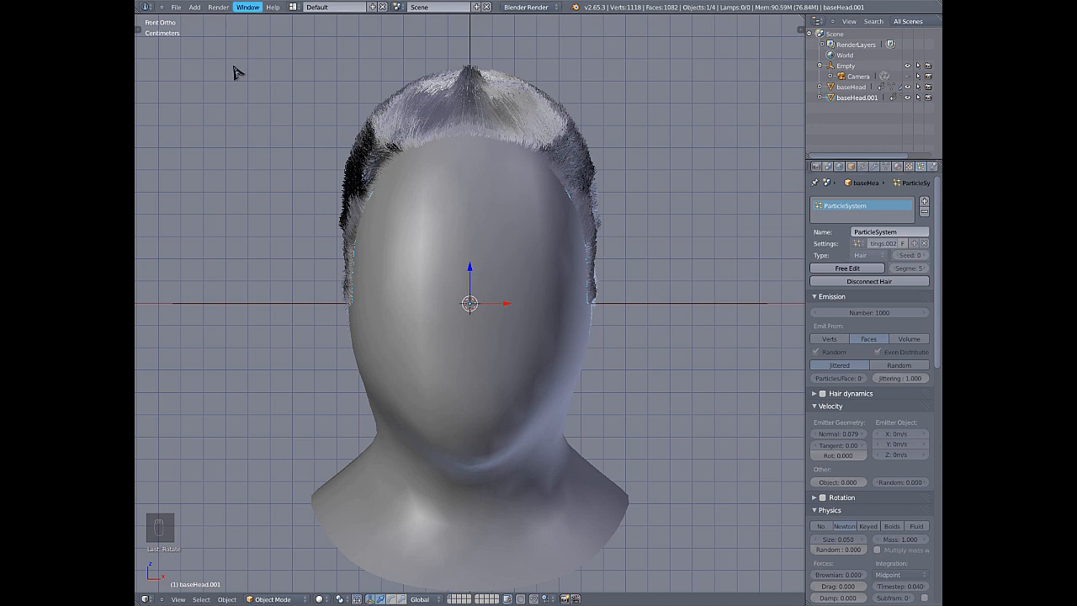
pyautogui.scroll(-7, 846, 402)
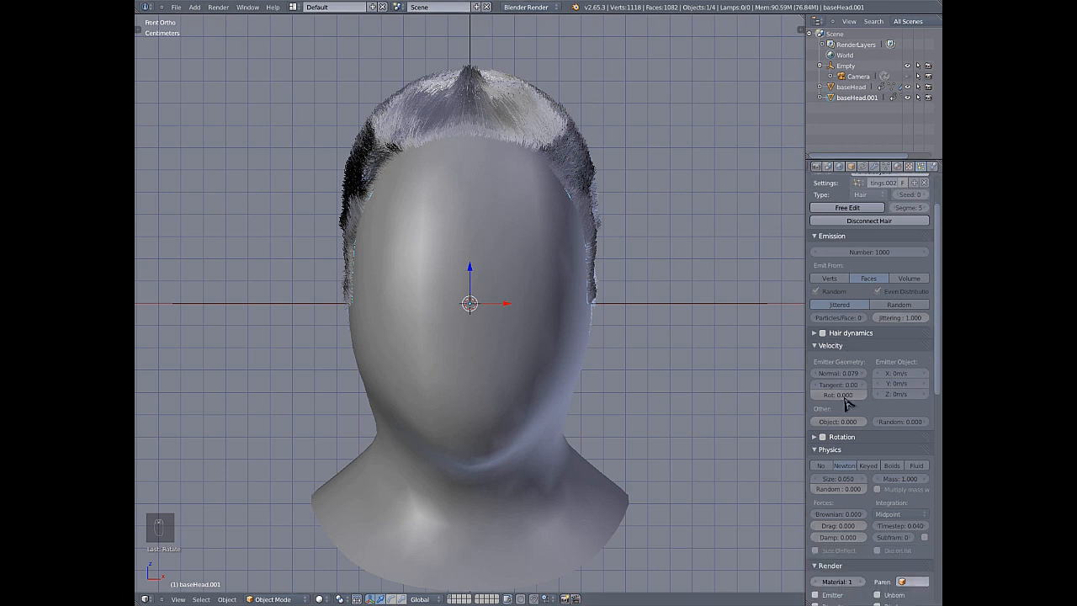
pyautogui.scroll(-3, 866, 348)
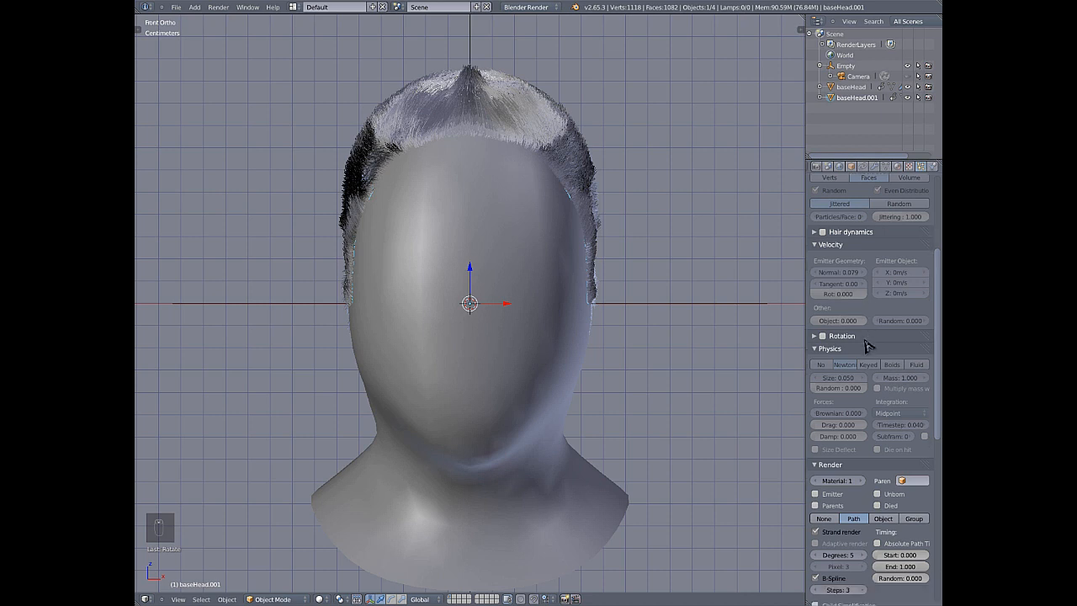
pyautogui.scroll(-2, 848, 347)
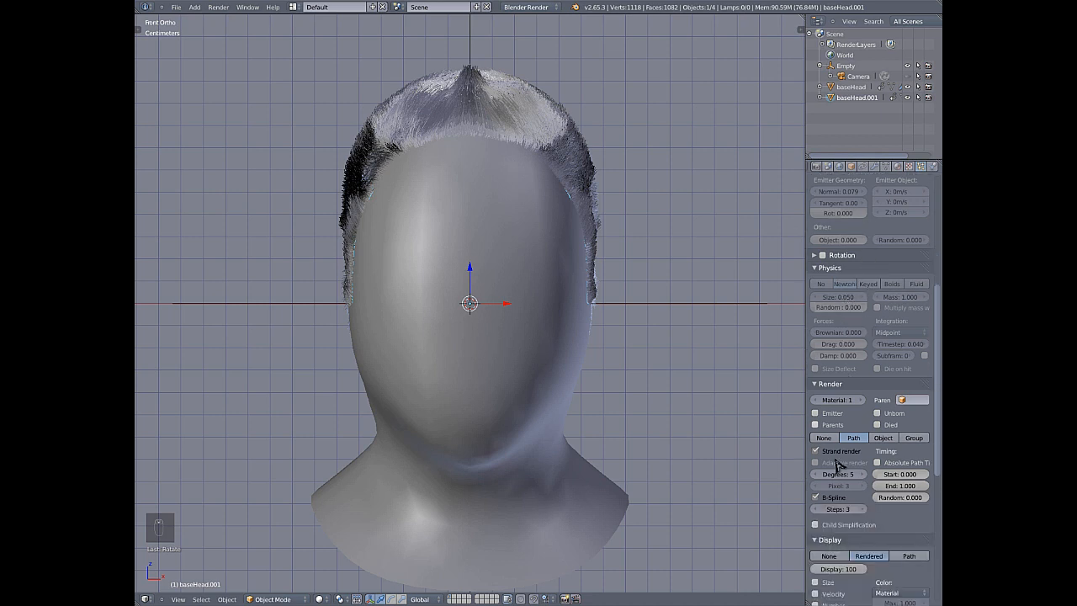
# - Try other material slot numbers for rendering the hair particles and return the slot to 1
pyautogui.click(814, 451)
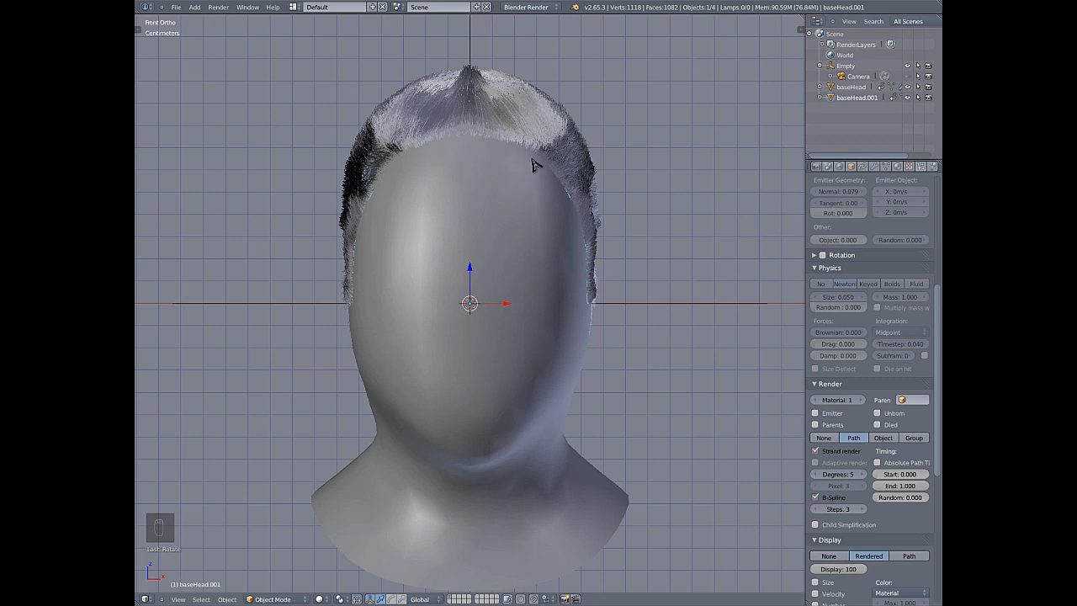
pyautogui.click(860, 400)
pyautogui.click(820, 402)
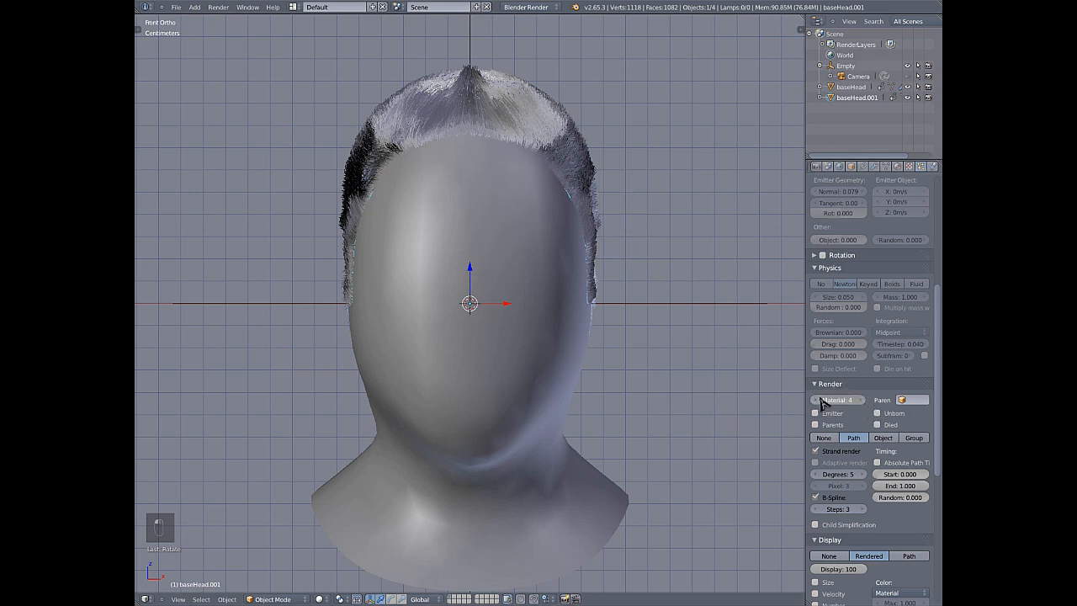
pyautogui.click(820, 401)
pyautogui.click(821, 401)
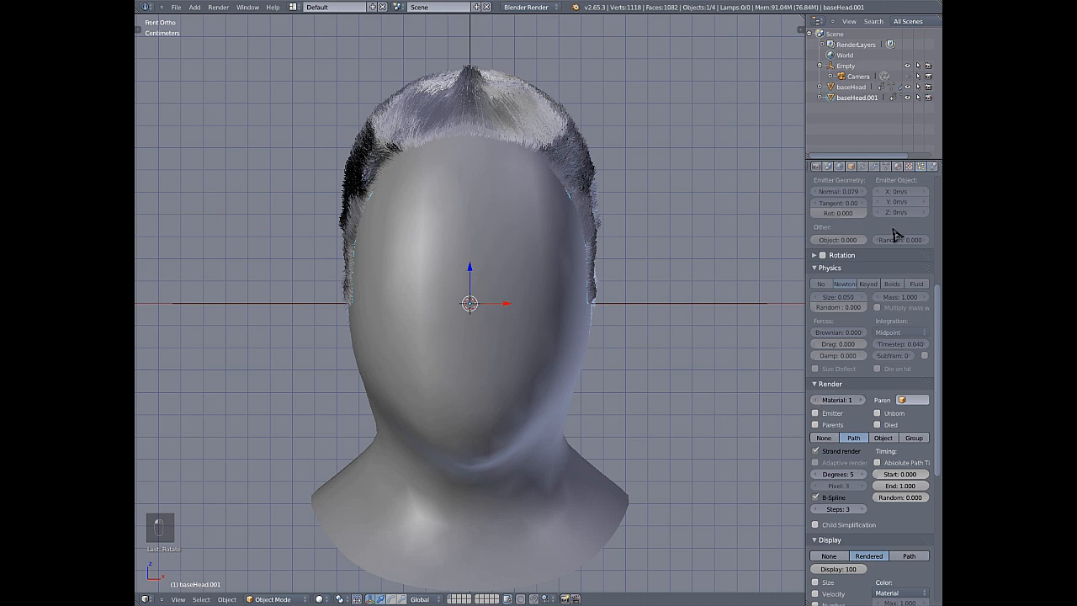
# - Review the shading and strand settings of the hair's Material.001 and enable Receive Transparent for its shadows
pyautogui.click(897, 167)
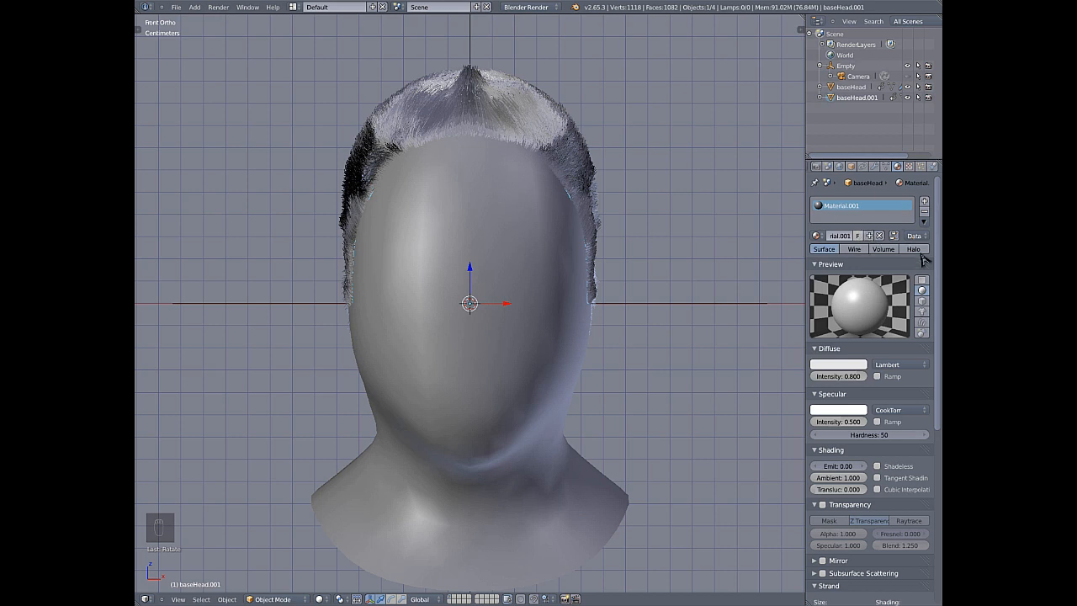
pyautogui.scroll(-3, 854, 308)
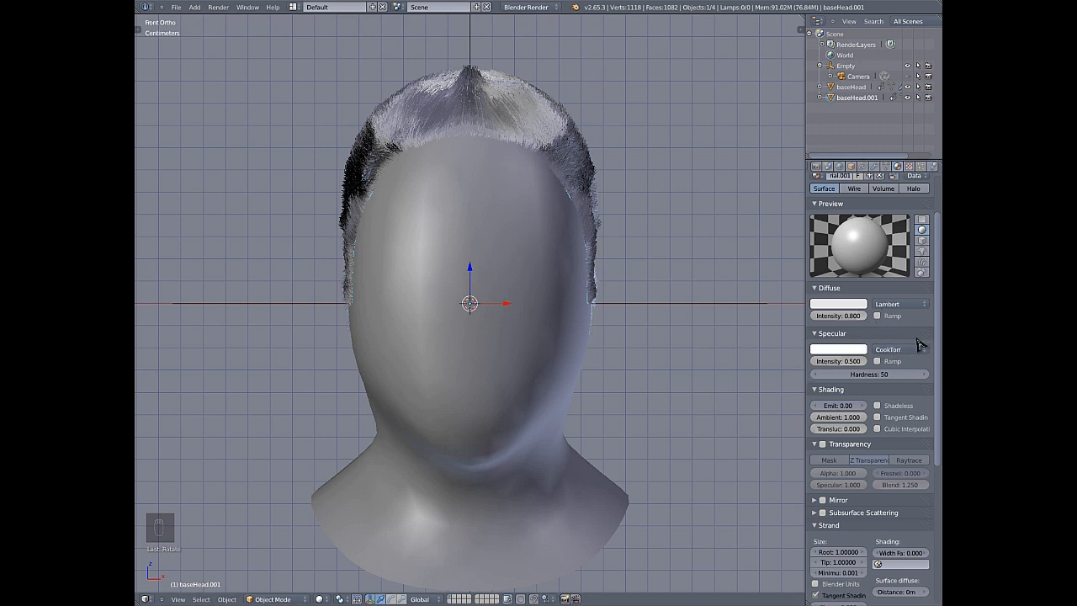
pyautogui.scroll(-2, 846, 378)
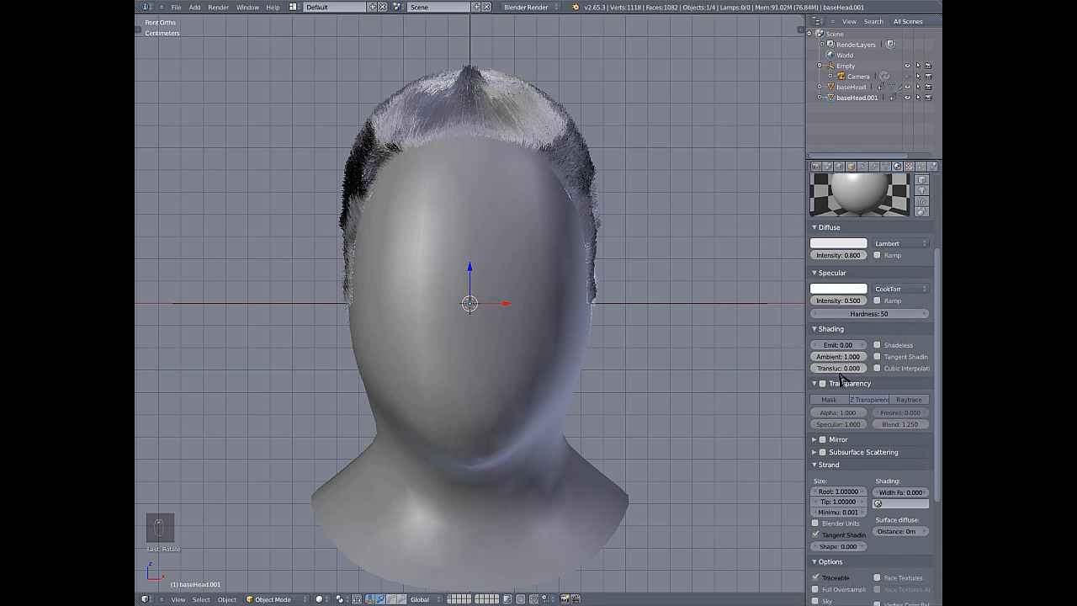
pyautogui.scroll(-1, 844, 376)
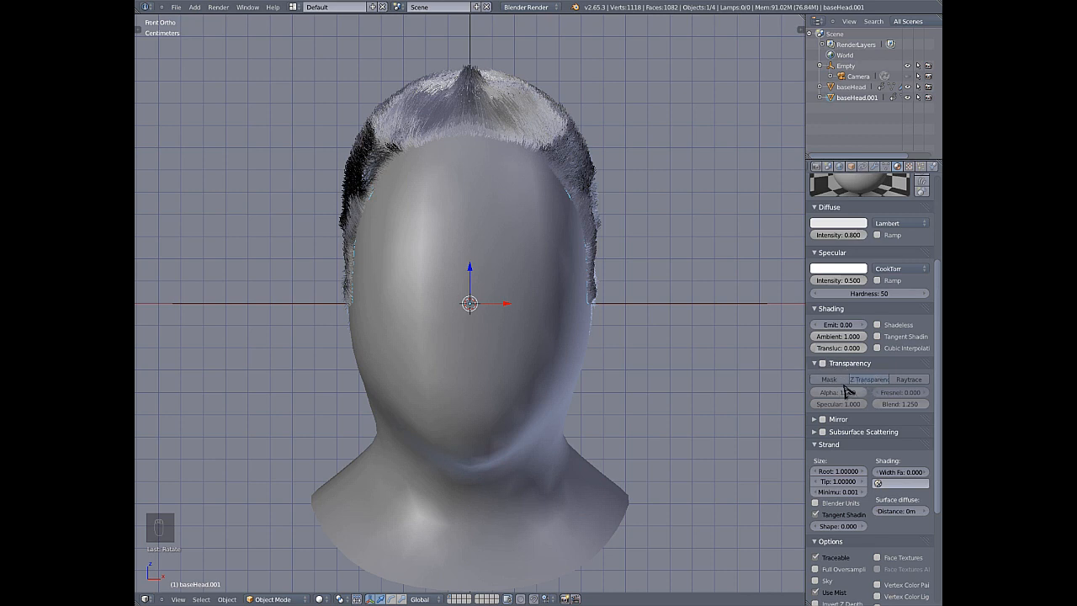
pyautogui.scroll(-5, 840, 407)
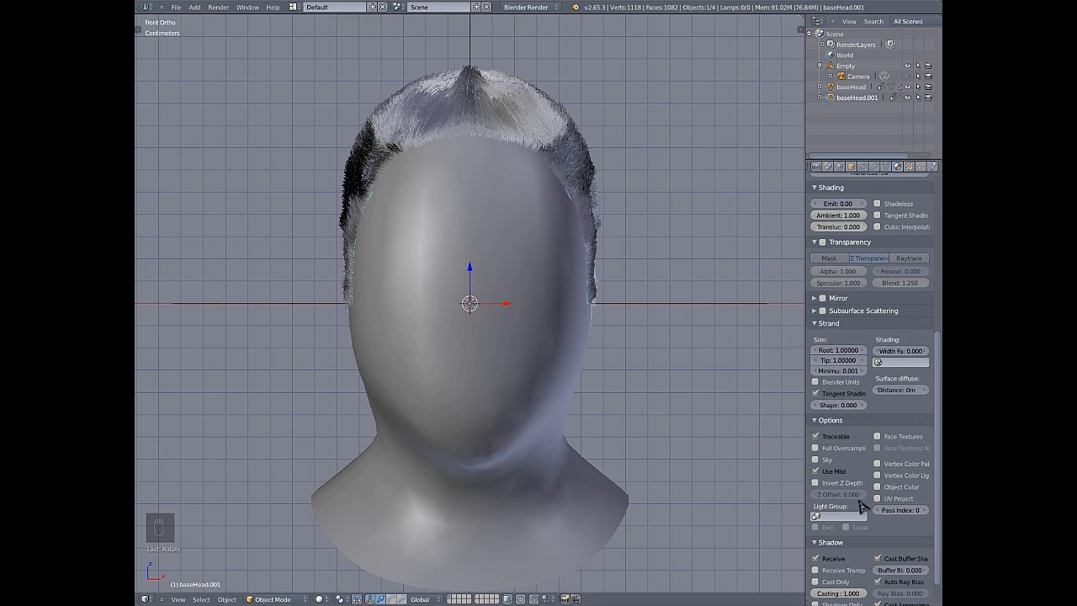
pyautogui.scroll(-2, 877, 446)
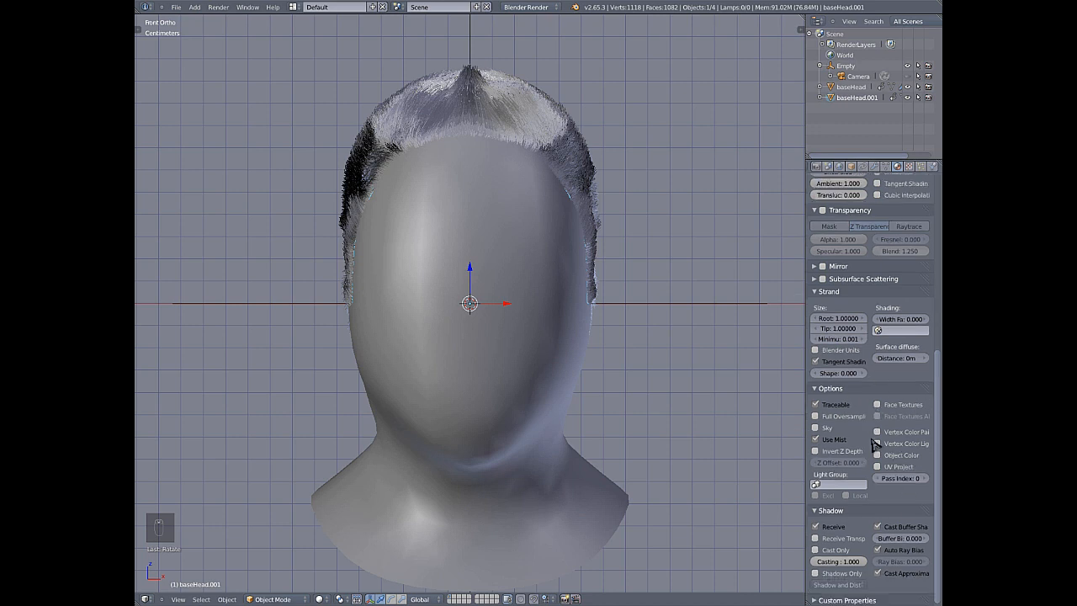
pyautogui.click(816, 539)
# - Give baseHead a new material with specular intensity 0 and a peach skin-tone diffuse colour
pyautogui.click(852, 89)
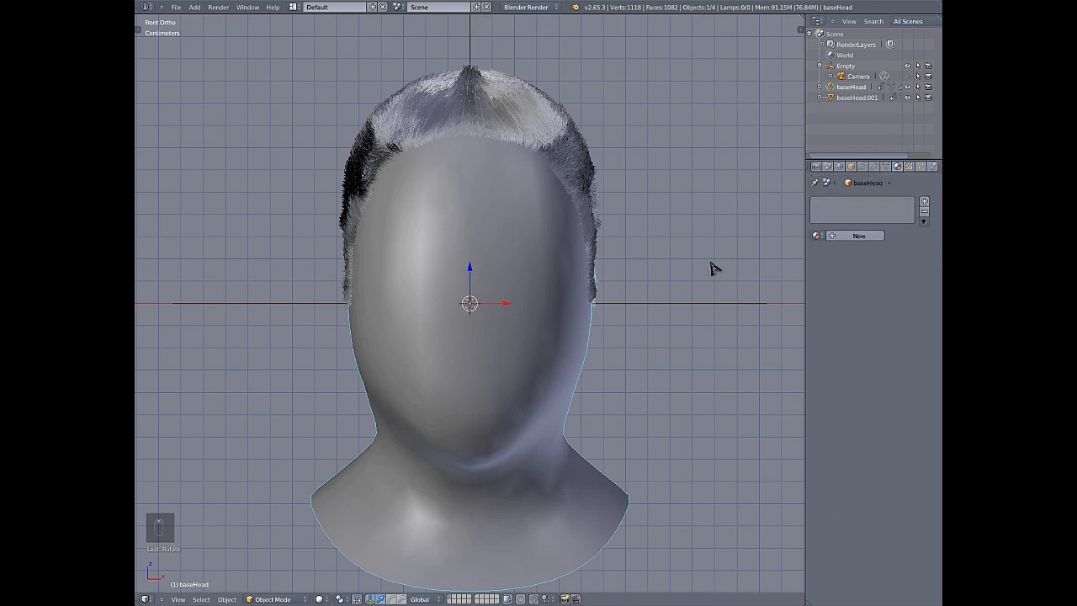
pyautogui.click(848, 238)
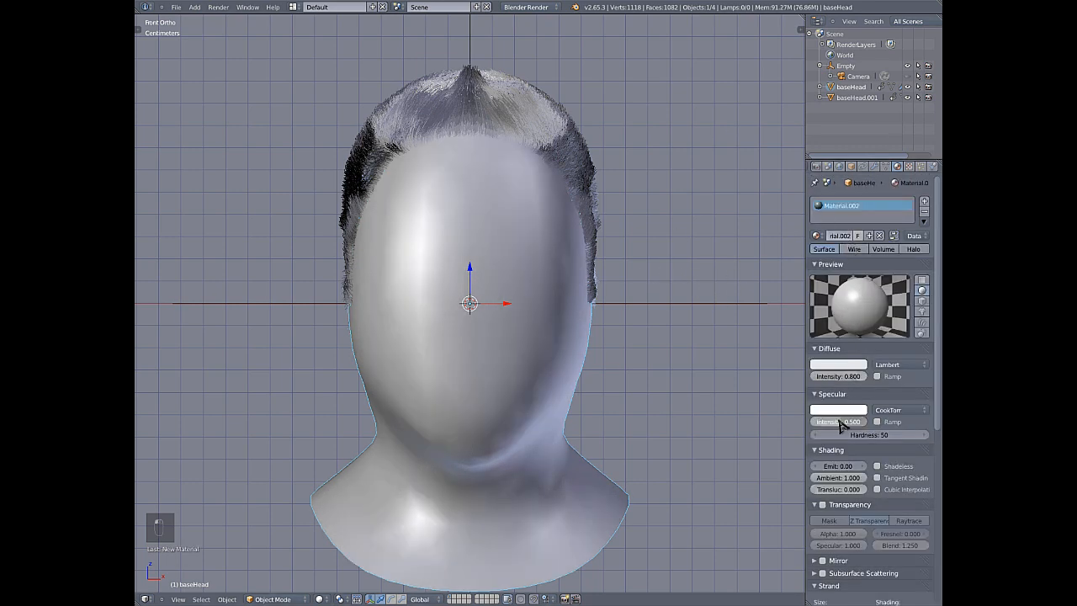
pyautogui.press('BackSpace')
pyautogui.click(829, 364)
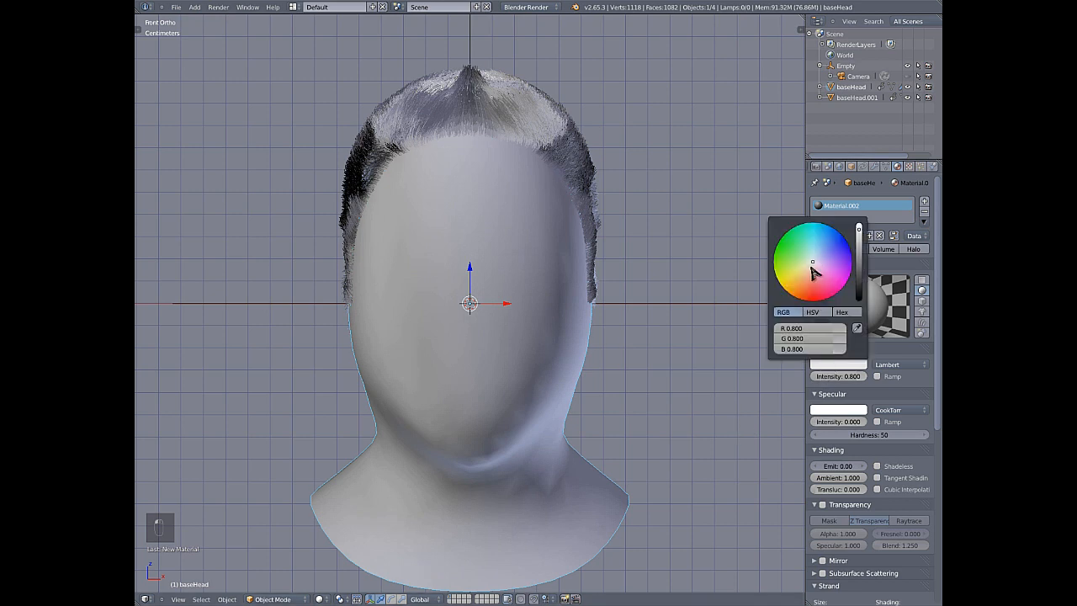
pyautogui.moveTo(814, 272); pyautogui.dragTo(807, 283)
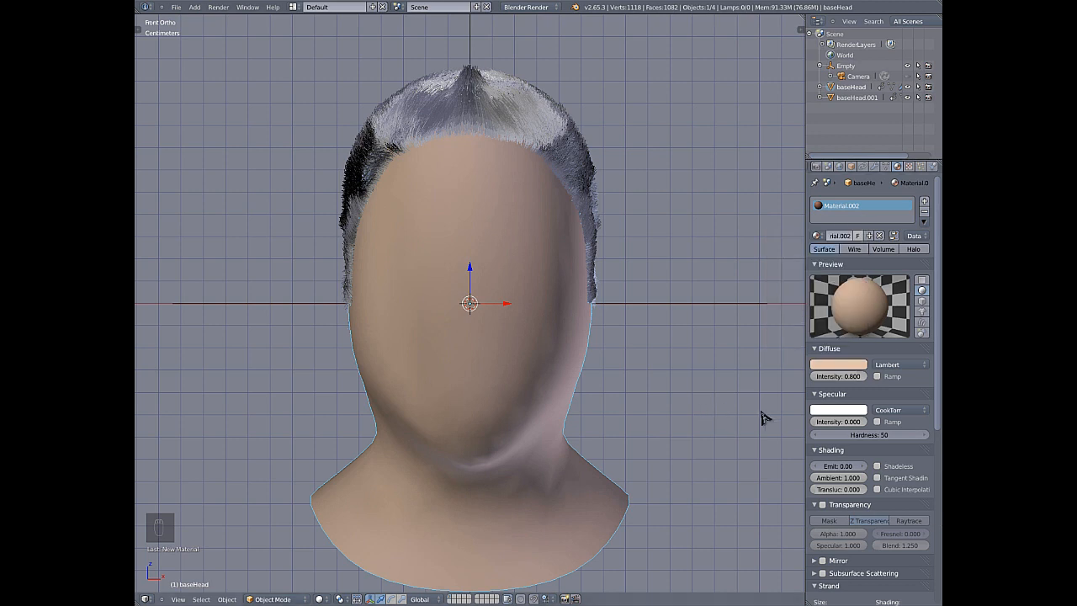
# - Enable Receive Transparent in the shadow settings of baseHead's skin material and reselect the baseHead.001 scalp mesh
pyautogui.scroll(-5, 857, 352)
pyautogui.scroll(-3, 852, 359)
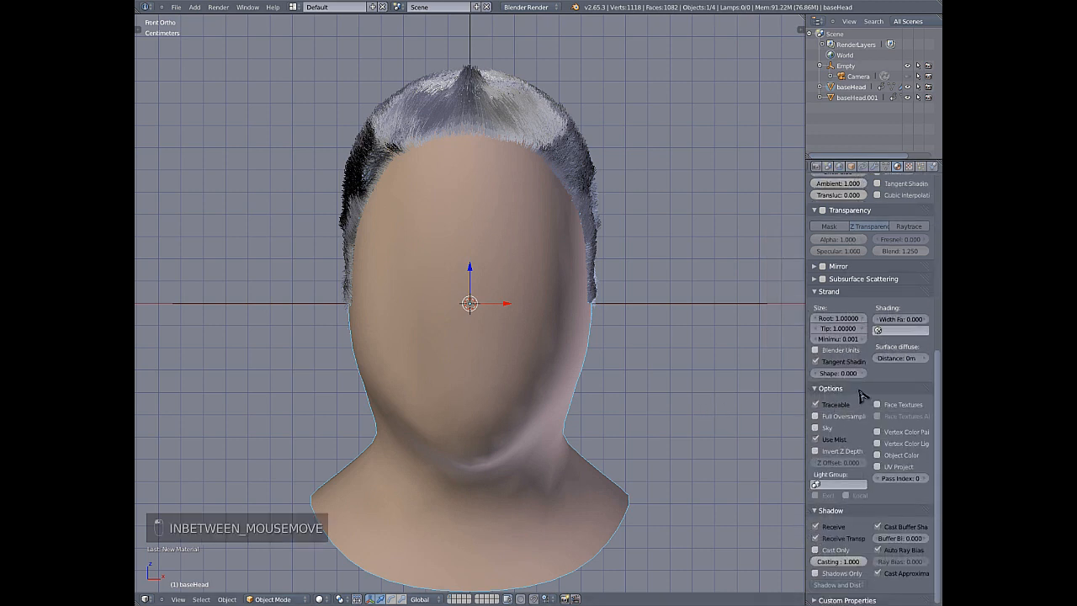
pyautogui.scroll(5, 877, 372)
pyautogui.scroll(3, 888, 349)
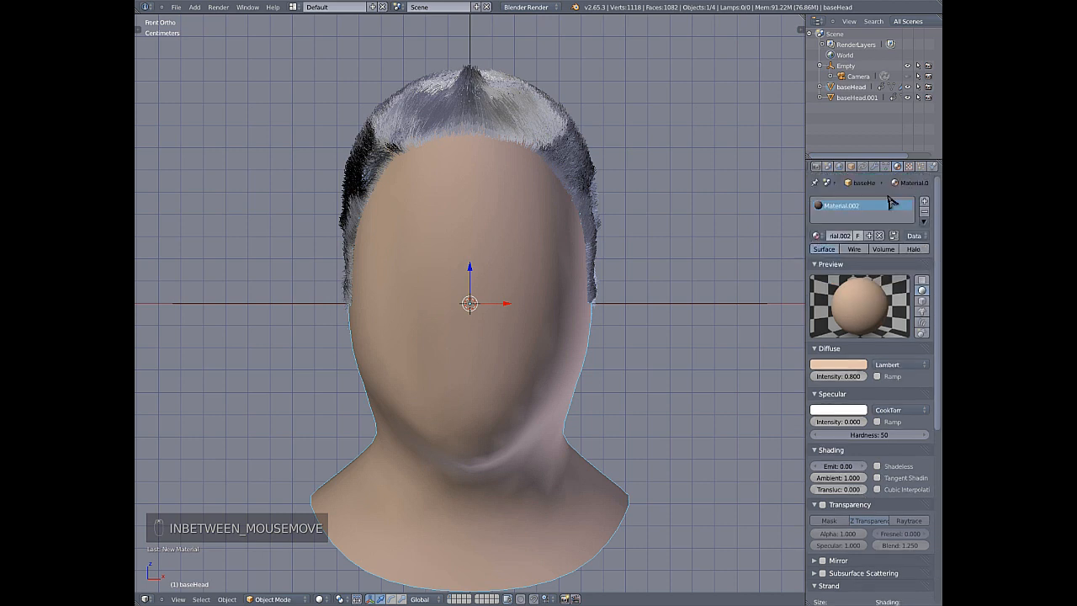
pyautogui.click(833, 96)
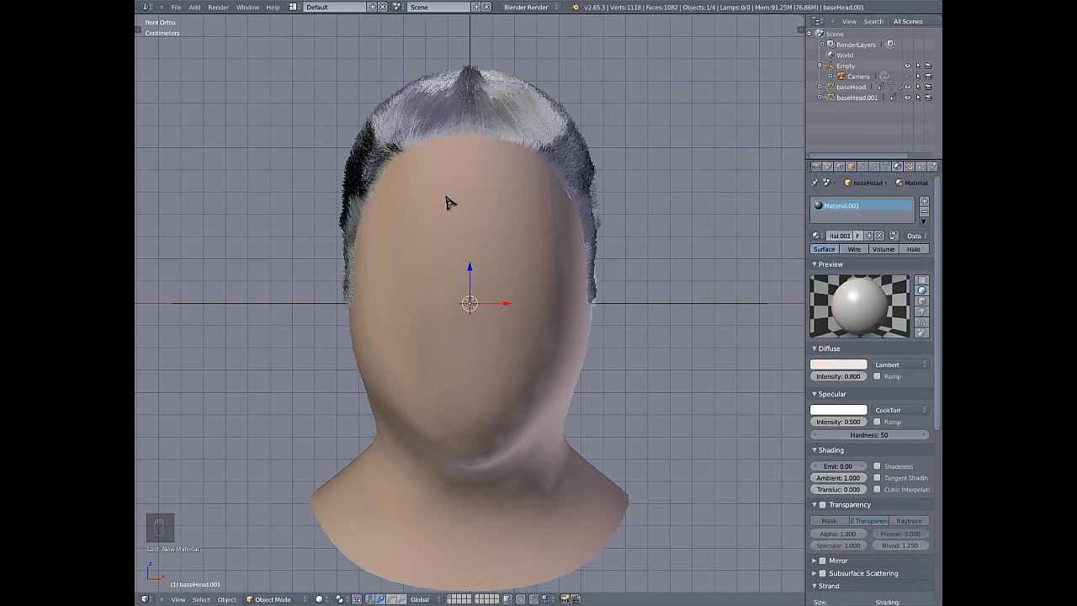
# - Add a spot lamp, rotate it about 90° to shine along positive X, and place it beside the head on the negative X side
pyautogui.press('a')
pyautogui.hotkey('shift', 'a')
pyautogui.moveTo(448, 202)
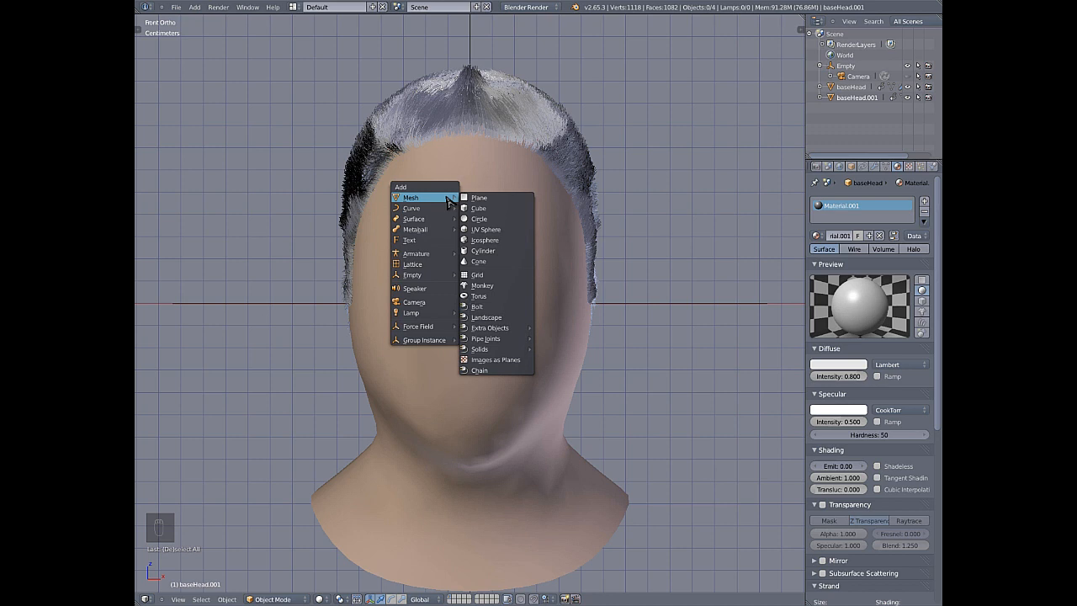
pyautogui.moveTo(417, 315)
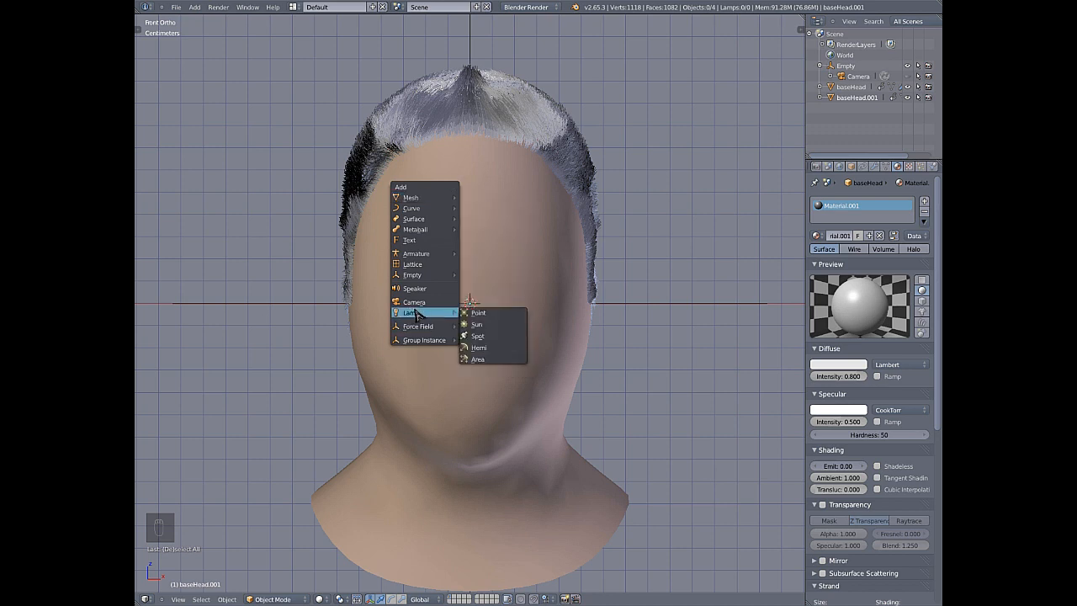
pyautogui.click(496, 336)
pyautogui.scroll(-5, 488, 244)
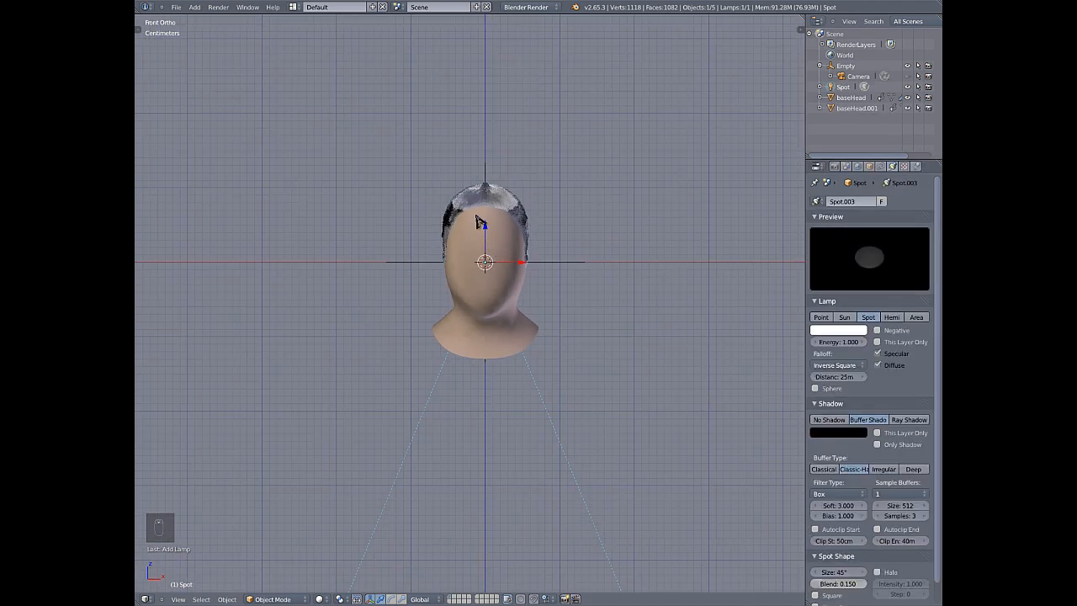
pyautogui.press('r')
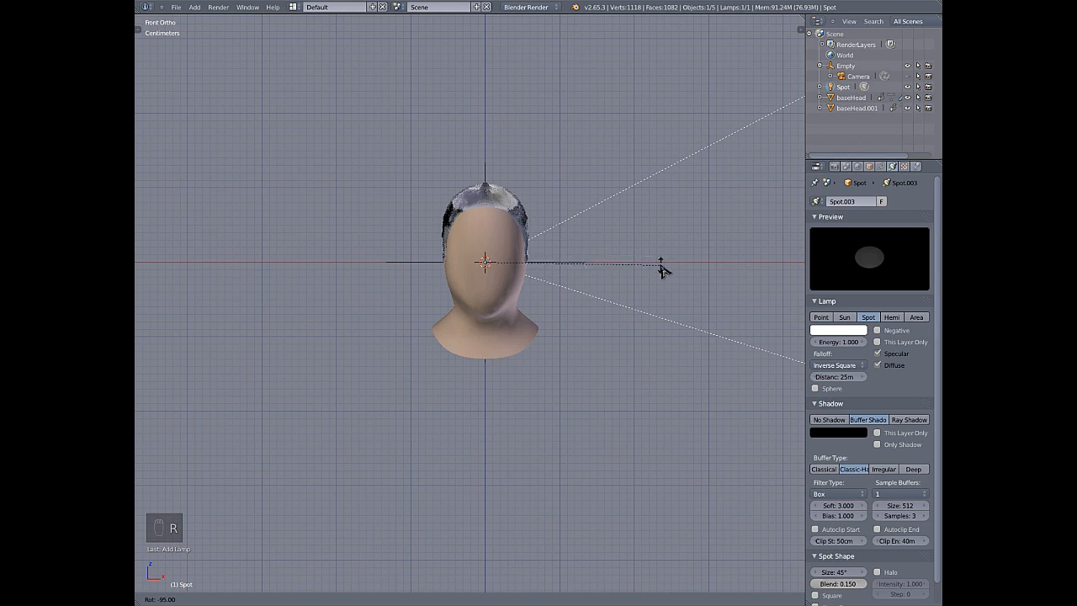
pyautogui.click(660, 280)
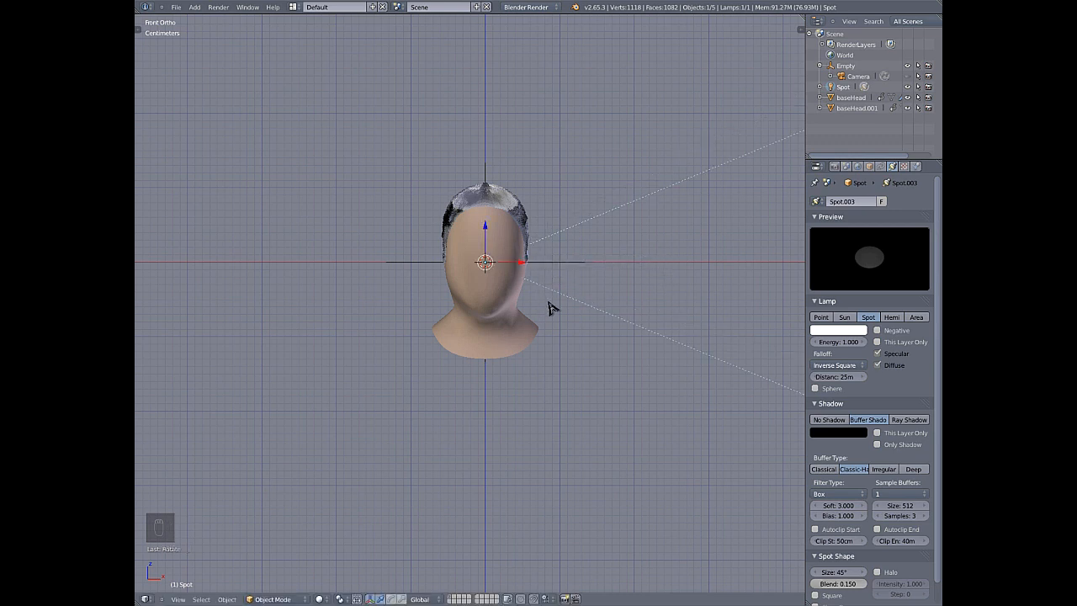
pyautogui.press('g')
pyautogui.click(357, 290)
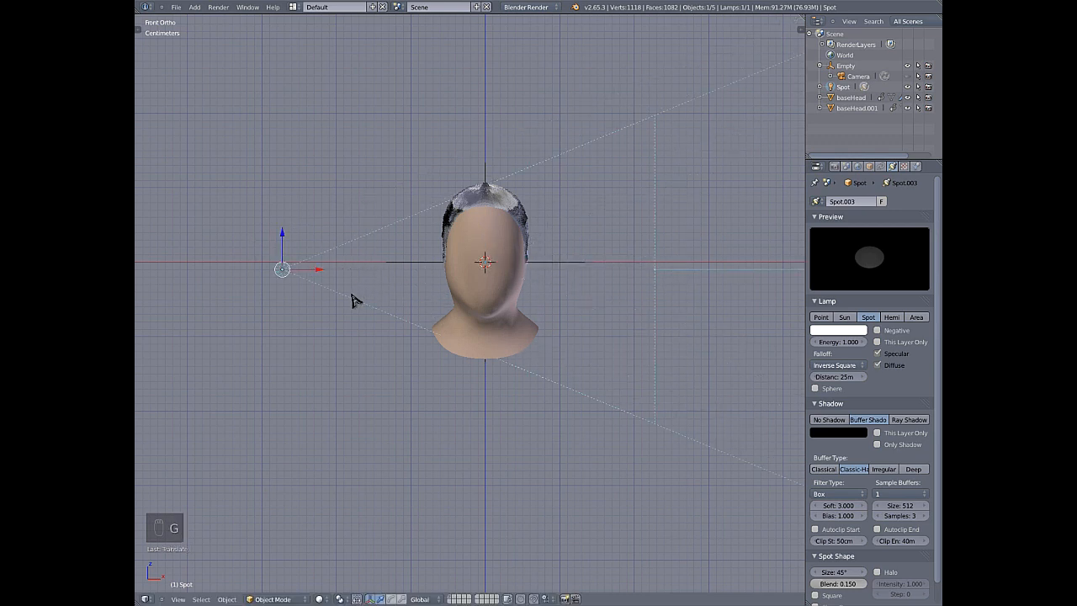
# - From the top view, move the spot lamp forward to about Y -11.6 cm and rotate it about 22° toward the head
pyautogui.press('KP_7')
pyautogui.press('g')
pyautogui.click(281, 389)
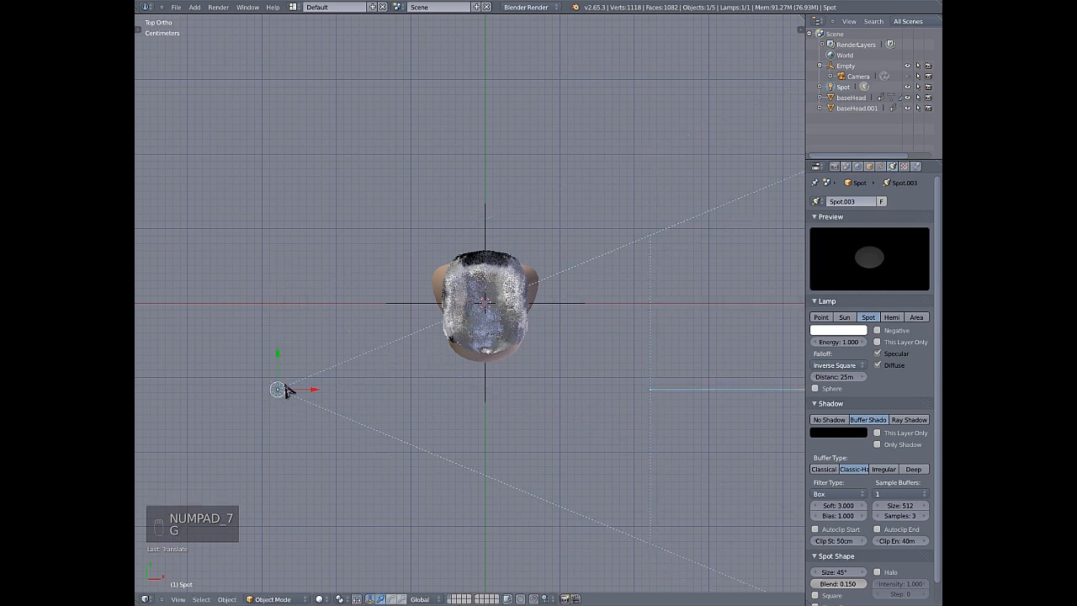
pyautogui.press('r')
pyautogui.click(572, 332)
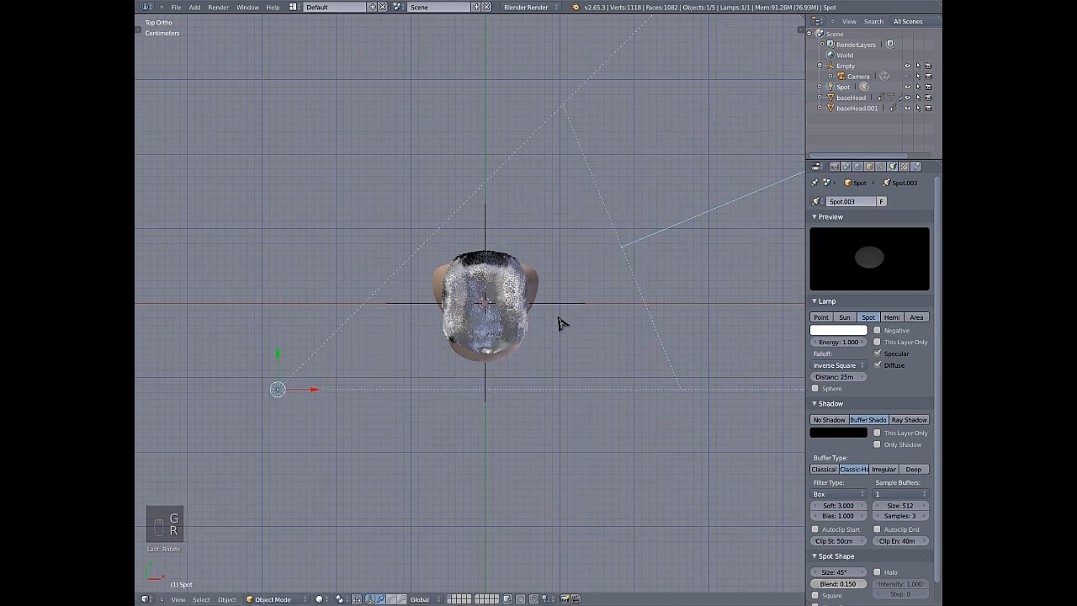
# - From the front view, raise the spot lamp to about X -26.4 cm, Z 12.7 cm and tilt it about 24° down toward the head
pyautogui.press('KP_1')
pyautogui.press('g')
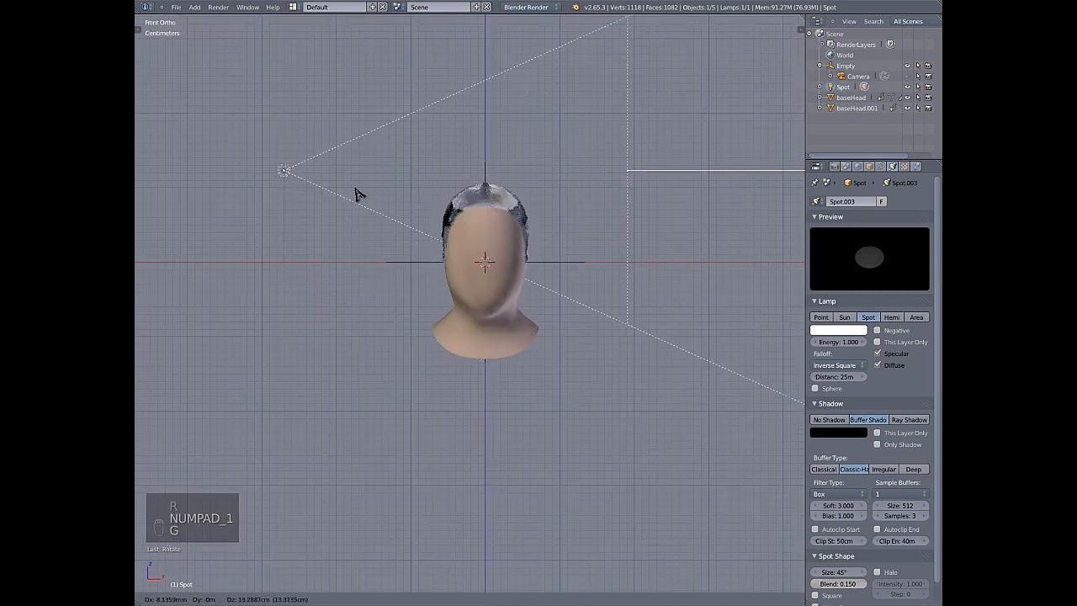
pyautogui.click(329, 185)
pyautogui.press('r')
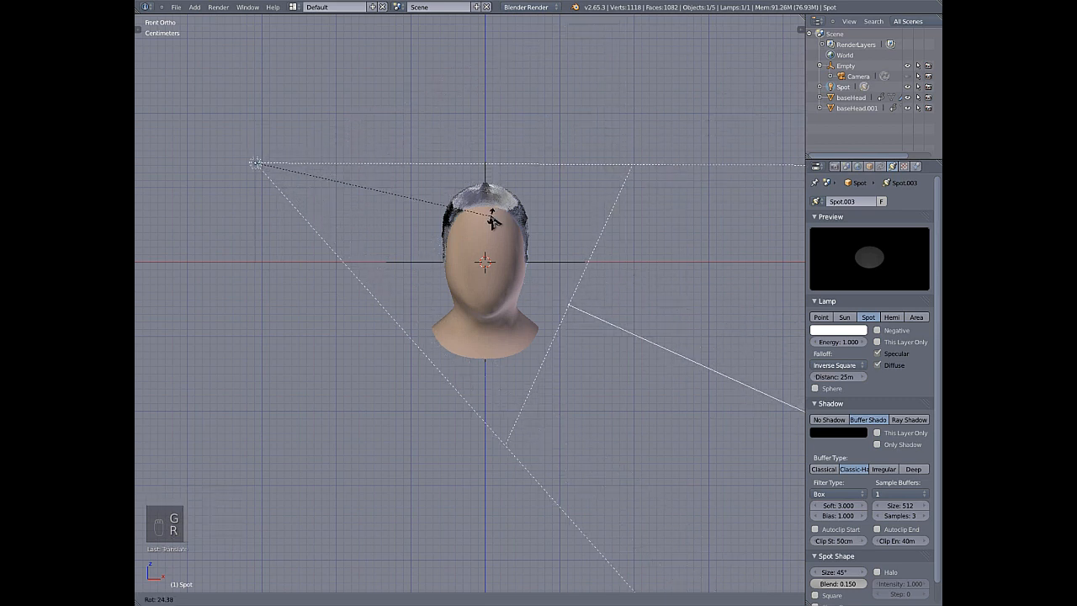
pyautogui.click(494, 223)
pyautogui.press('g')
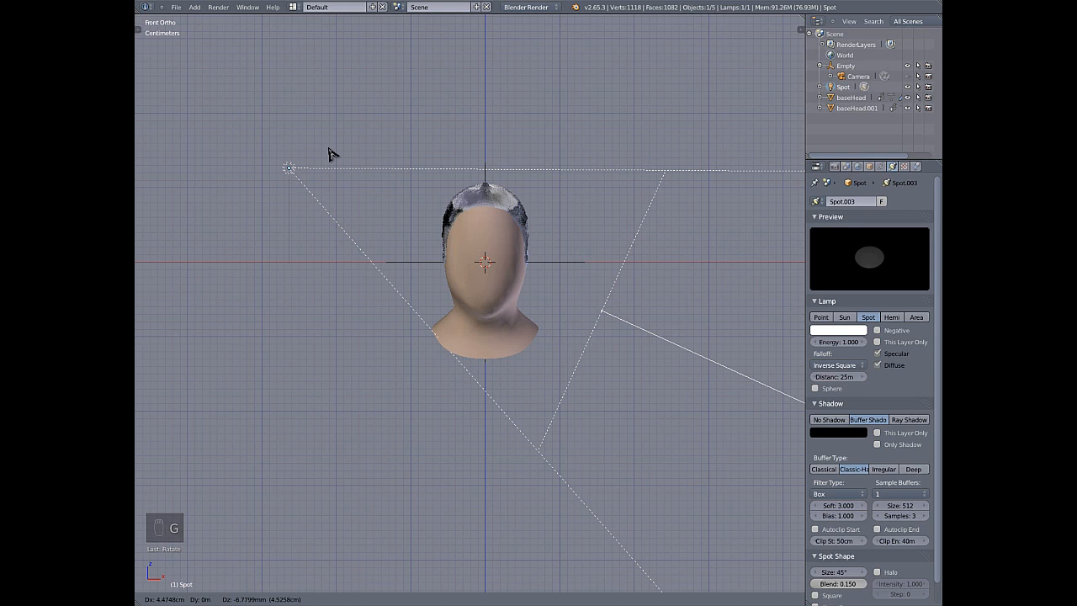
pyautogui.click(329, 154)
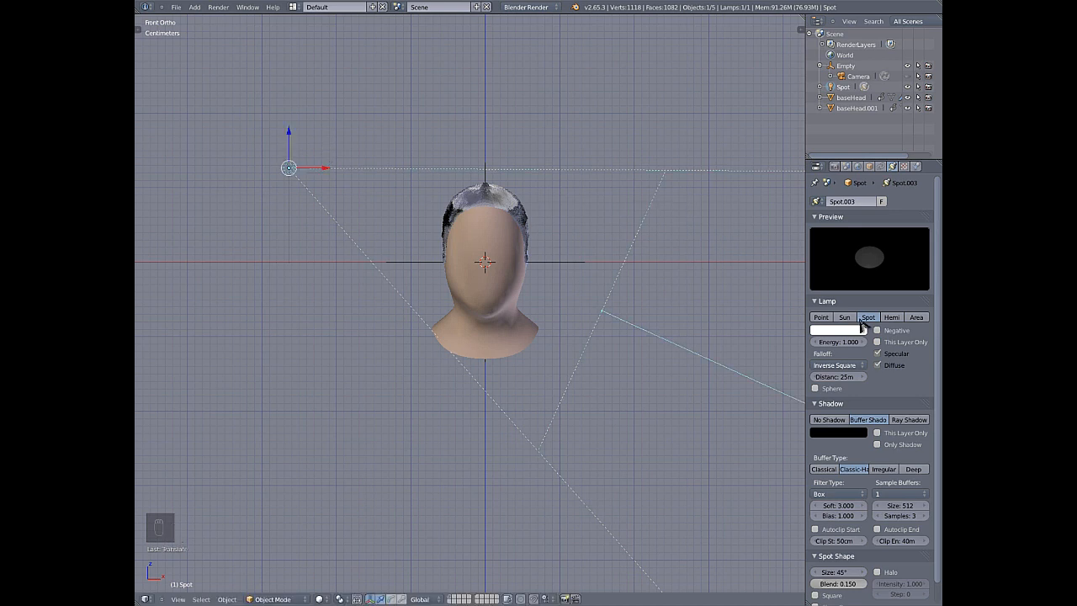
# - Give the spot lamp a pale warm cream colour and show the 3D view's transform properties
pyautogui.click(857, 331)
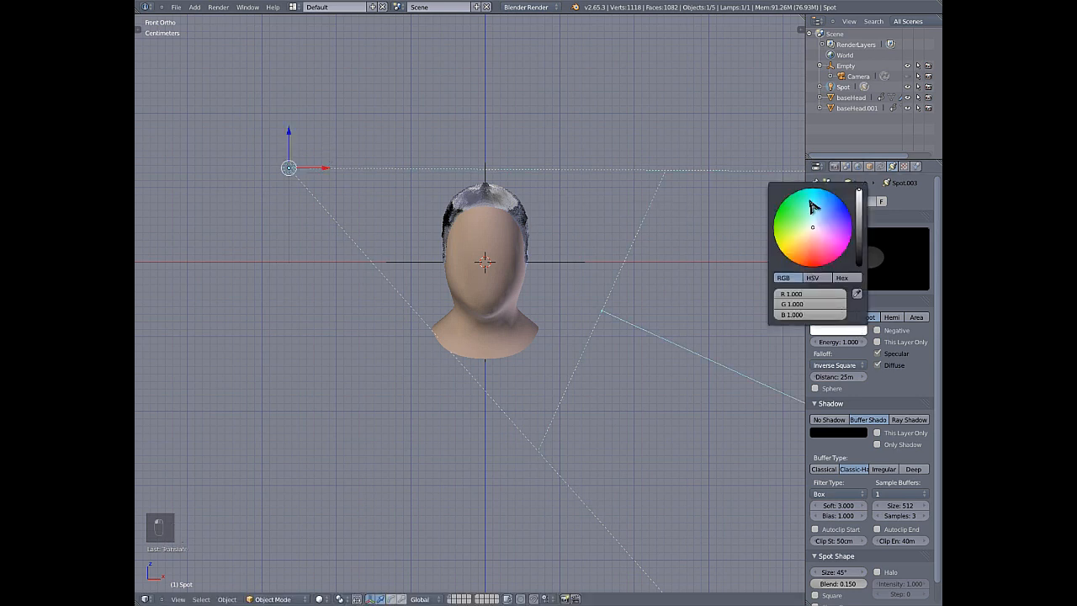
pyautogui.click(806, 243)
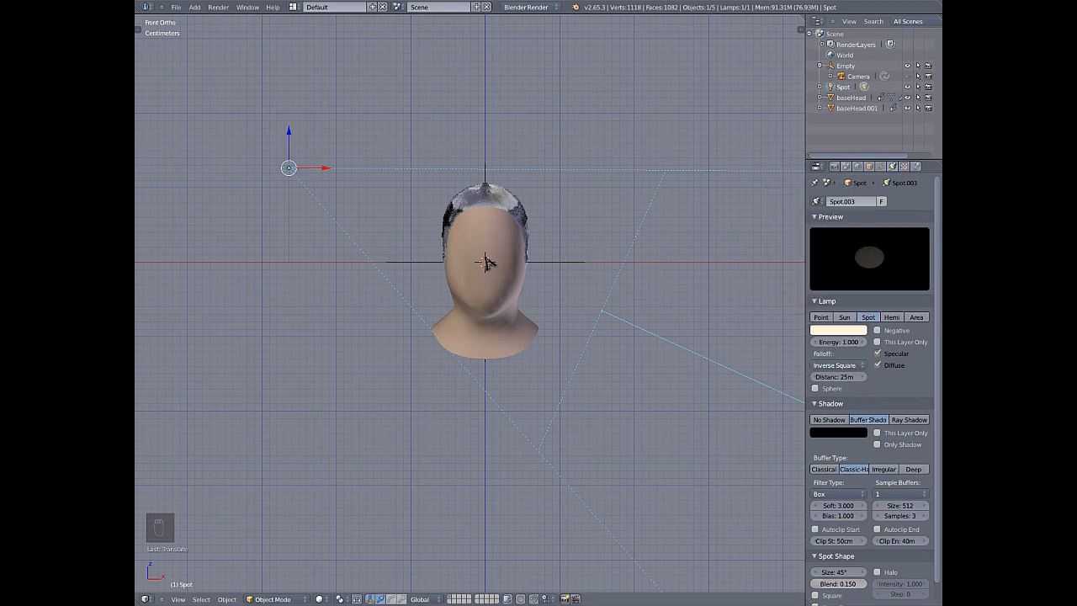
pyautogui.press('n')
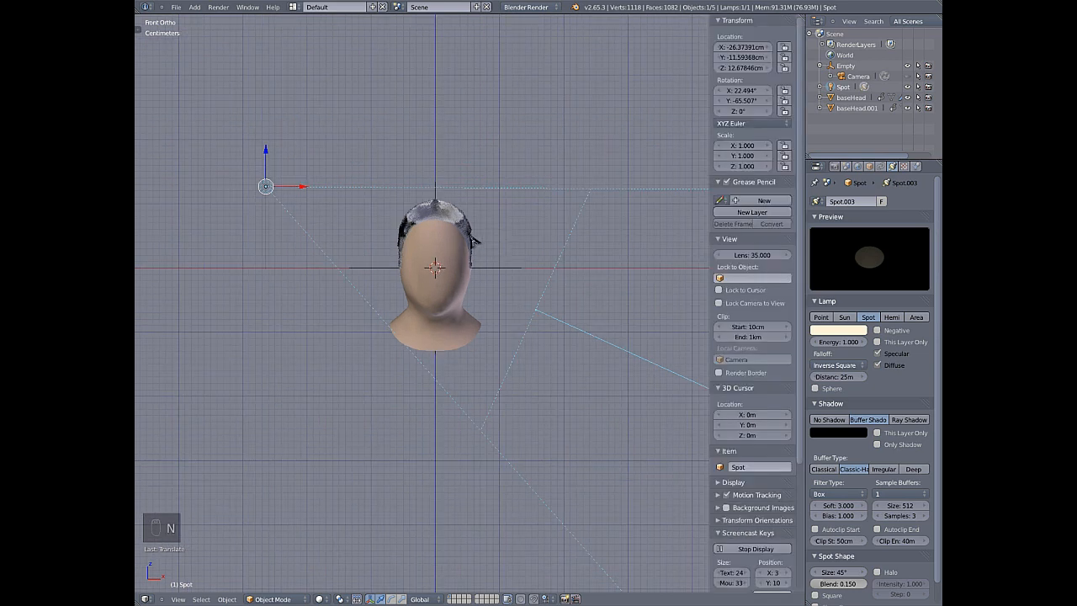
# - Examine baseHead's dimensions, the scene's unit settings and the head's real-world scale relative to the lamp
pyautogui.rightClick(448, 254)
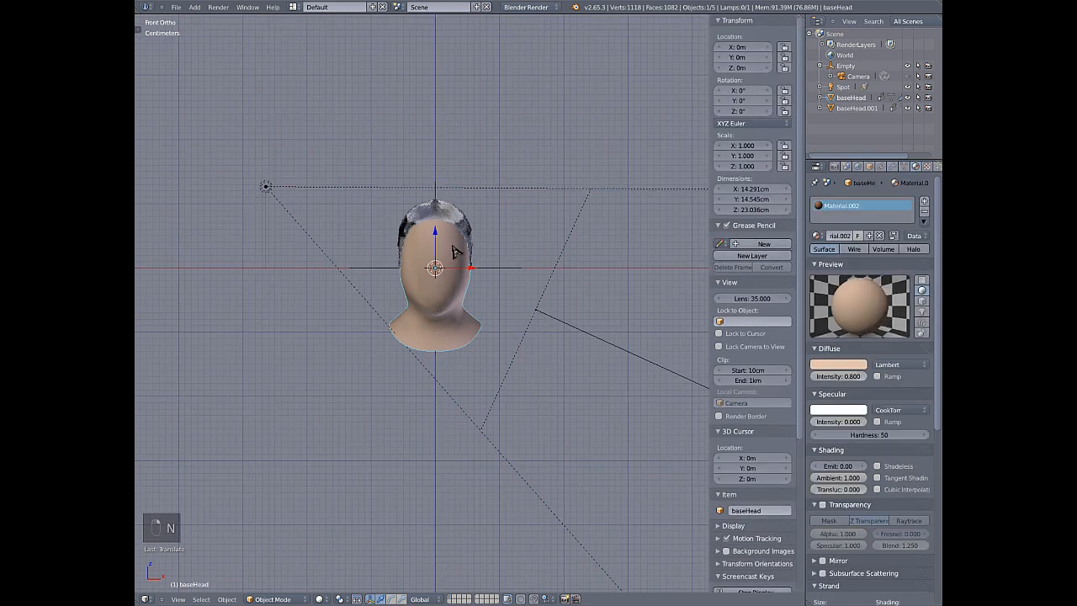
pyautogui.click(848, 166)
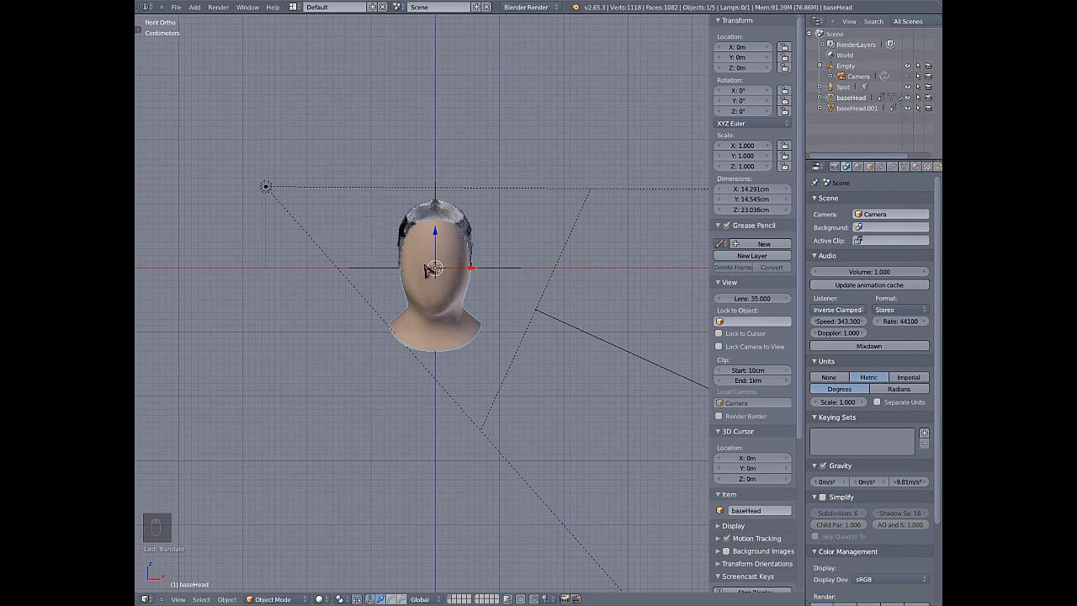
pyautogui.scroll(-7, 430, 274)
pyautogui.scroll(-2, 436, 283)
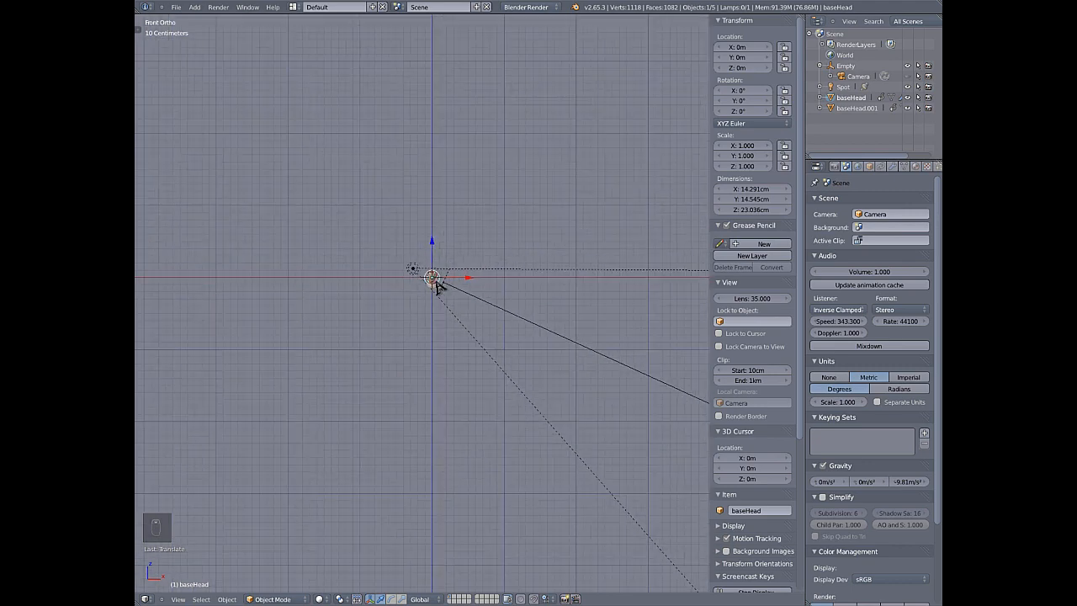
pyautogui.scroll(2, 433, 277)
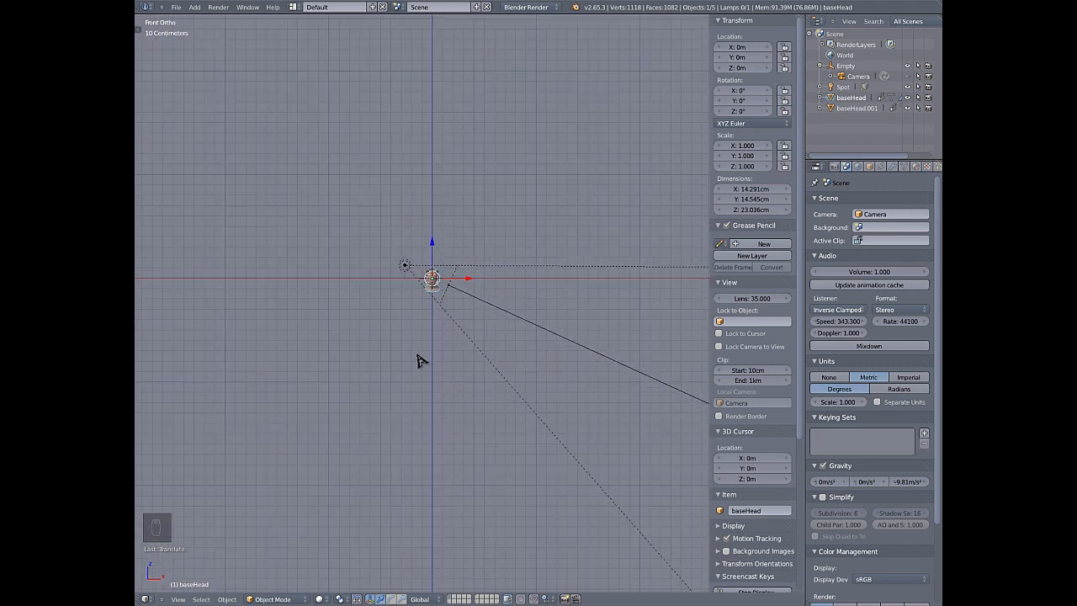
pyautogui.scroll(8, 421, 361)
pyautogui.scroll(2, 450, 266)
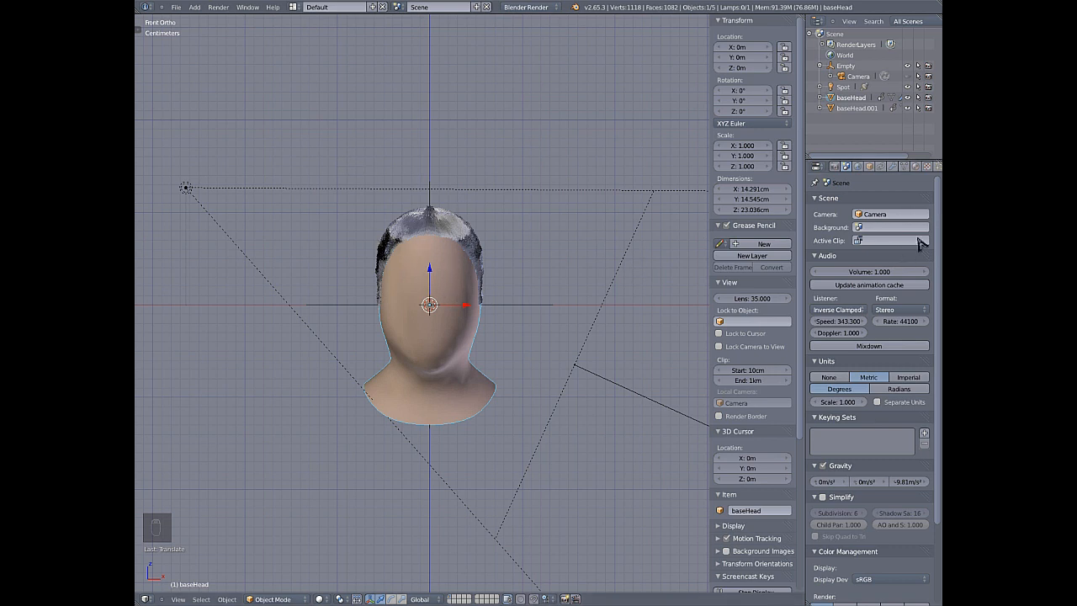
# - Reselect the Spot lamp and set its falloff distance to 40 cm and its energy to 0.5
pyautogui.click(840, 87)
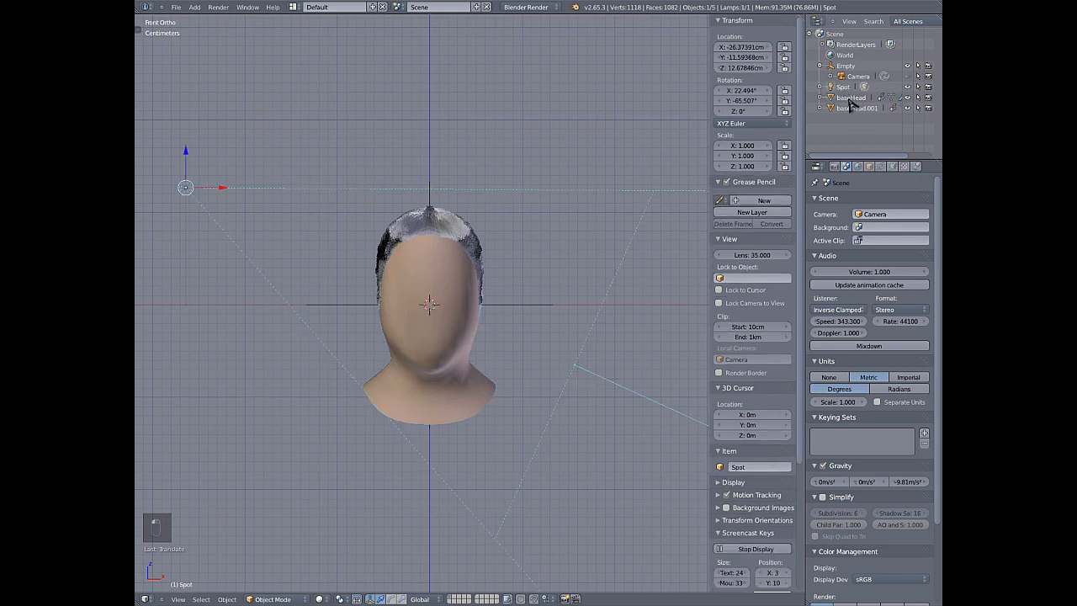
pyautogui.click(894, 167)
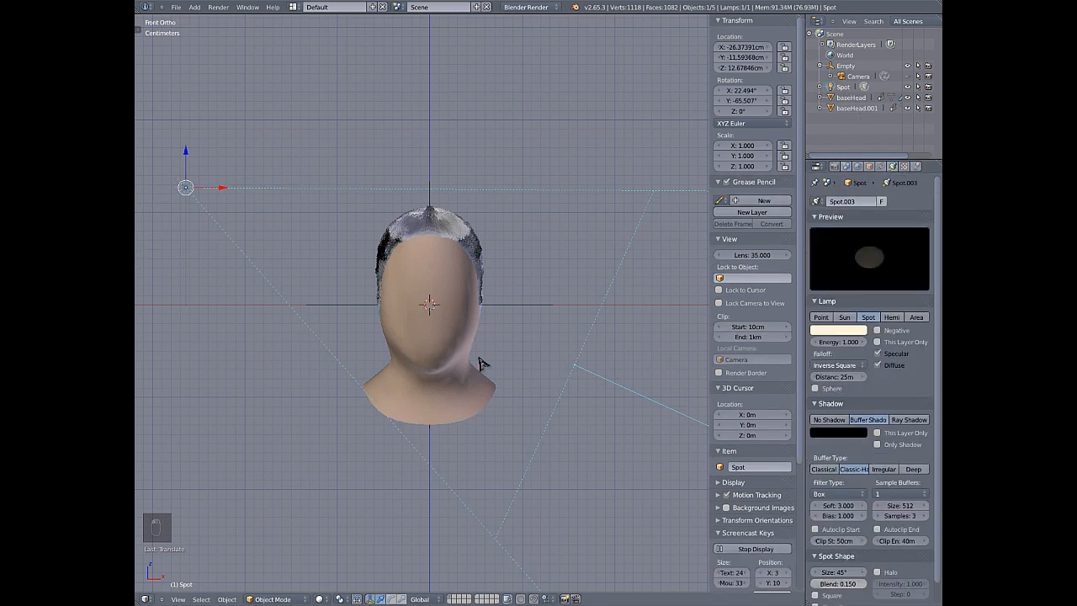
pyautogui.click(841, 366)
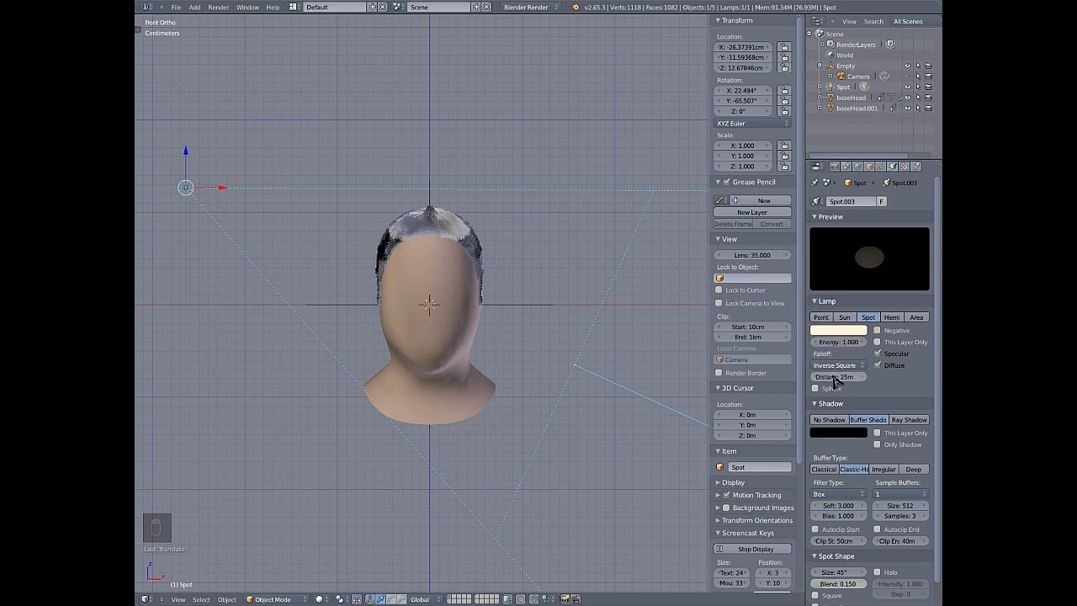
pyautogui.click(837, 378)
pyautogui.press('Return')
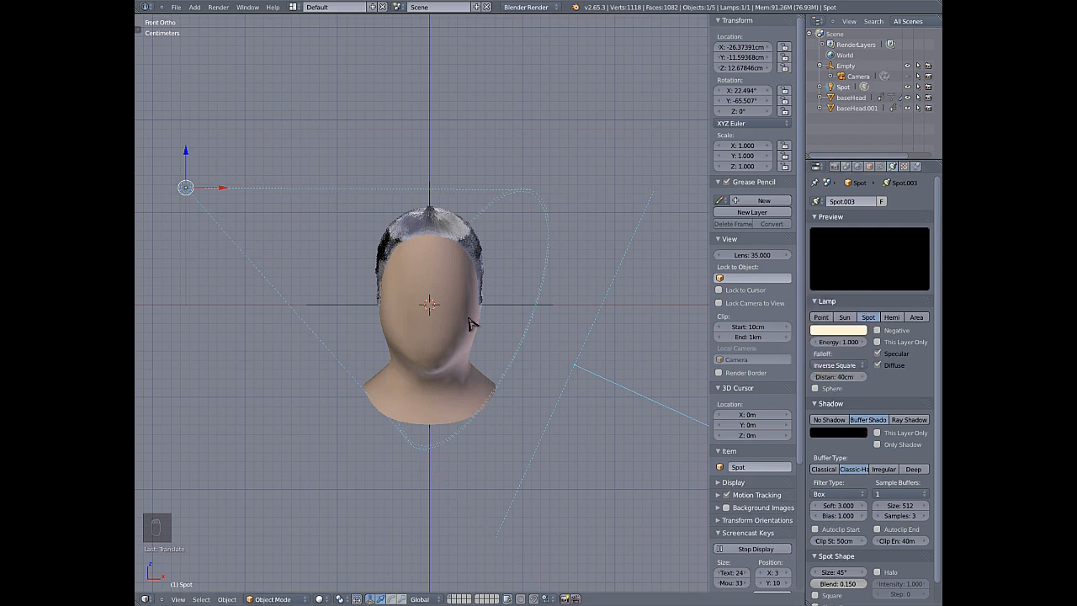
pyautogui.click(835, 342)
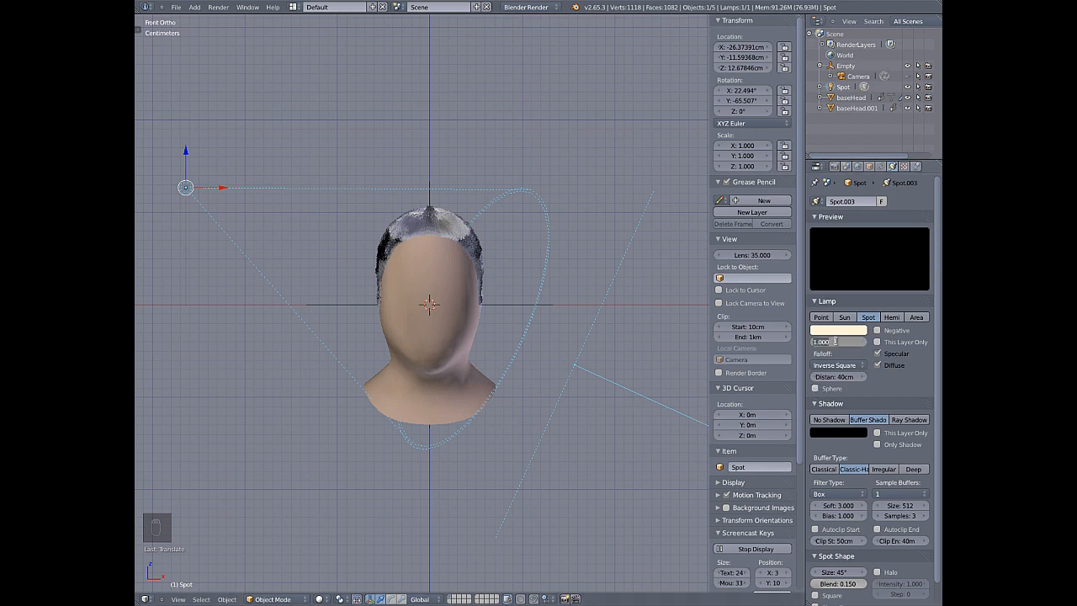
pyautogui.write('0.5')
pyautogui.press('Return')
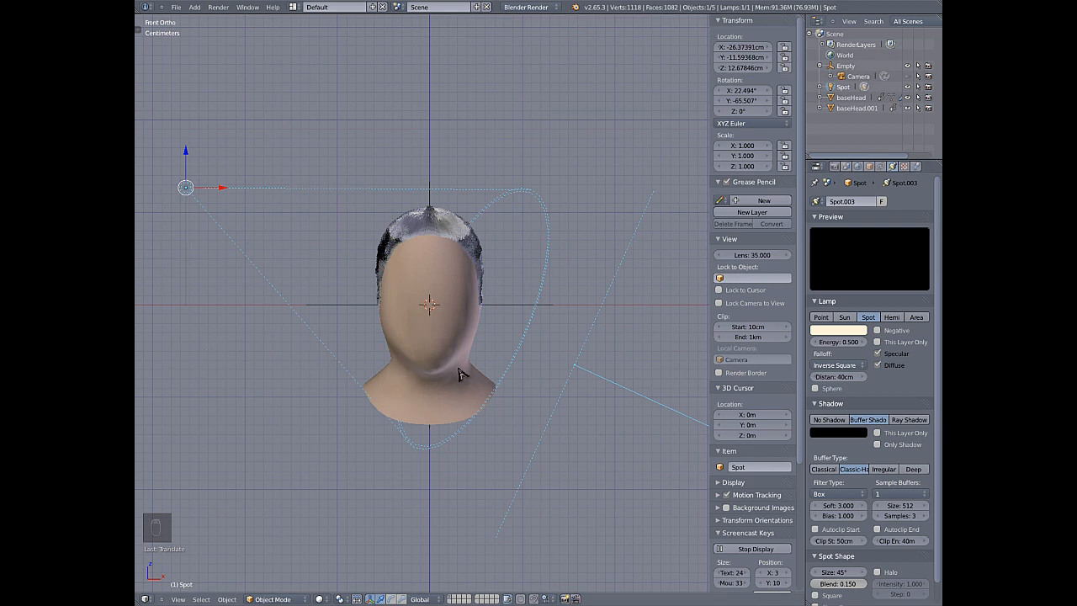
# - Add a second spot lamp, move it to X 20 cm and rotate it 90° about Y to face the head
pyautogui.press('a')
pyautogui.hotkey('shift', 'a')
pyautogui.moveTo(461, 373)
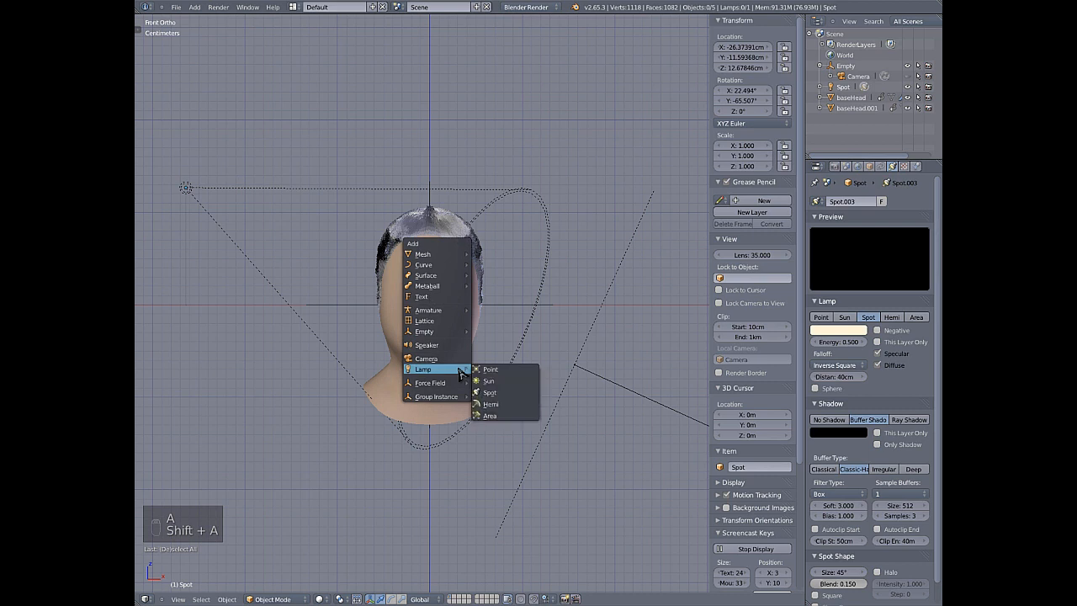
pyautogui.click(497, 393)
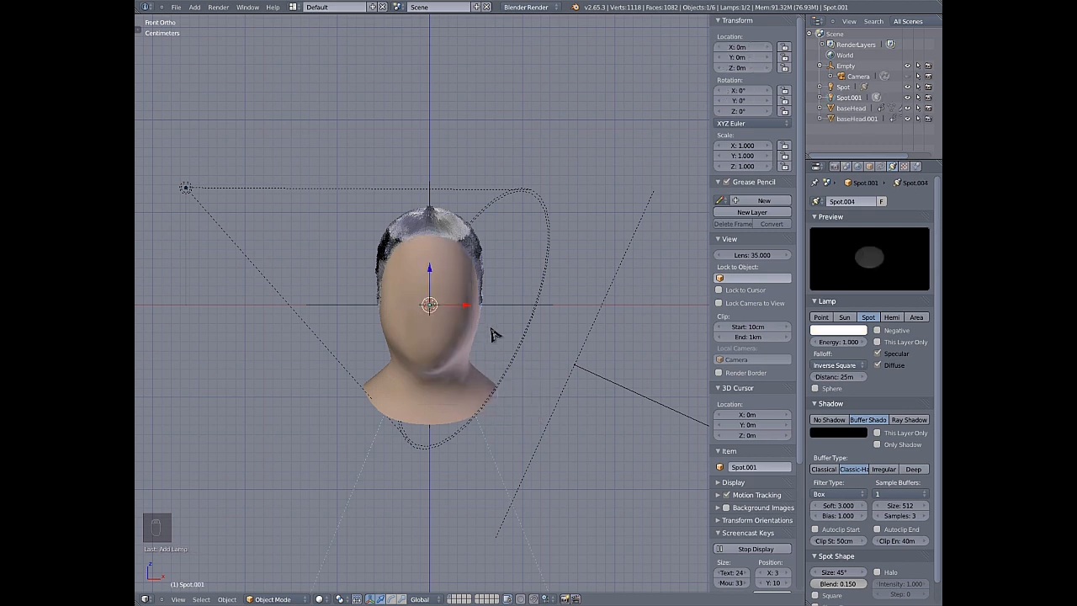
pyautogui.press('g')
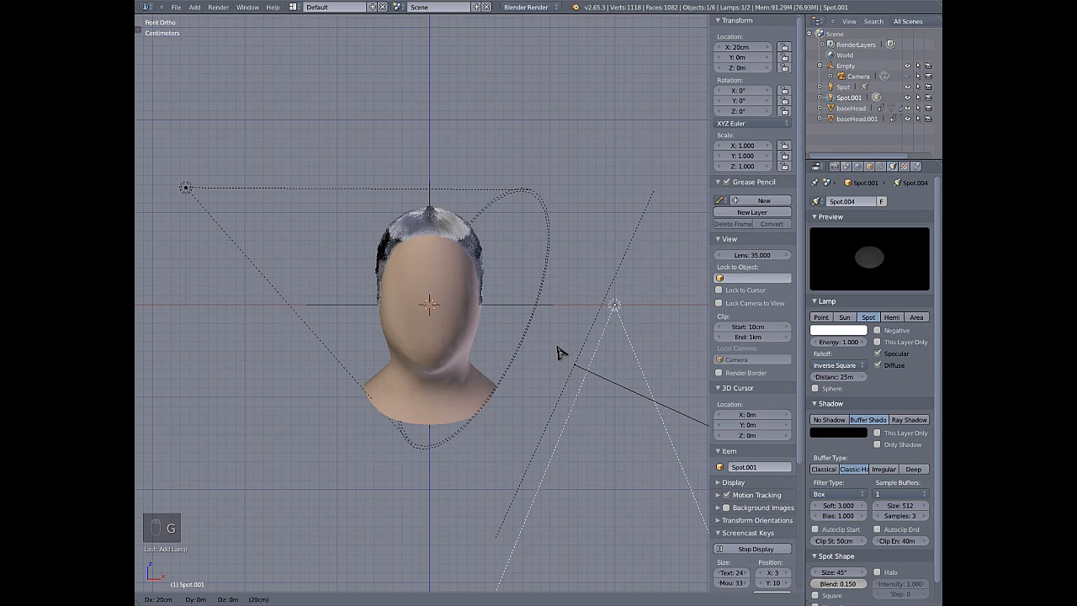
pyautogui.click(561, 353)
pyautogui.press('r')
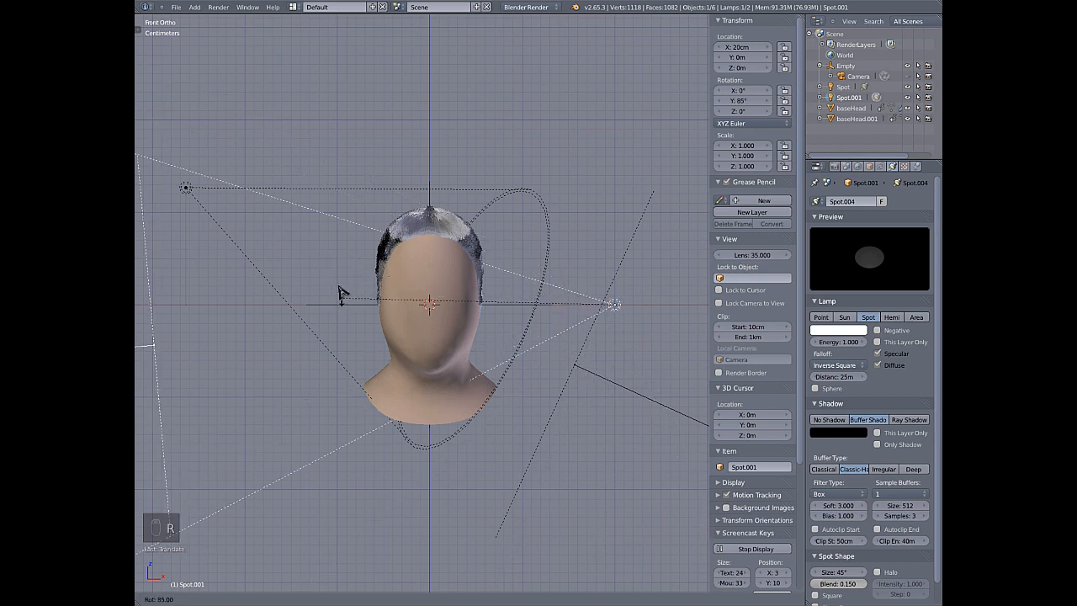
pyautogui.click(342, 282)
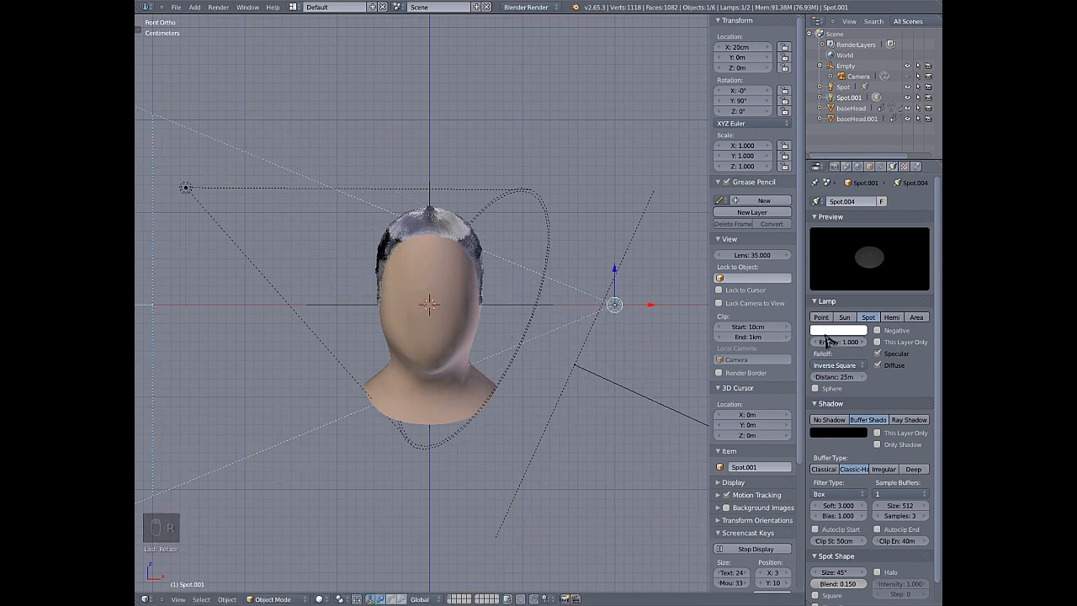
# - Give the second spot lamp, Spot.001, a pale blue colour and set its energy to 0.35
pyautogui.click(838, 330)
pyautogui.moveTo(809, 232); pyautogui.dragTo(816, 222)
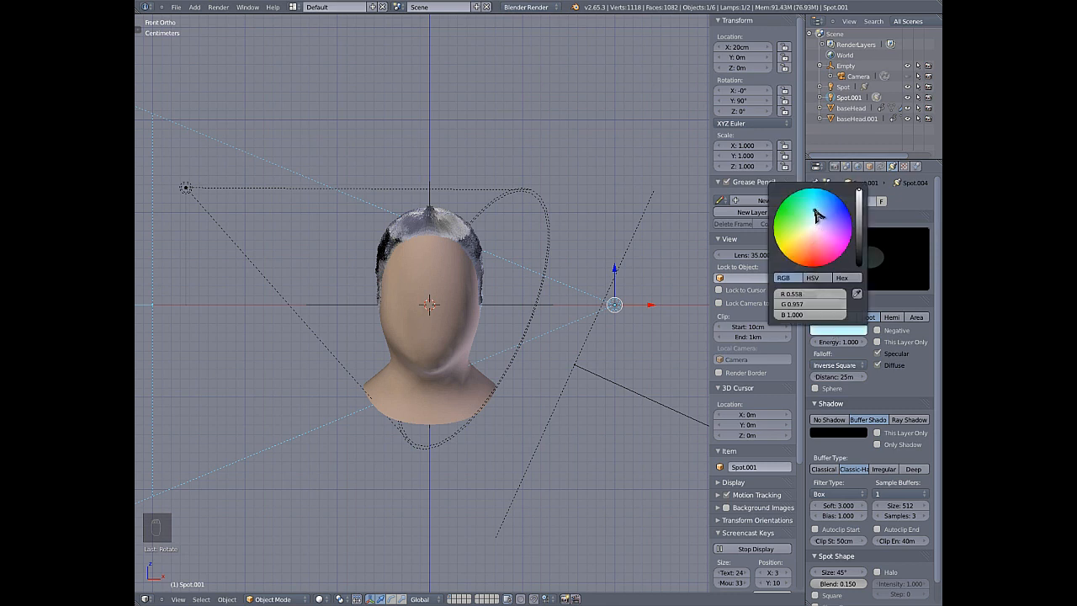
pyautogui.click(842, 342)
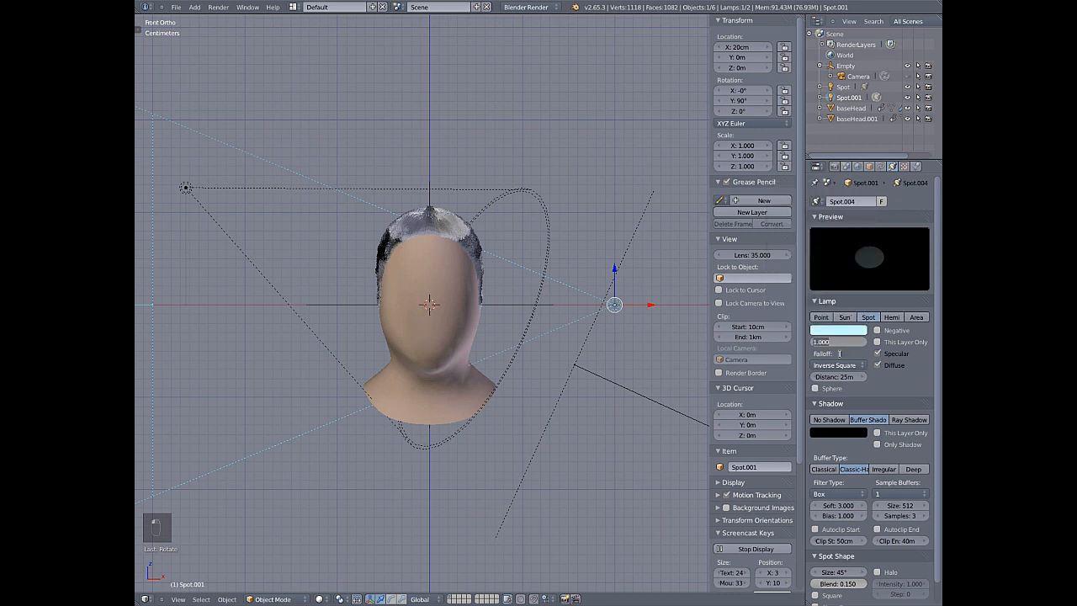
pyautogui.write('.35')
pyautogui.press('Return')
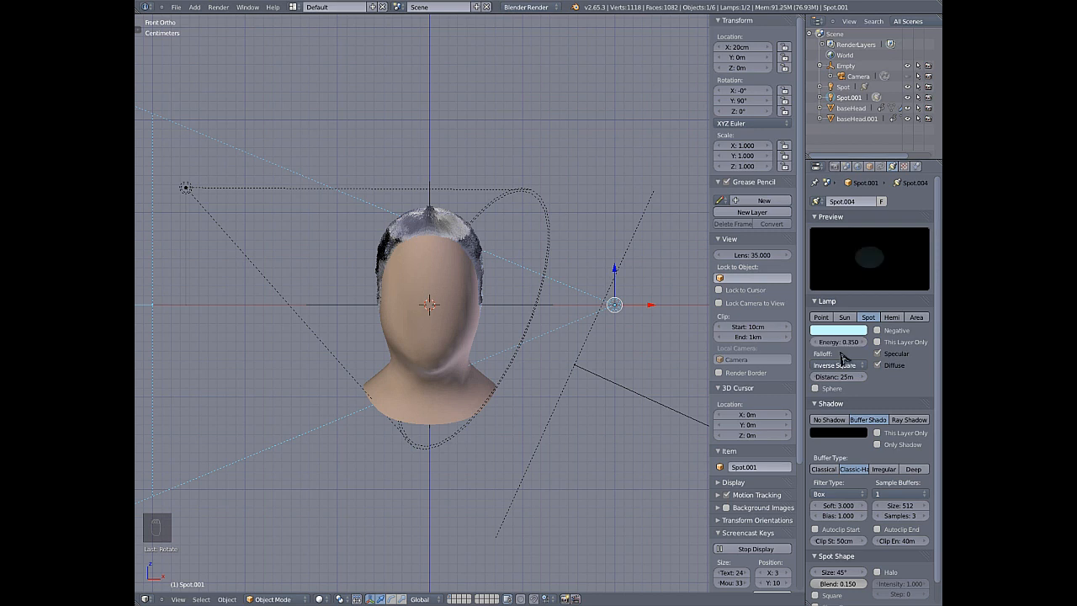
# - Set the falloff distance of Spot.001 to 40 cm
pyautogui.click(835, 377)
pyautogui.write('40c')
pyautogui.press('Return')
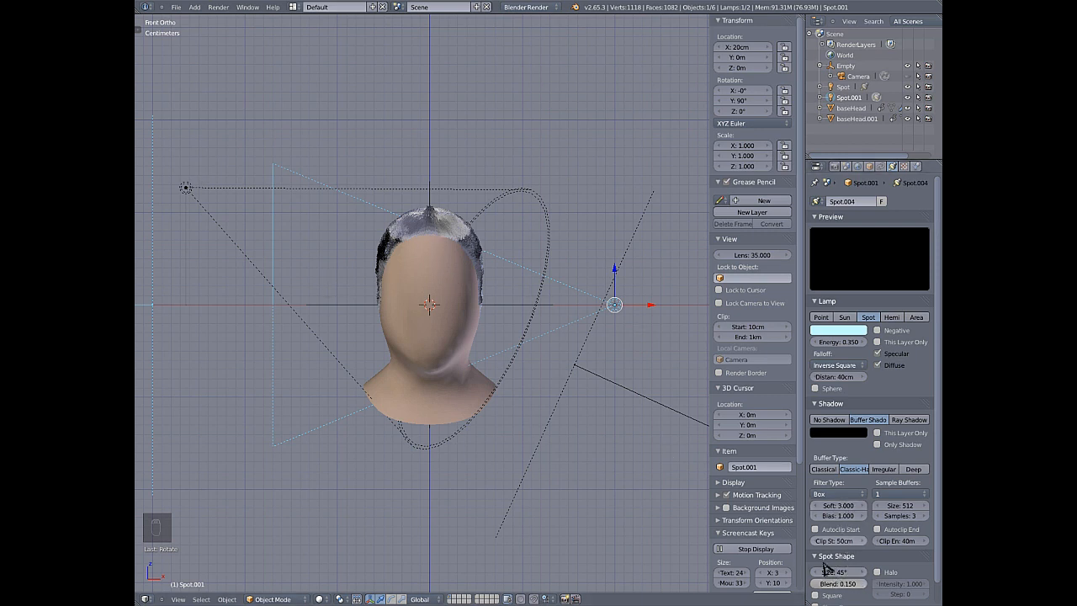
# - Widen the spot cone size to 79° on Spot.001 and to 53° on Spot
pyautogui.moveTo(837, 574); pyautogui.dragTo(856, 572)
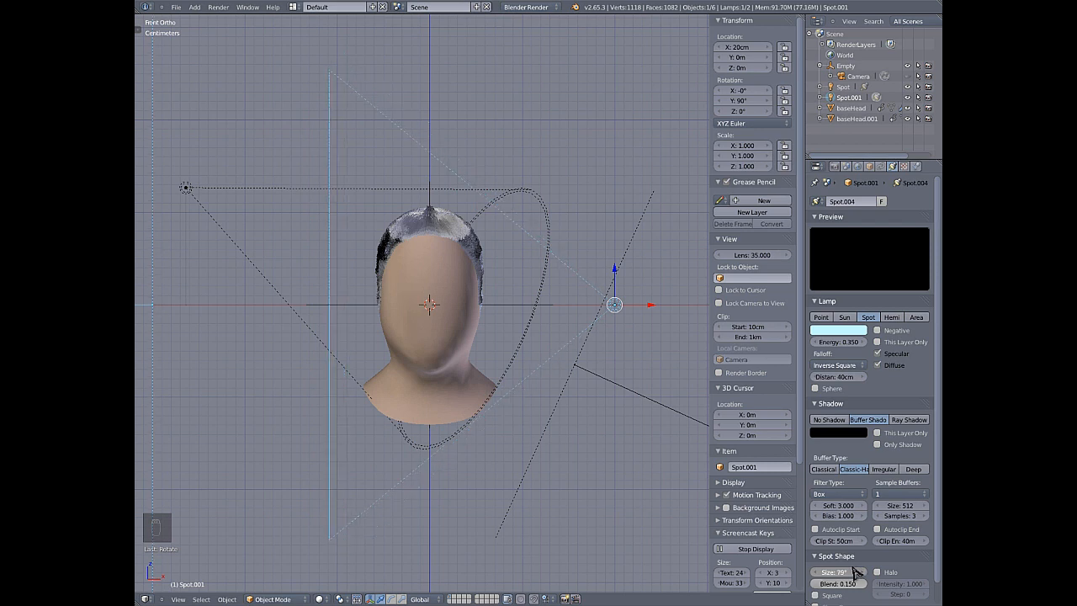
pyautogui.rightClick(185, 187)
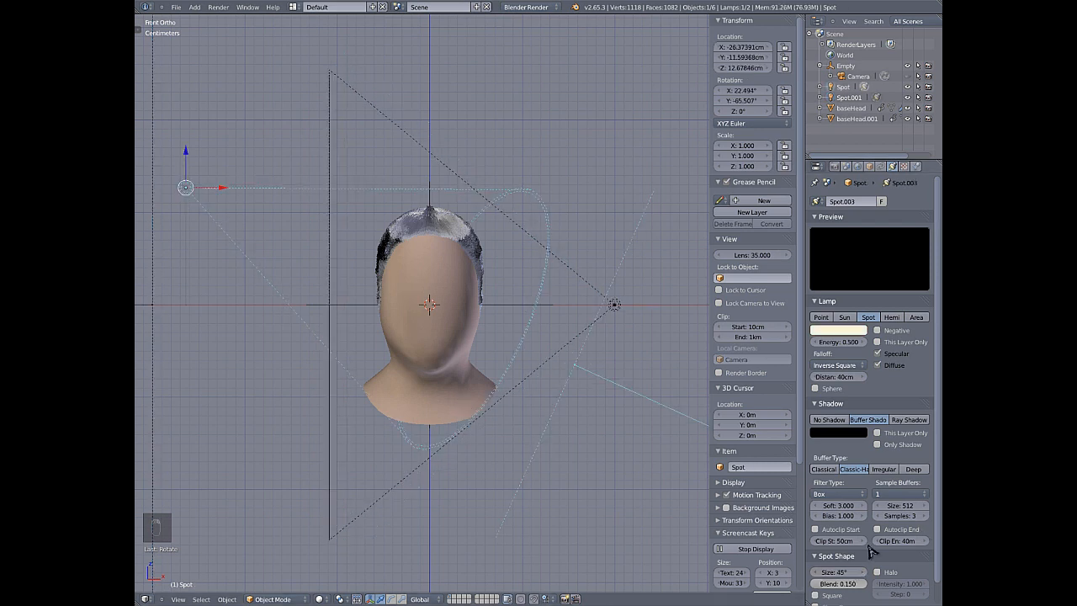
pyautogui.moveTo(835, 573); pyautogui.dragTo(846, 573)
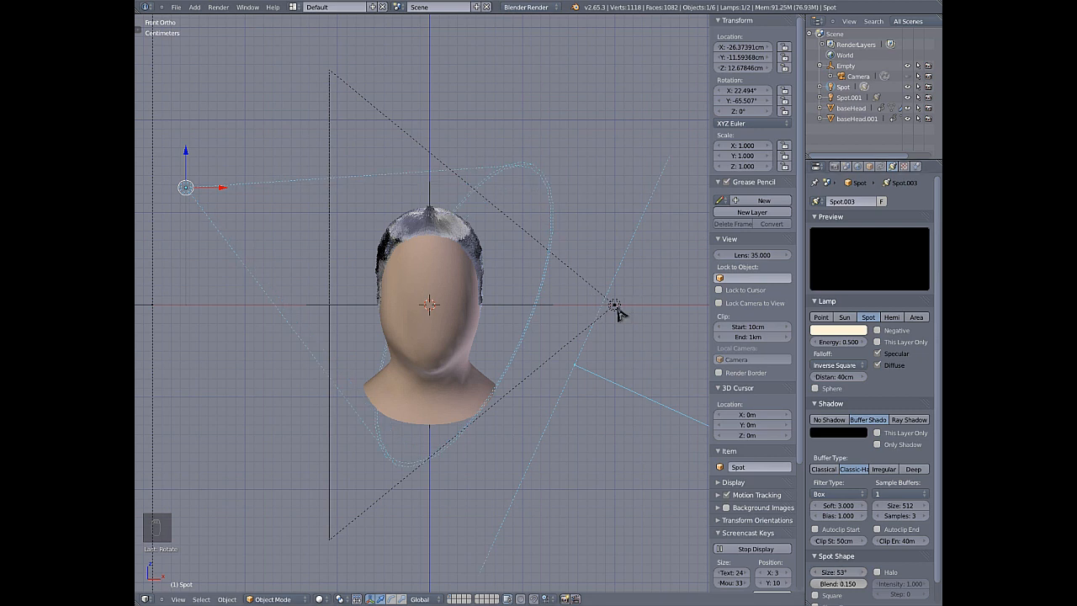
pyautogui.rightClick(615, 308)
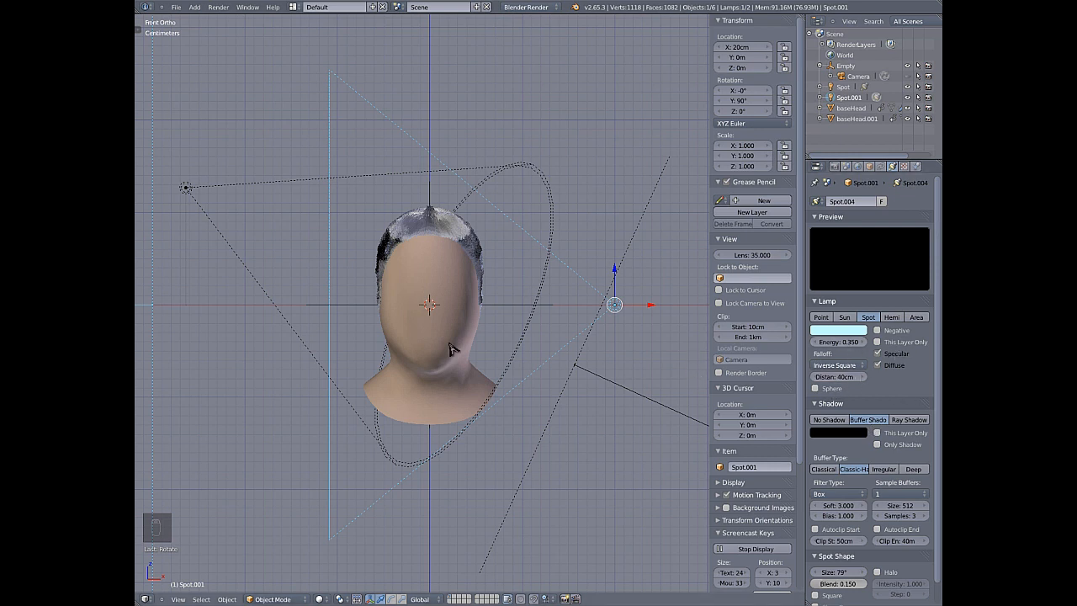
# - Deselect all objects and add a third spot lamp at the scene origin
pyautogui.press('KP_7')
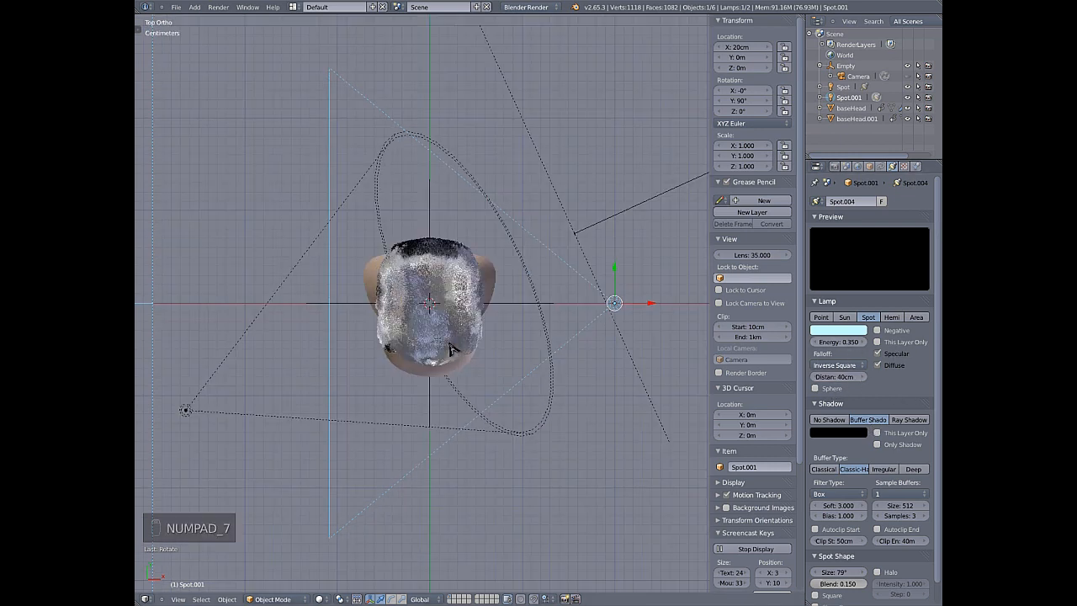
pyautogui.press('a')
pyautogui.press('a')
pyautogui.hotkey('shift', 'a')
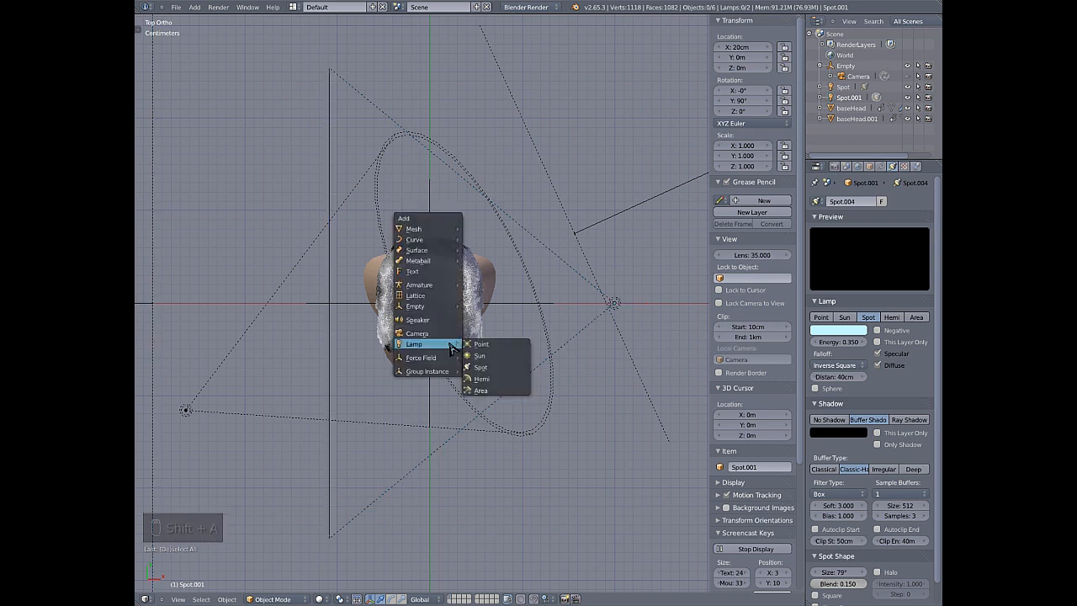
pyautogui.hotkey('shift', 'a')
pyautogui.moveTo(437, 345)
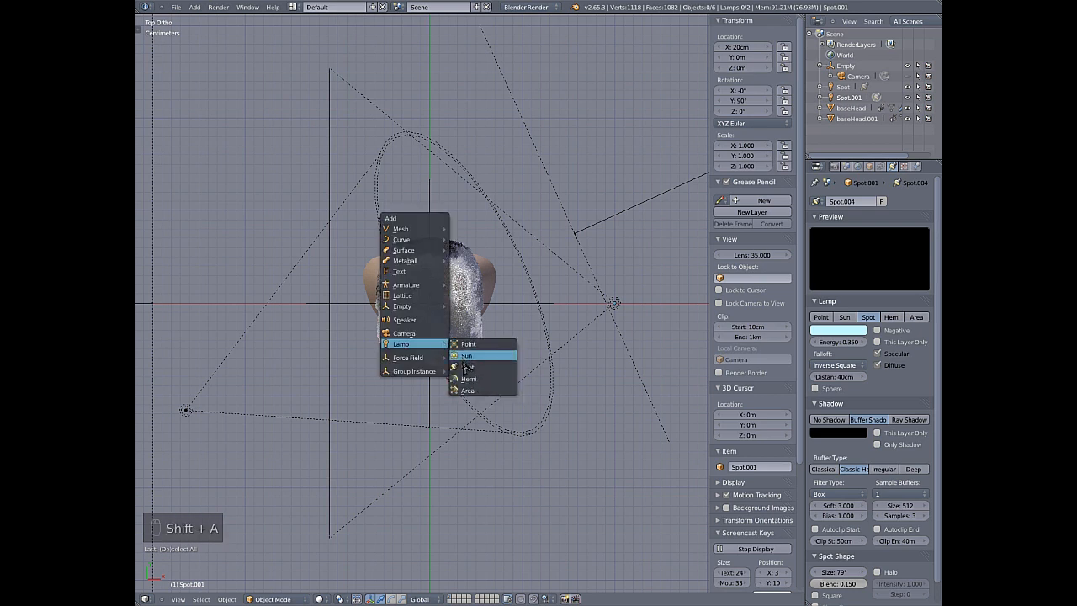
pyautogui.click(465, 367)
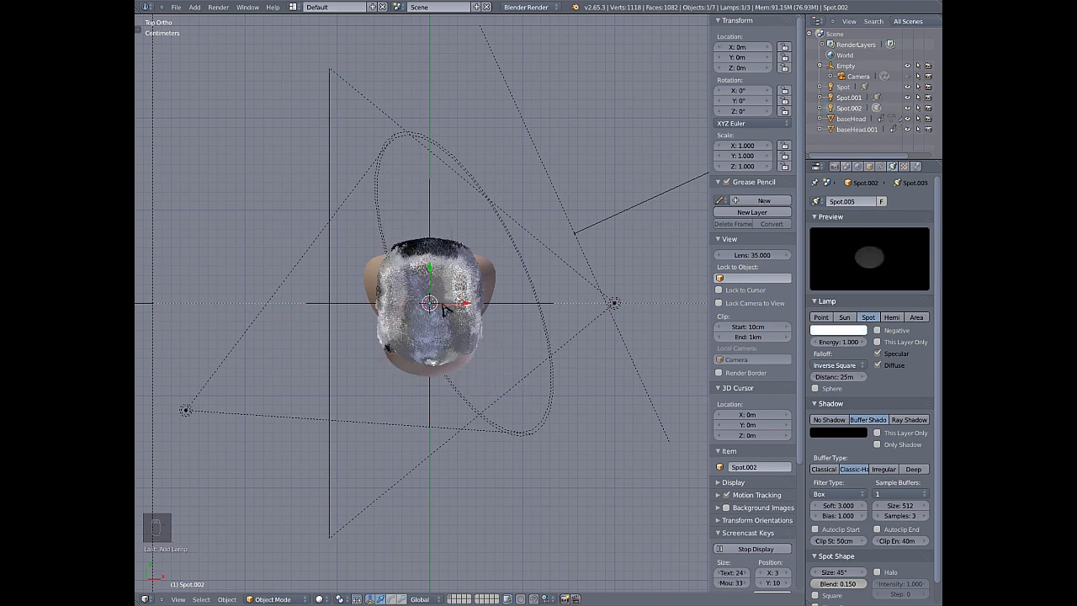
# - Rotate the third spot lamp to -90° about X and move it to Y 24 cm behind the head
pyautogui.press('KP_3')
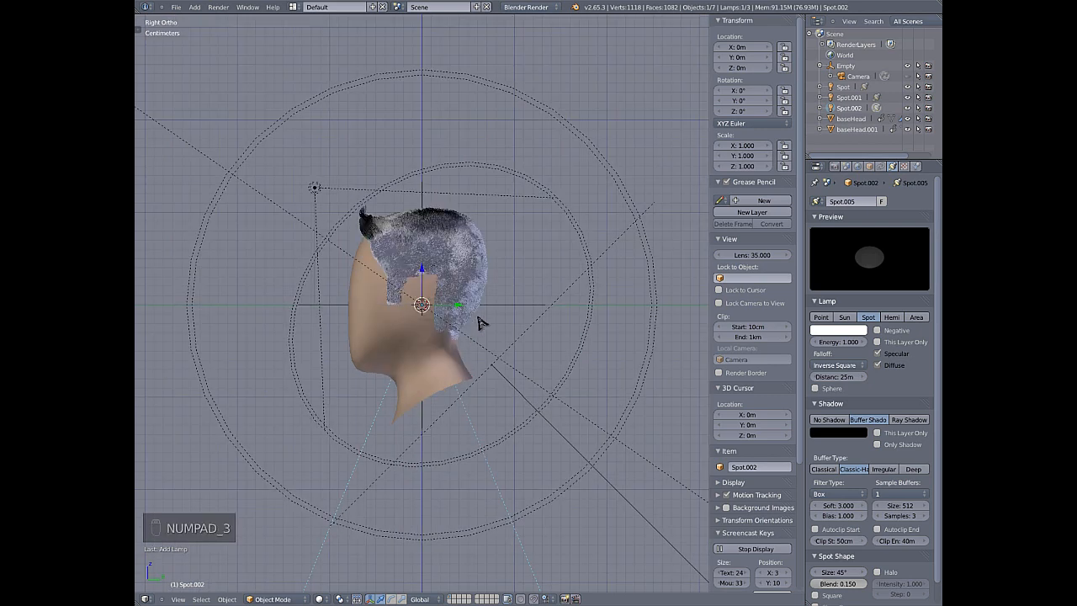
pyautogui.press('r')
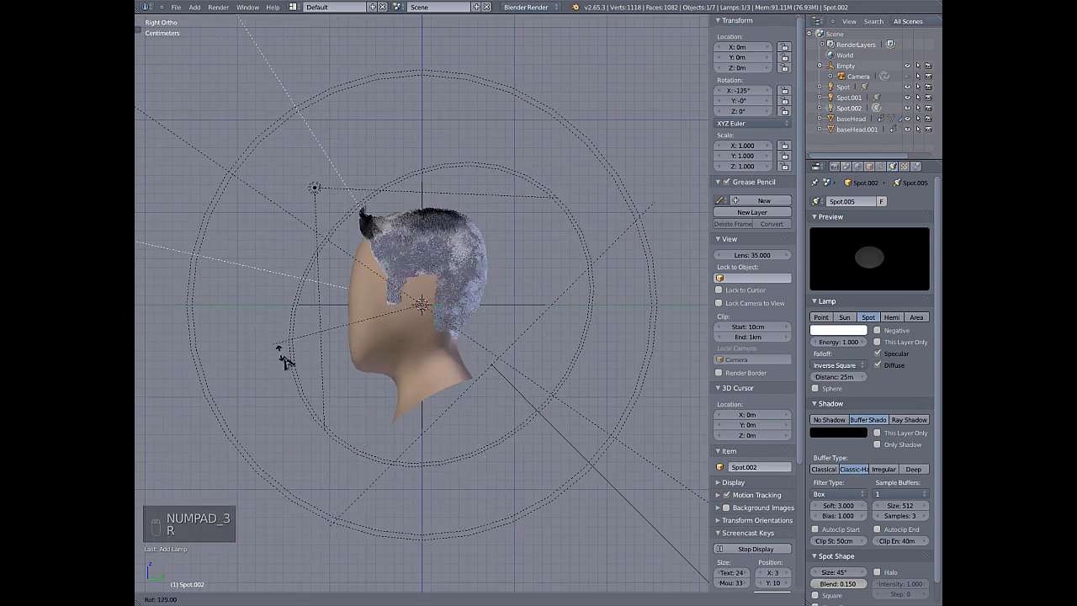
pyautogui.click(320, 415)
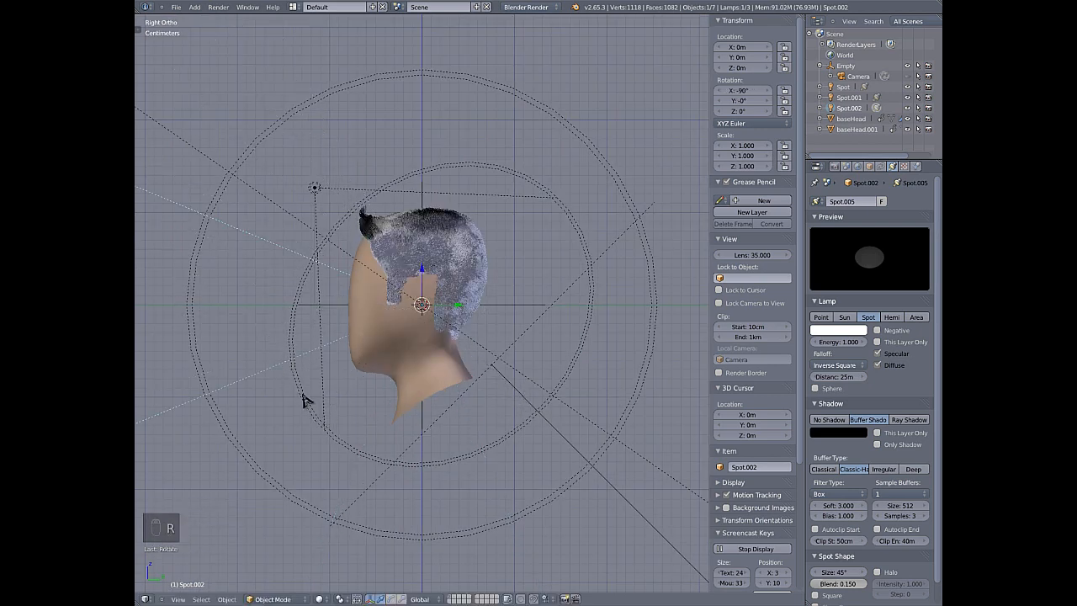
pyautogui.press('g')
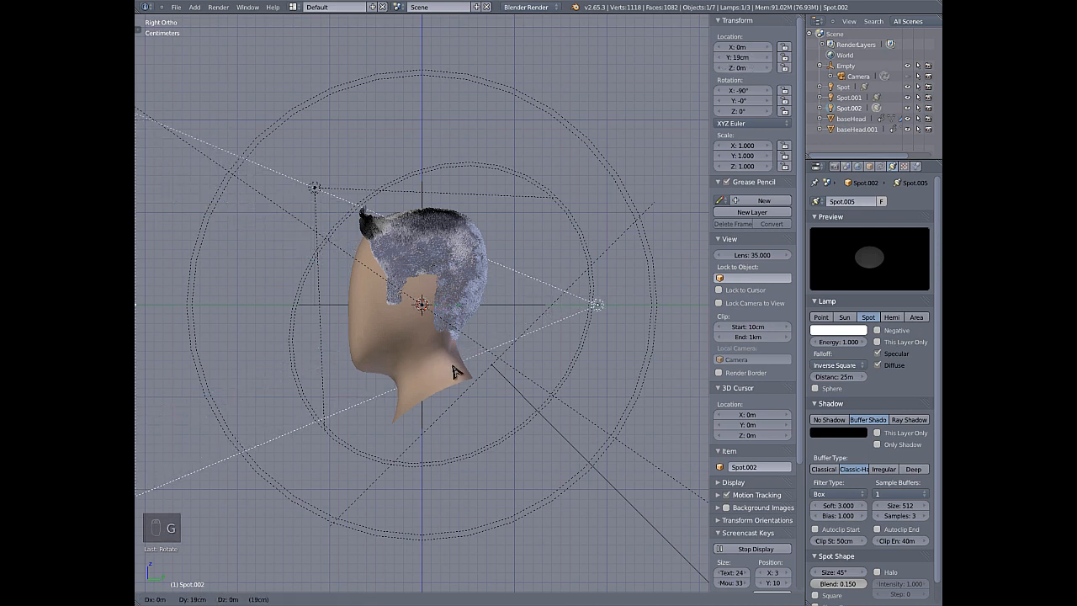
pyautogui.click(500, 373)
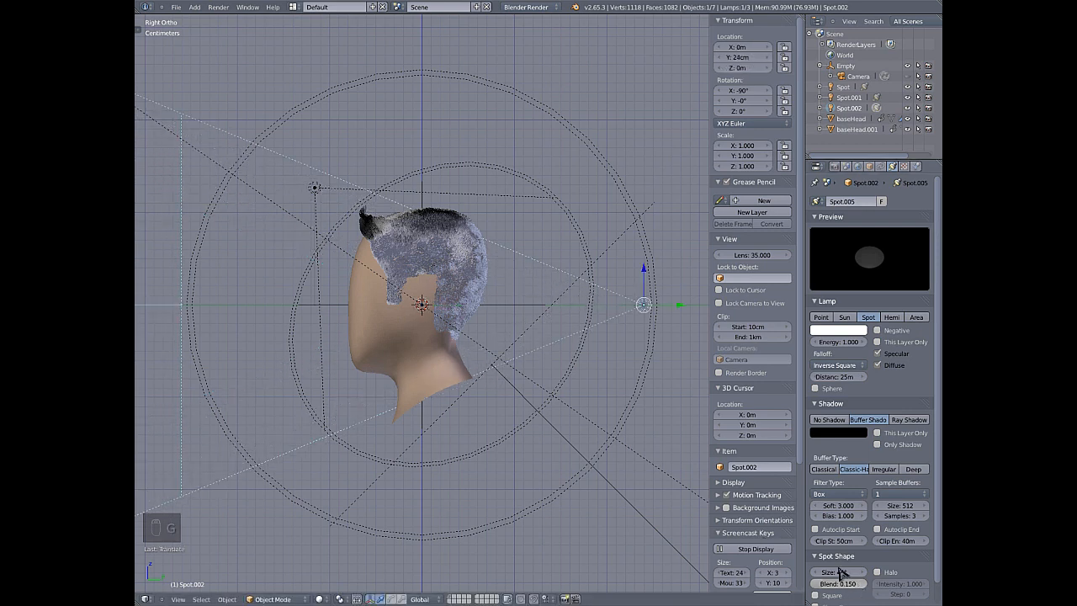
# - Widen the third spot lamp's cone size to 158° and set its energy to 1
pyautogui.moveTo(842, 575); pyautogui.dragTo(857, 576)
pyautogui.moveTo(893, 569); pyautogui.dragTo(906, 569)
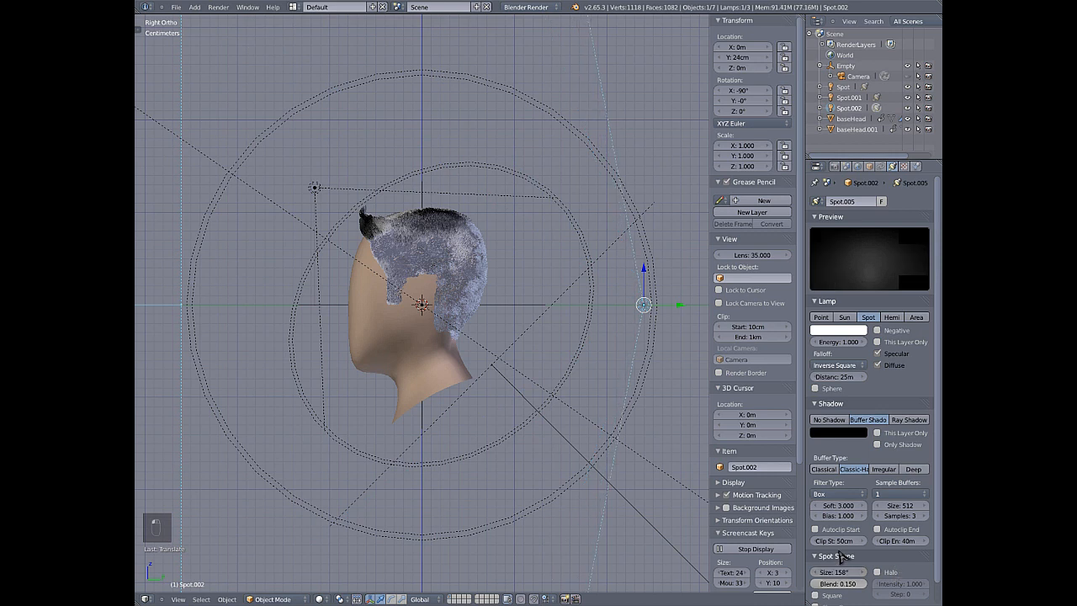
pyautogui.click(832, 342)
pyautogui.write('1')
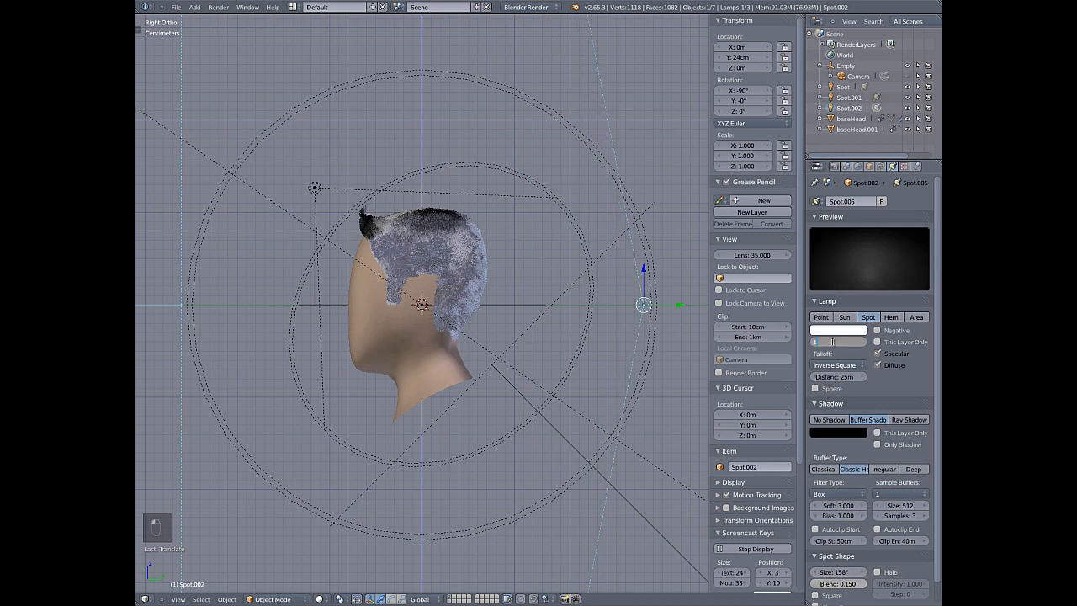
pyautogui.press('Return')
pyautogui.click(838, 332)
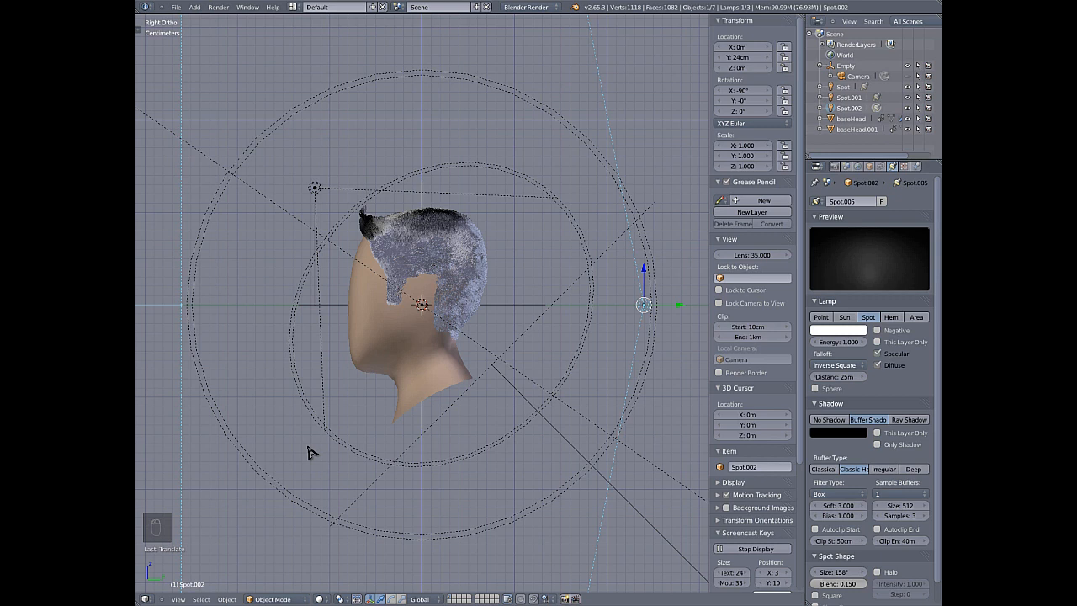
# - Set the render resolution to 1000 by 1000 pixels
pyautogui.press('KP_1')
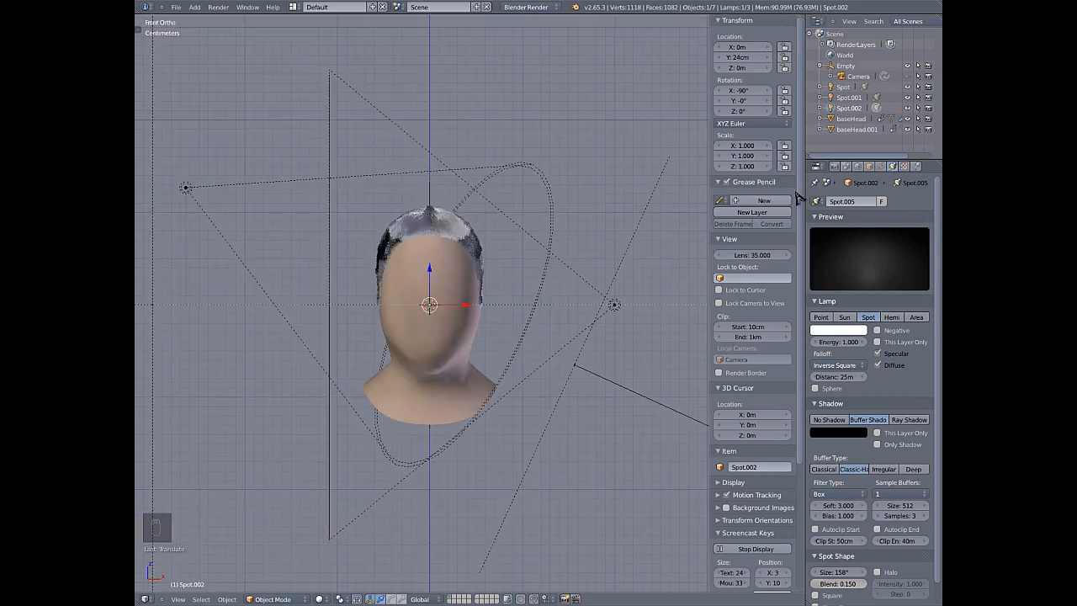
pyautogui.click(834, 166)
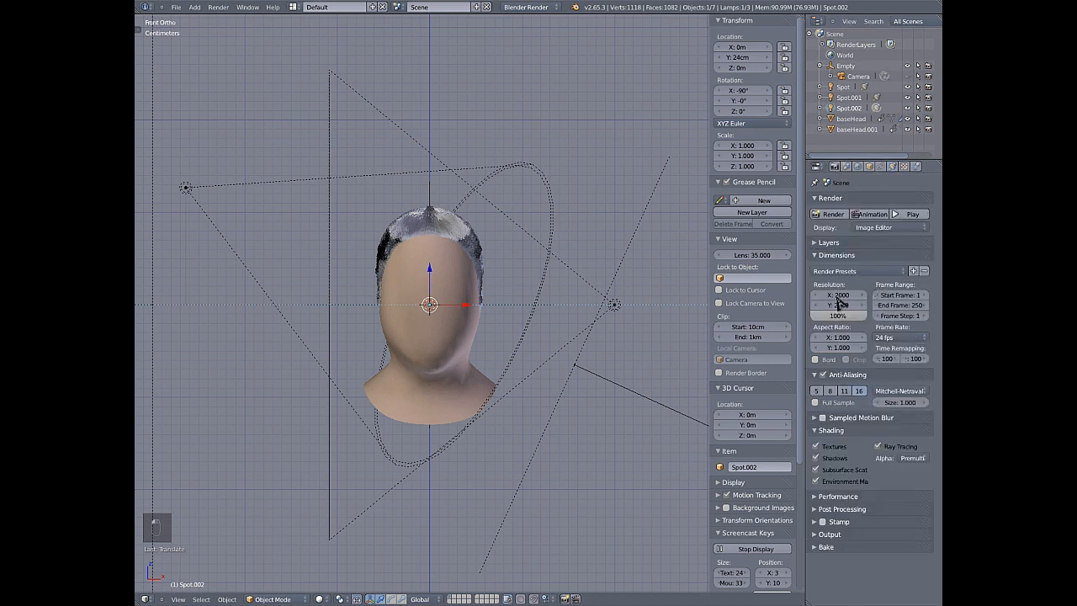
pyautogui.click(841, 295)
pyautogui.write('1000')
pyautogui.press('Return')
pyautogui.write('1000')
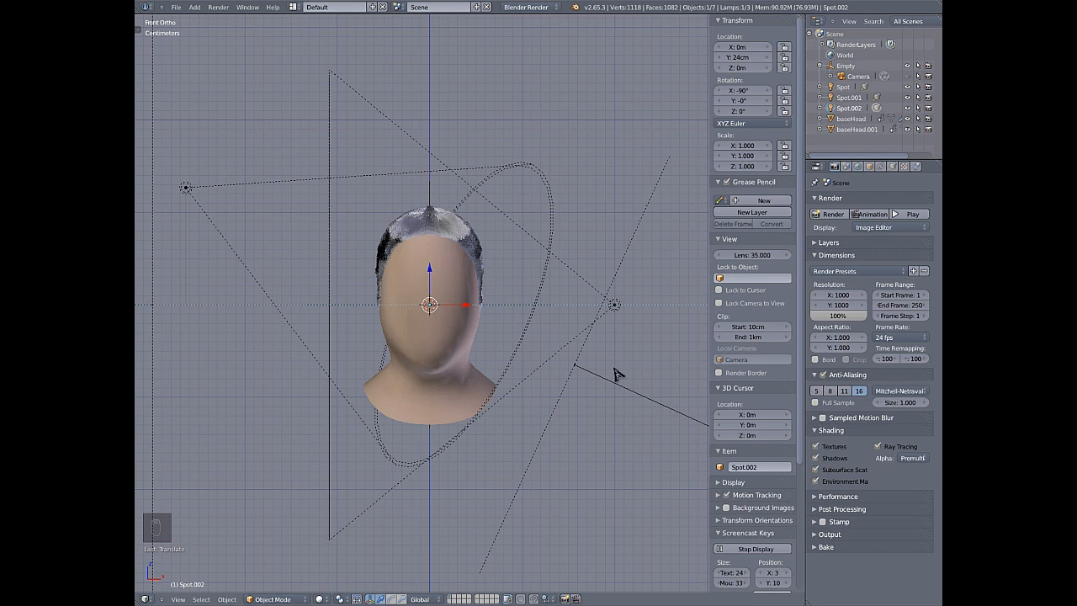
# - Render the head with the three spot lamps and examine the hair and face lighting up close
pyautogui.click(833, 215)
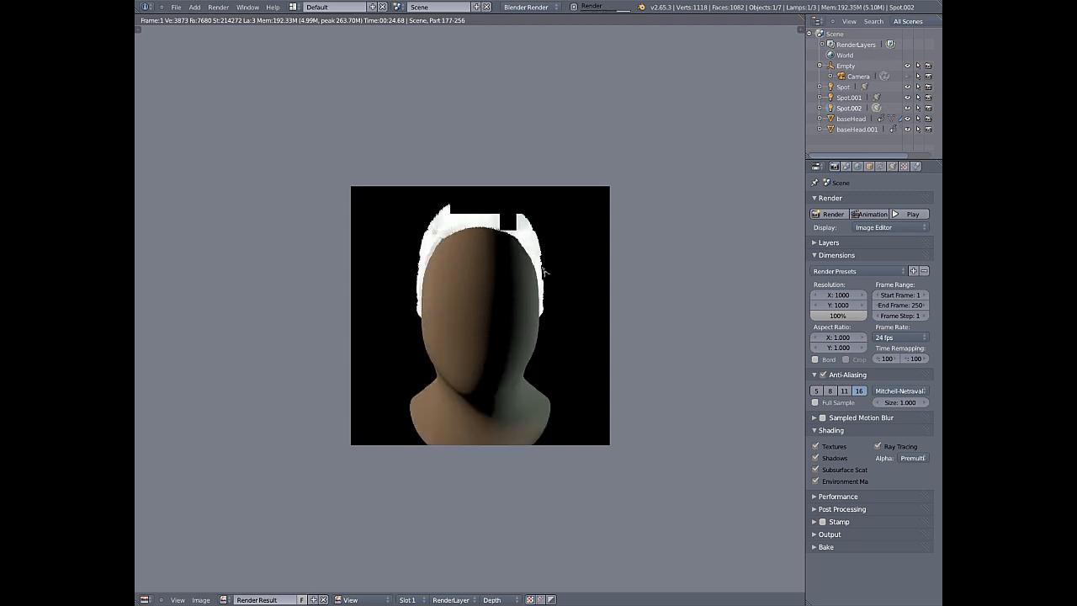
pyautogui.scroll(4, 500, 246)
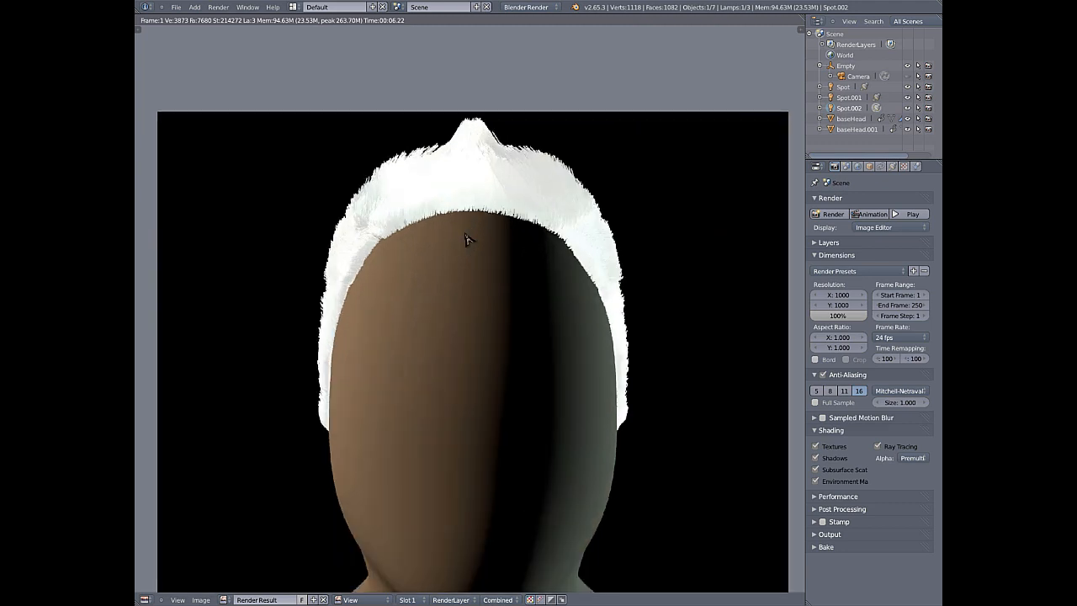
pyautogui.scroll(1, 468, 239)
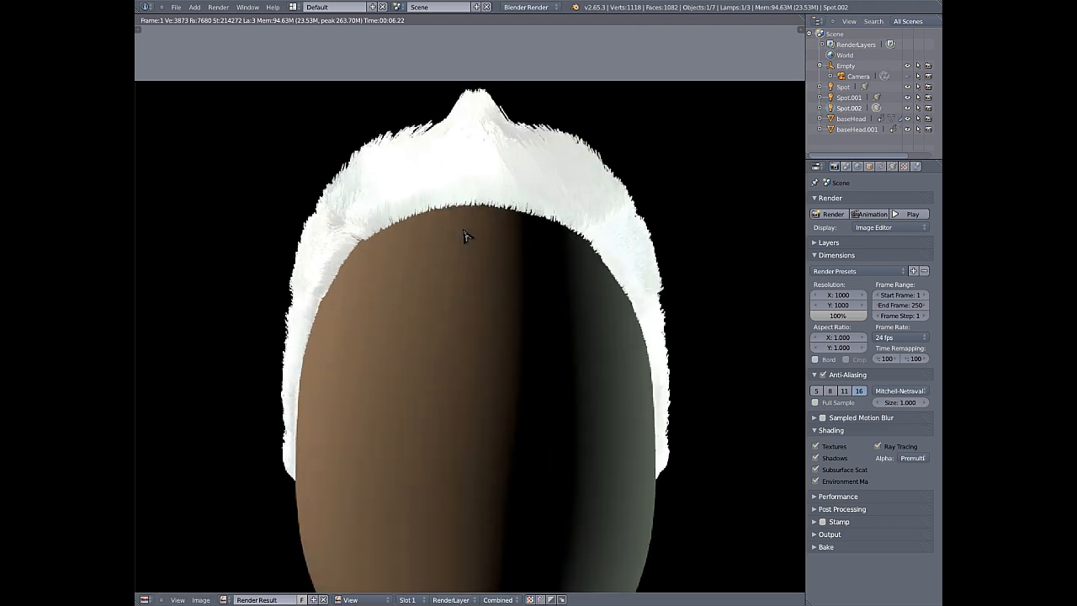
pyautogui.scroll(-4, 471, 252)
pyautogui.scroll(2, 509, 206)
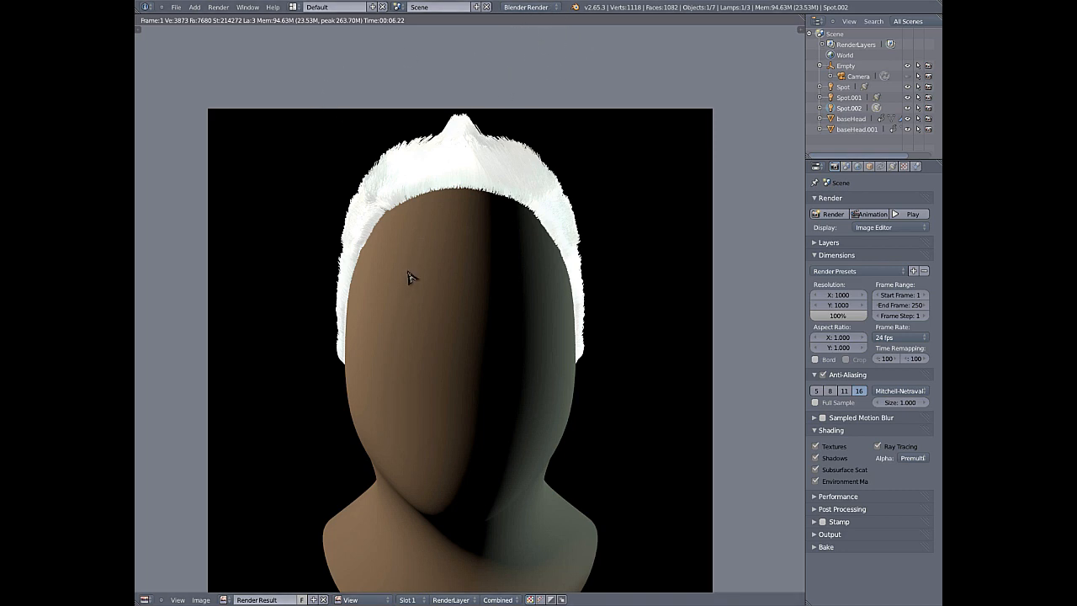
pyautogui.press('Escape')
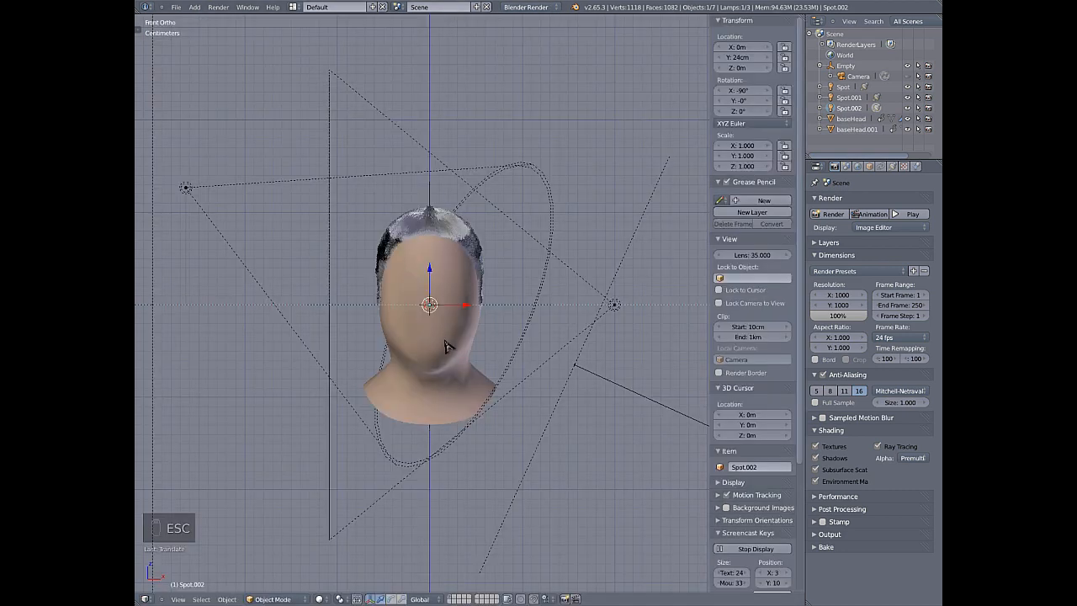
# - Deselect everything and add a hemi lamp at the scene origin
pyautogui.press('a')
pyautogui.hotkey('shift', 'a')
pyautogui.moveTo(447, 343)
pyautogui.click(482, 376)
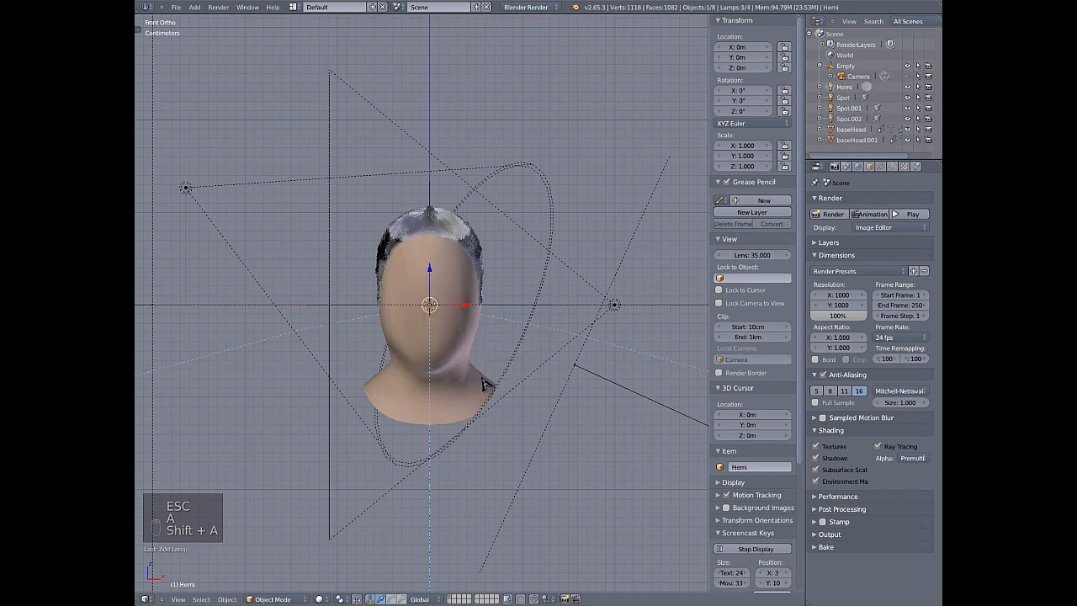
# - Rotate the hemi lamp 180° about Y and move it along Z to about -25.1 cm, below the head
pyautogui.write('r180')
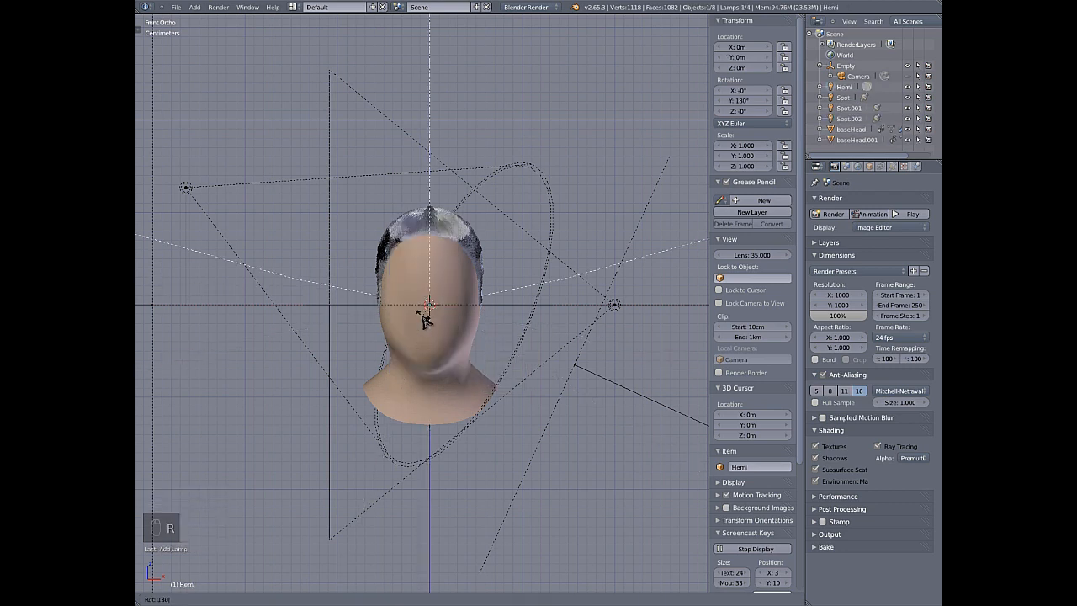
pyautogui.press('Return')
pyautogui.press('g')
pyautogui.press('z')
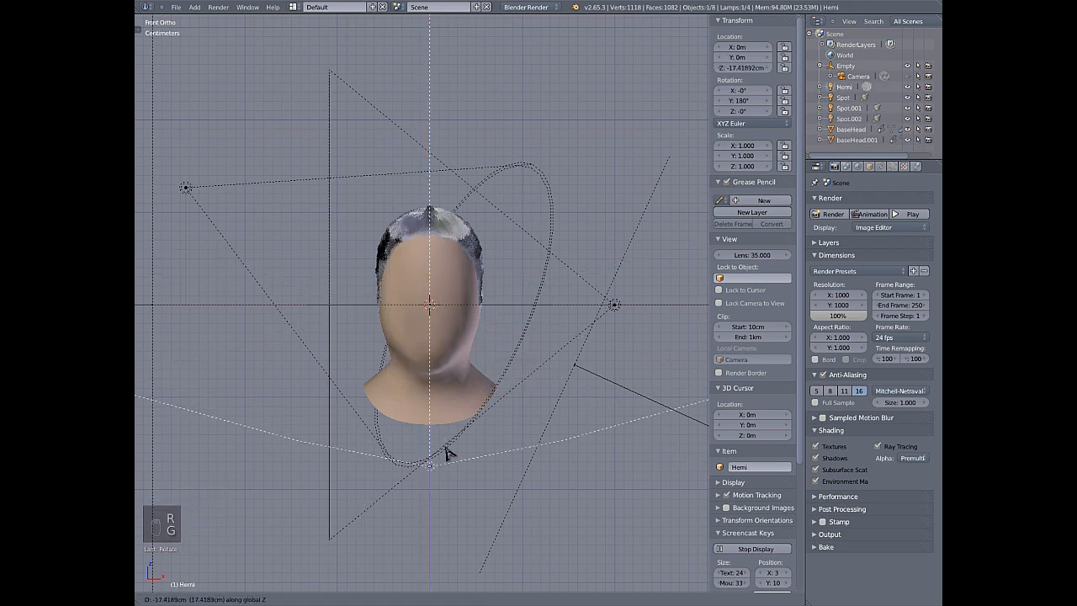
pyautogui.click(459, 495)
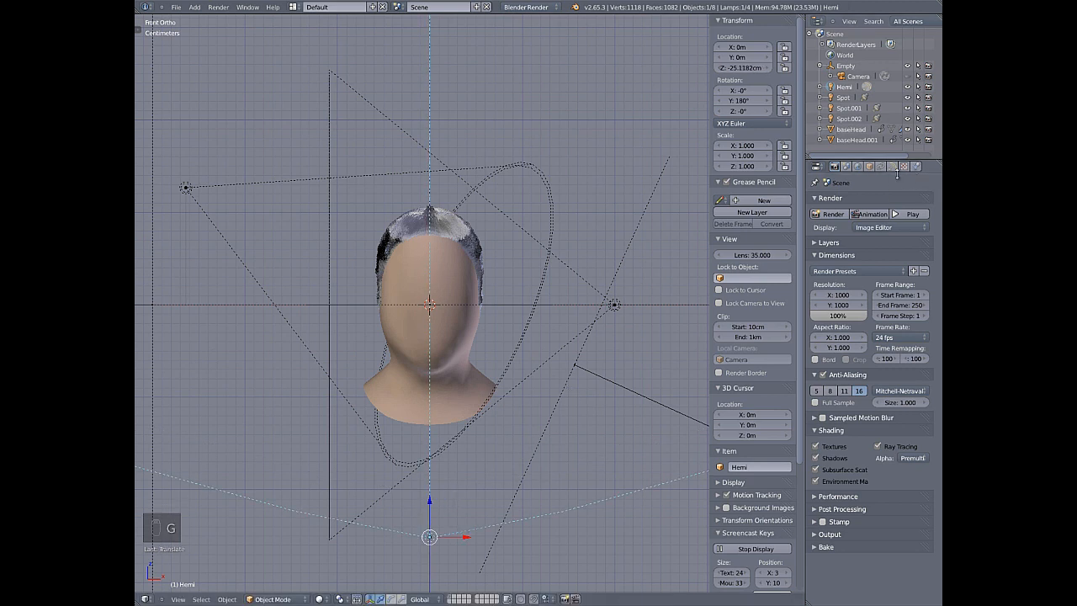
# - Set the hemi lamp's energy to 0.2
pyautogui.click(894, 168)
pyautogui.click(846, 342)
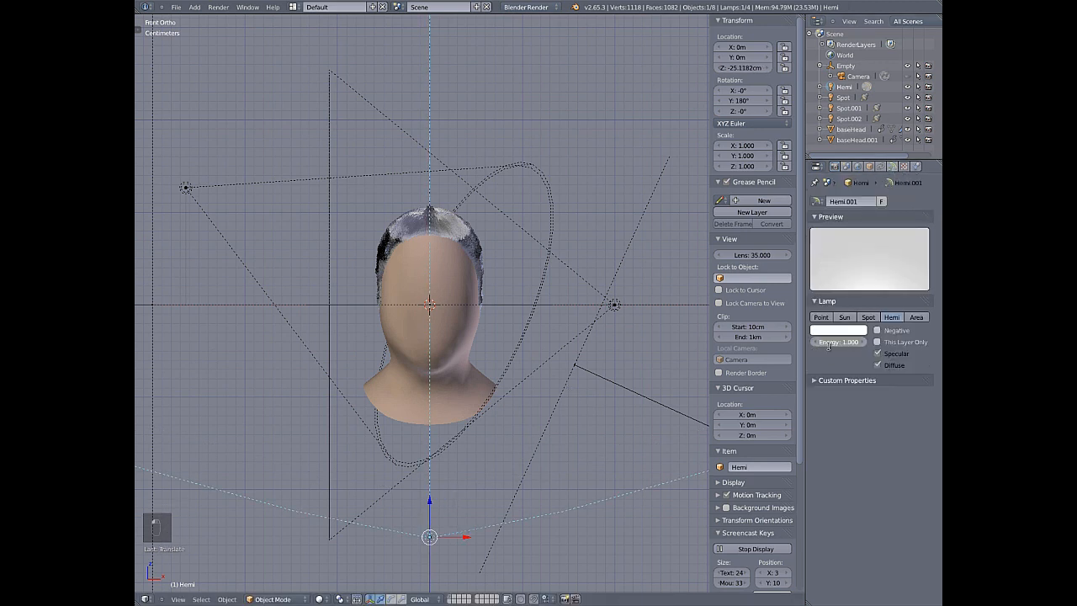
pyautogui.press('Return')
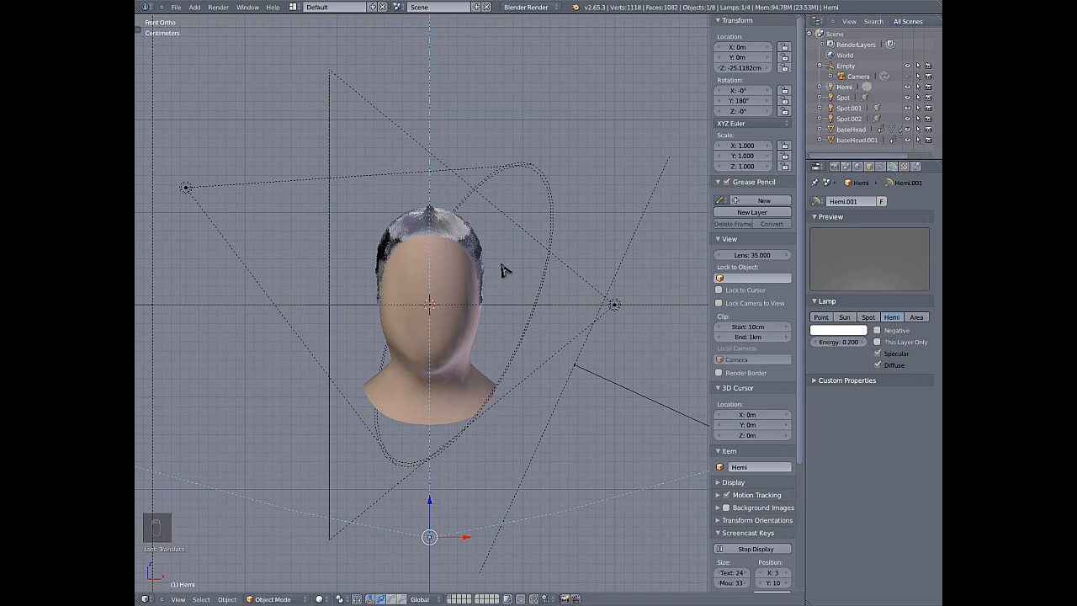
# - Render the head with the added hemi lamp and look at the world settings
pyautogui.press('F12')
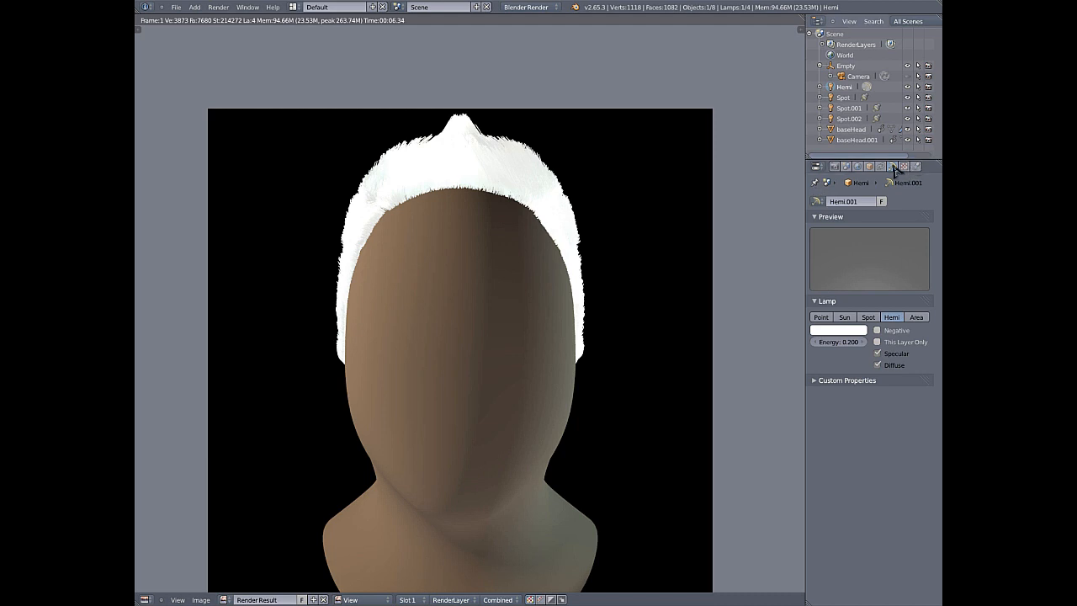
pyautogui.click(859, 167)
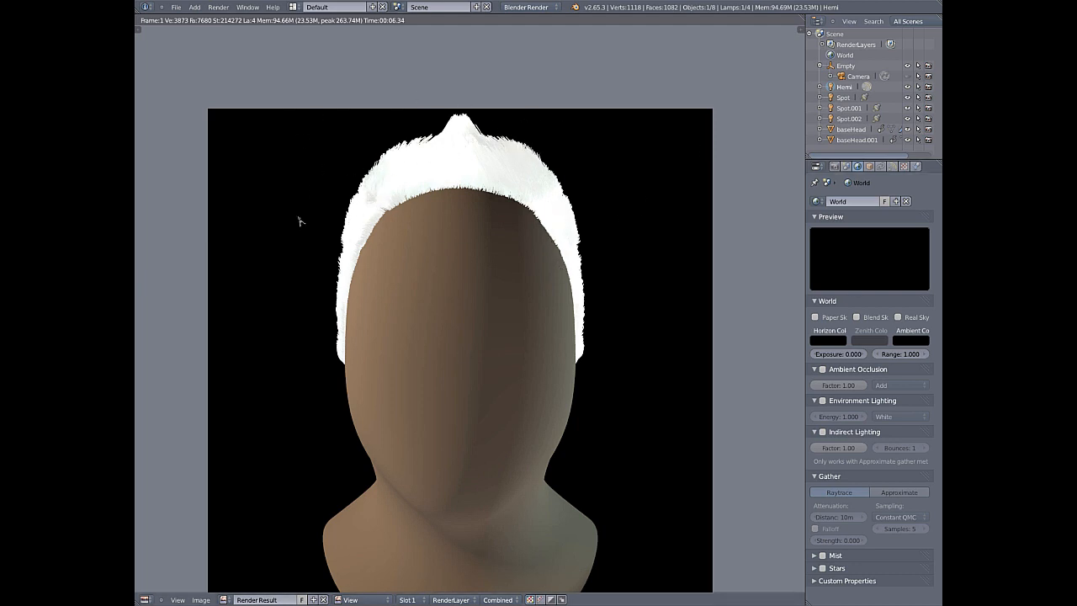
pyautogui.press('Escape')
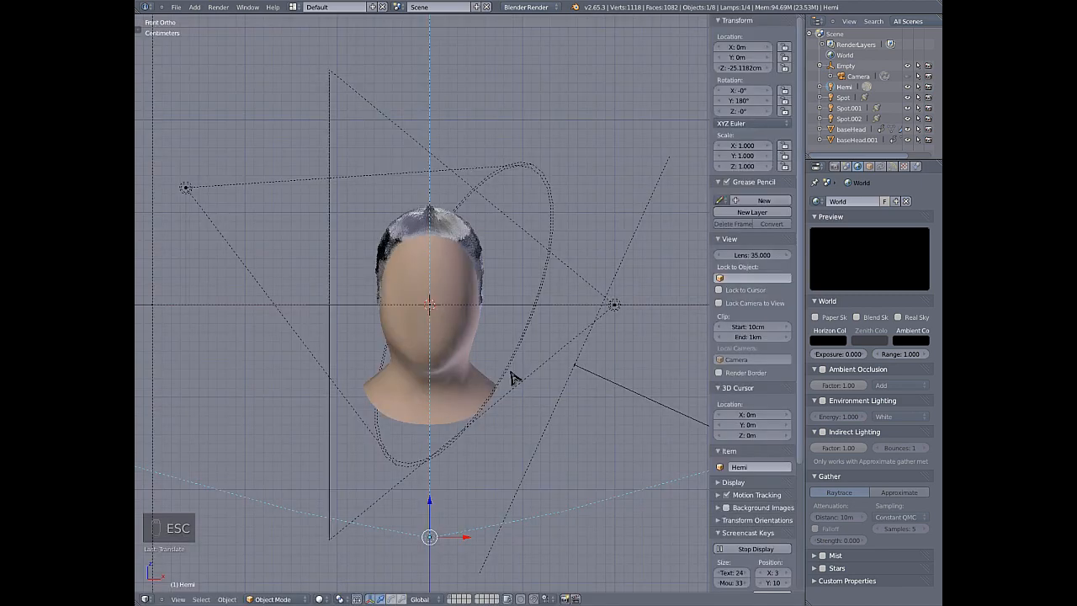
# - Select the hair object baseHead.001 and set its material's diffuse colour to a very dark brown
pyautogui.press('KP_1')
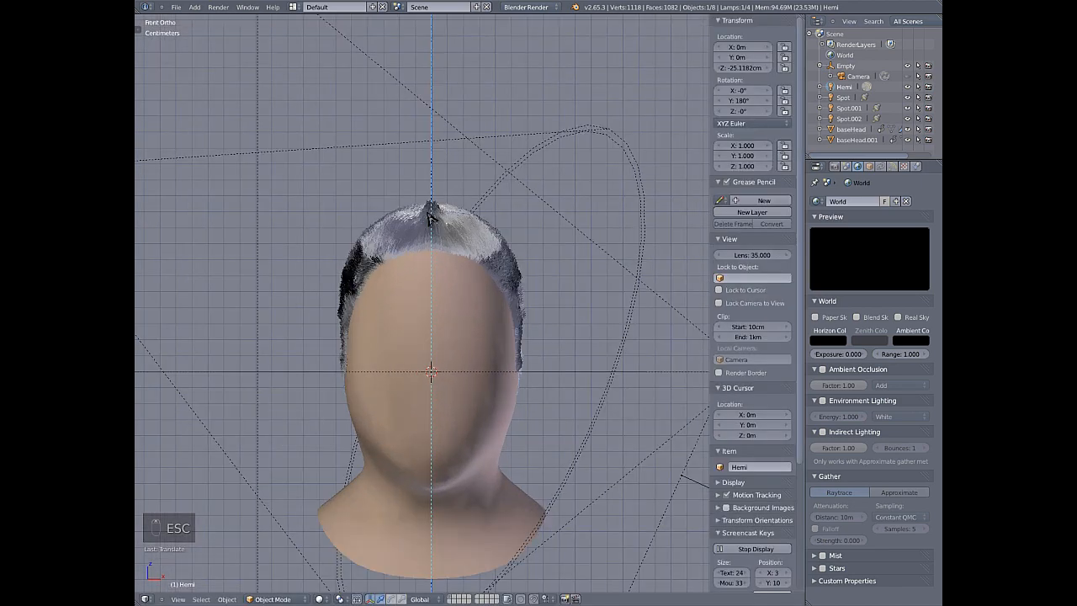
pyautogui.click(857, 139)
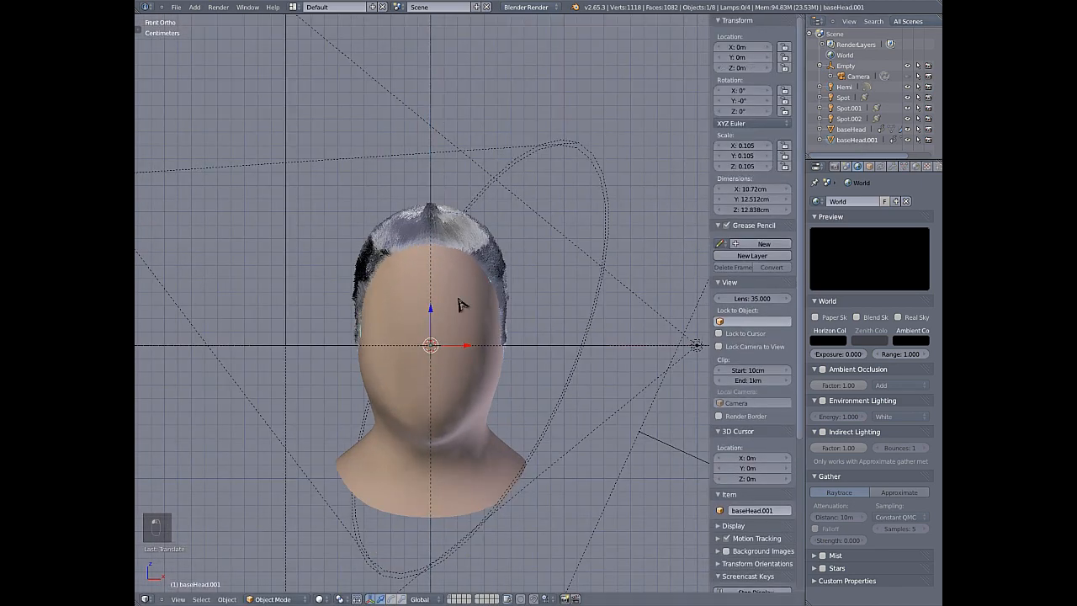
pyautogui.scroll(3, 418, 290)
pyautogui.moveTo(440, 248); pyautogui.dragTo(421, 215, button='middle')
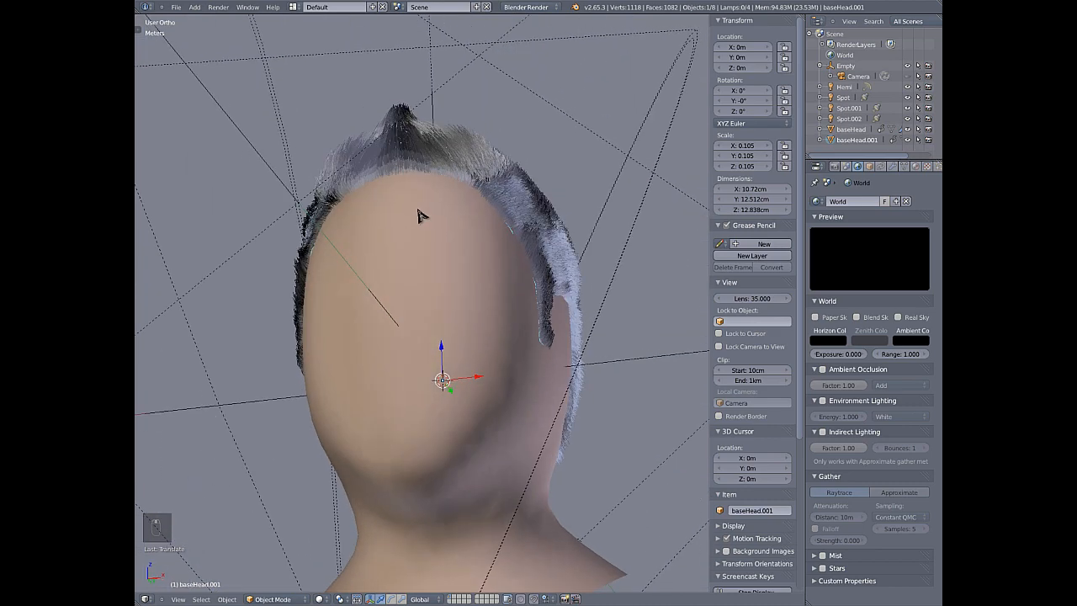
pyautogui.press('KP_1')
pyautogui.keyDown('shift'); pyautogui.moveTo(471, 295); pyautogui.dragTo(466, 248, button='middle'); pyautogui.keyUp('shift')
pyautogui.scroll(3, 466, 248)
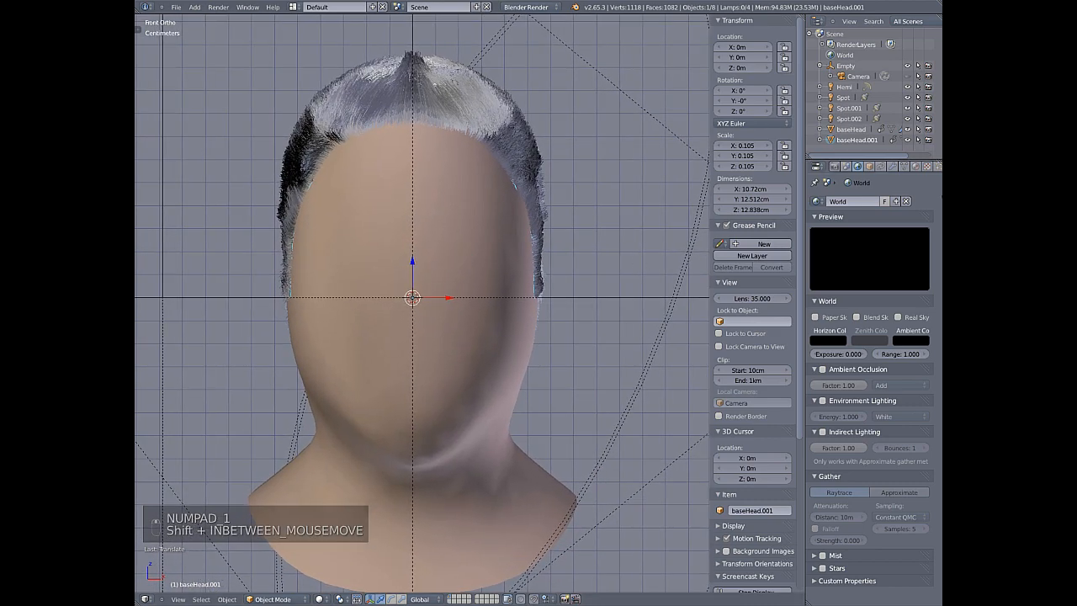
pyautogui.click(916, 166)
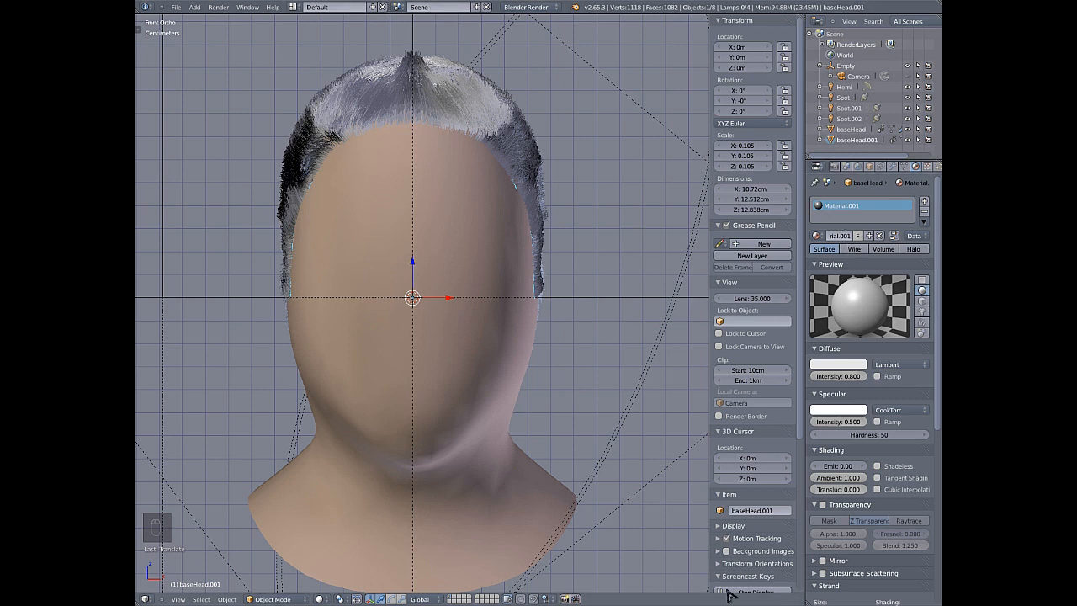
pyautogui.click(846, 366)
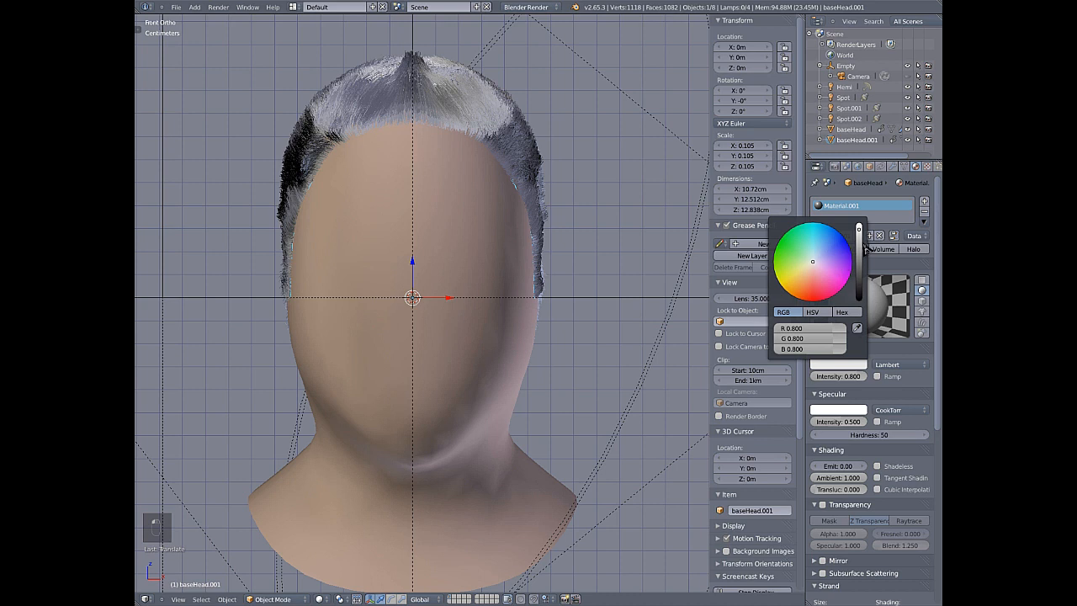
pyautogui.moveTo(860, 251); pyautogui.dragTo(805, 310)
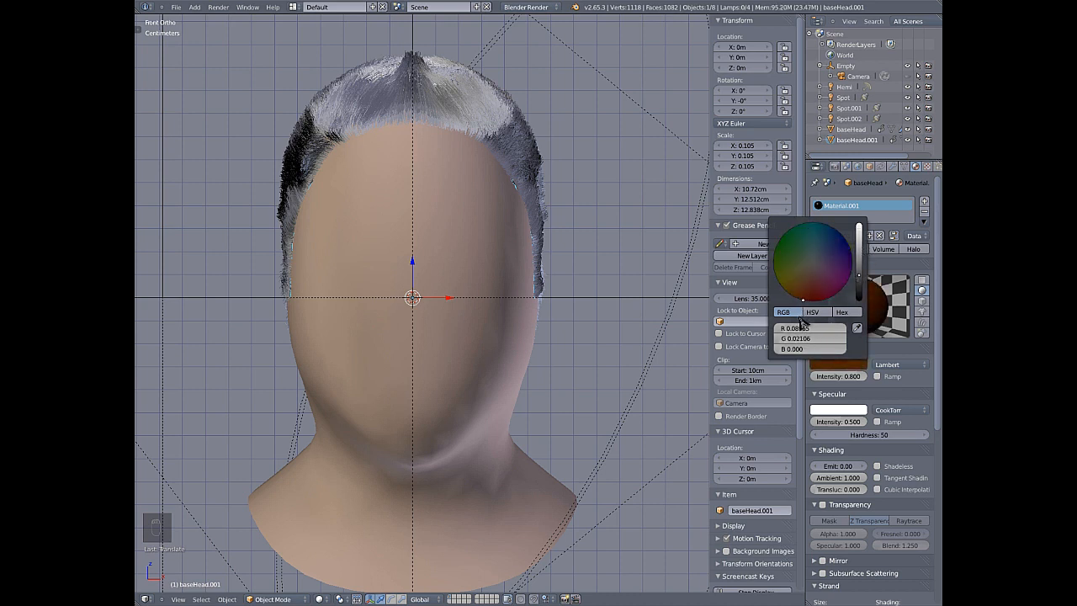
pyautogui.moveTo(860, 277); pyautogui.dragTo(860, 292)
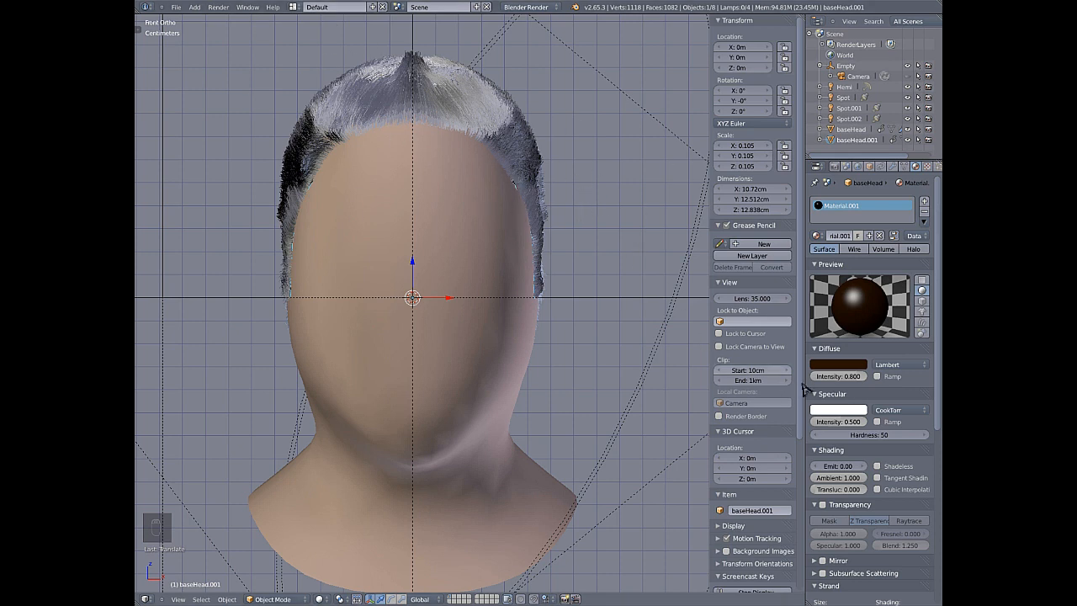
# - Set the hair material's specular intensity to 0.02 and its hardness to 350
pyautogui.click(838, 421)
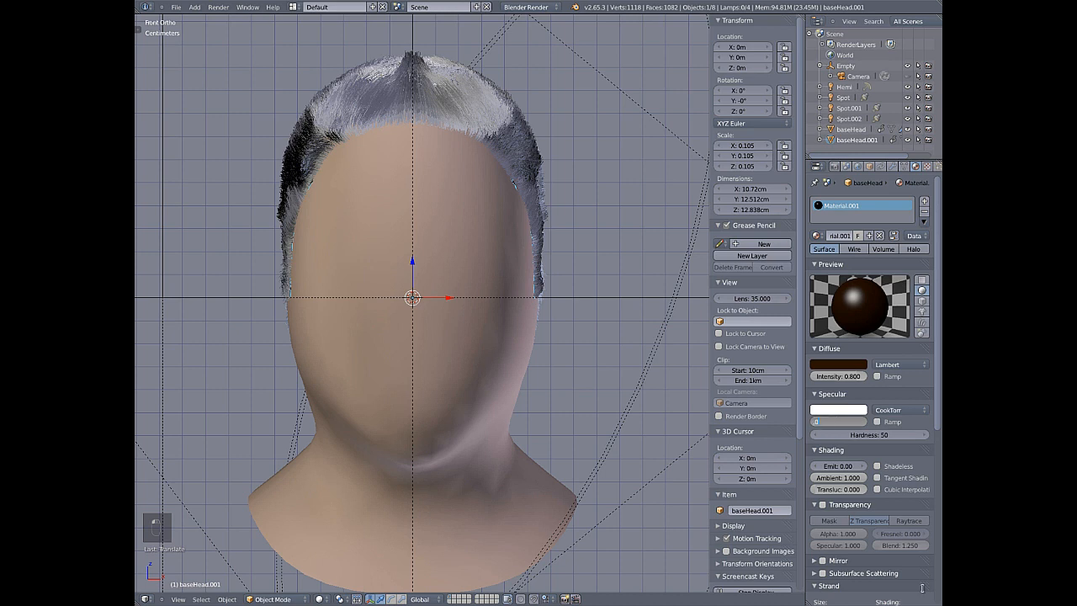
pyautogui.write('.02')
pyautogui.press('Return')
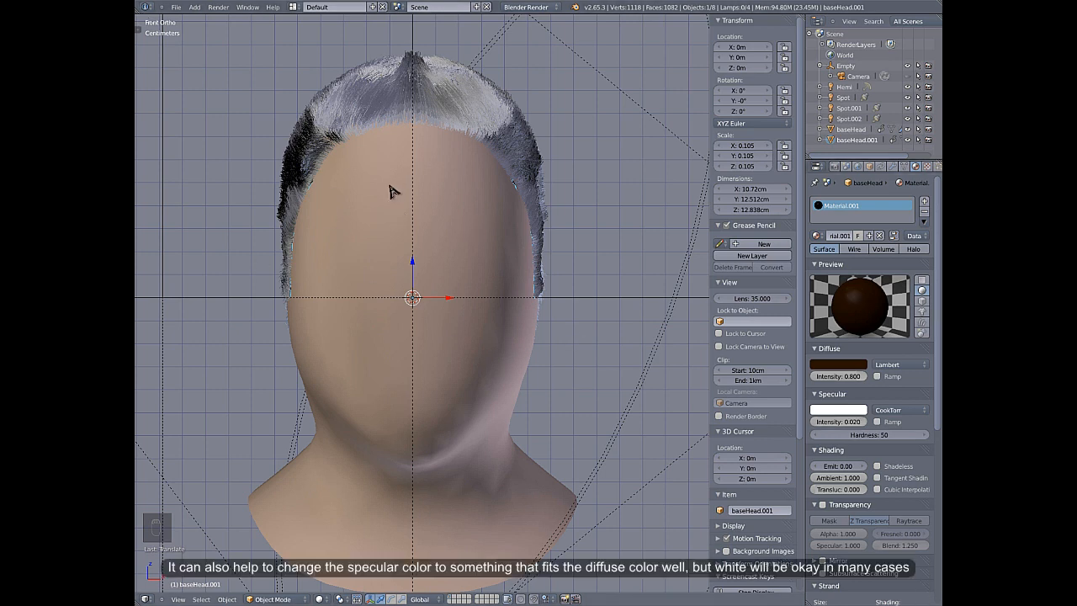
pyautogui.click(865, 434)
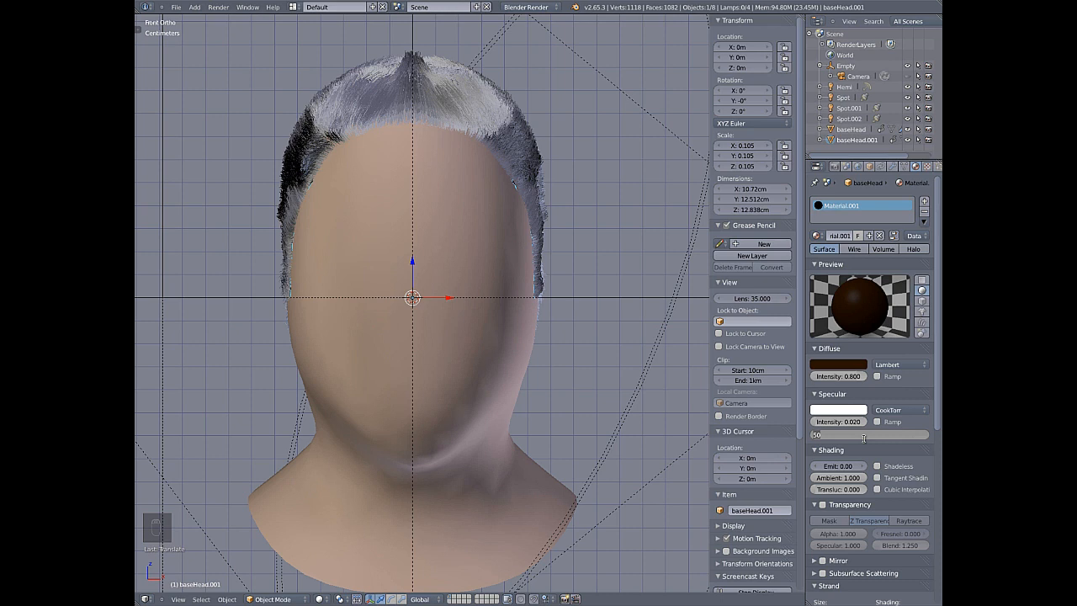
pyautogui.press('Return')
# - Change the hair material's diffuse shader to Oren-Nayar and set its roughness to 0.4
pyautogui.click(916, 367)
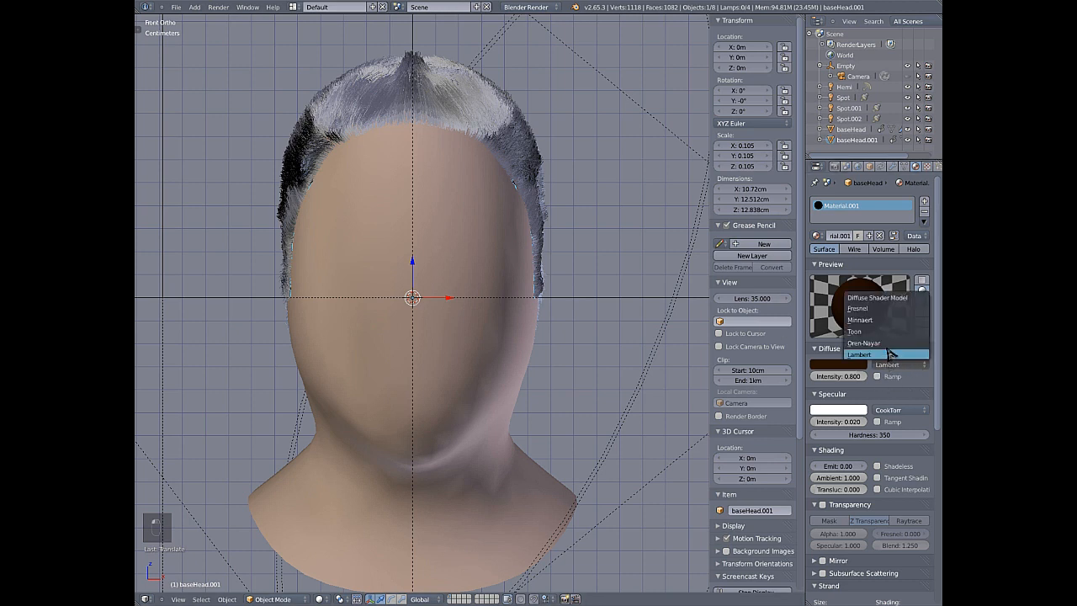
pyautogui.click(889, 344)
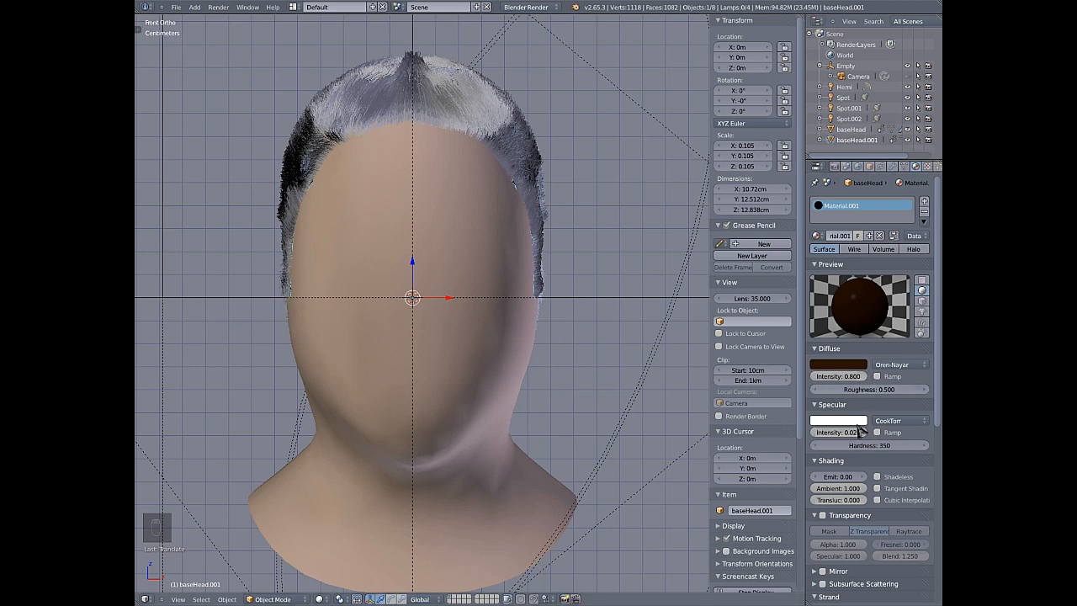
pyautogui.click(882, 389)
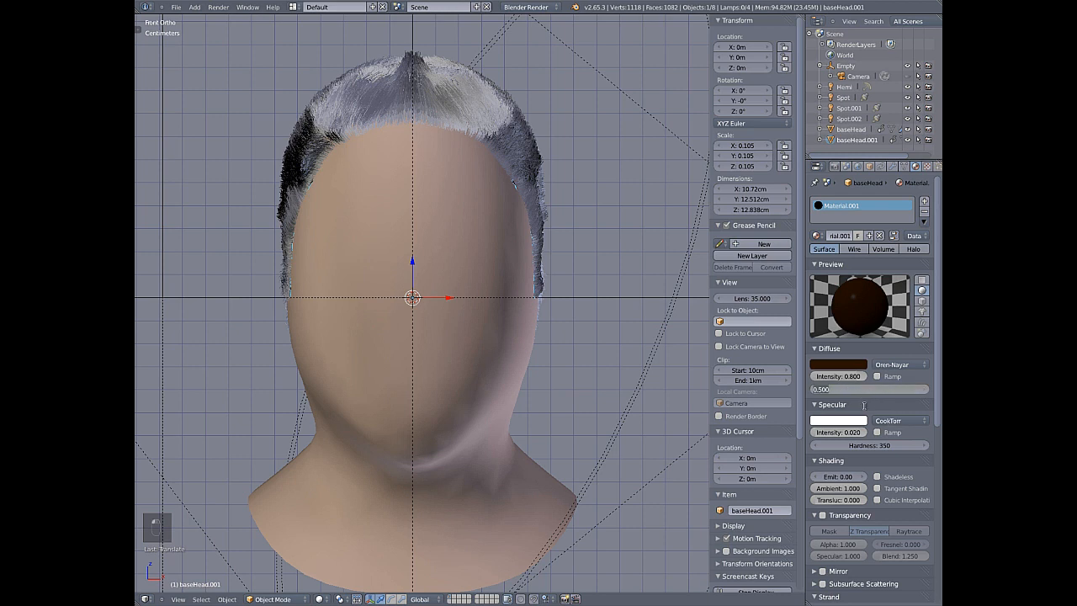
pyautogui.write('0.4')
pyautogui.press('Return')
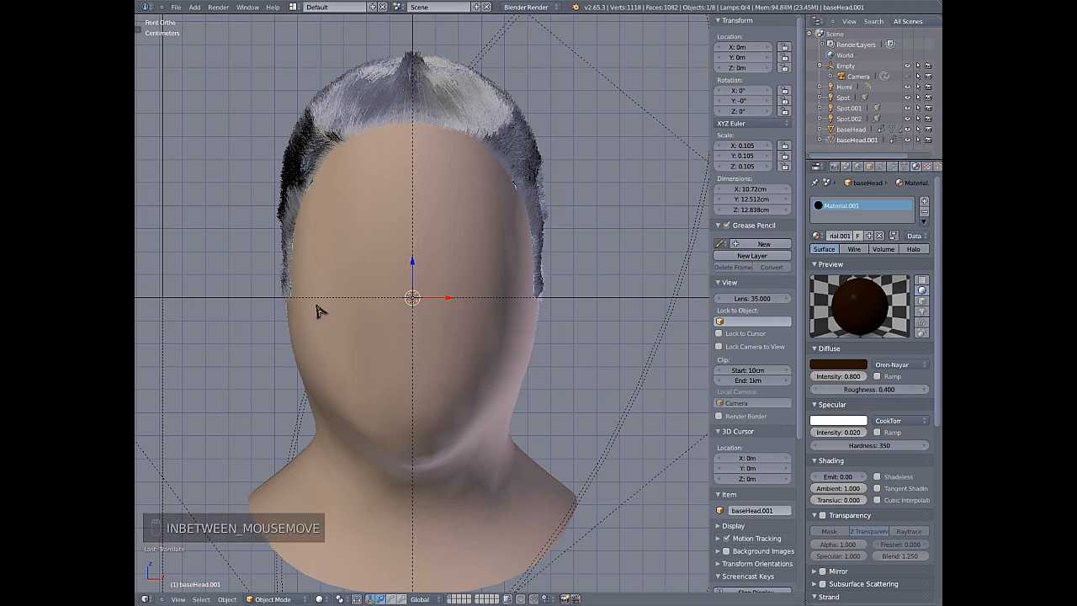
# - Compare the Blinn and CookTorr specular shaders on the hair material and choose Blinn
pyautogui.click(886, 419)
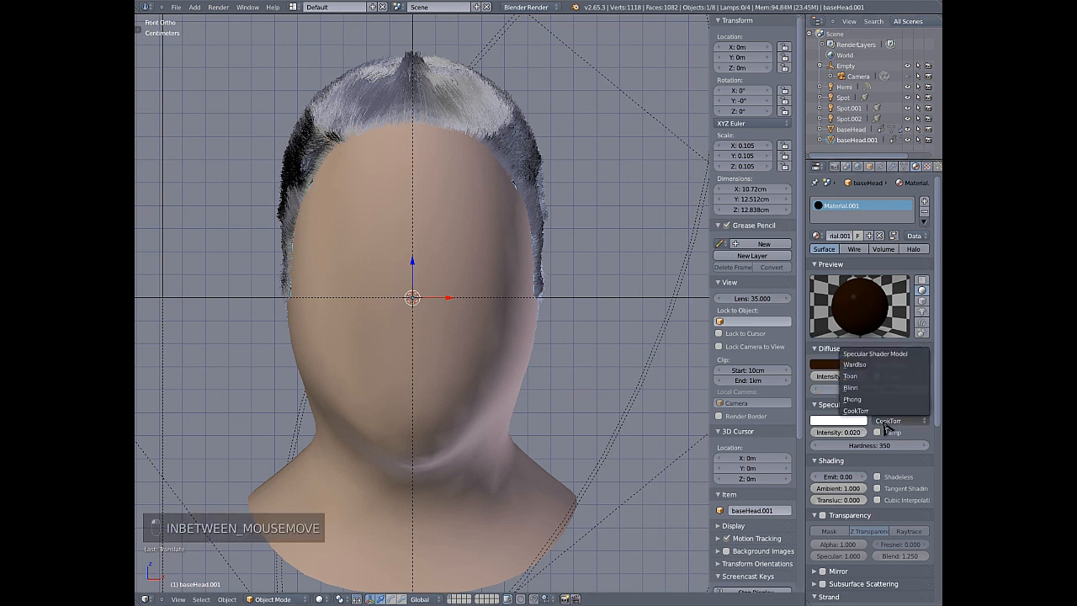
pyautogui.click(878, 389)
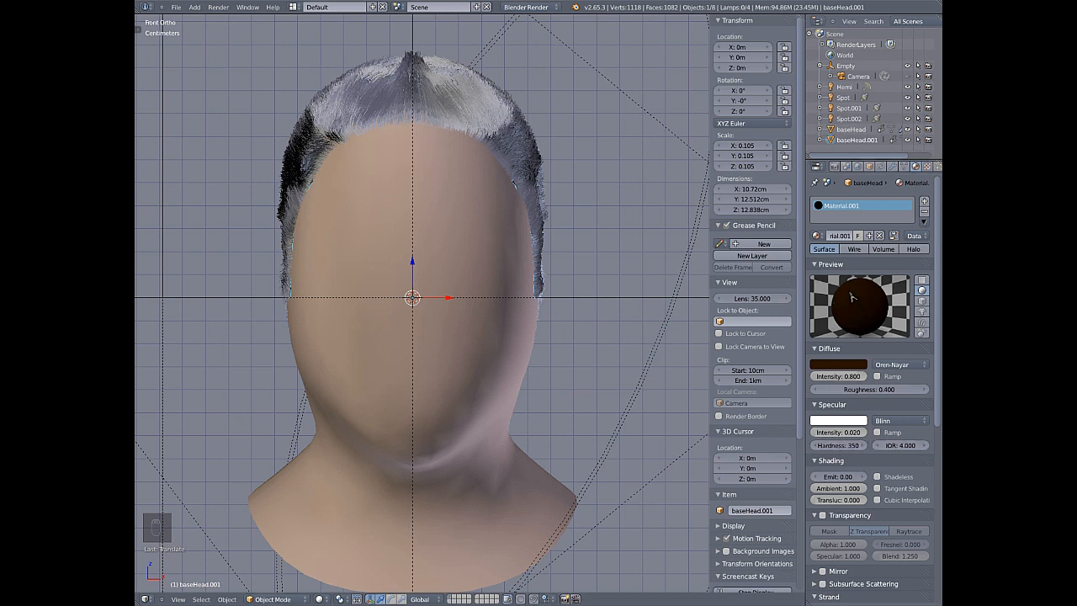
pyautogui.click(904, 410)
pyautogui.click(871, 412)
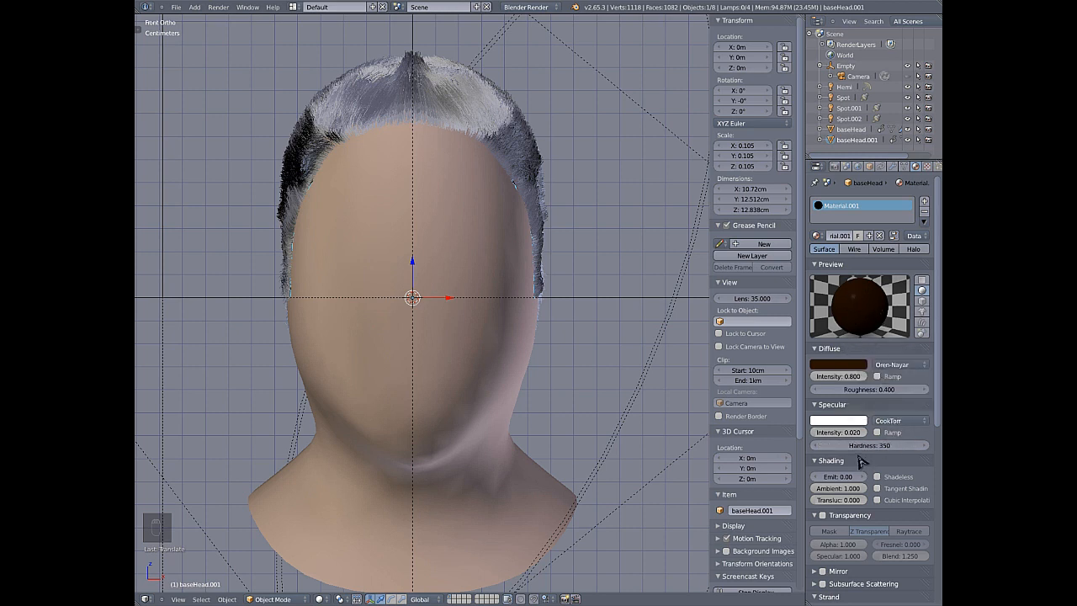
pyautogui.click(901, 421)
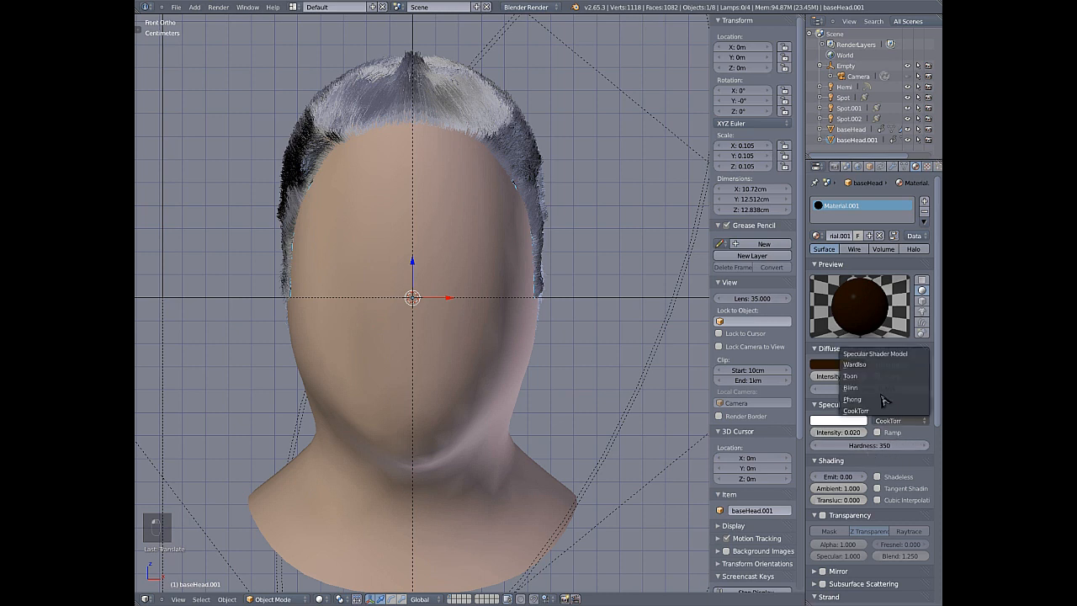
pyautogui.click(876, 386)
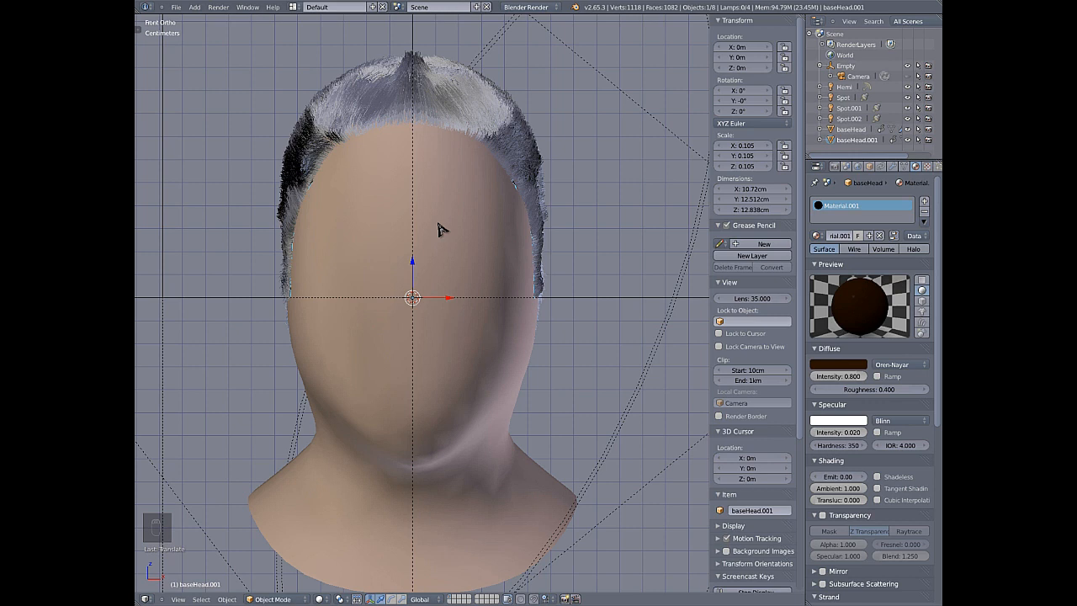
# - Render the head and examine the hair's colour and shading up close
pyautogui.press('F12')
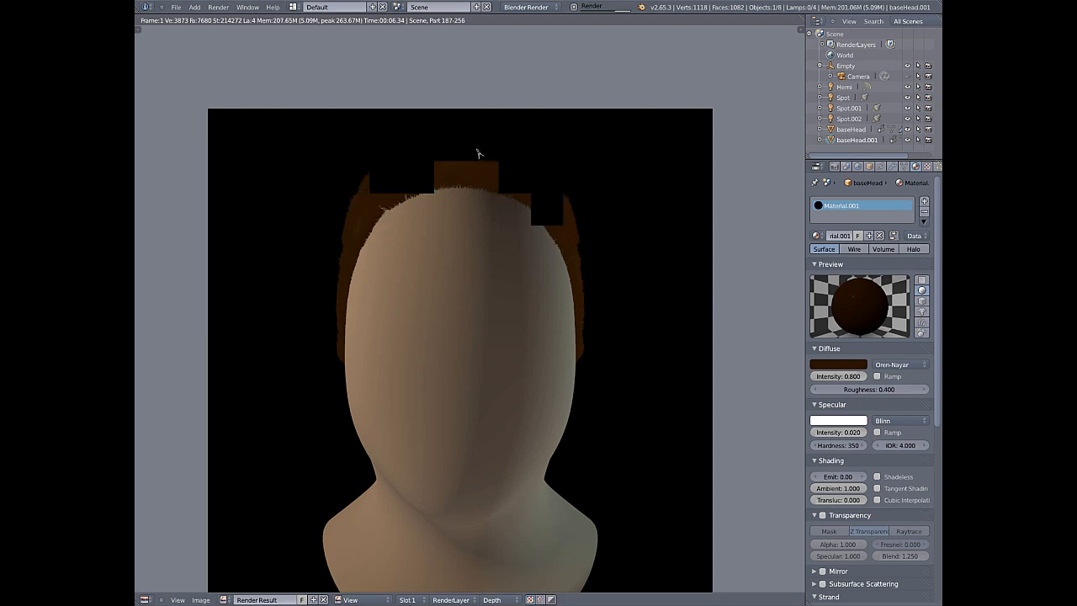
pyautogui.scroll(4, 458, 168)
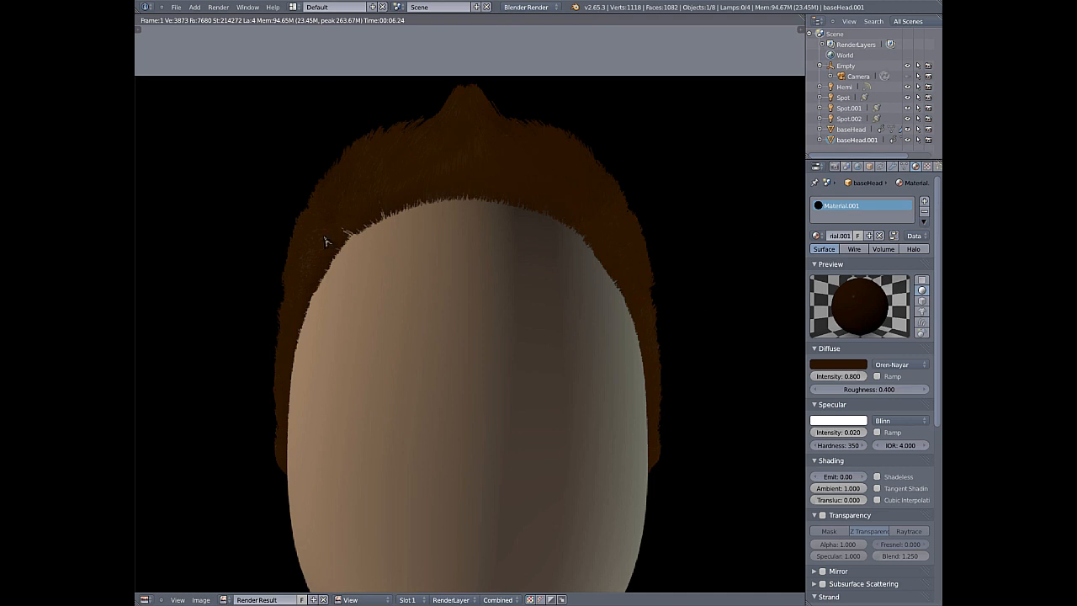
pyautogui.scroll(-2, 312, 281)
pyautogui.scroll(6, 401, 214)
pyautogui.scroll(-7, 401, 219)
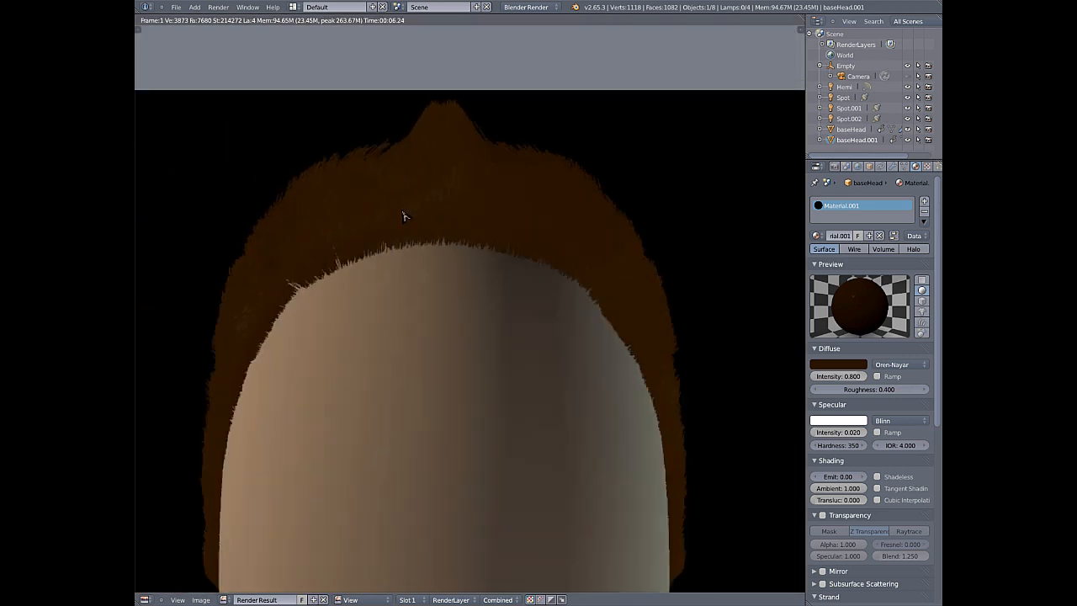
pyautogui.scroll(4, 500, 339)
pyautogui.scroll(-1, 433, 286)
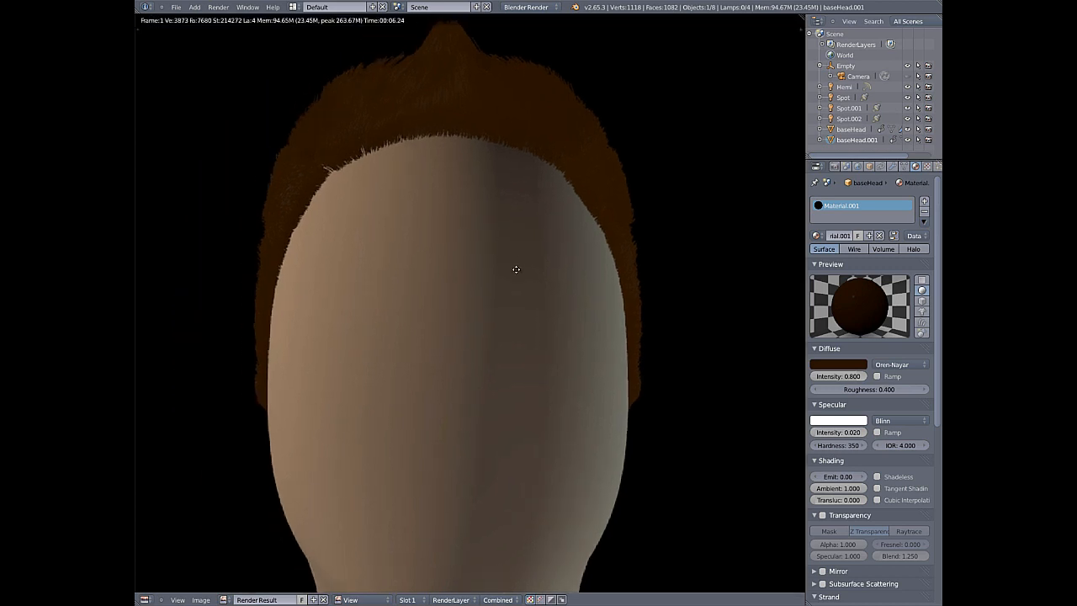
pyautogui.scroll(1, 522, 280)
pyautogui.scroll(-1, 547, 289)
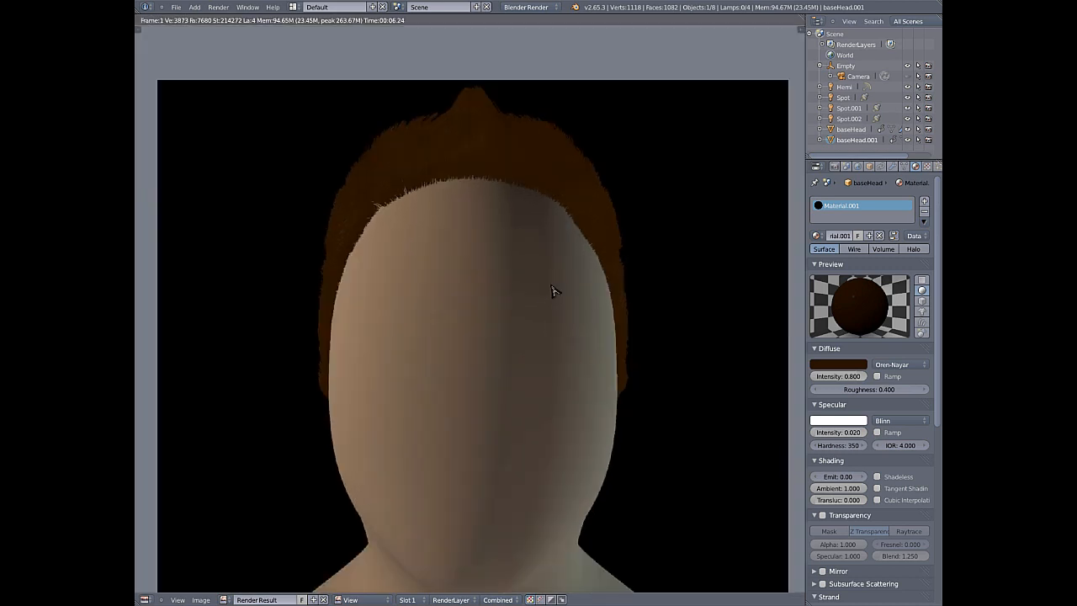
pyautogui.press('Escape')
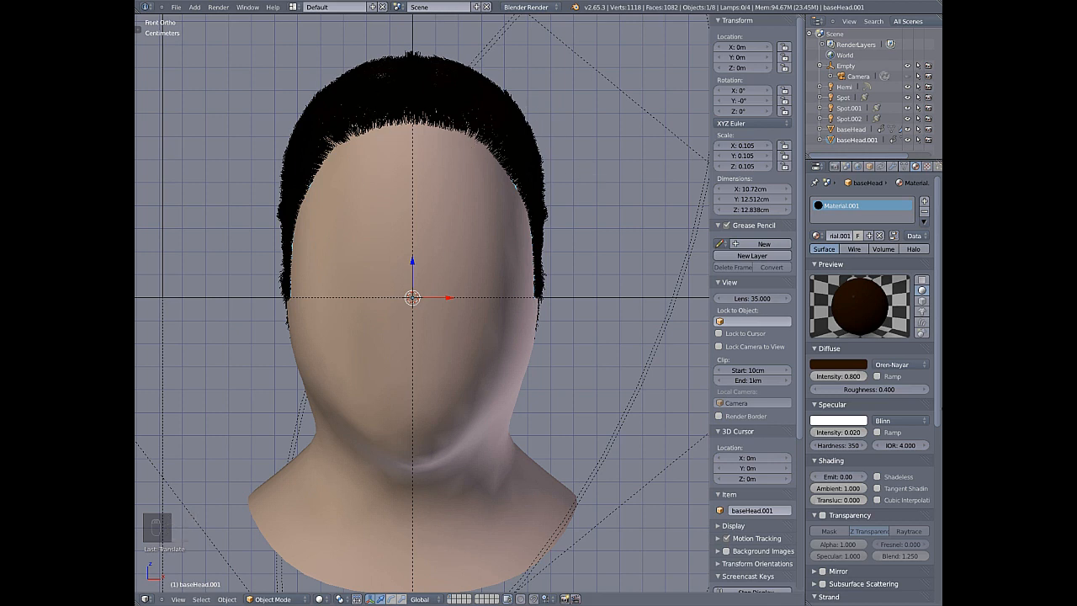
# - Enable tangent shading on the hair material and set its translucency to 0.2
pyautogui.scroll(-3, 850, 463)
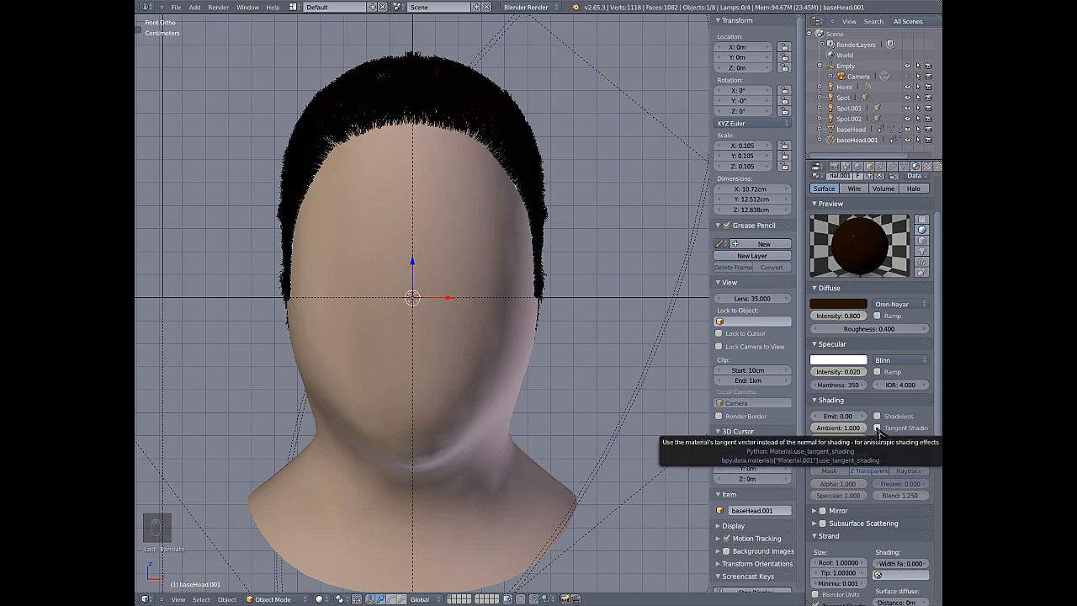
pyautogui.click(879, 430)
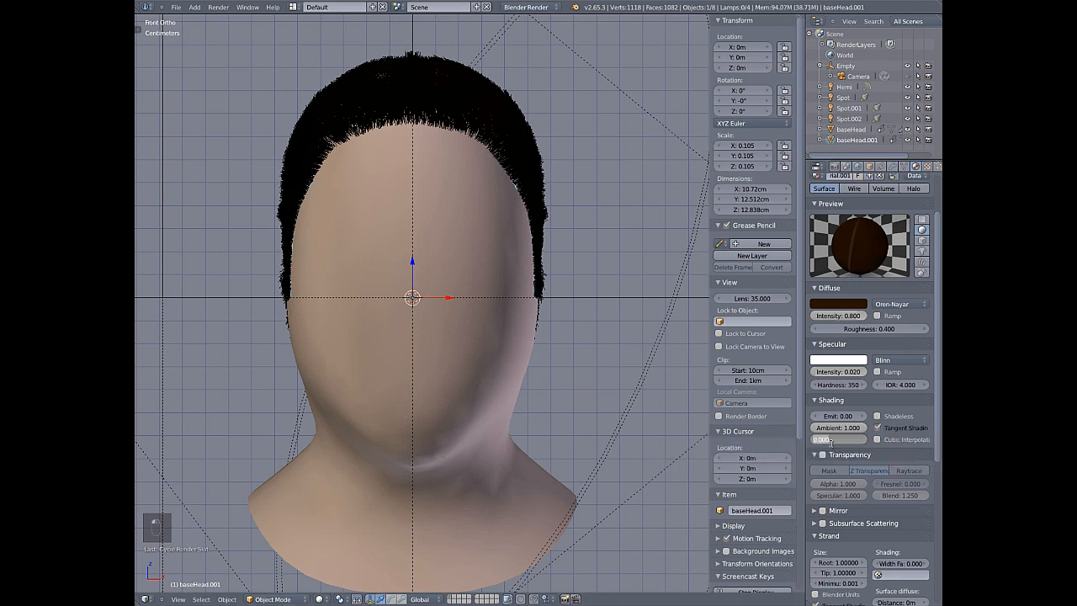
pyautogui.write('.2')
pyautogui.press('Return')
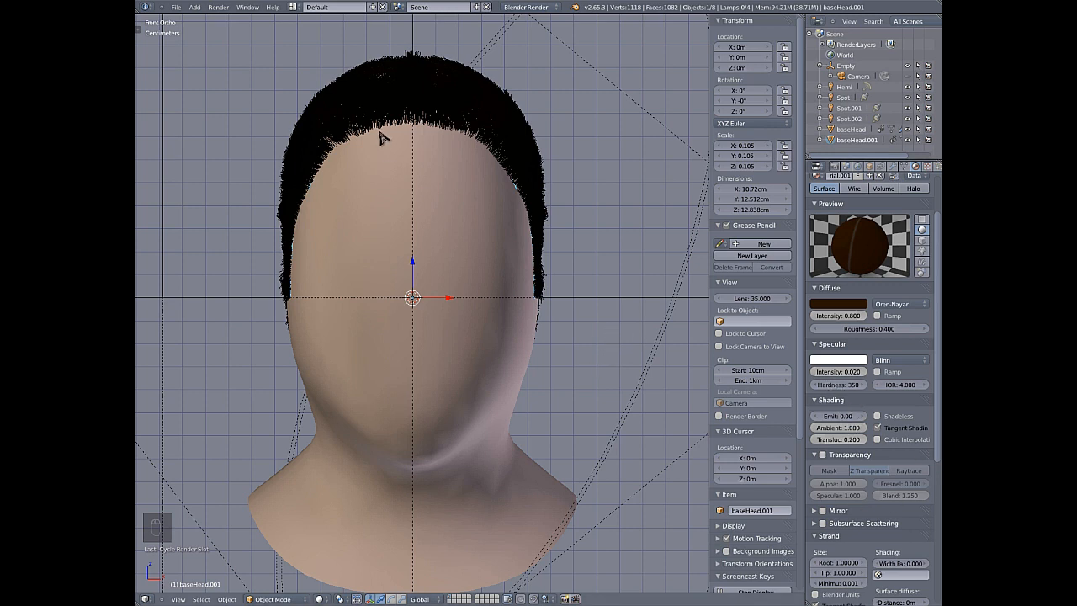
pyautogui.scroll(-5, 491, 101)
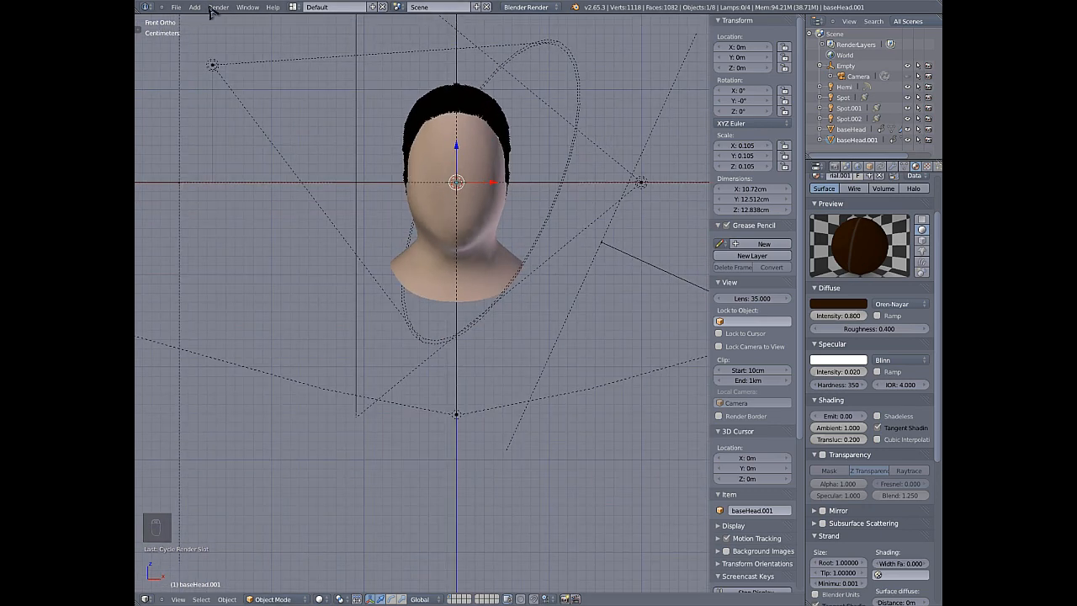
pyautogui.scroll(4, 387, 73)
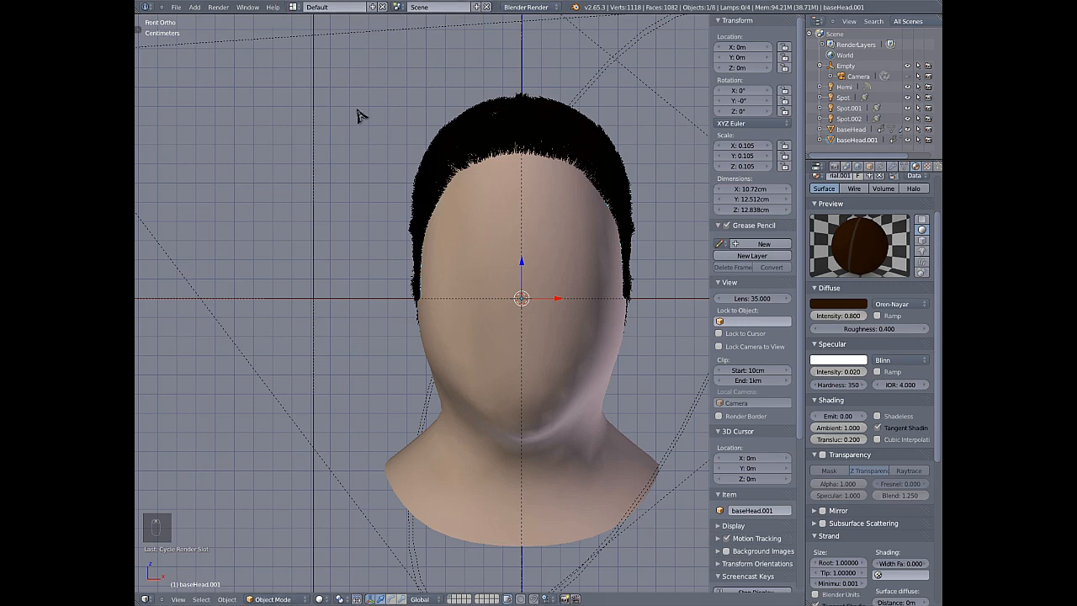
pyautogui.scroll(4, 527, 183)
pyautogui.scroll(-2, 539, 277)
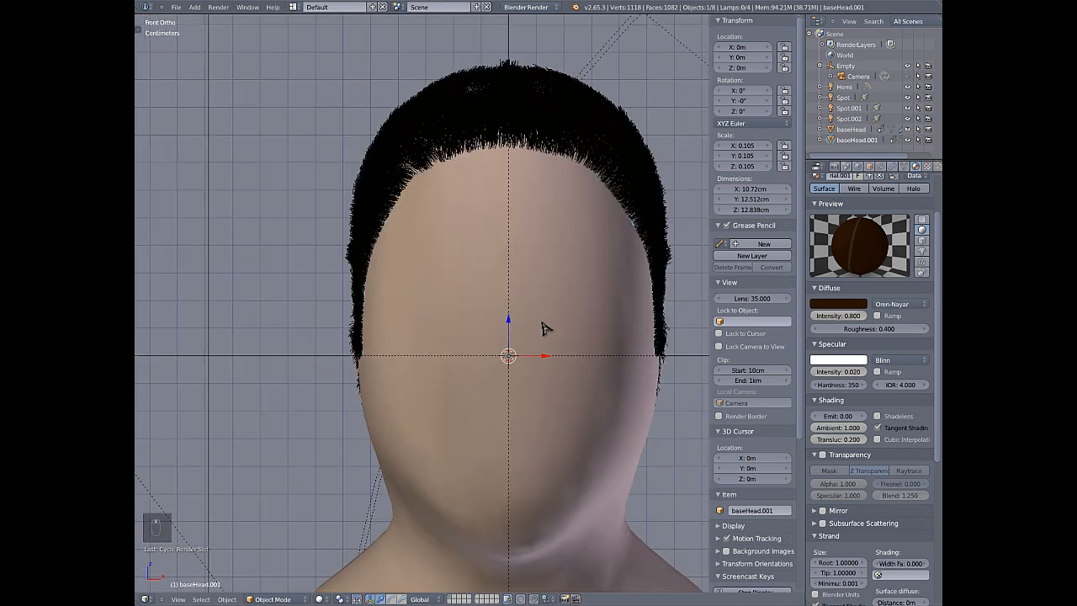
pyautogui.scroll(-1, 555, 326)
pyautogui.keyDown('shift'); pyautogui.moveTo(562, 325); pyautogui.dragTo(511, 247, button='middle'); pyautogui.keyUp('shift')
# - Set the hair material's strand size to root 0.9, tip 0.7 and minimum 0.7
pyautogui.scroll(-5, 880, 373)
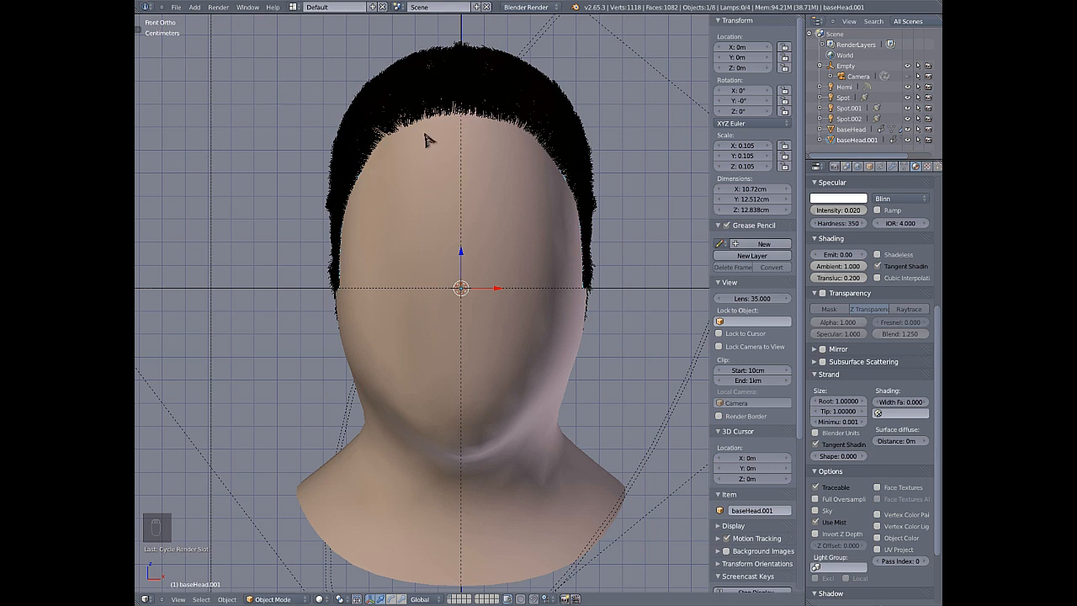
pyautogui.click(840, 402)
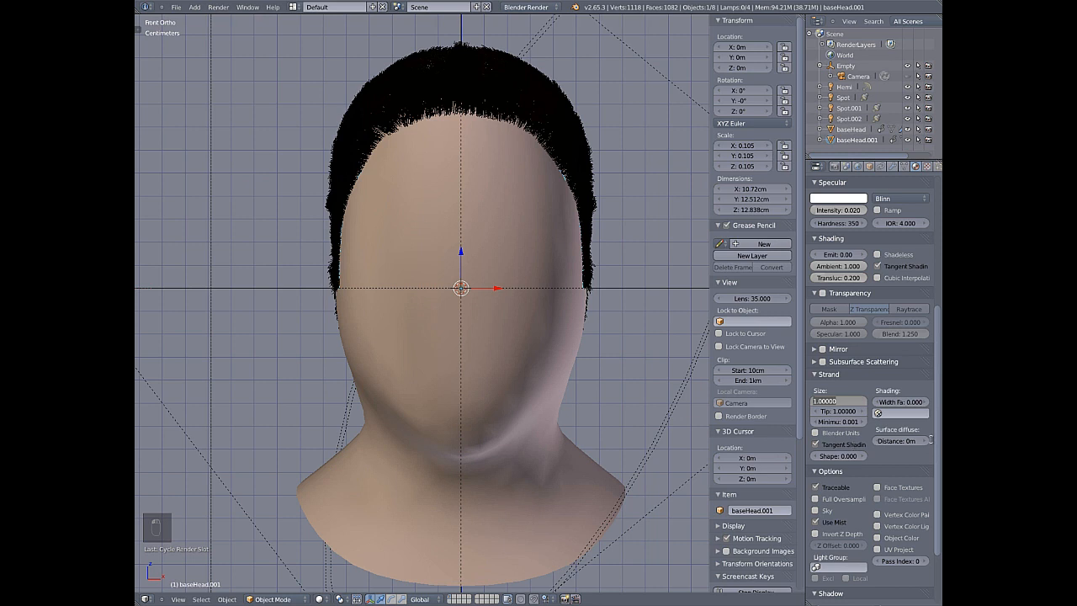
pyautogui.write('9')
pyautogui.press('Tab')
pyautogui.write('.7')
pyautogui.press('Return')
pyautogui.click(841, 422)
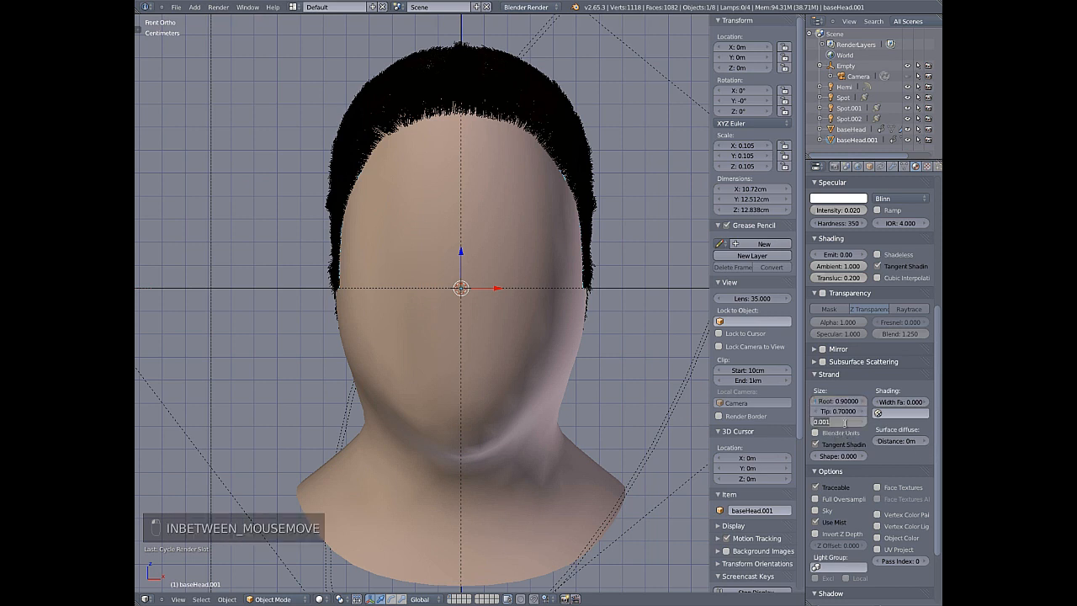
pyautogui.write('.7')
pyautogui.press('Return')
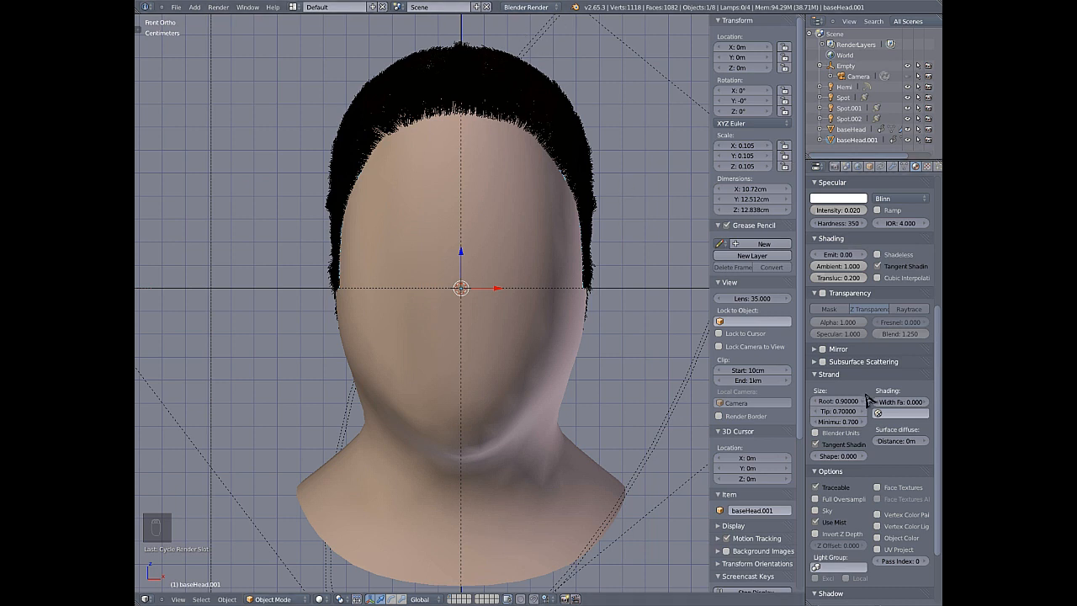
# - Set the hair strands' width fade to 0.2 and their surface diffuse distance to 0.008 m (8 mm)
pyautogui.click(897, 402)
pyautogui.write('.2')
pyautogui.press('Return')
pyautogui.click(895, 458)
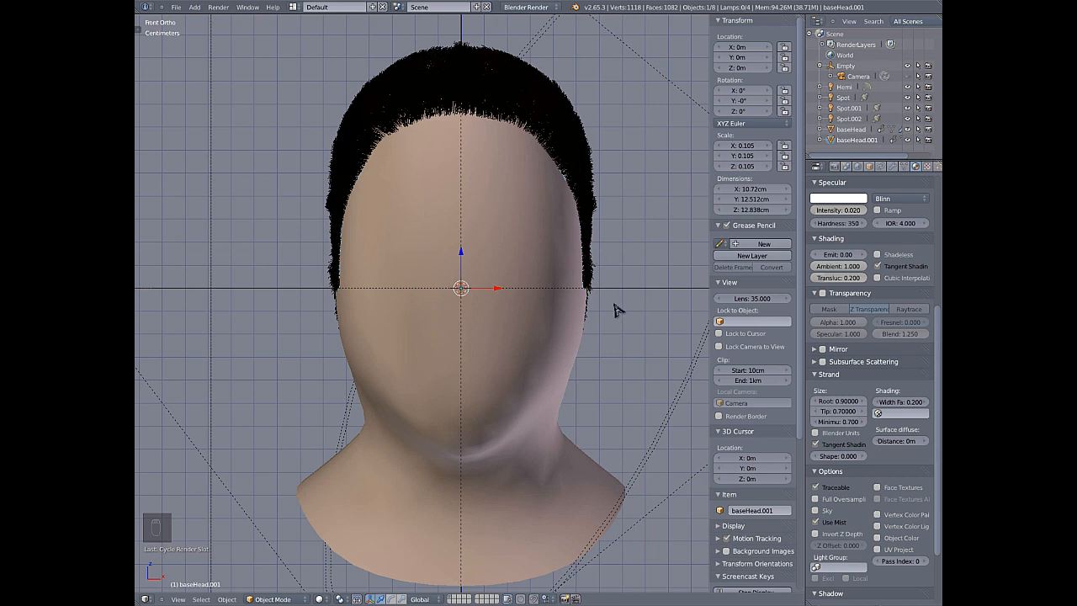
pyautogui.click(893, 443)
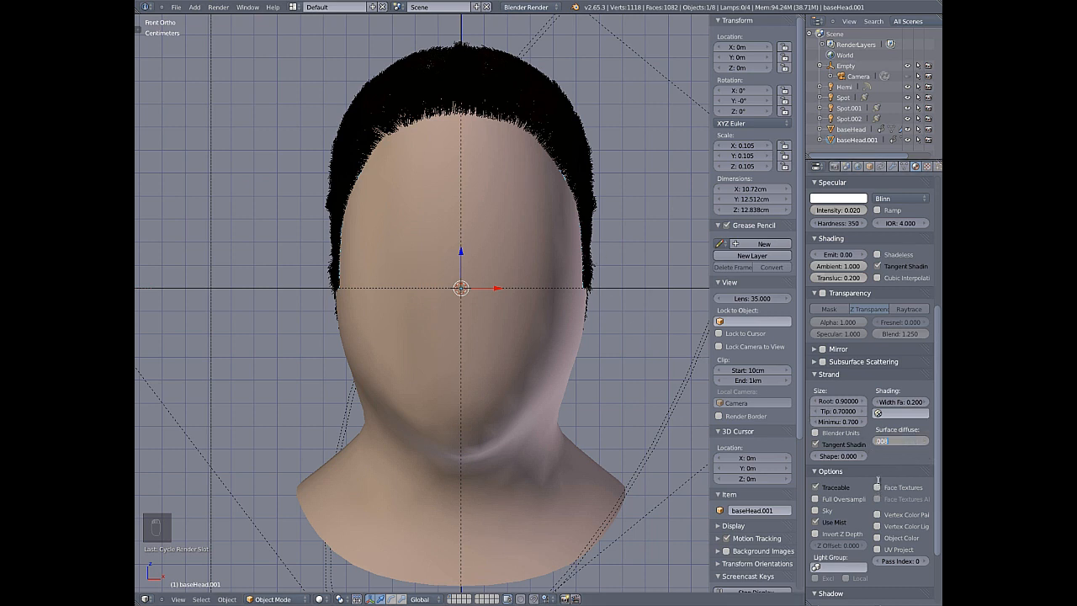
pyautogui.write('0.008')
pyautogui.press('Return')
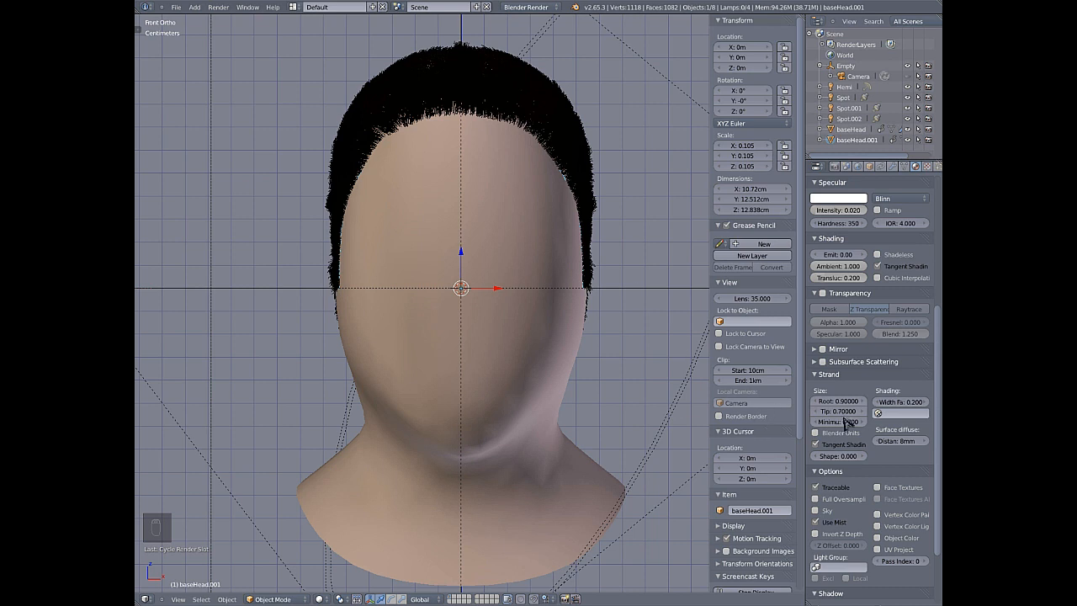
# - Set the hair material's strand shape to -0.15
pyautogui.click(839, 455)
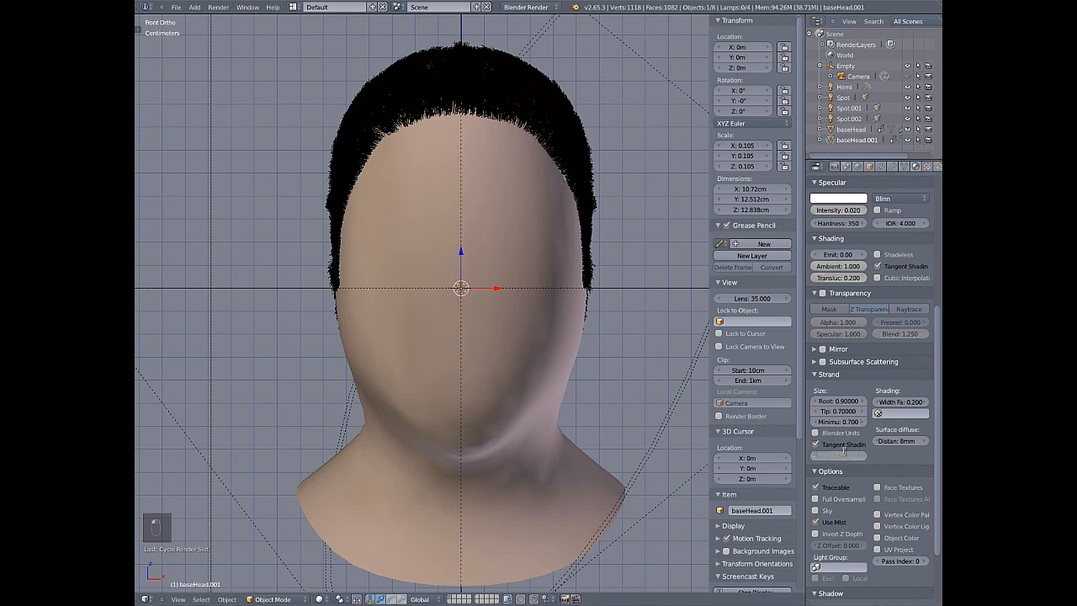
pyautogui.write('-.15')
pyautogui.press('Return')
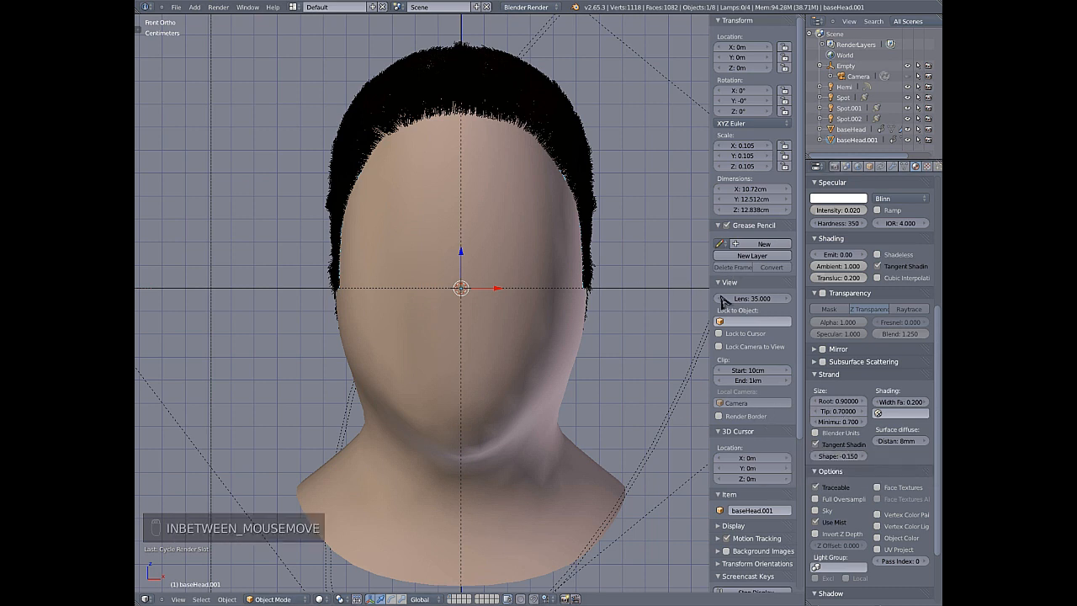
pyautogui.scroll(-4, 837, 385)
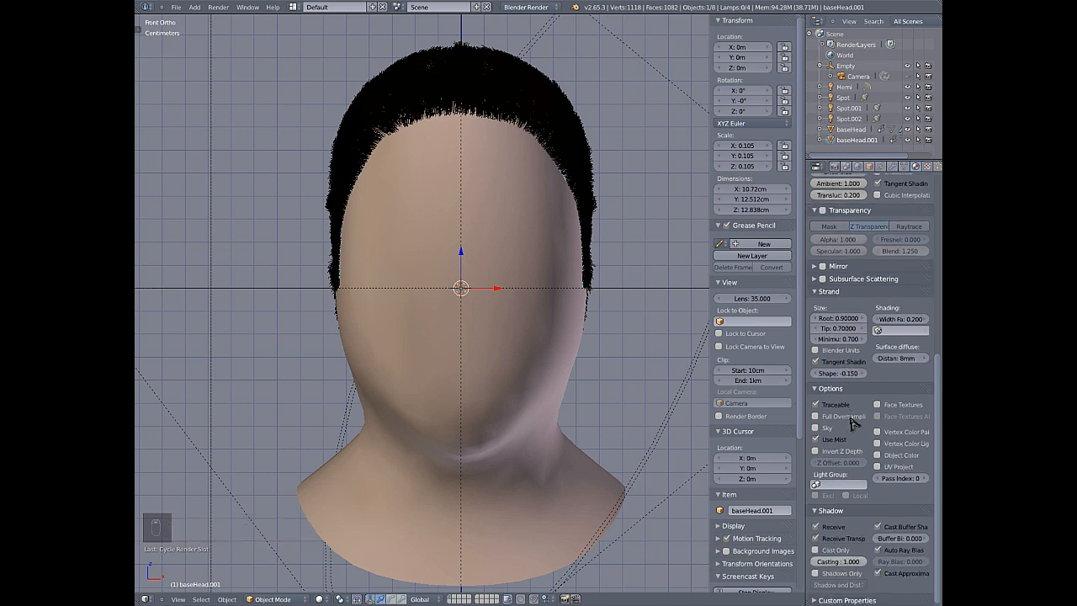
pyautogui.scroll(15, 852, 423)
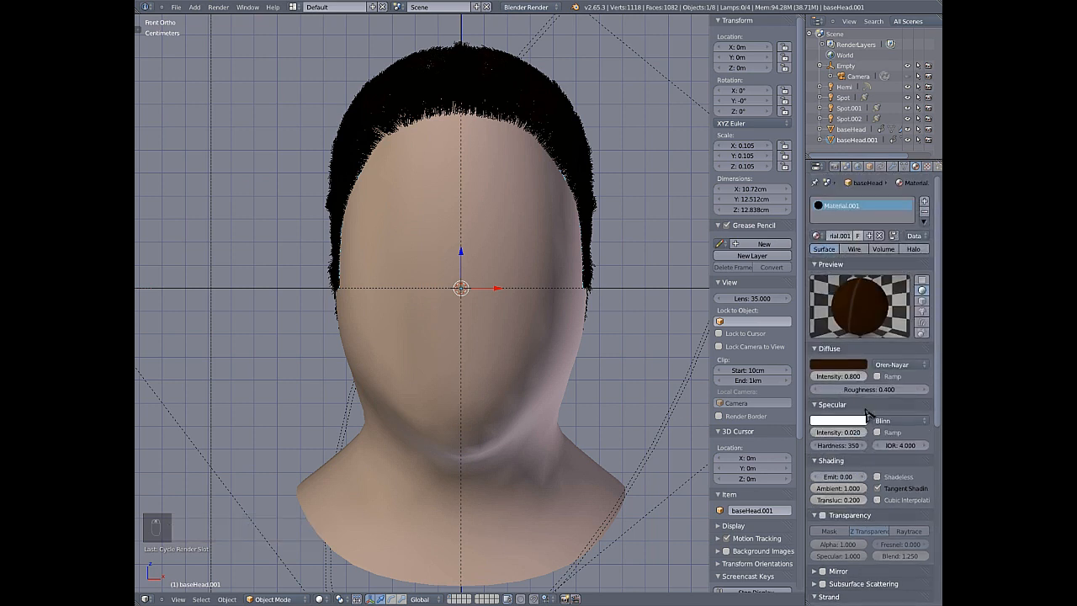
# - Render the head and examine the strand thickness, hairline and shading of the hair from several close-ups
pyautogui.press('F12')
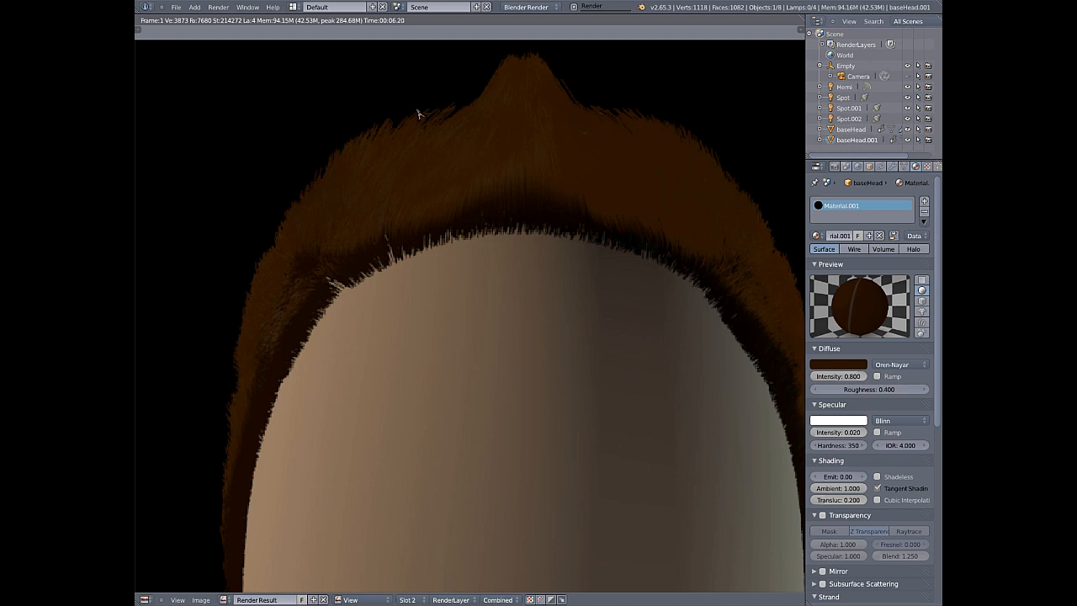
pyautogui.scroll(-2, 586, 324)
pyautogui.scroll(2, 520, 230)
pyautogui.moveTo(359, 200); pyautogui.dragTo(314, 130, button='middle')
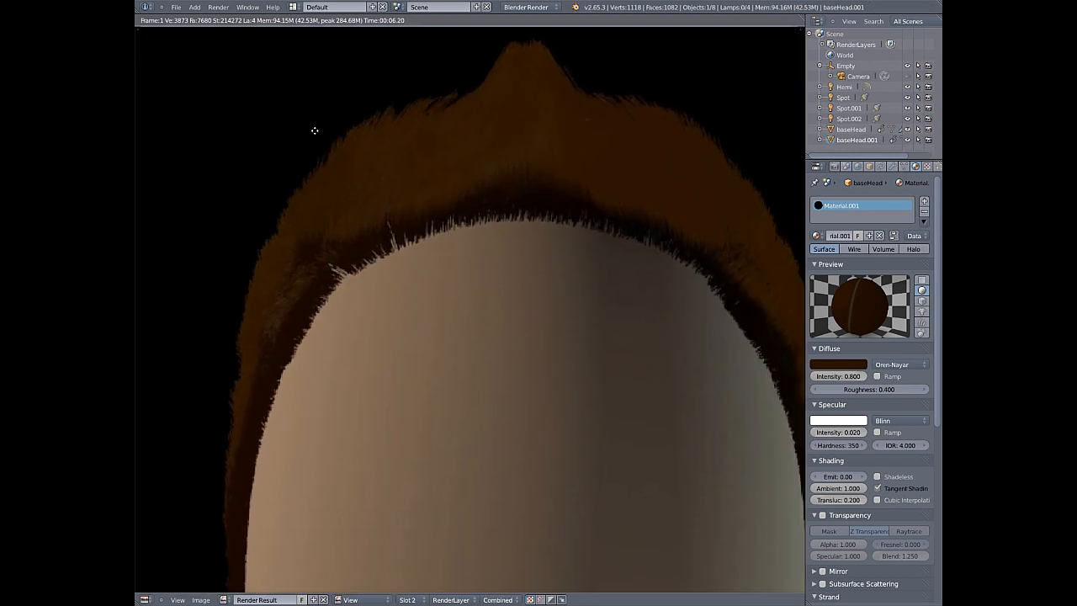
pyautogui.moveTo(440, 167); pyautogui.dragTo(417, 160, button='middle')
pyautogui.scroll(1, 450, 159)
pyautogui.scroll(1, 449, 159)
pyautogui.scroll(1, 533, 239)
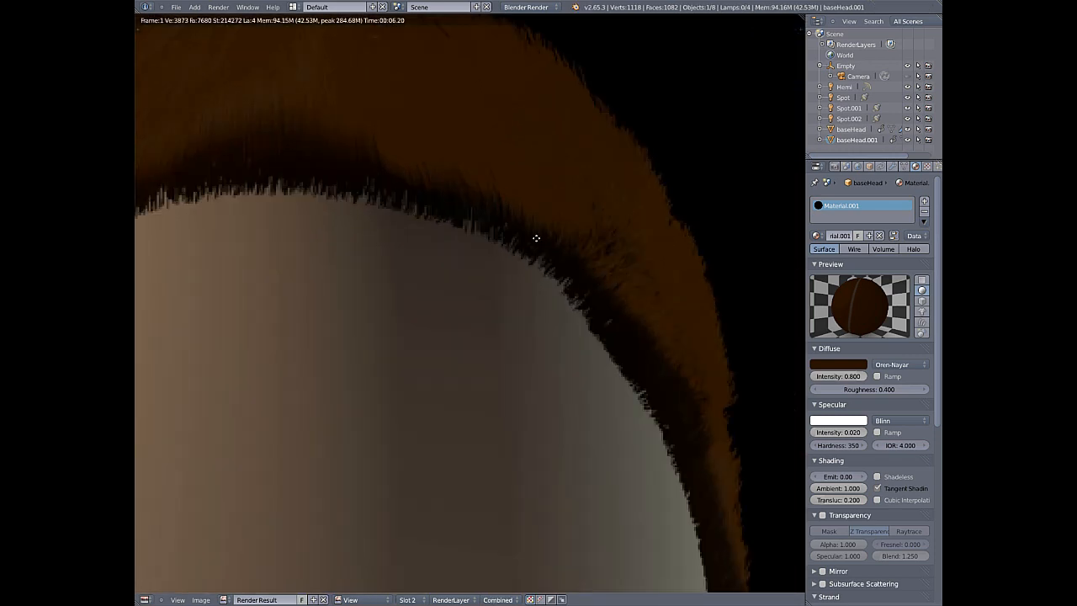
pyautogui.scroll(2, 450, 178)
pyautogui.moveTo(411, 317); pyautogui.dragTo(401, 158, button='middle')
pyautogui.scroll(-3, 448, 260)
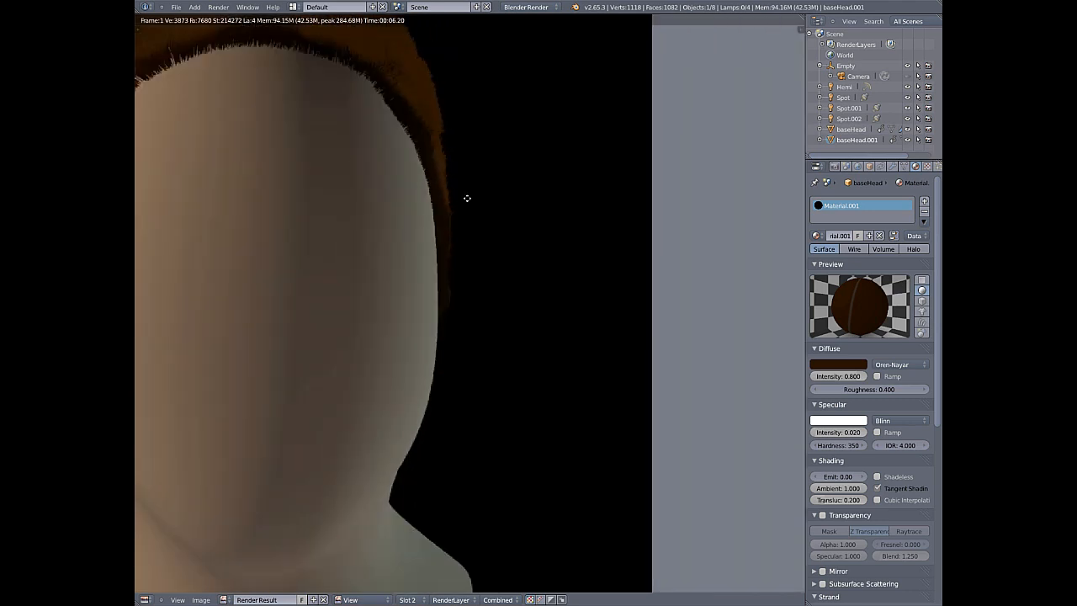
pyautogui.moveTo(242, 154); pyautogui.dragTo(514, 221, button='middle')
pyautogui.scroll(1, 468, 106)
pyautogui.scroll(1, 401, 217)
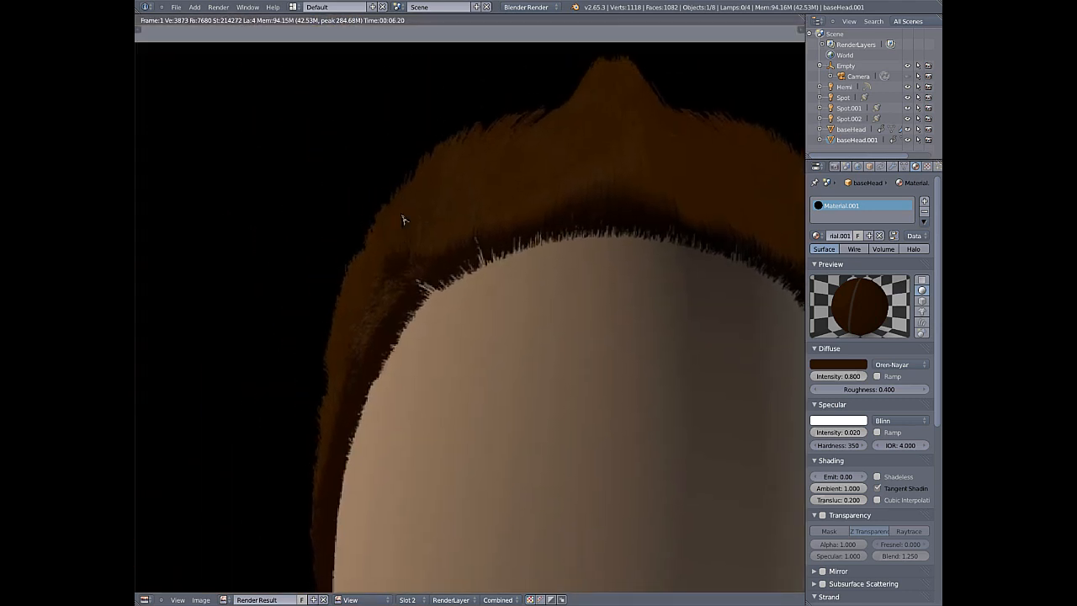
pyautogui.scroll(2, 586, 128)
pyautogui.scroll(-4, 384, 158)
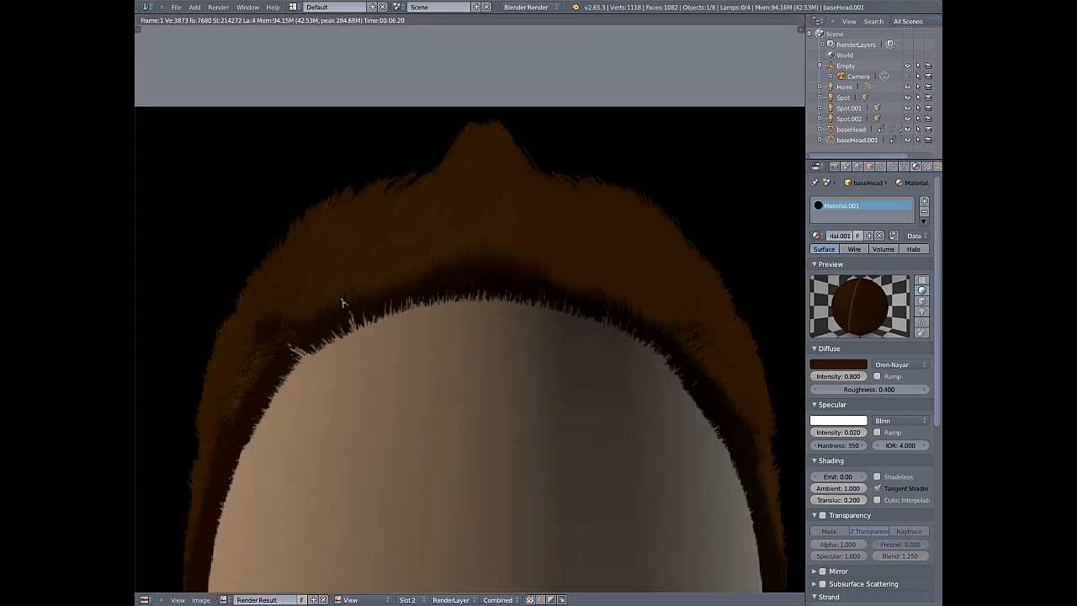
pyautogui.scroll(2, 460, 194)
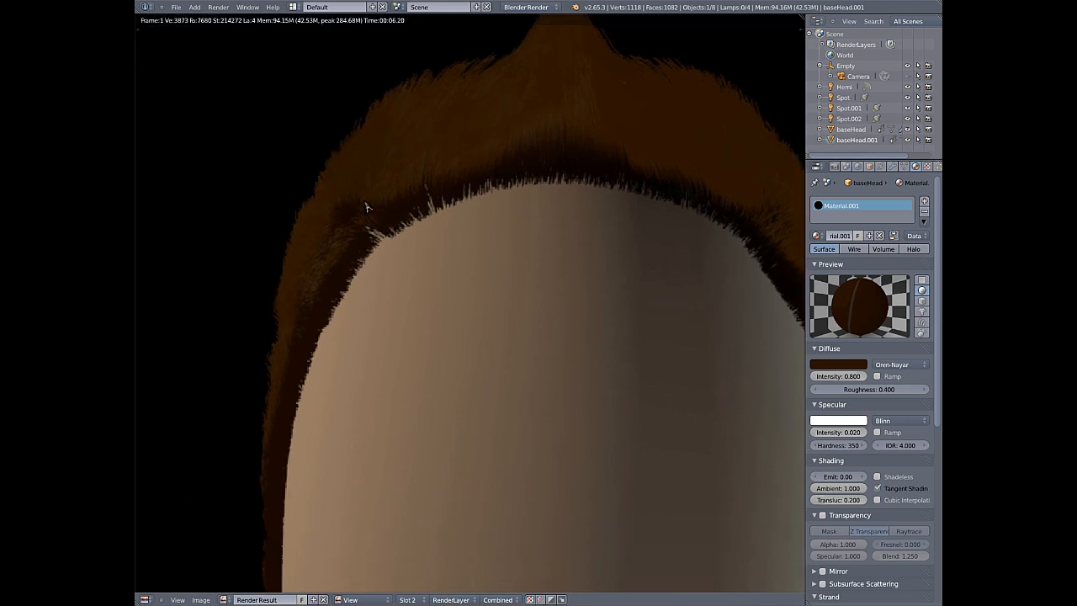
pyautogui.scroll(-3, 367, 207)
pyautogui.moveTo(462, 224); pyautogui.dragTo(408, 199, button='middle')
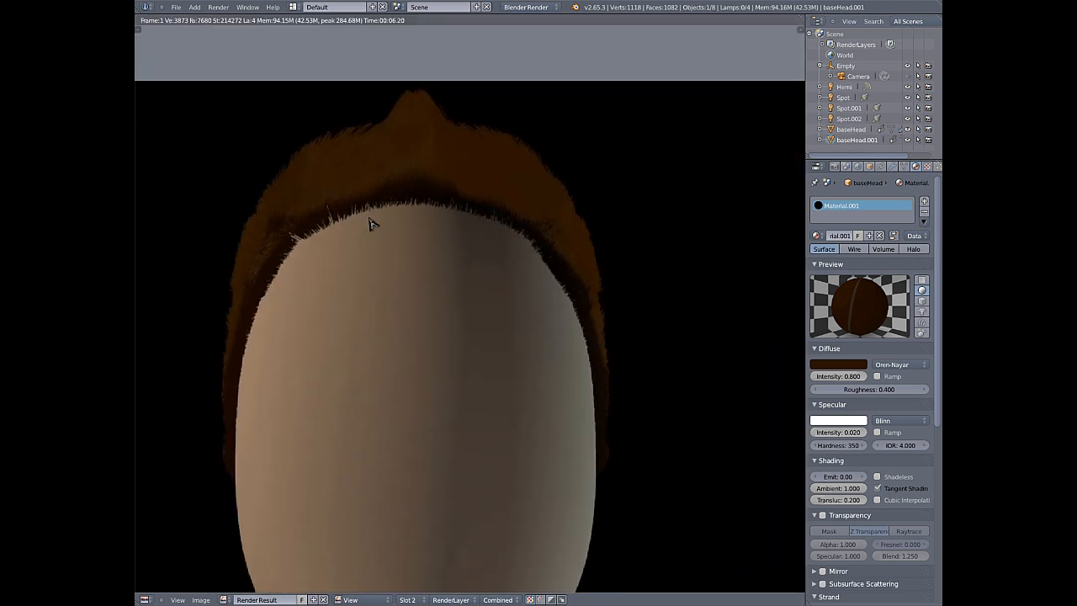
pyautogui.scroll(2, 444, 193)
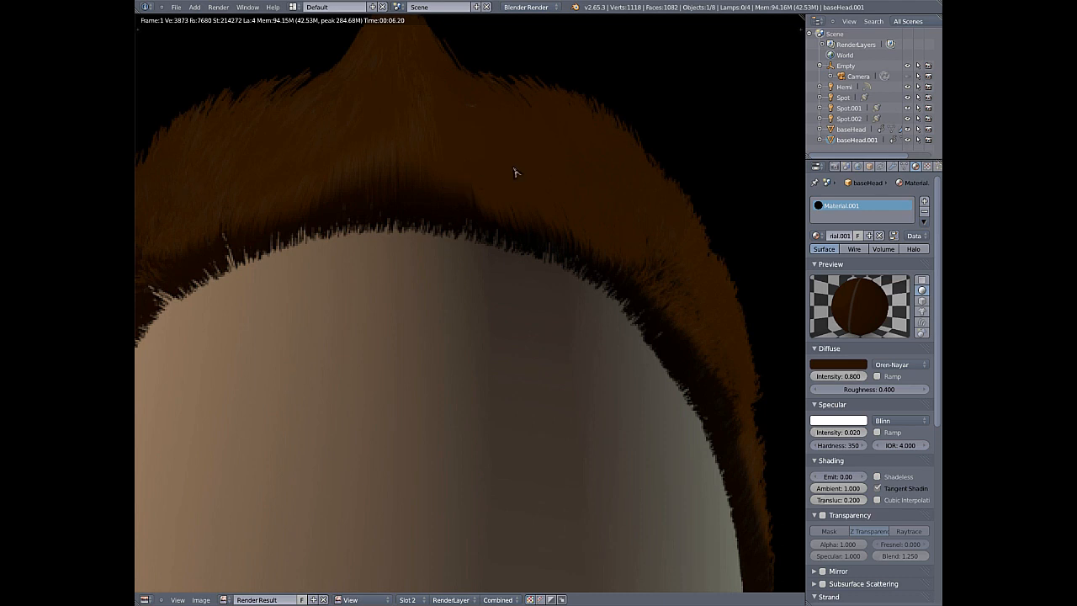
pyautogui.moveTo(223, 158); pyautogui.dragTo(442, 135, button='middle')
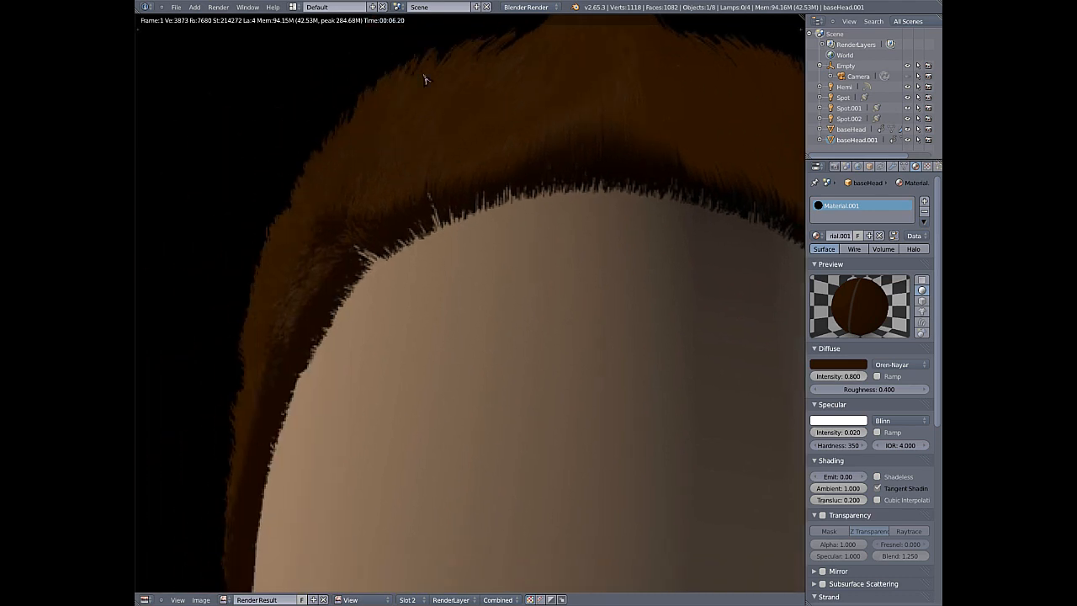
pyautogui.scroll(-1, 470, 128)
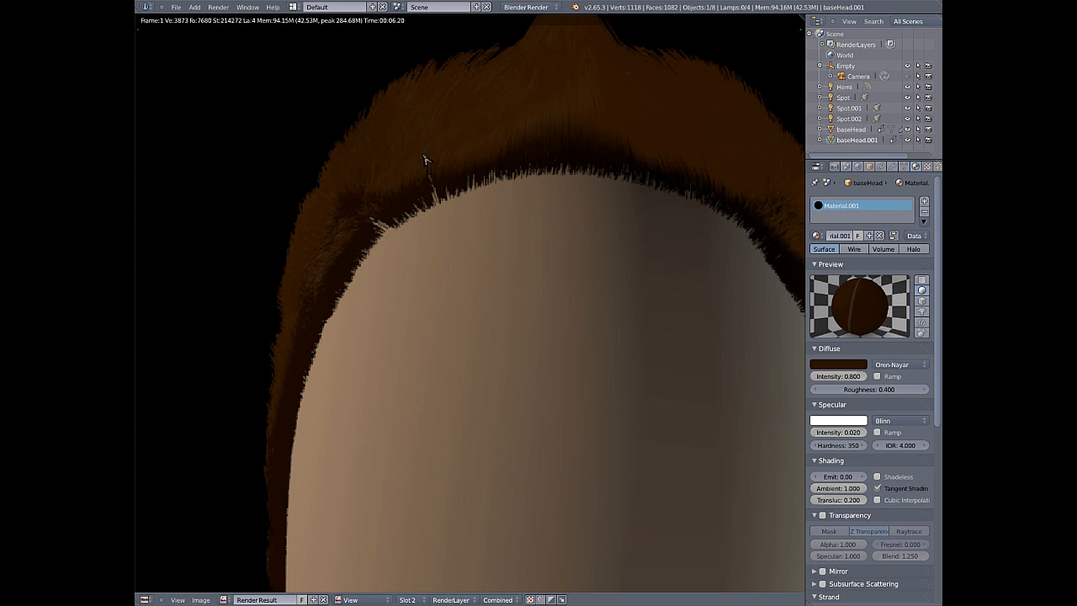
pyautogui.scroll(-3, 433, 130)
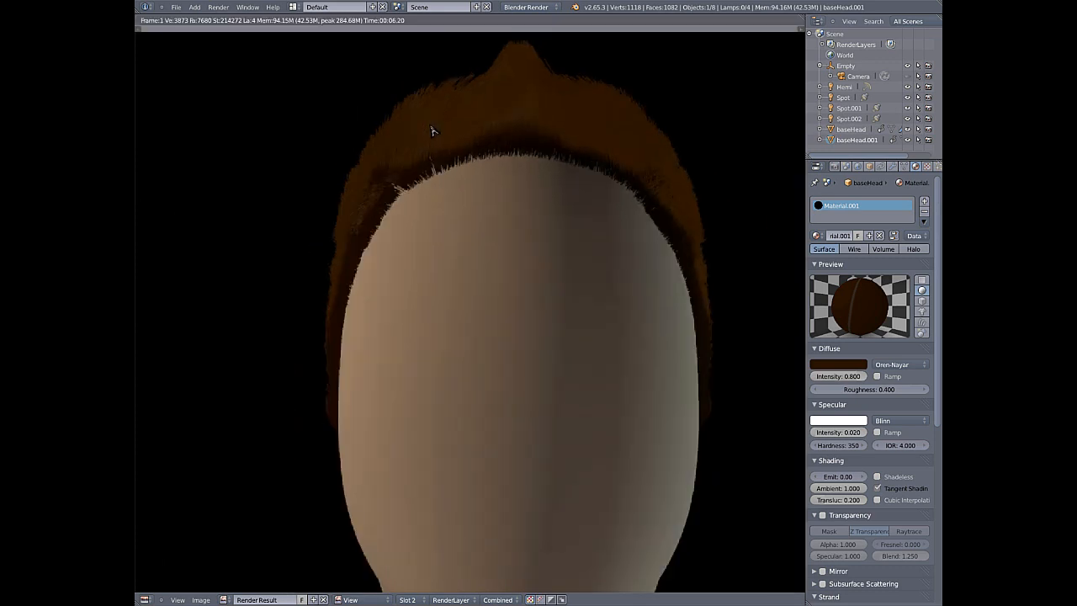
pyautogui.scroll(3, 433, 130)
pyautogui.scroll(-1, 573, 156)
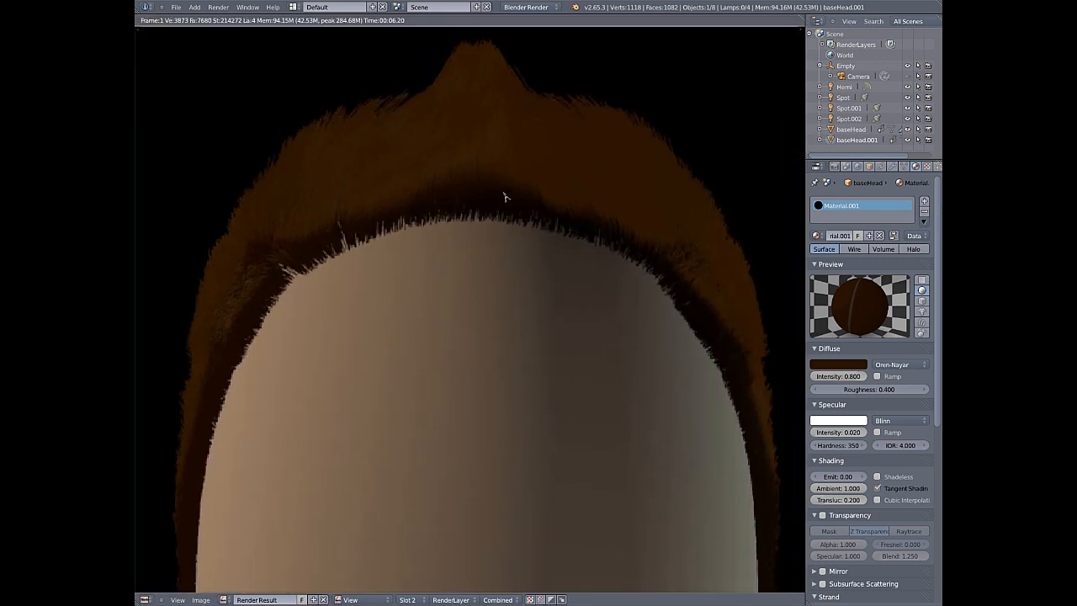
pyautogui.press('Escape')
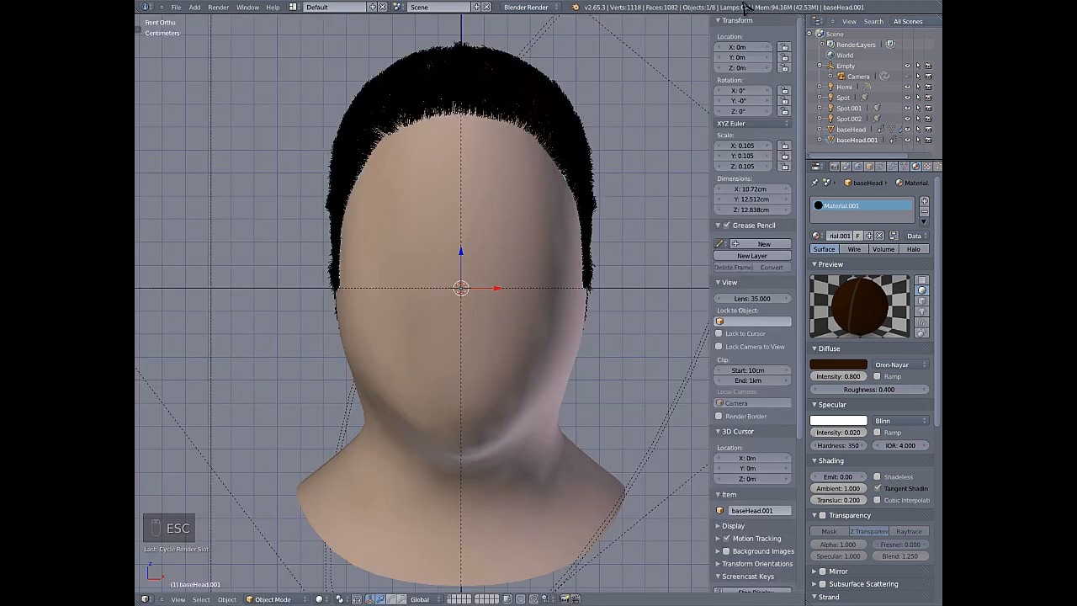
# - Change the shadow buffer type of the lamp named Spot to Deep
pyautogui.click(846, 99)
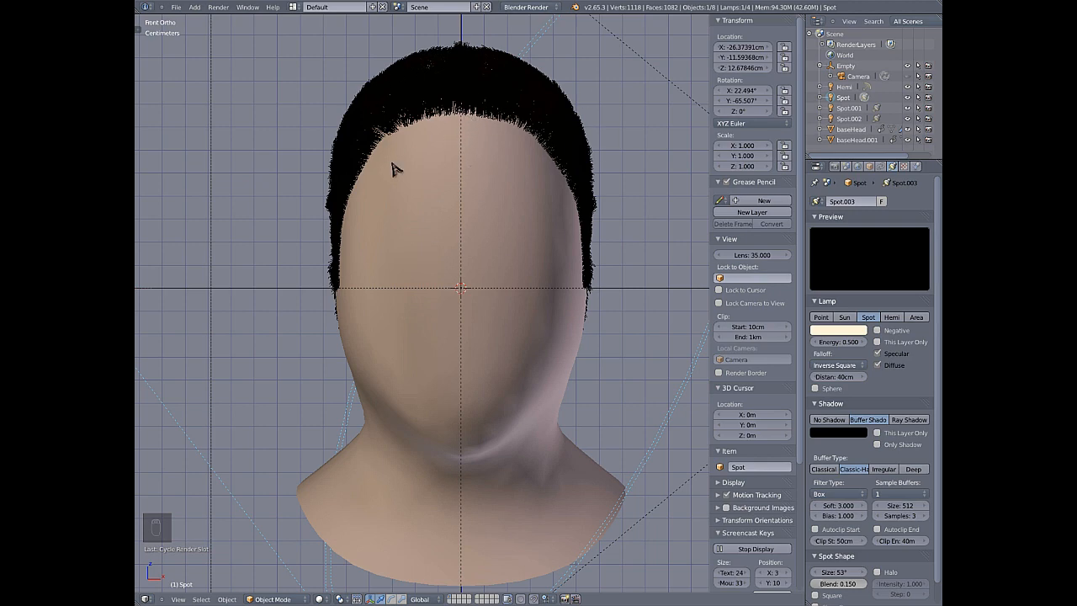
pyautogui.scroll(-6, 491, 202)
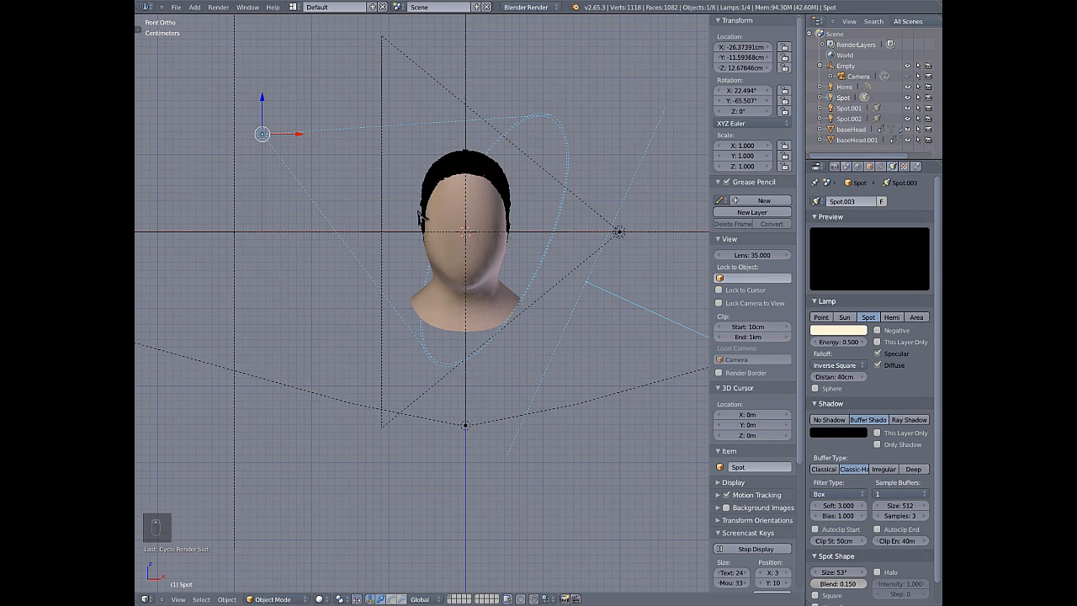
pyautogui.scroll(7, 419, 215)
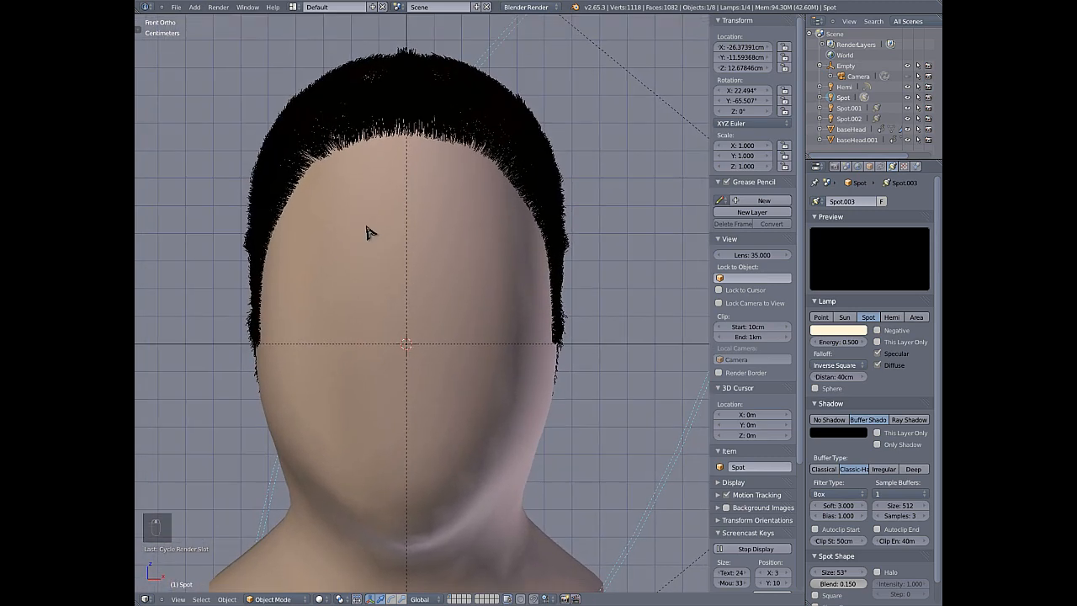
pyautogui.scroll(-2, 800, 390)
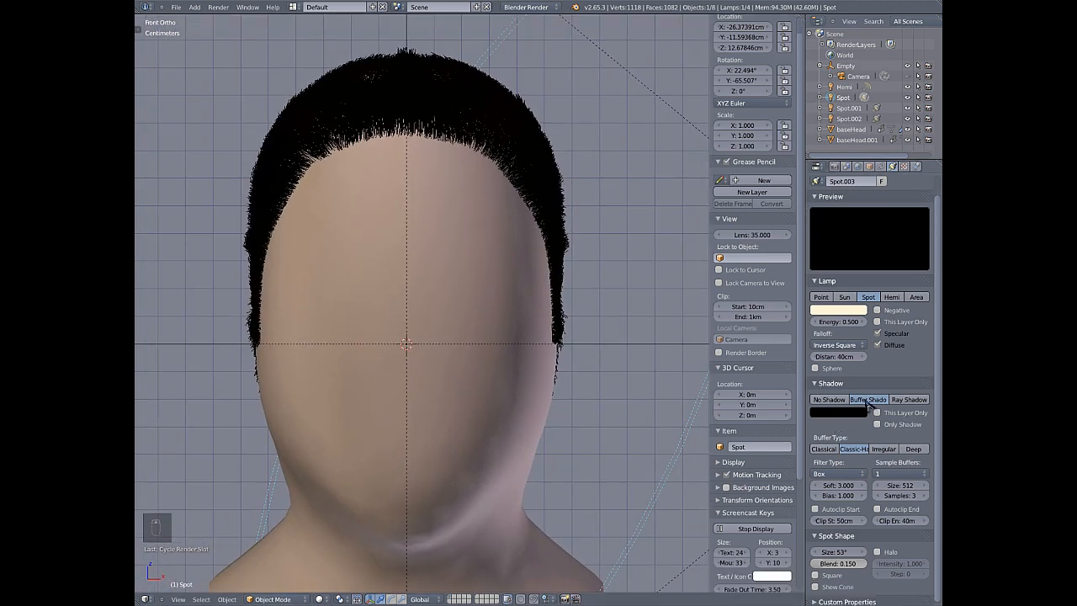
pyautogui.click(915, 447)
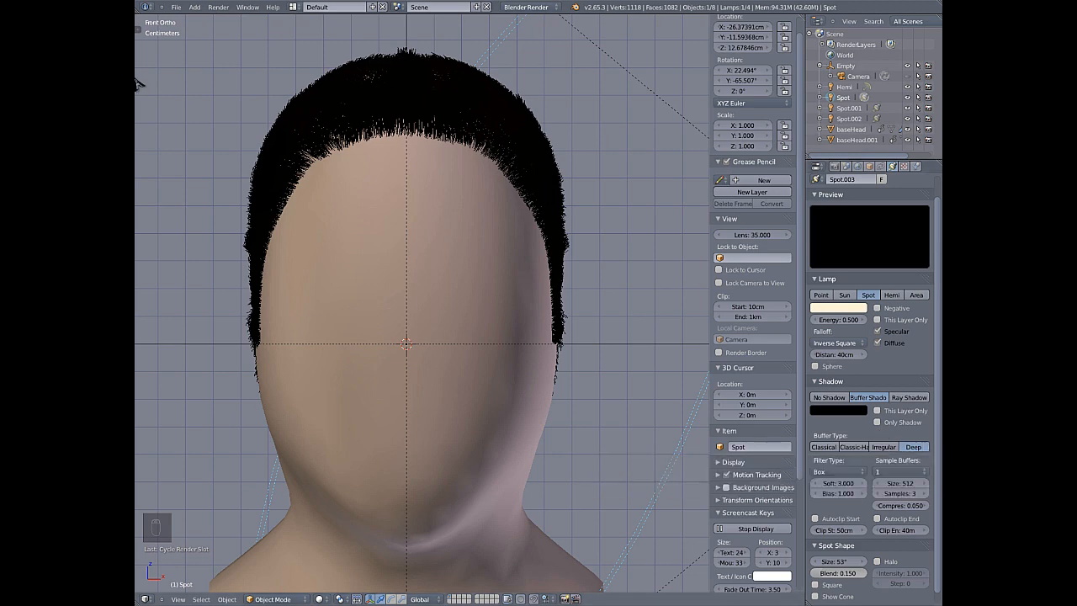
# - Select the Spot.001 lamp beside the head and change its shadow buffer type to Deep
pyautogui.scroll(-2, 473, 263)
pyautogui.scroll(-4, 505, 273)
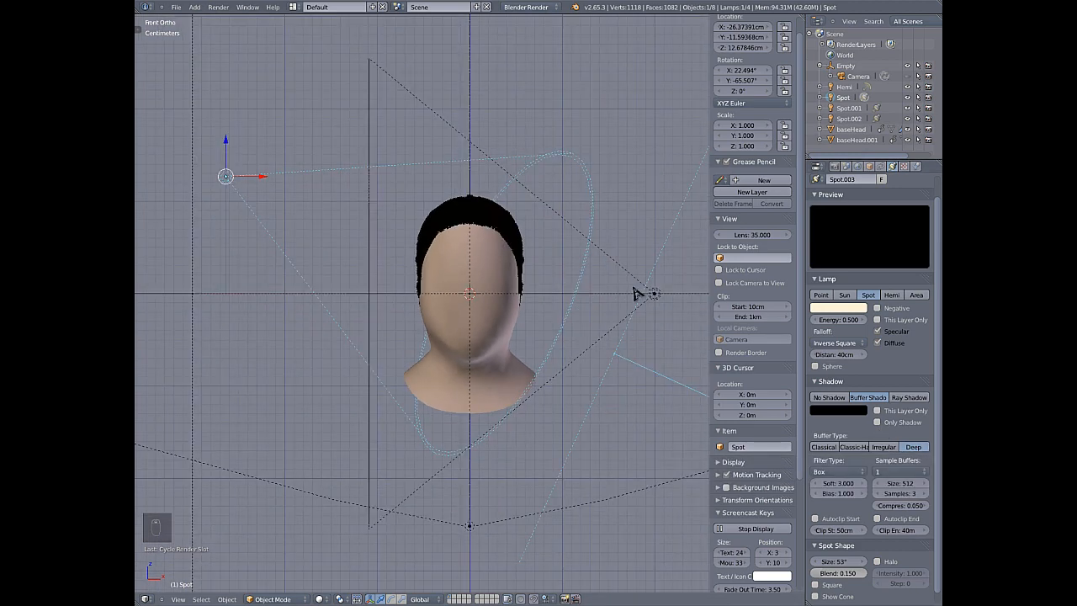
pyautogui.rightClick(644, 293)
pyautogui.rightClick(655, 294)
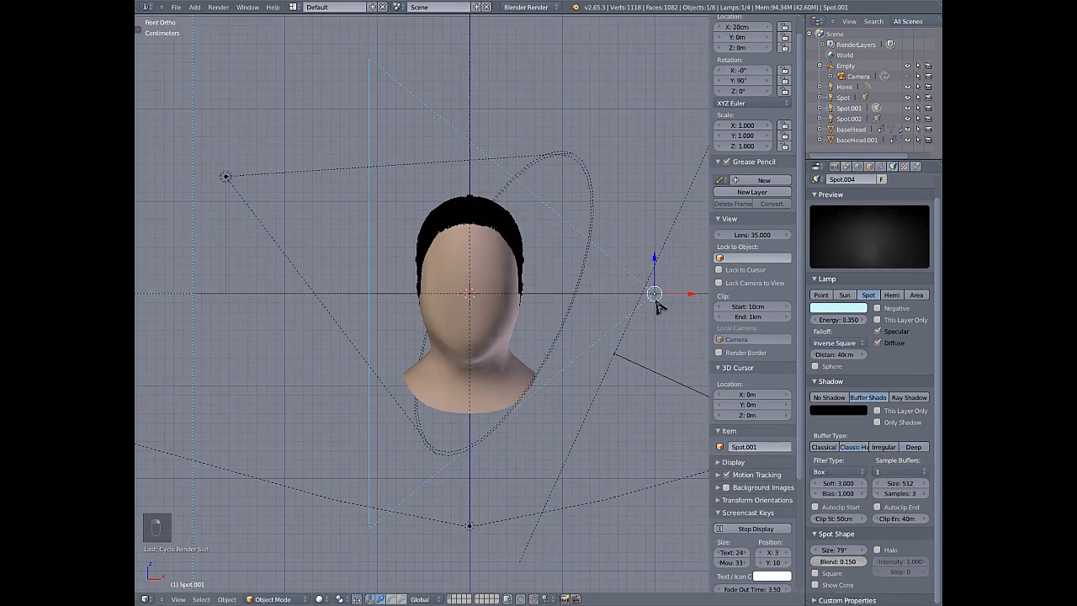
pyautogui.click(913, 448)
# - Select the Spot.002 lamp behind the head, switch its shadow buffer type to Deep, and return to the front view
pyautogui.moveTo(432, 274); pyautogui.dragTo(533, 230, button='middle')
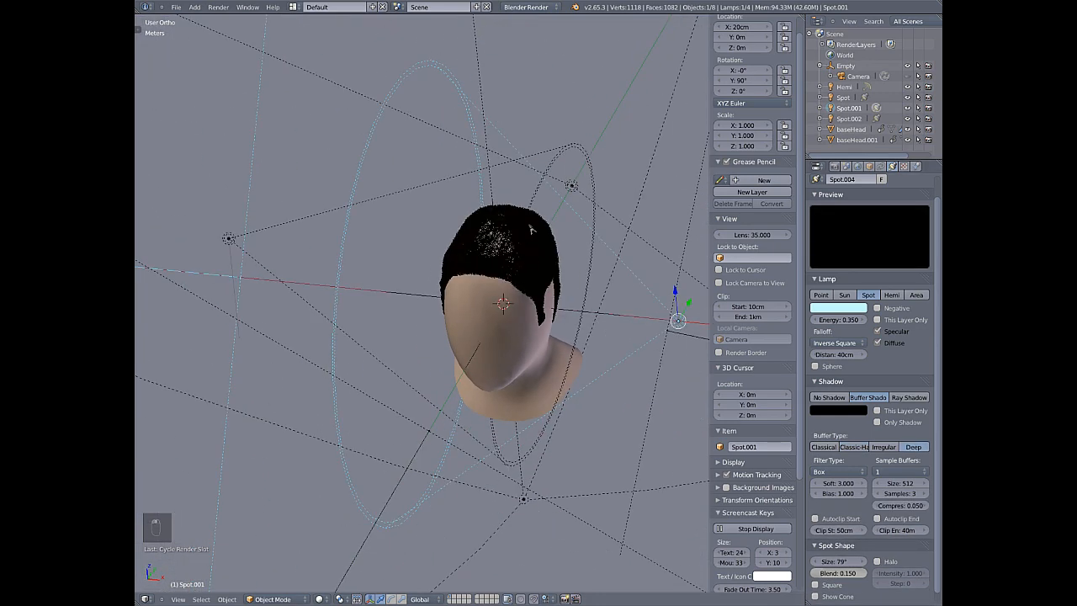
pyautogui.rightClick(571, 186)
pyautogui.click(920, 448)
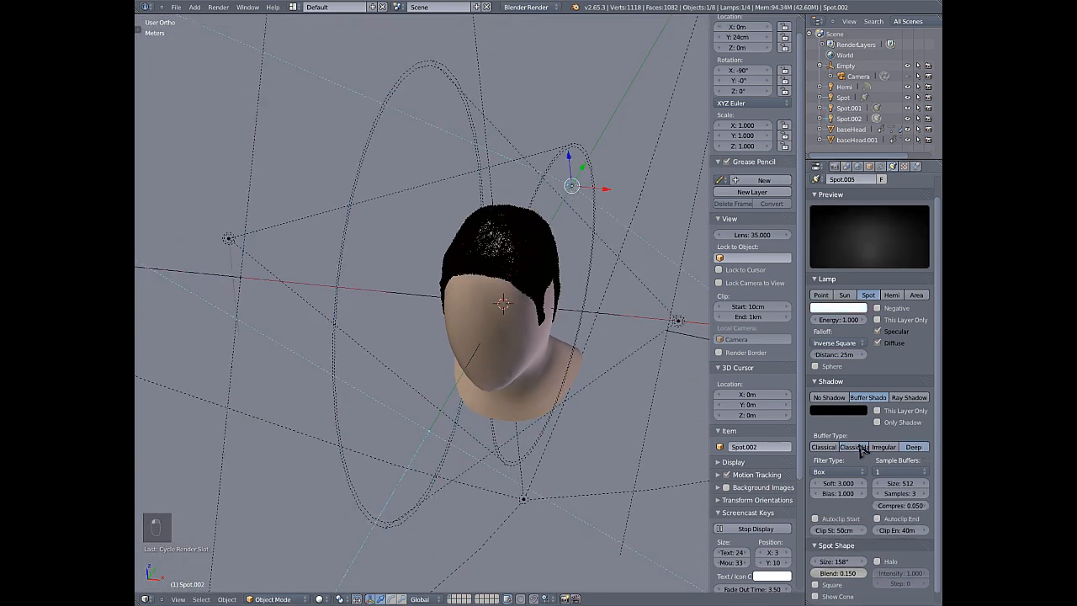
pyautogui.press('KP_1')
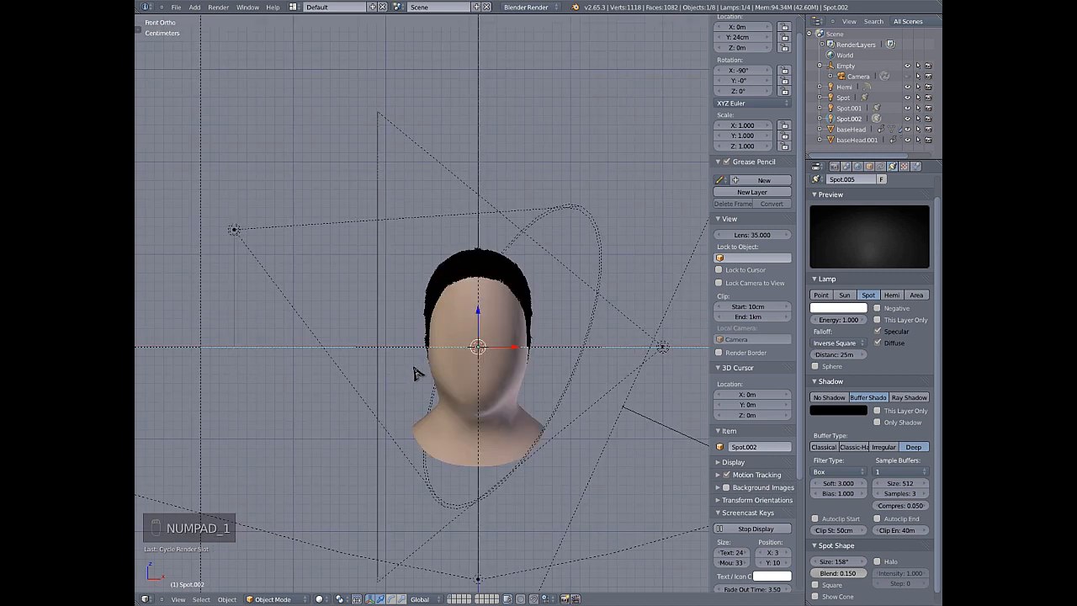
# - Render the head and examine the shadows in the brown hair and along the hairline from close up and farther away
pyautogui.press('F12')
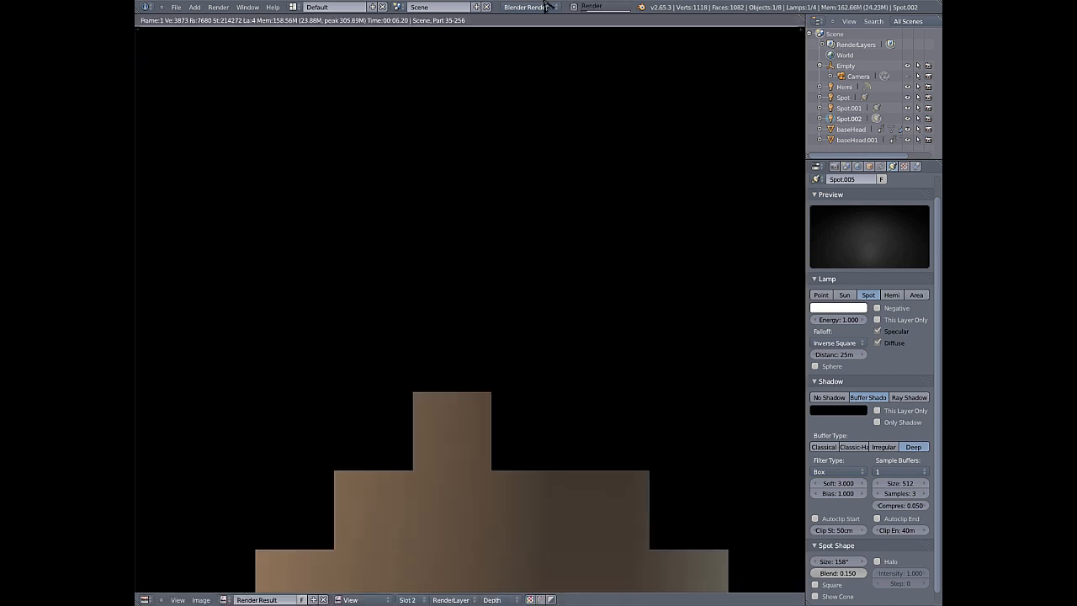
pyautogui.scroll(-3, 374, 295)
pyautogui.scroll(2, 374, 293)
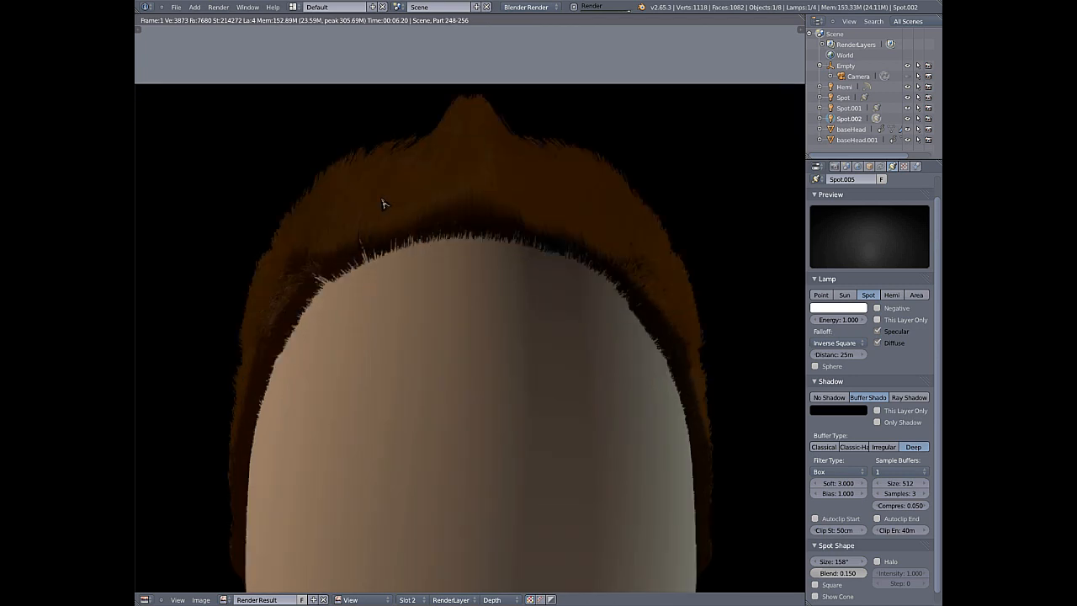
pyautogui.scroll(5, 383, 203)
pyautogui.moveTo(430, 185); pyautogui.dragTo(614, 159, button='middle')
pyautogui.scroll(-3, 472, 202)
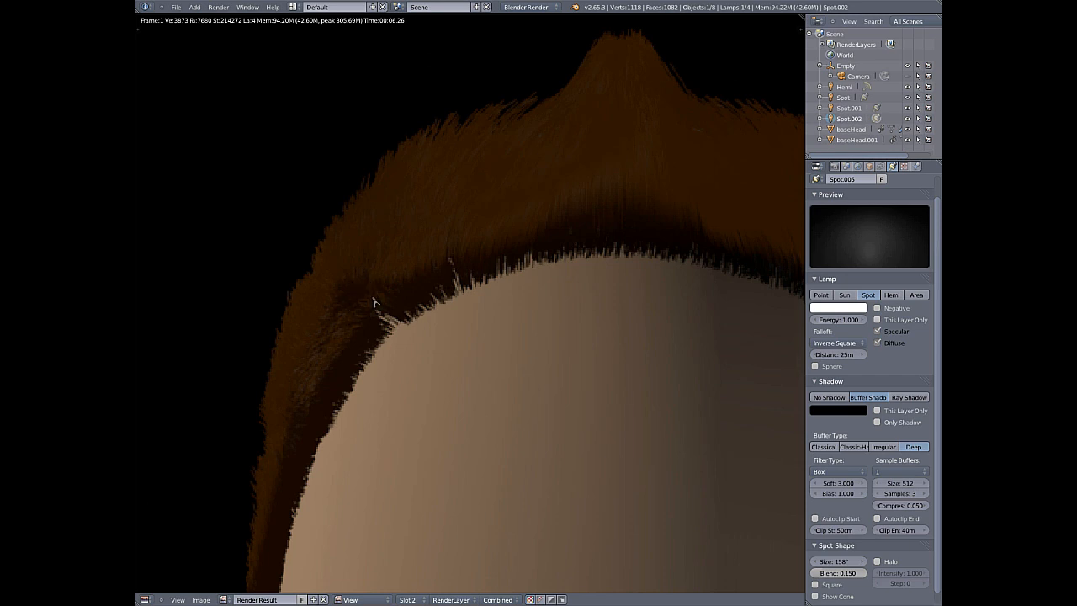
pyautogui.scroll(-5, 343, 327)
pyautogui.scroll(5, 580, 329)
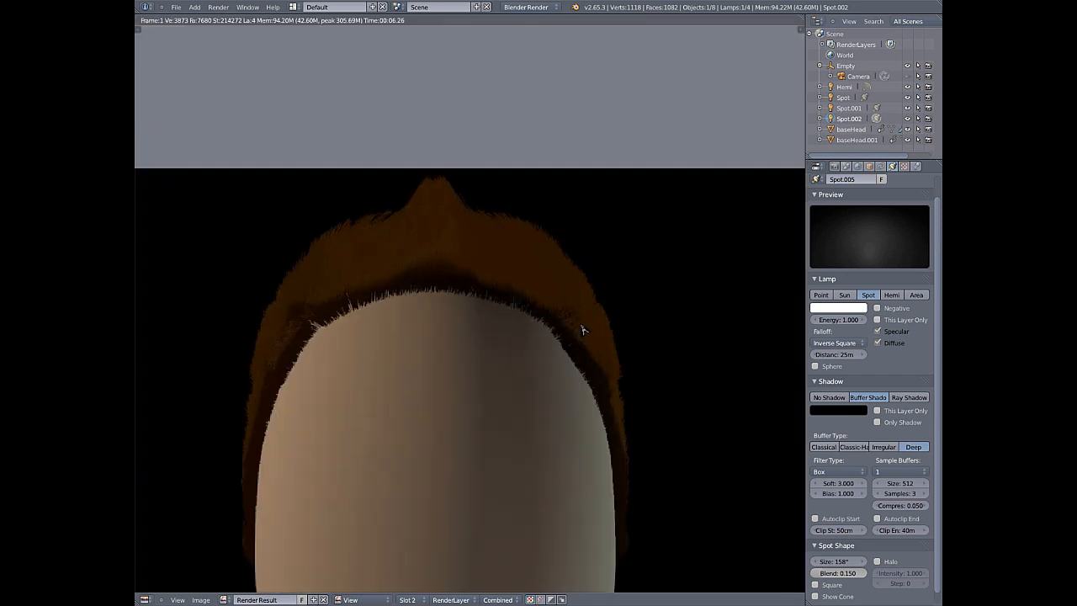
pyautogui.scroll(-5, 367, 228)
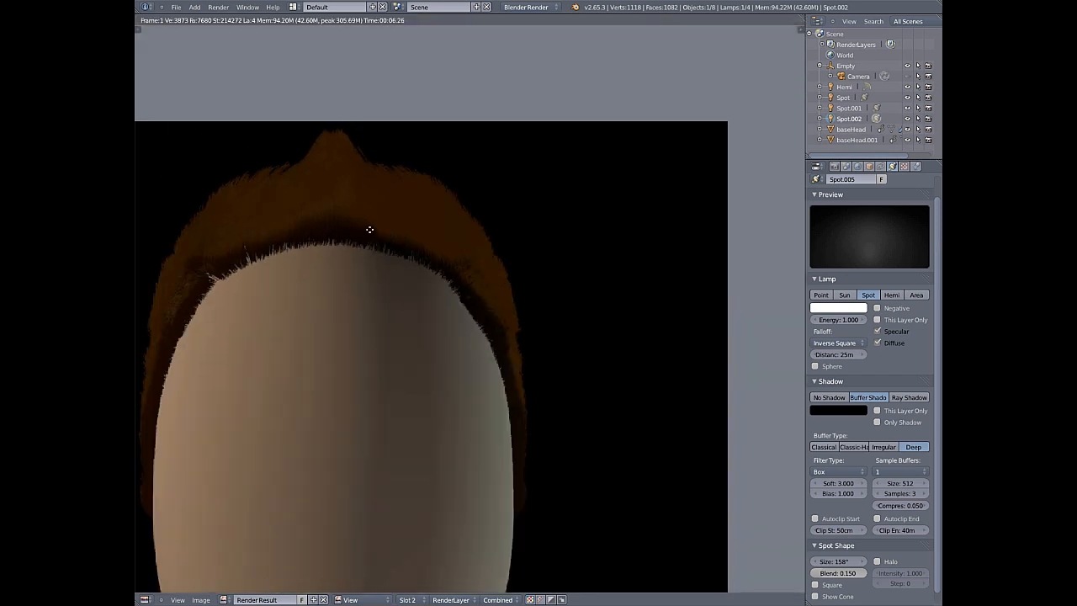
pyautogui.scroll(5, 362, 231)
pyautogui.scroll(-2, 345, 266)
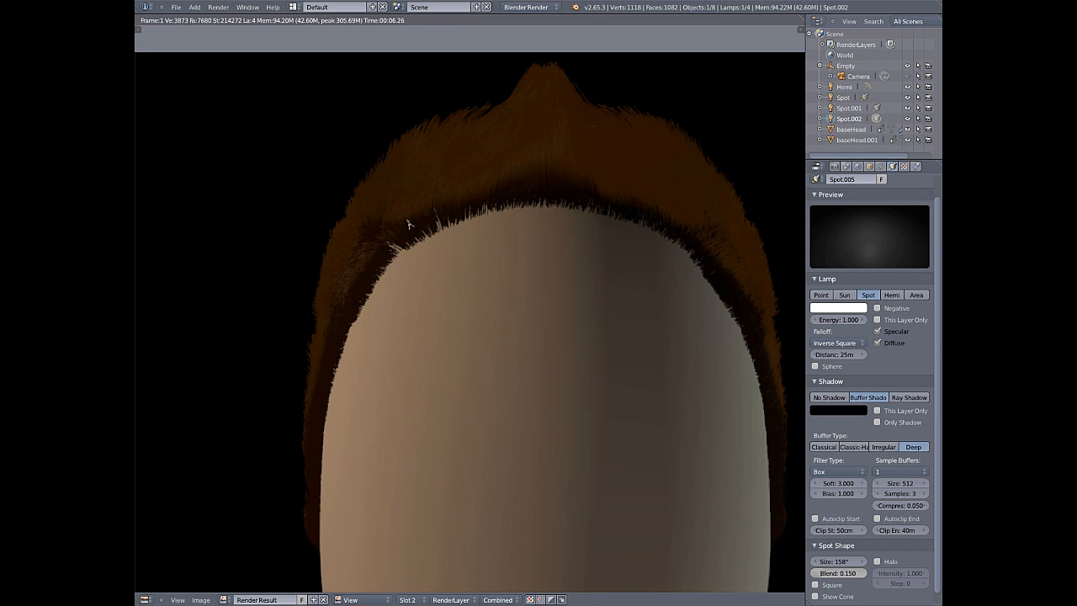
pyautogui.press('Escape')
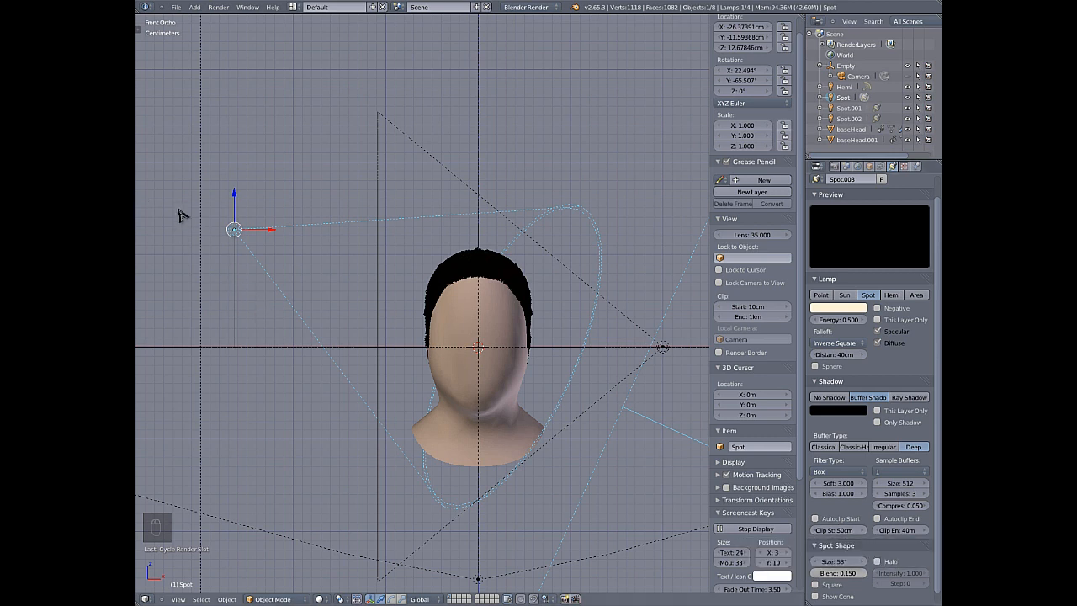
# - Set the shadow clip start of the lamp named Spot to 1 cm
pyautogui.scroll(6, 496, 243)
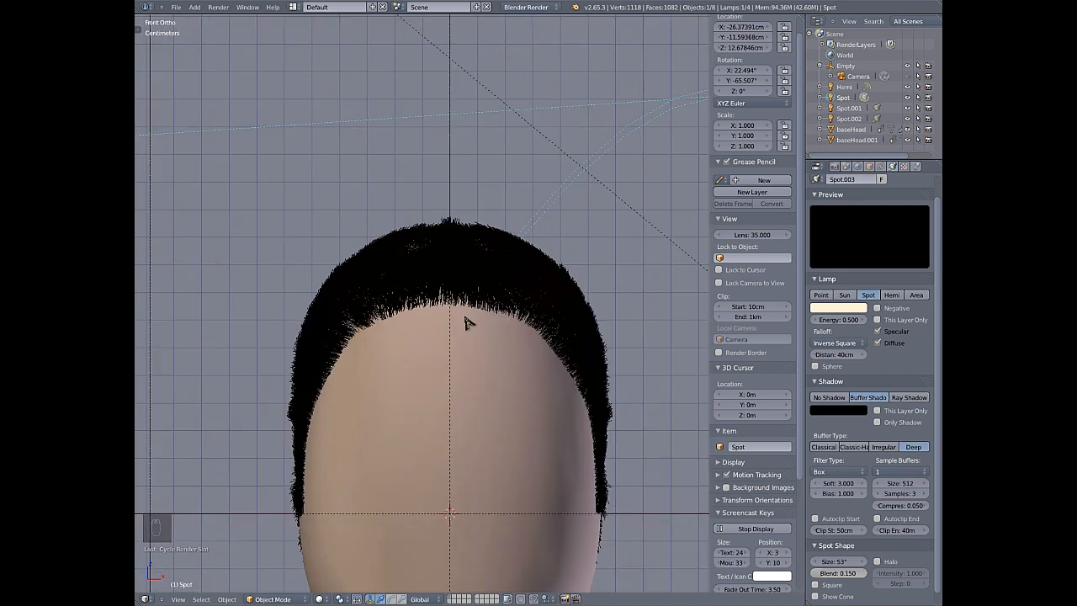
pyautogui.scroll(-4, 472, 370)
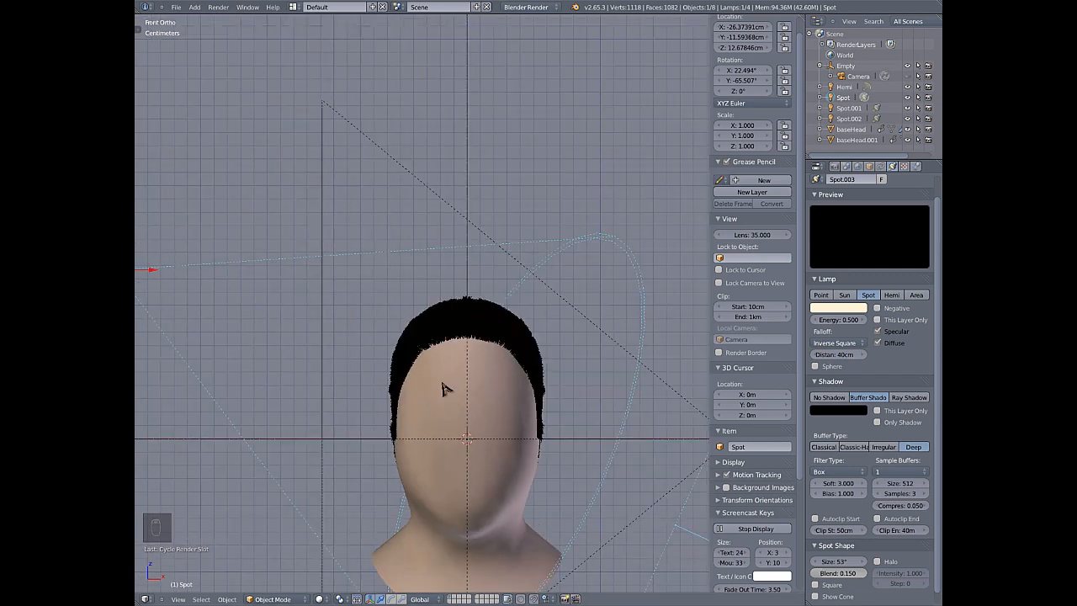
pyautogui.click(833, 532)
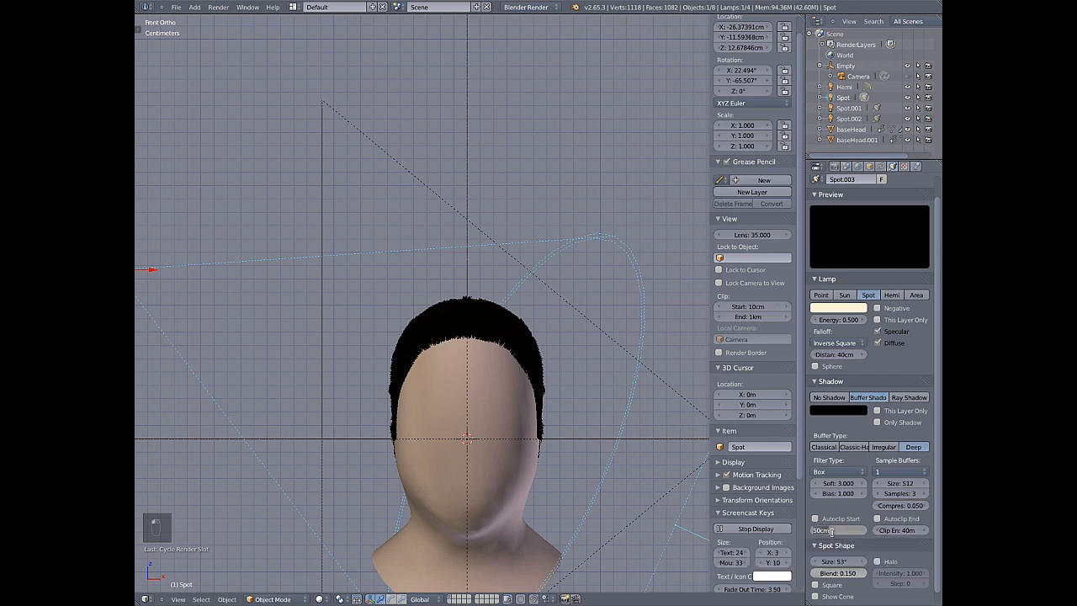
pyautogui.write('10')
pyautogui.press('Return')
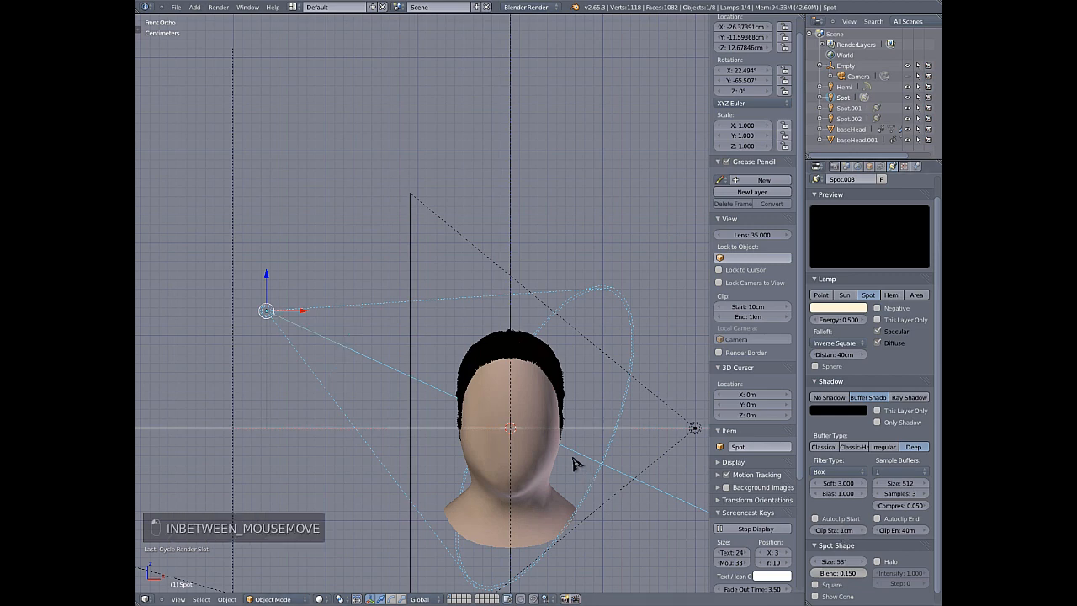
# - Select the Spot.001 lamp beside the head and set its shadow clip start to 1 cm
pyautogui.scroll(-3, 617, 449)
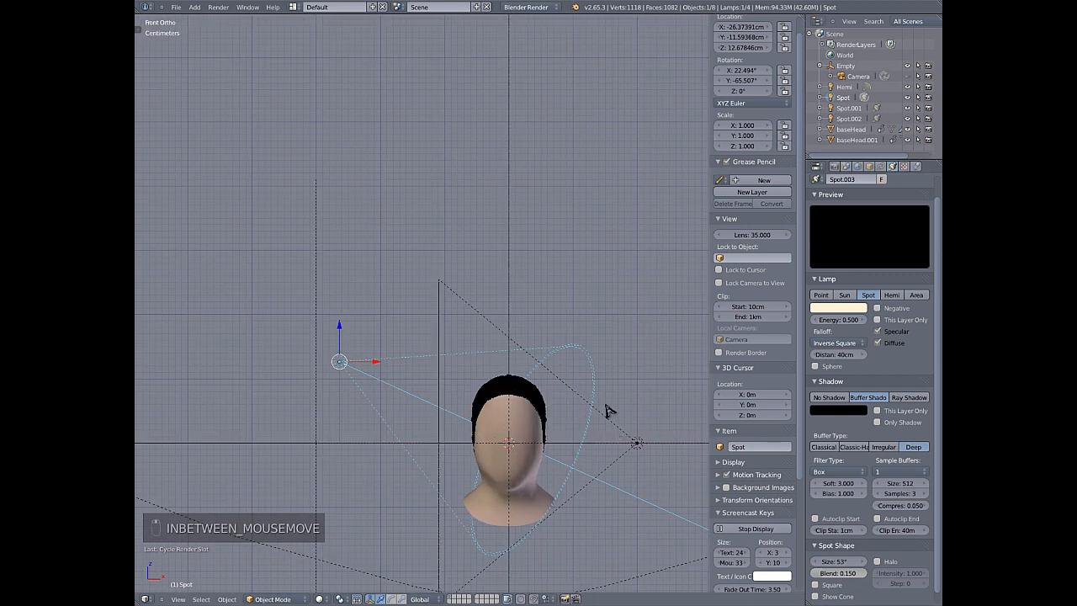
pyautogui.scroll(4, 606, 412)
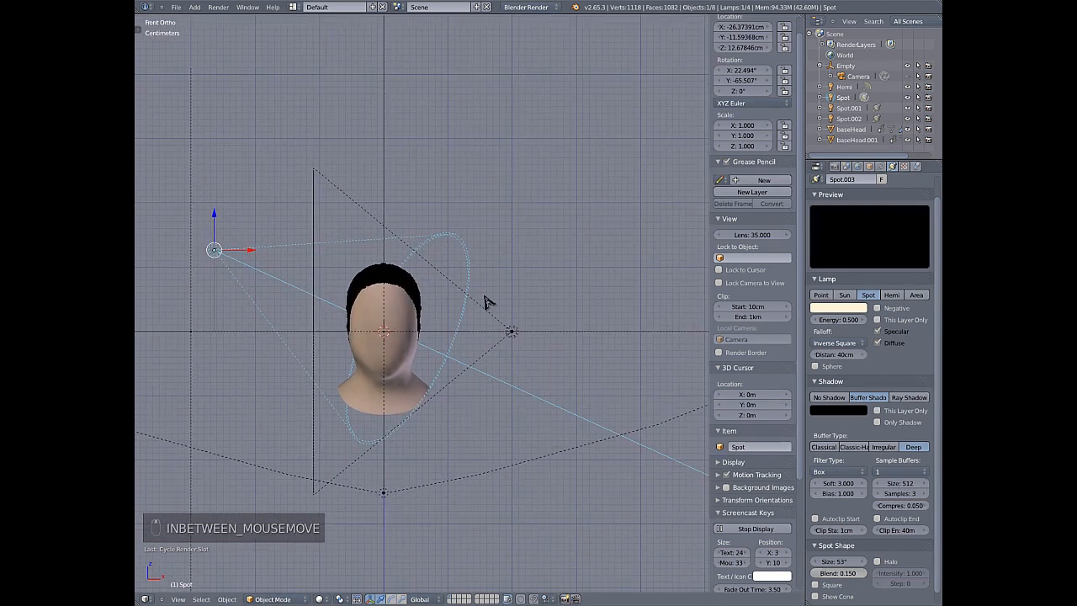
pyautogui.rightClick(511, 346)
pyautogui.click(833, 530)
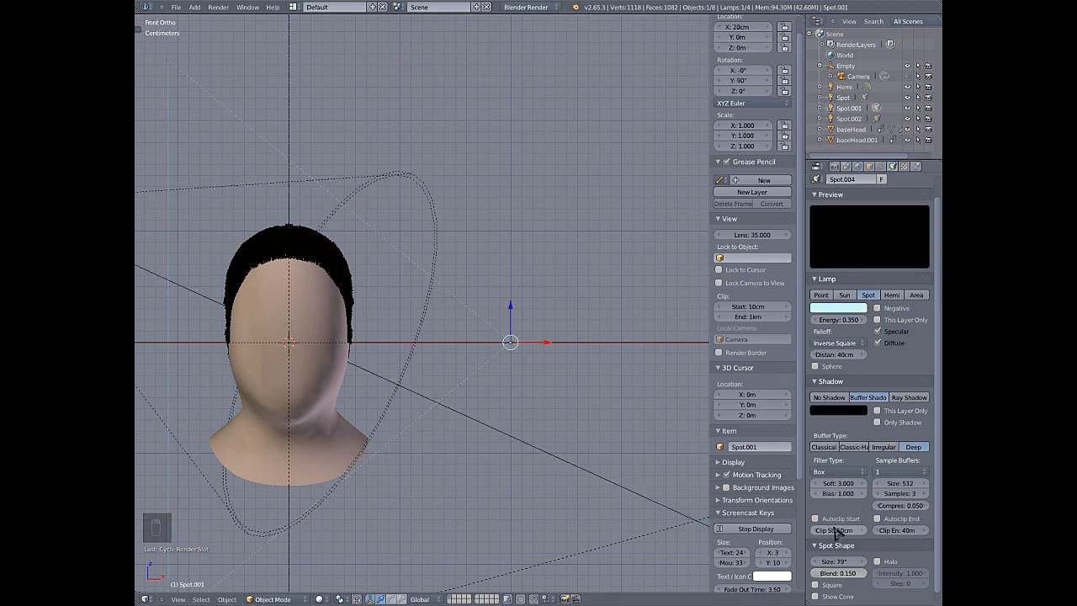
pyautogui.write('.01')
pyautogui.press('Return')
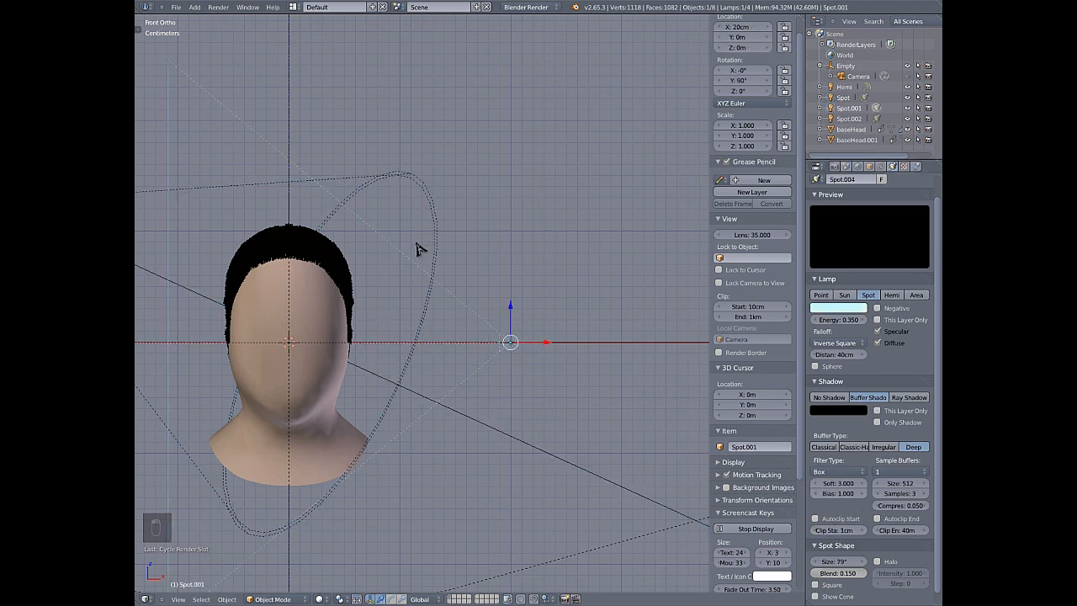
# - Select the Spot.002 lamp behind the head and set its shadow clip start to 1 cm
pyautogui.moveTo(421, 247); pyautogui.dragTo(426, 163, button='middle')
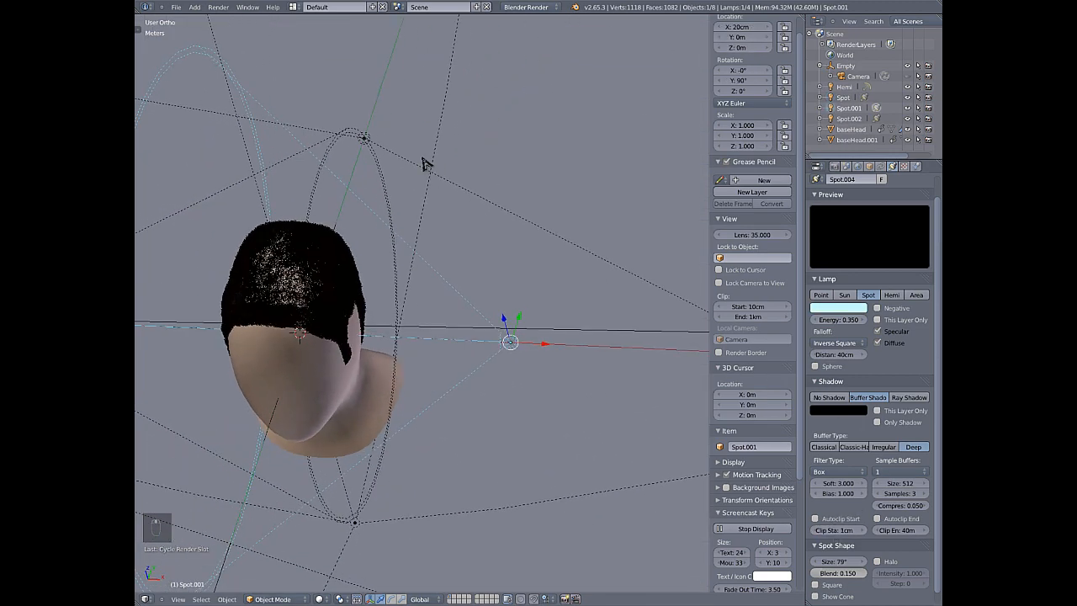
pyautogui.rightClick(368, 143)
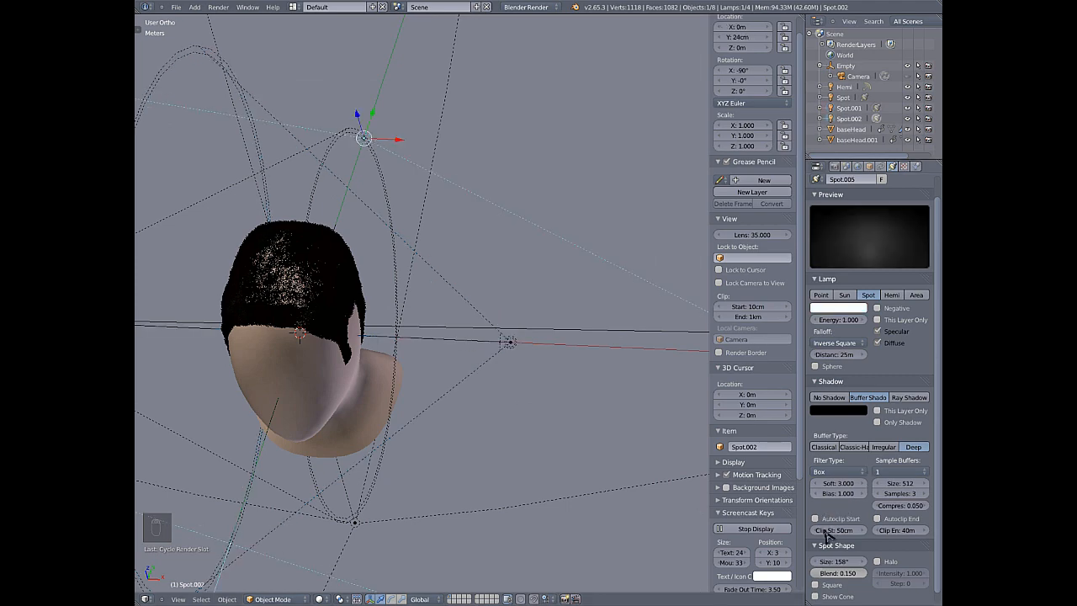
pyautogui.click(831, 530)
pyautogui.write('.01')
pyautogui.press('Return')
# - Render the head from the camera view and examine how the shadows fall on the hair, hairline and forehead
pyautogui.press('KP_0')
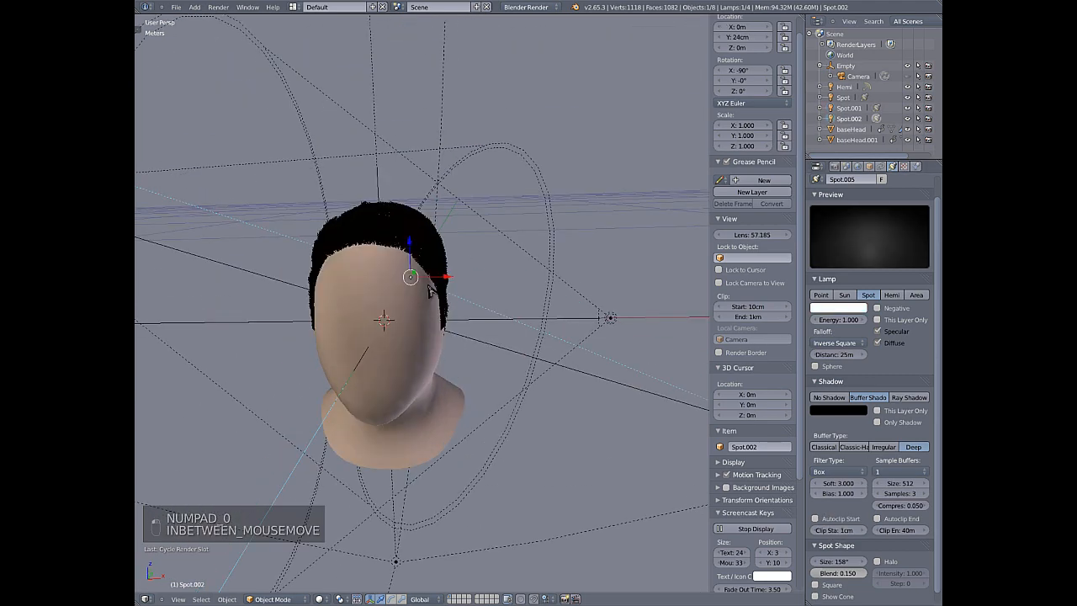
pyautogui.press('F12')
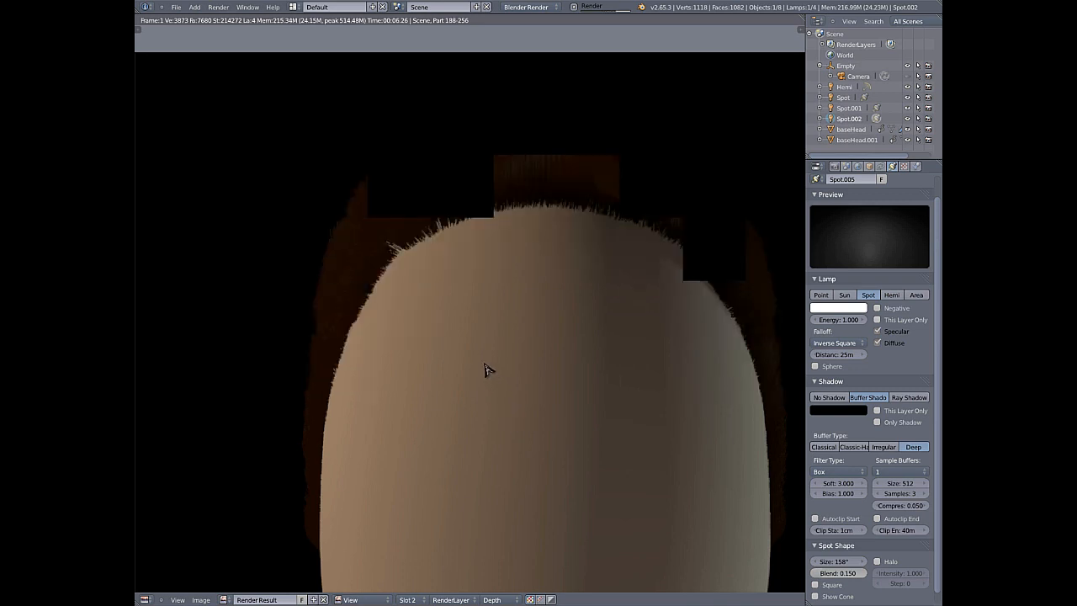
pyautogui.scroll(4, 489, 183)
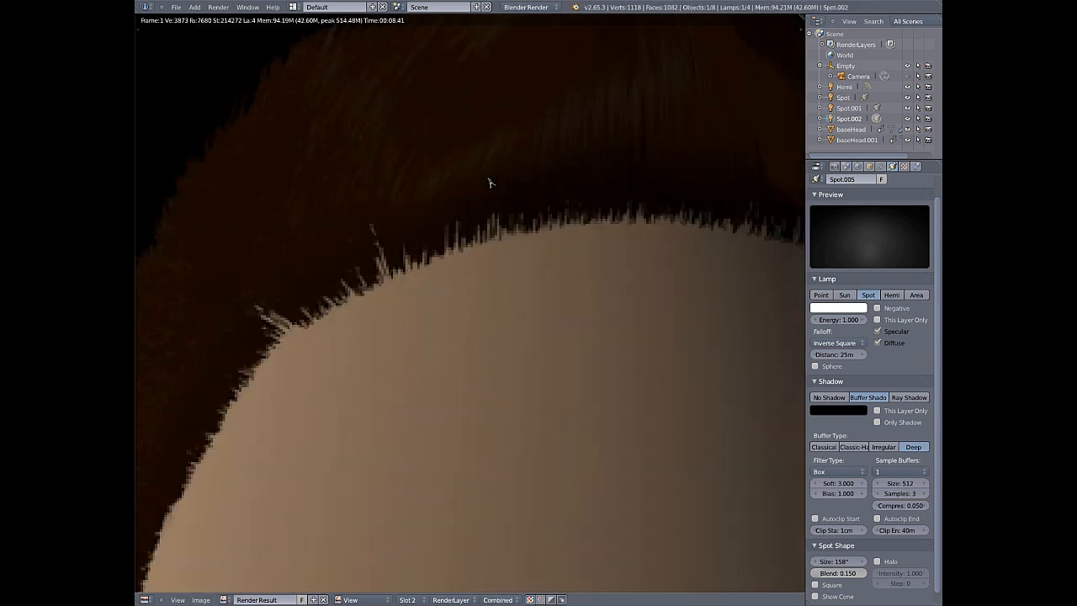
pyautogui.scroll(-5, 524, 298)
pyautogui.scroll(3, 475, 267)
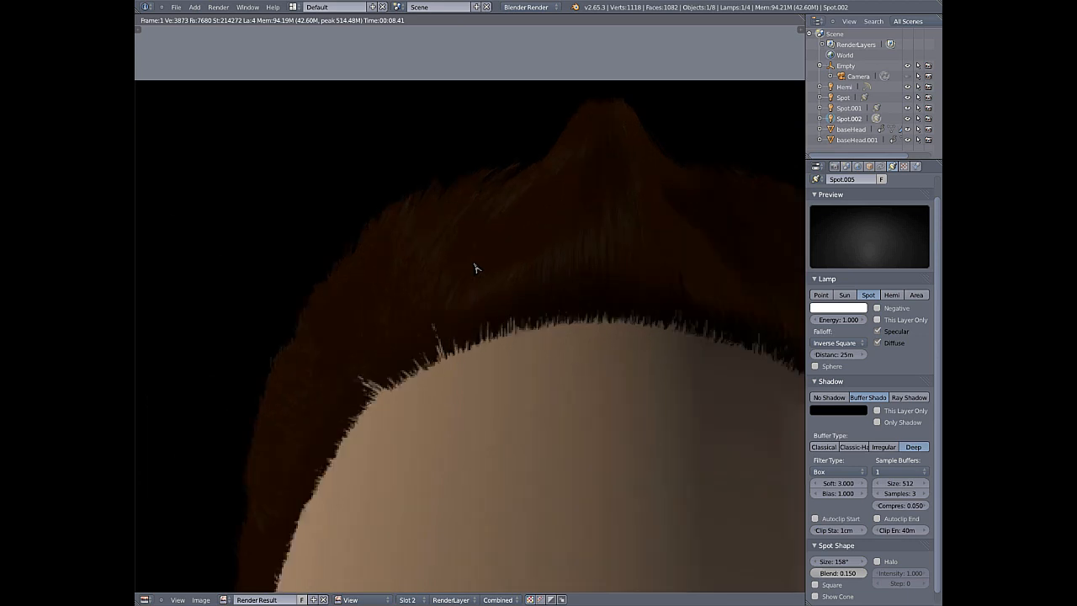
pyautogui.scroll(2, 272, 210)
pyautogui.scroll(2, 435, 211)
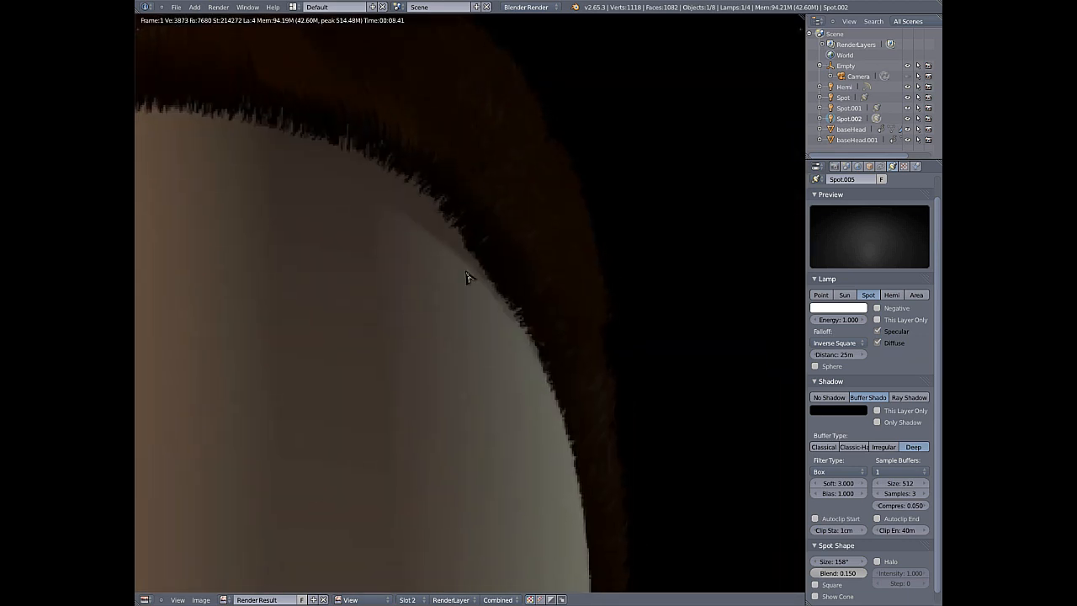
pyautogui.scroll(2, 491, 206)
pyautogui.scroll(-6, 412, 301)
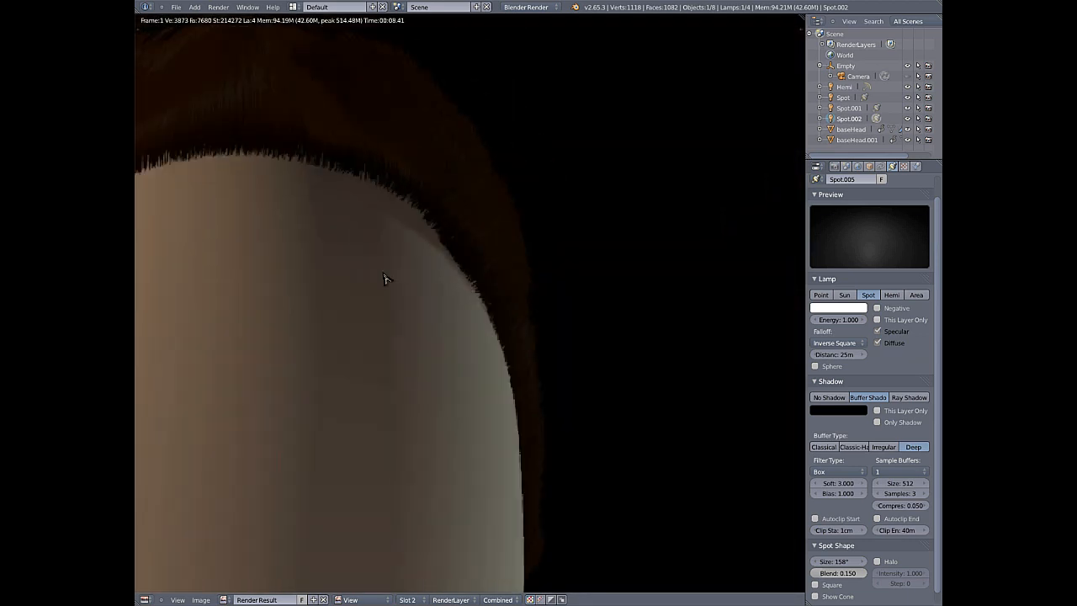
pyautogui.scroll(-1, 355, 293)
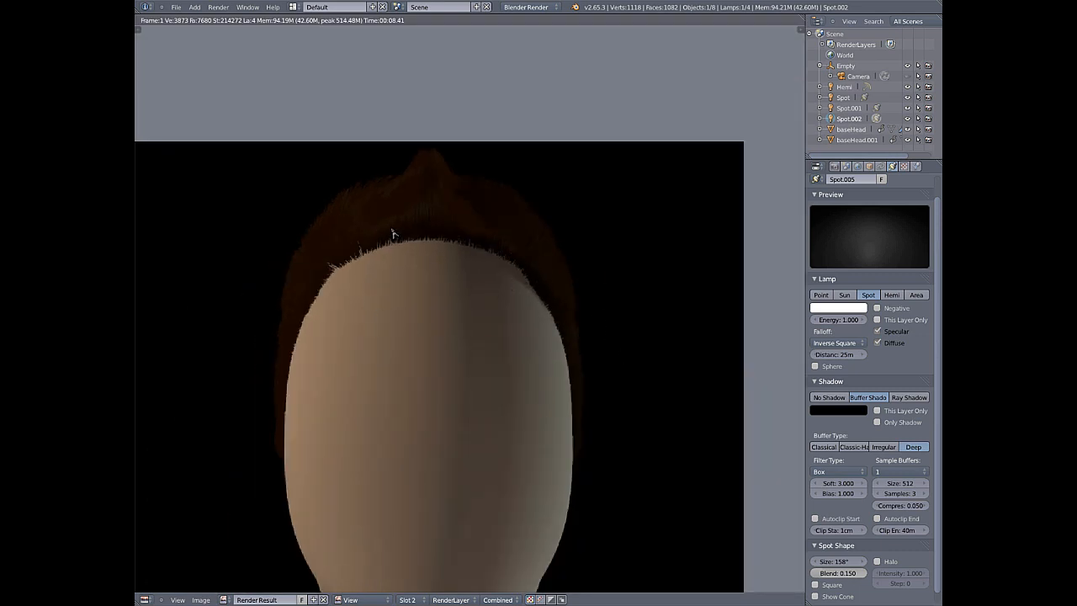
pyautogui.scroll(2, 401, 212)
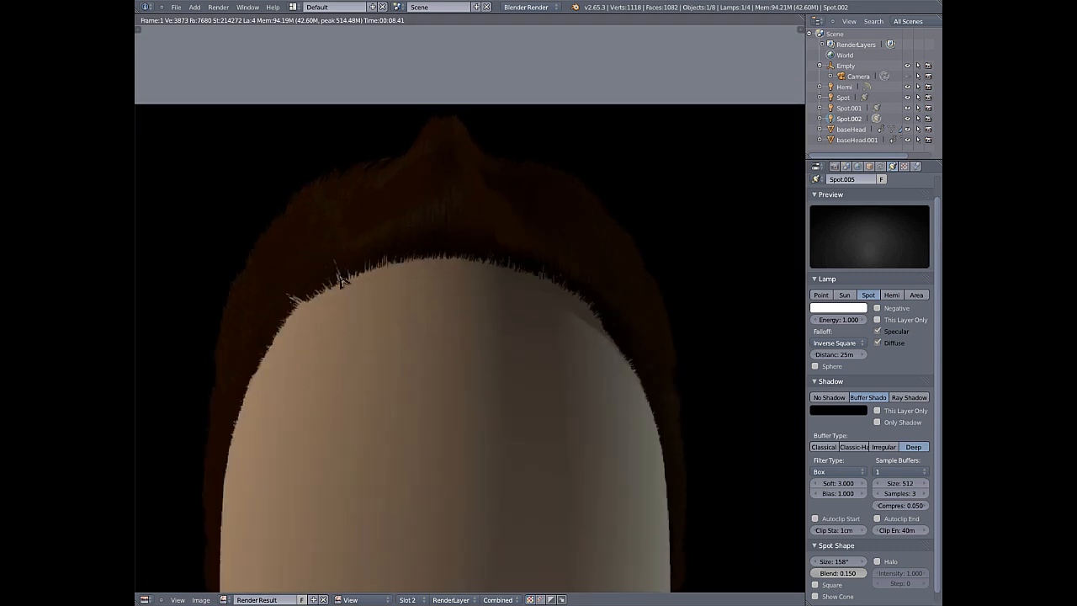
pyautogui.press('Escape')
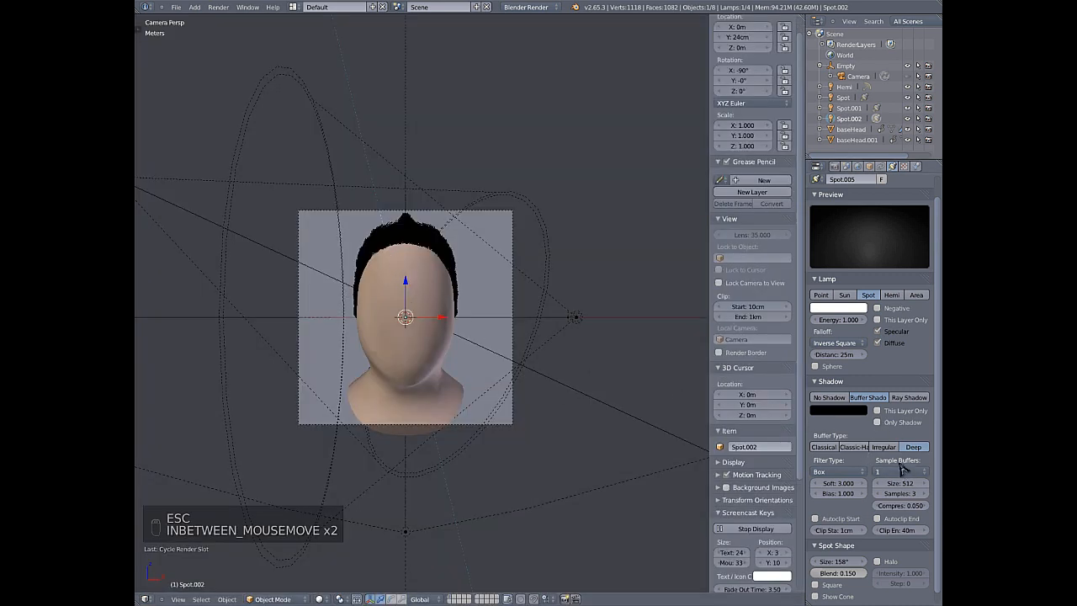
# - Select the lamp named Spot and review the hairline shadows in the last render once more
pyautogui.scroll(-4, 218, 278)
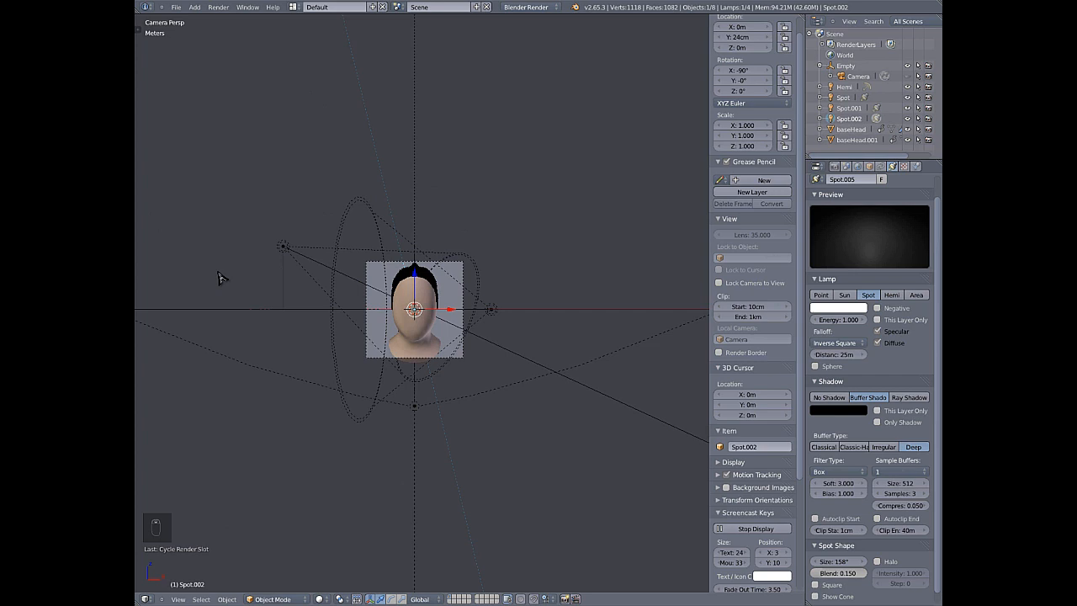
pyautogui.rightClick(284, 248)
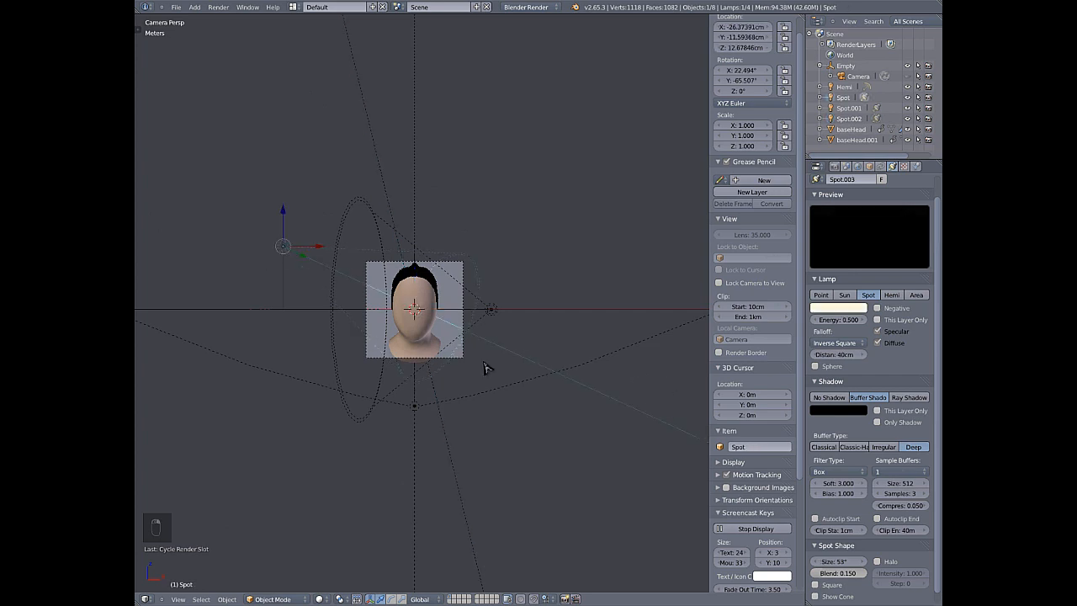
pyautogui.scroll(6, 429, 319)
pyautogui.scroll(-2, 426, 316)
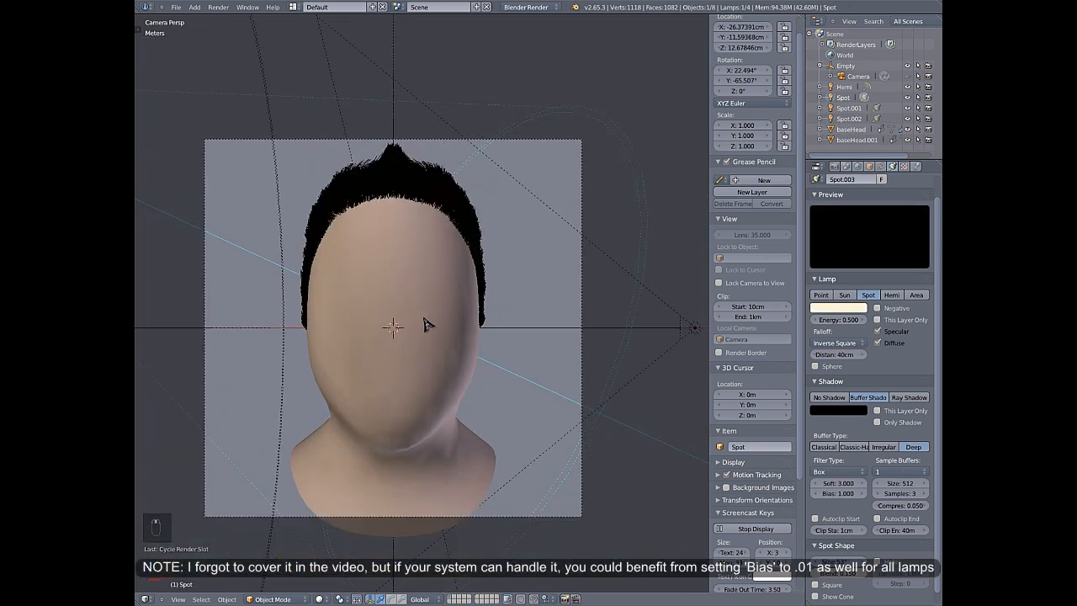
pyautogui.press('F11')
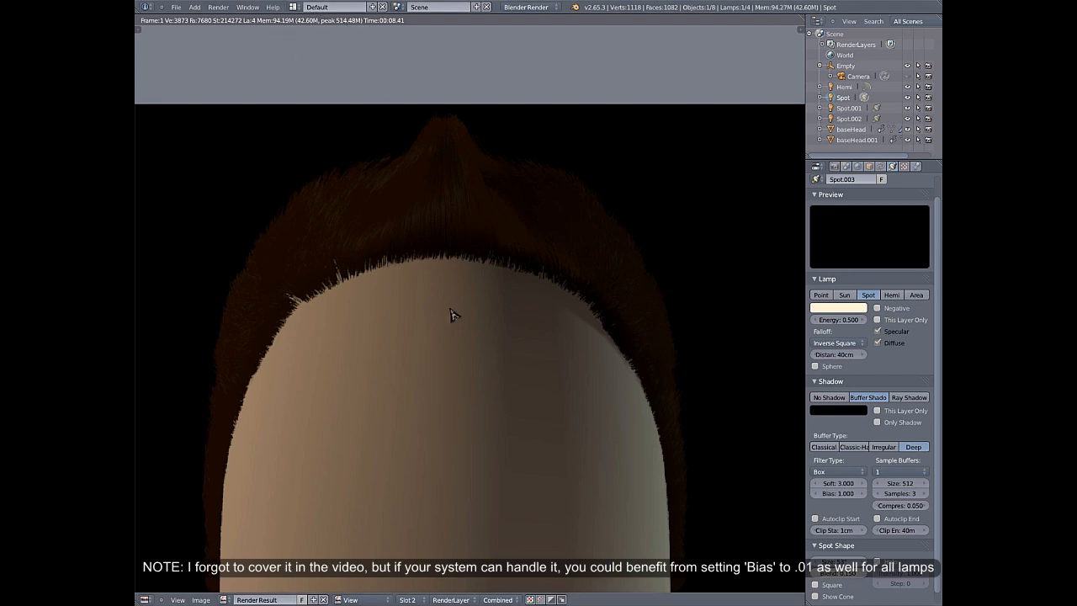
pyautogui.press('Escape')
pyautogui.scroll(2, 402, 247)
pyautogui.scroll(-2, 390, 219)
pyautogui.scroll(1, 458, 244)
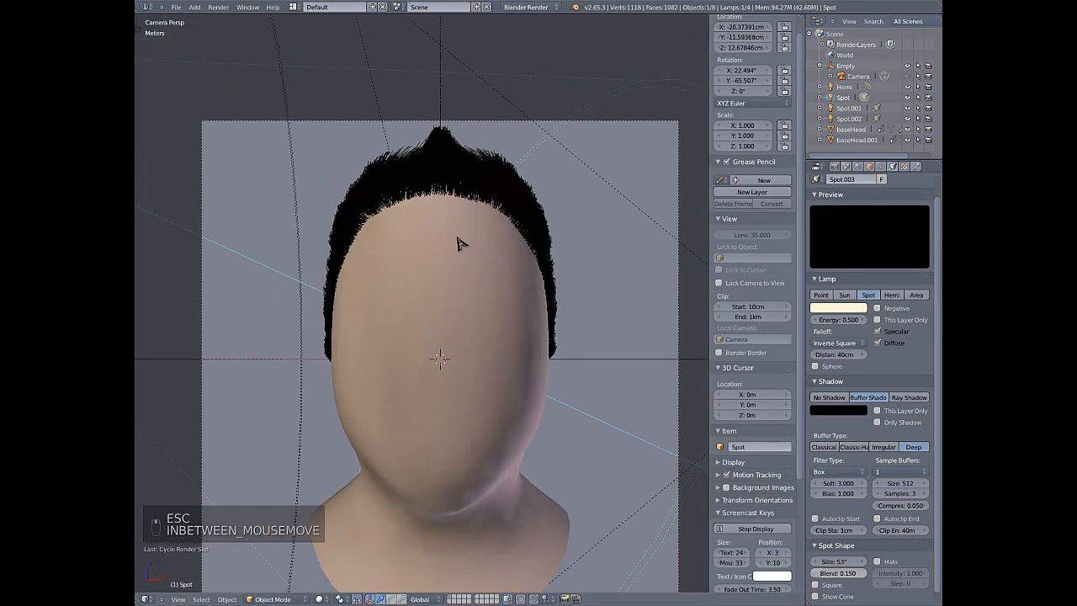
# - Keep one sample buffer for the Spot lamp, and set its shadow buffer size to 2048 and its samples to 6
pyautogui.click(896, 473)
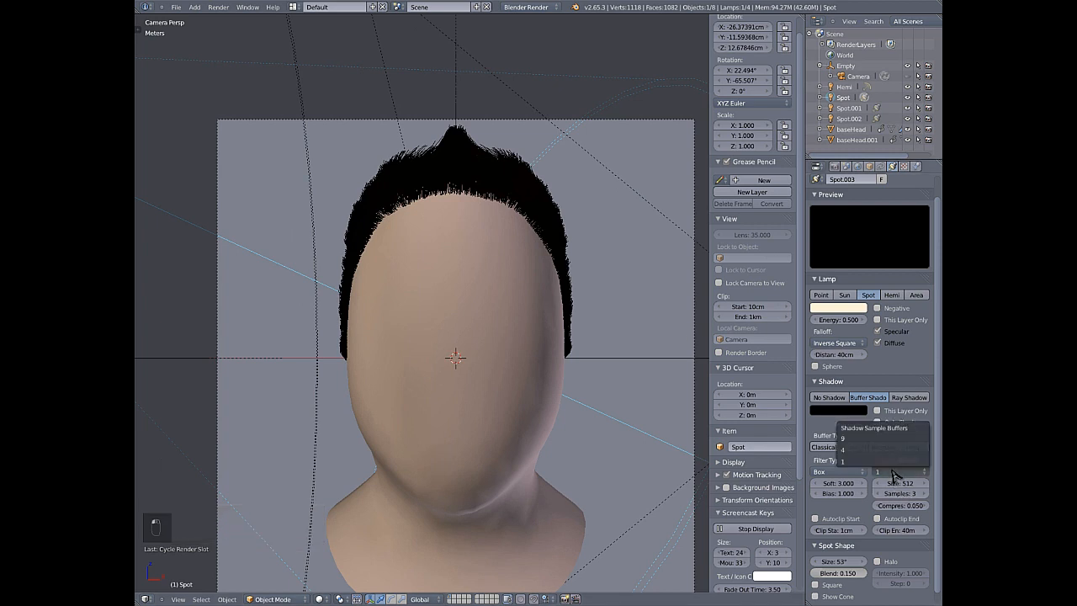
pyautogui.click(893, 474)
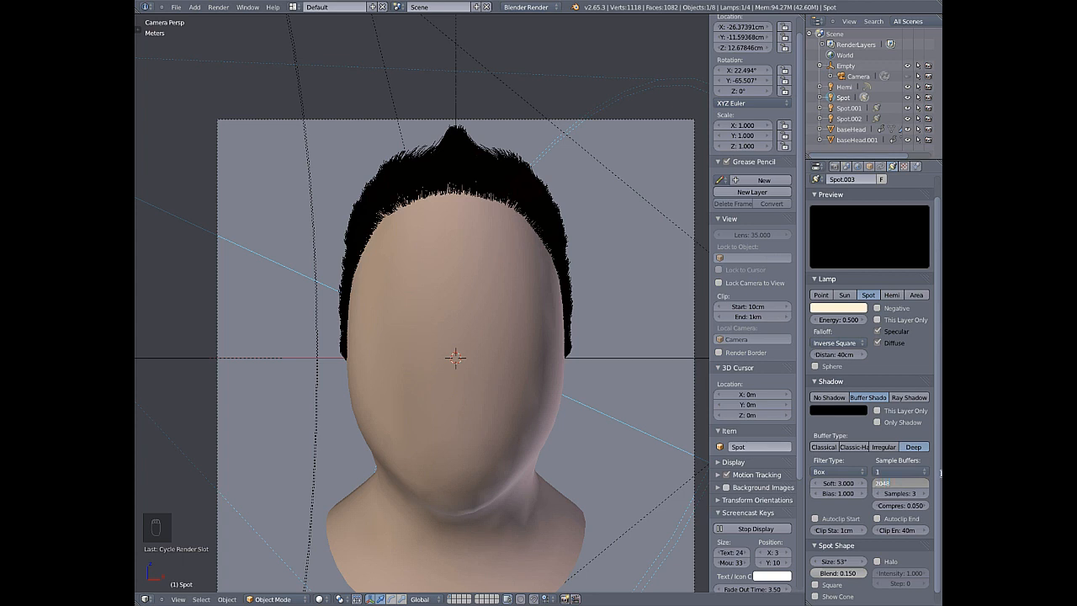
pyautogui.press('Return')
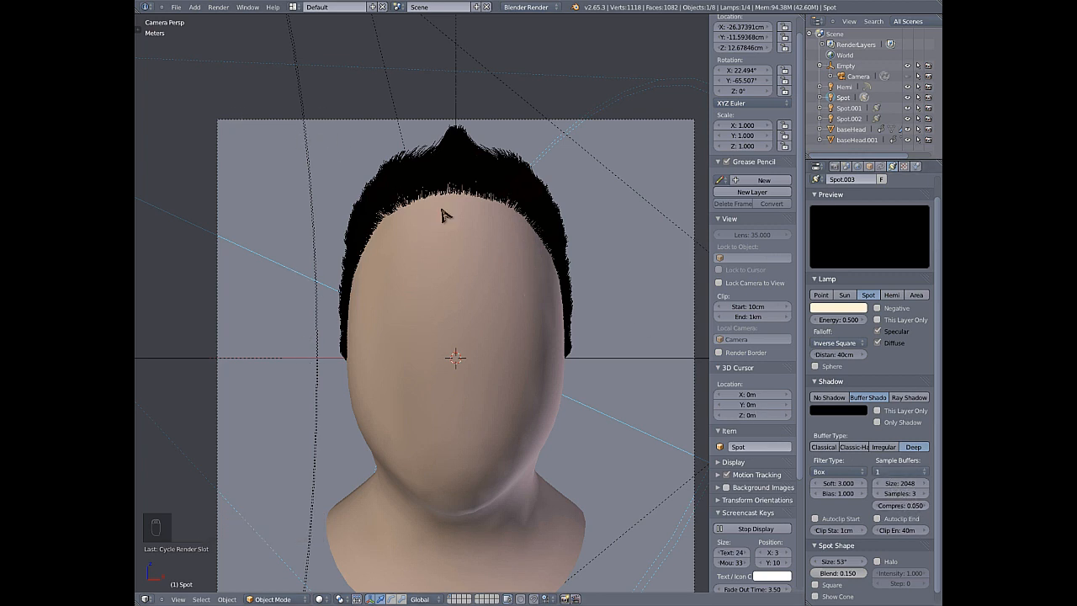
pyautogui.click(899, 493)
pyautogui.write('6')
pyautogui.press('Return')
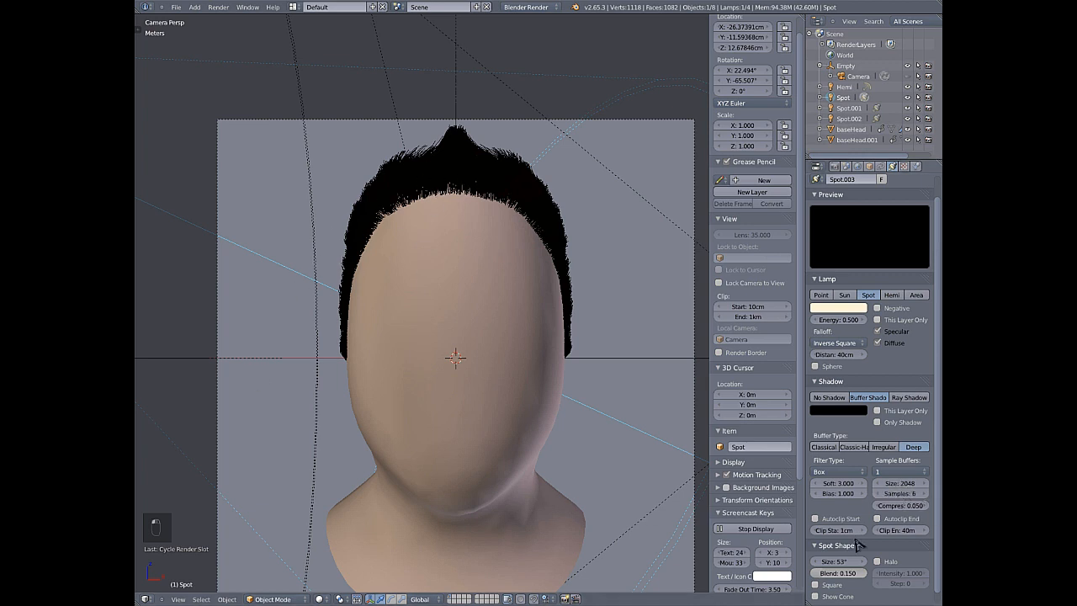
# - Set the Spot lamp's shadow to 4 sample buffers and change its filter type to Gauss
pyautogui.click(886, 471)
pyautogui.click(881, 452)
pyautogui.click(846, 473)
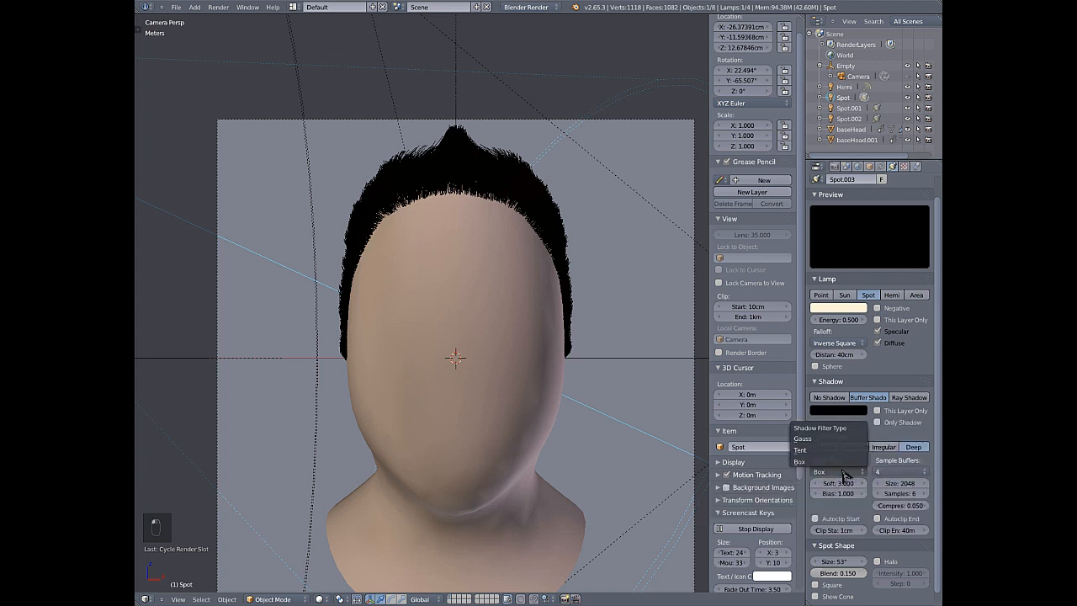
pyautogui.click(838, 471)
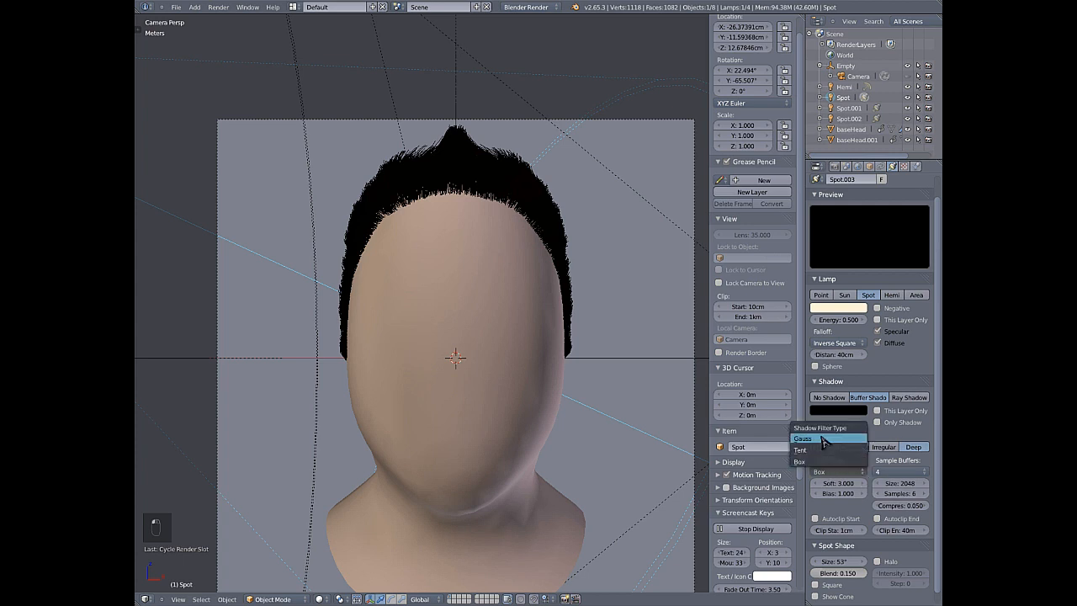
pyautogui.click(821, 439)
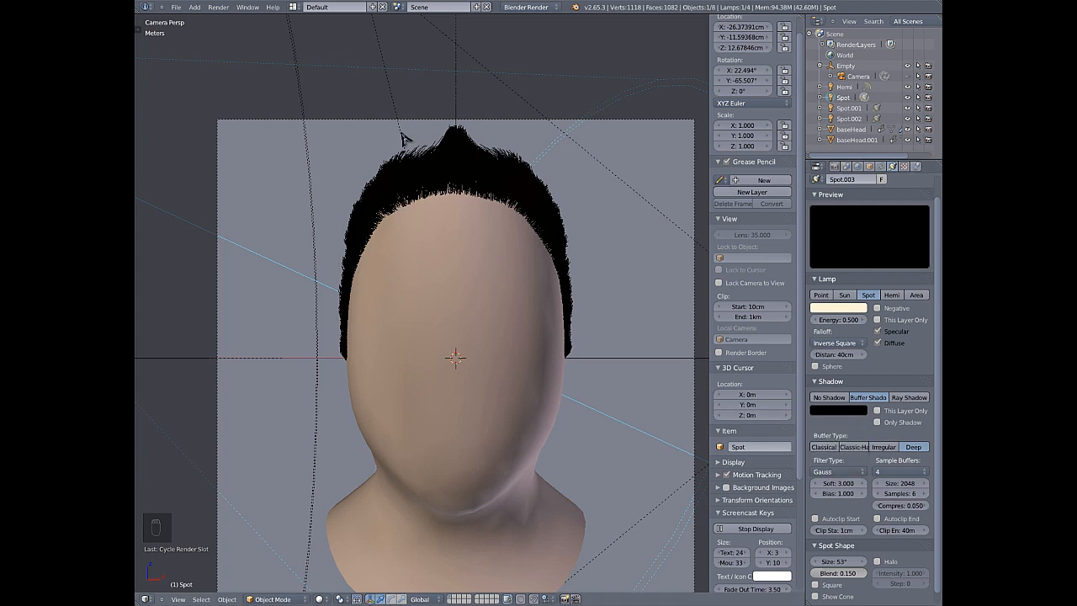
# - Reduce the Spot lamp's shadow softness to 1
pyautogui.scroll(3, 505, 157)
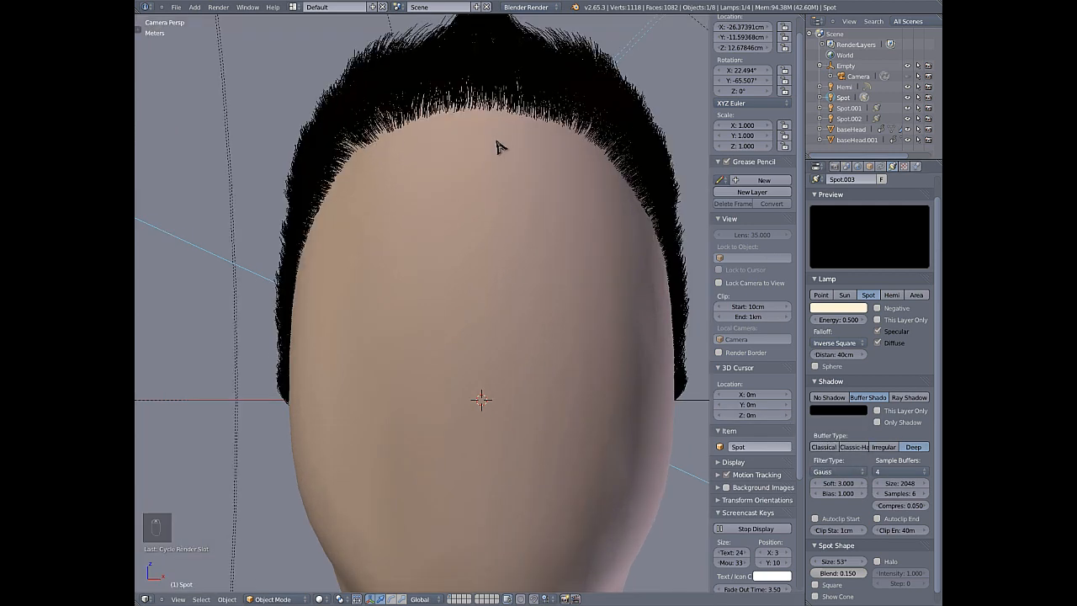
pyautogui.scroll(-1, 497, 148)
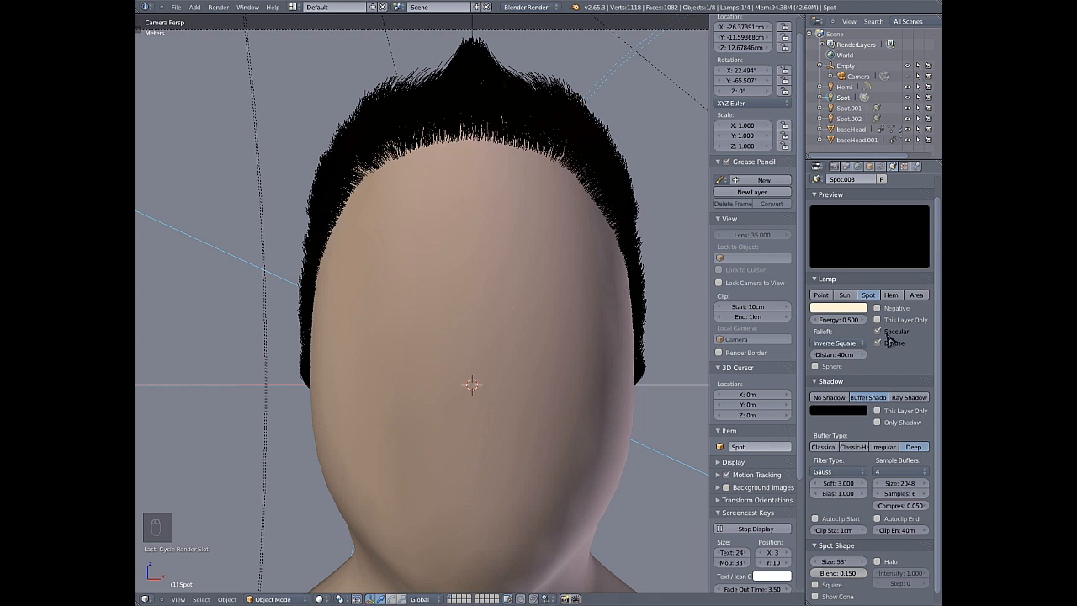
pyautogui.click(830, 485)
pyautogui.write('1')
pyautogui.press('Return')
# - Select the Spot.001 lamp and give its shadow 4 sample buffers, a buffer size of 2048 and 6 samples
pyautogui.scroll(-5, 421, 337)
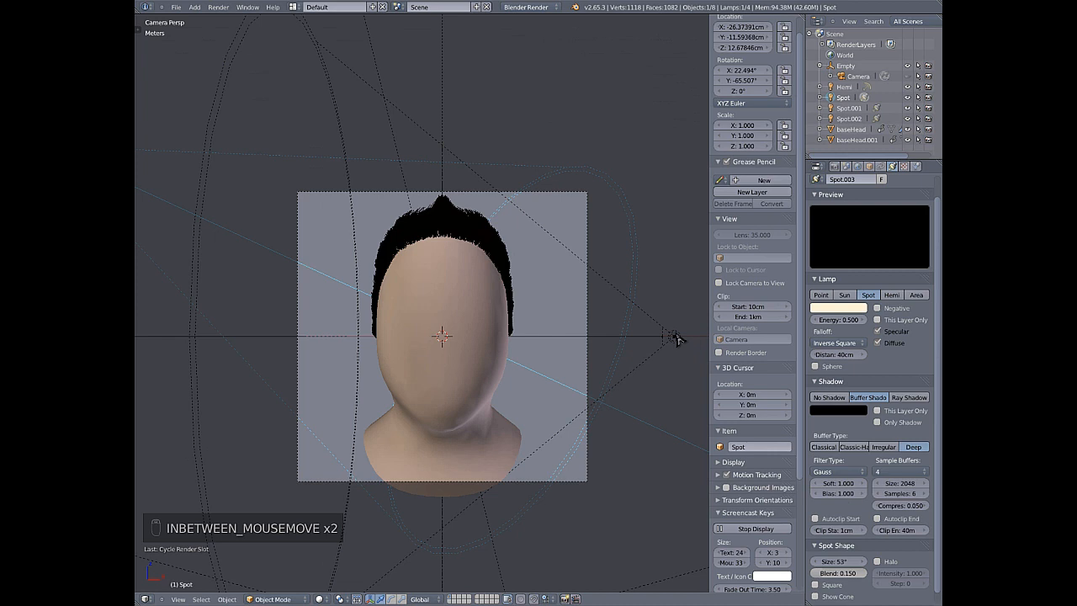
pyautogui.rightClick(675, 339)
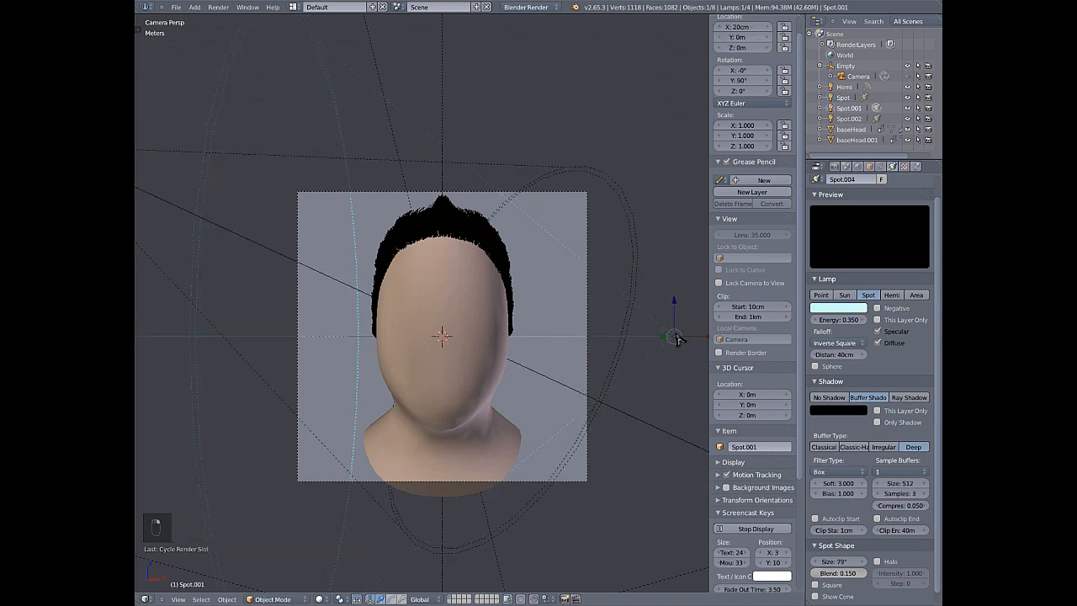
pyautogui.click(900, 471)
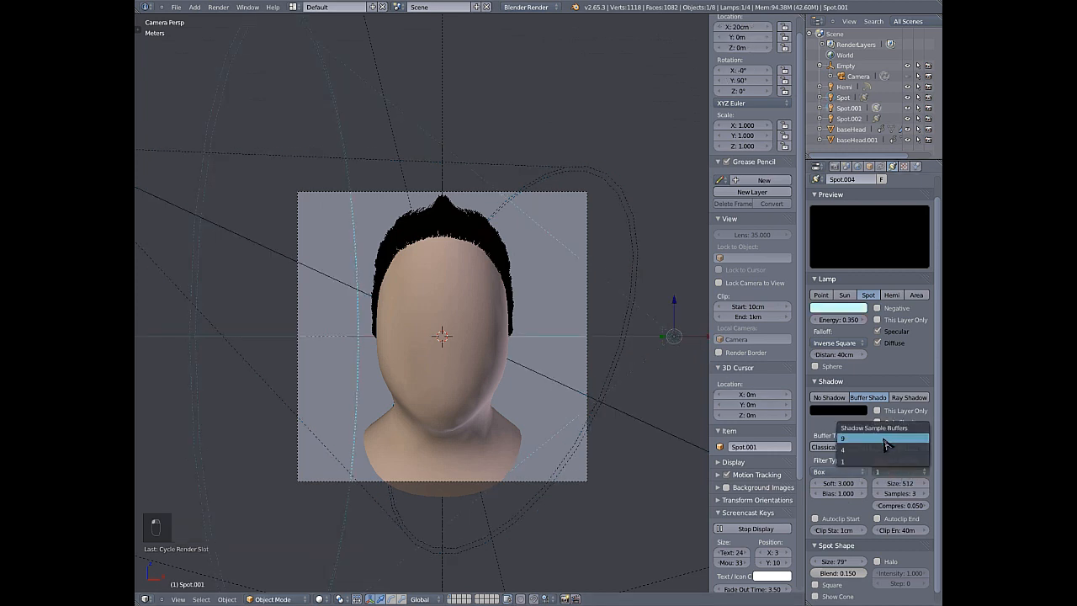
pyautogui.click(879, 450)
pyautogui.click(887, 481)
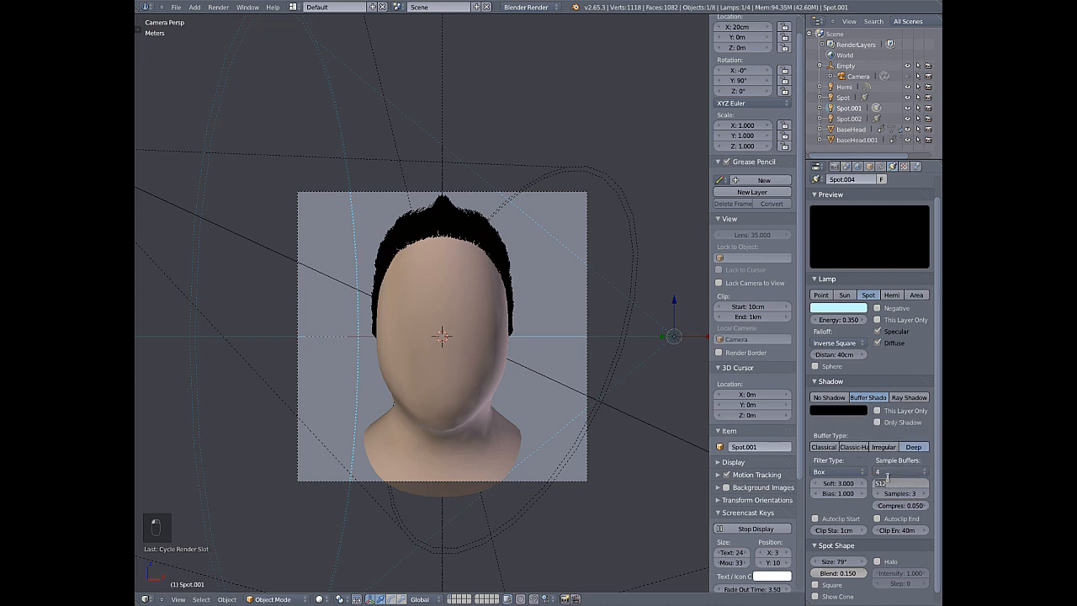
pyautogui.press('Return')
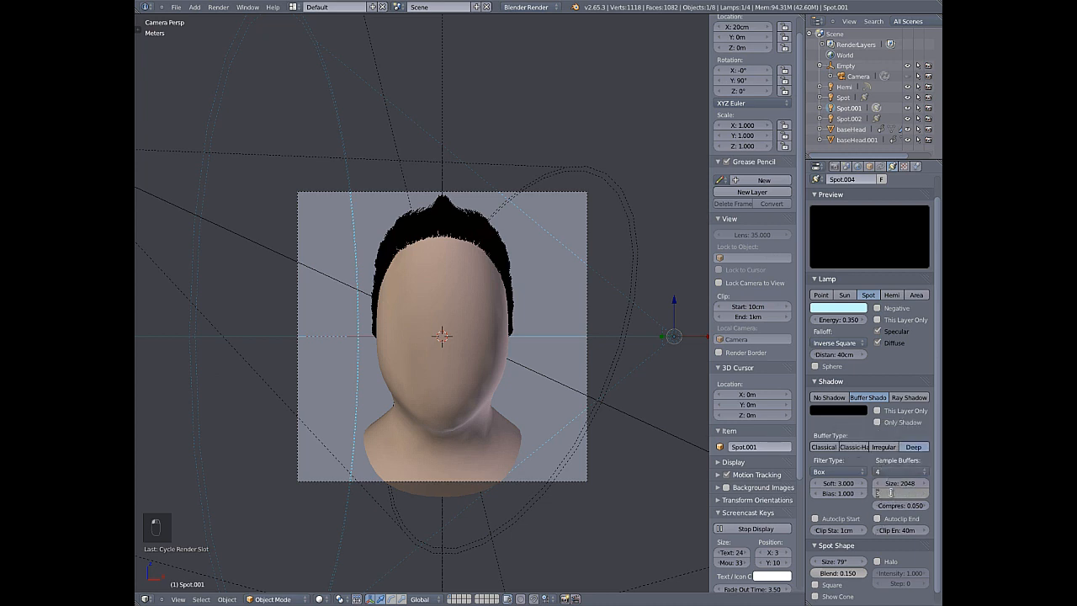
pyautogui.press('Return')
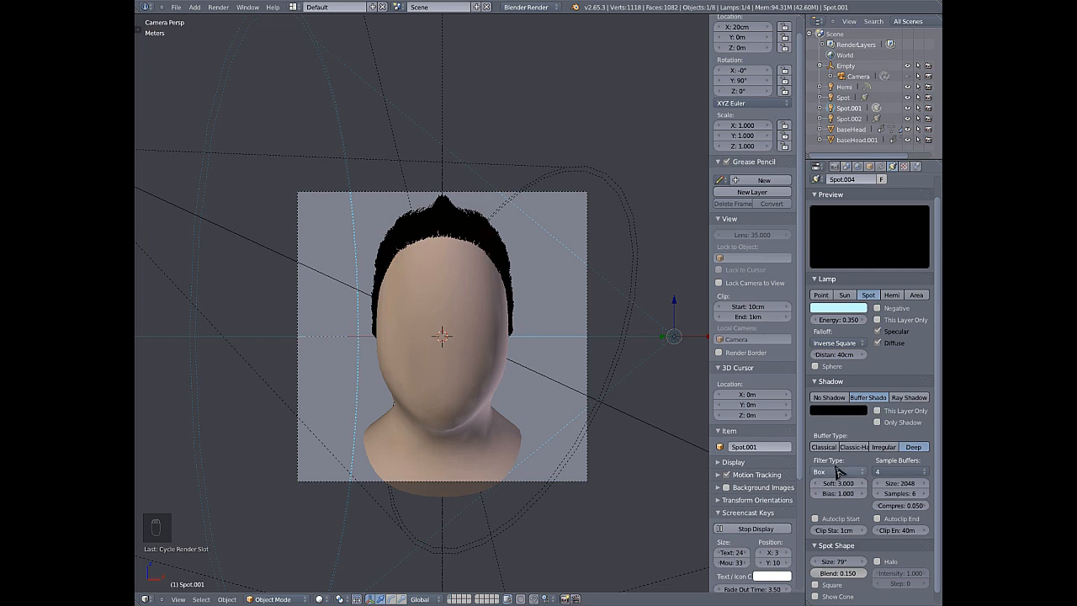
# - Change the Spot.001 lamp's shadow filter type to Gauss and its softness to 1
pyautogui.click(837, 472)
pyautogui.click(828, 439)
pyautogui.click(844, 482)
pyautogui.write('1')
pyautogui.press('Return')
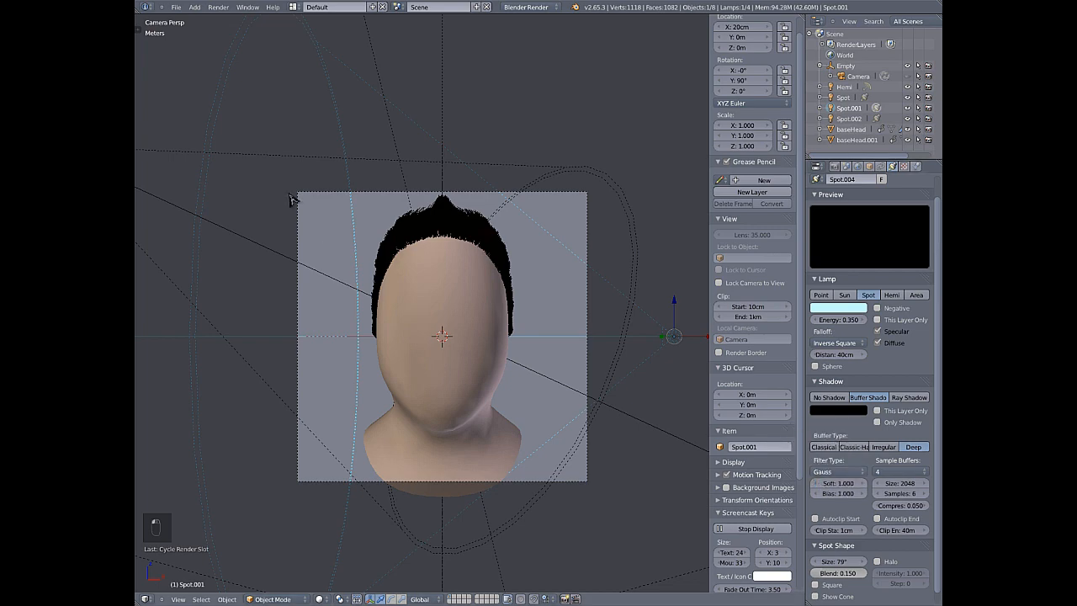
# - Select the Spot.002 lamp behind the head and set its shadow buffer size to 2048 with 4 sample buffers
pyautogui.moveTo(562, 235); pyautogui.dragTo(516, 260, button='middle')
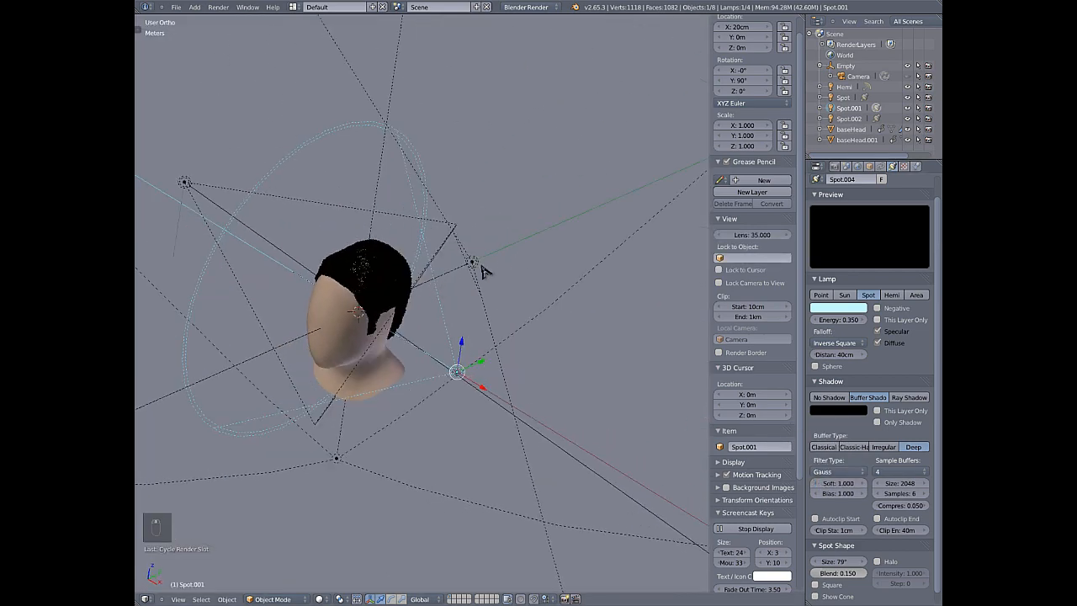
pyautogui.rightClick(475, 265)
pyautogui.click(895, 482)
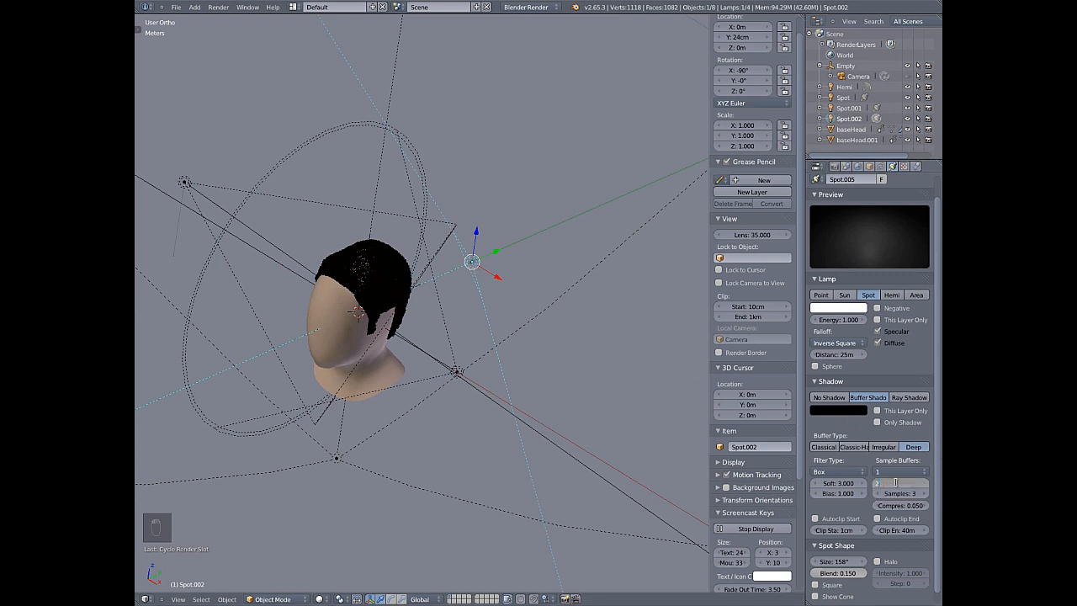
pyautogui.press('Return')
pyautogui.click(897, 471)
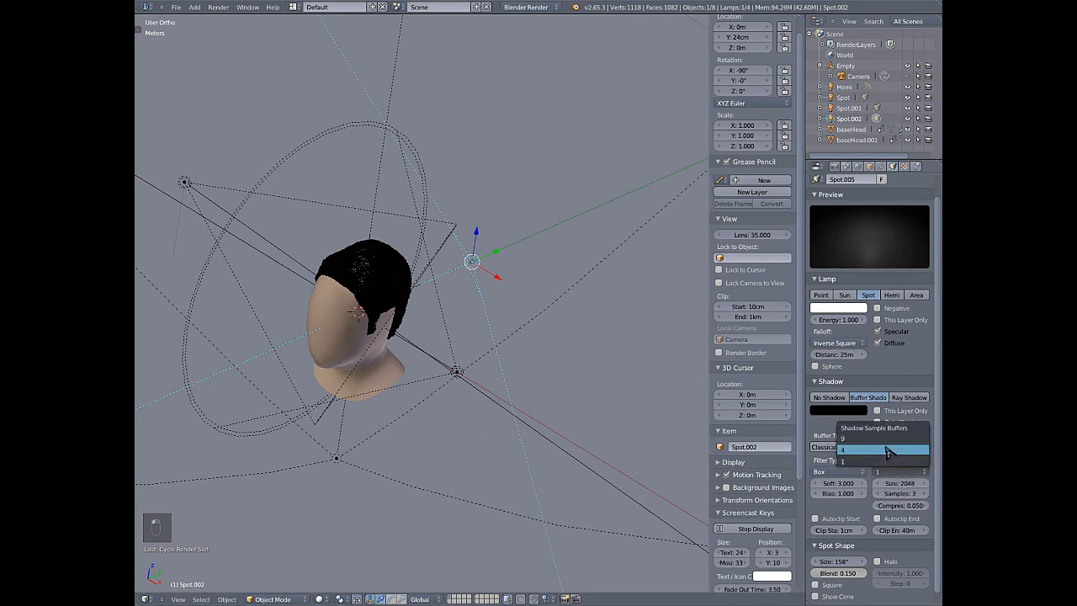
pyautogui.click(887, 452)
# - Set the Spot.002 lamp's shadow samples to 6, with the Gauss filter type and a softness of 1
pyautogui.click(900, 494)
pyautogui.write('6')
pyautogui.press('Return')
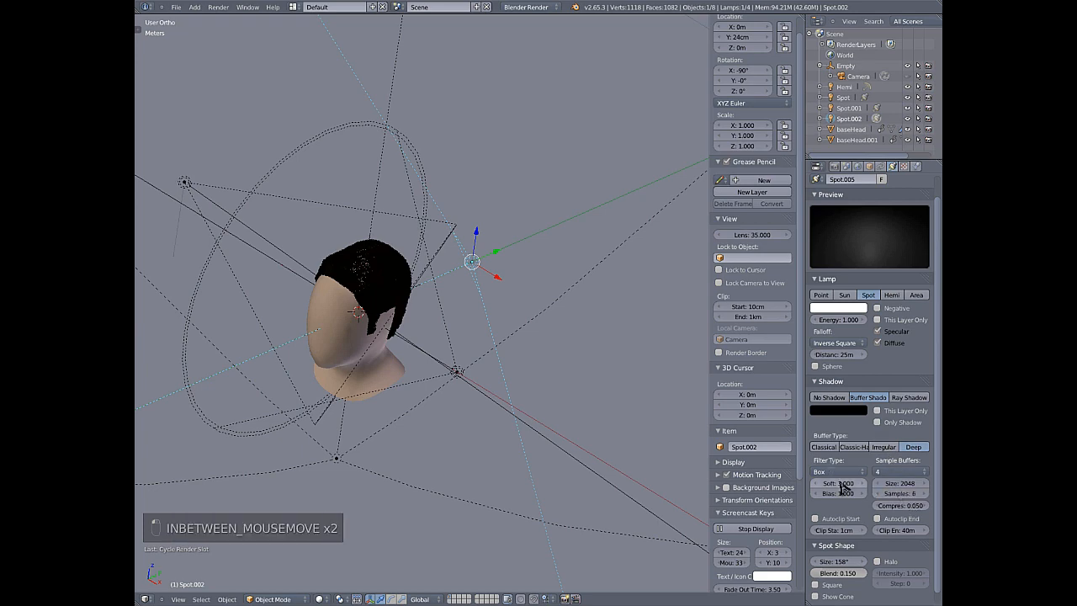
pyautogui.click(834, 471)
pyautogui.click(804, 439)
# - Render the head from the camera view and examine the shadows along both sides of the hairline
pyautogui.press('KP_0')
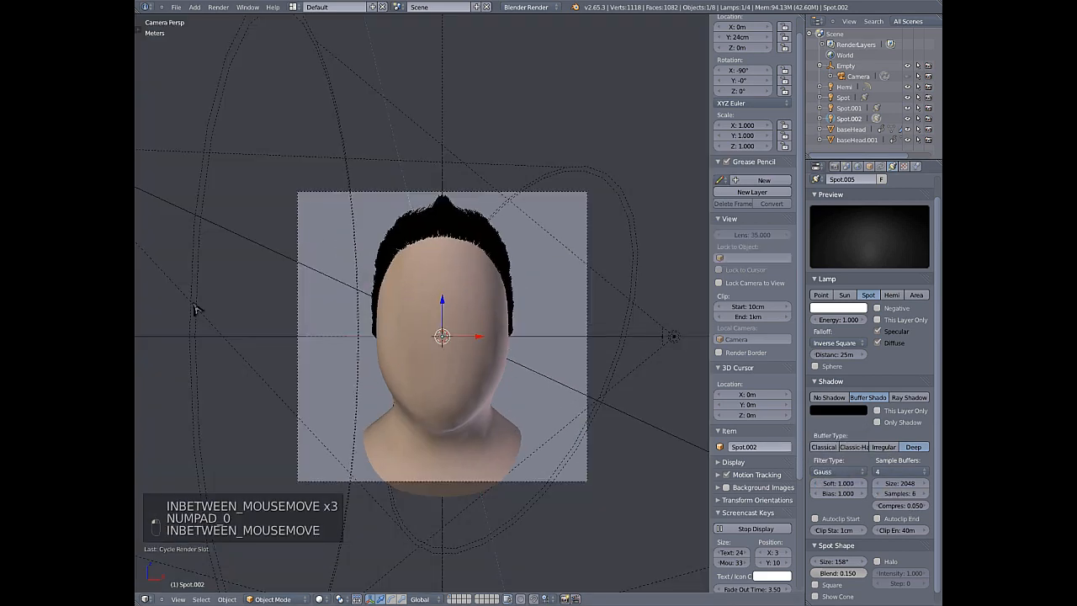
pyautogui.press('F12')
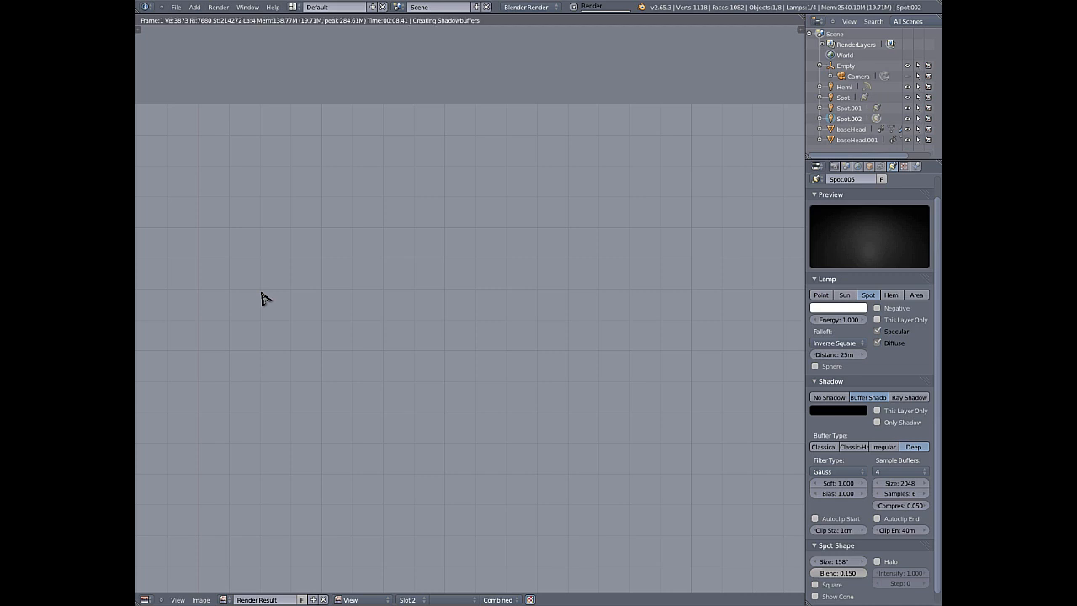
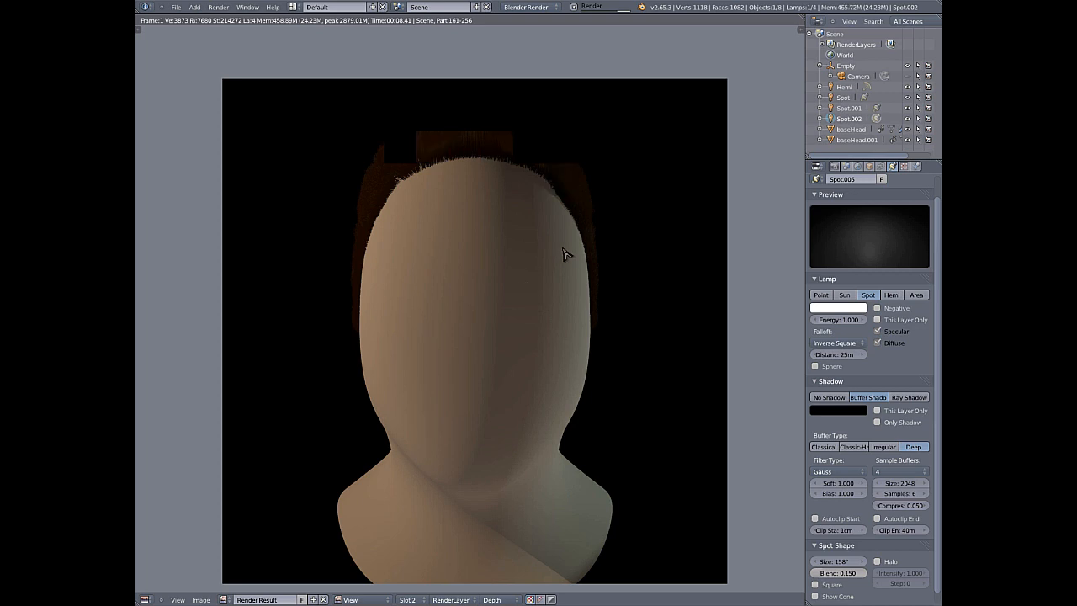
pyautogui.scroll(10, 543, 185)
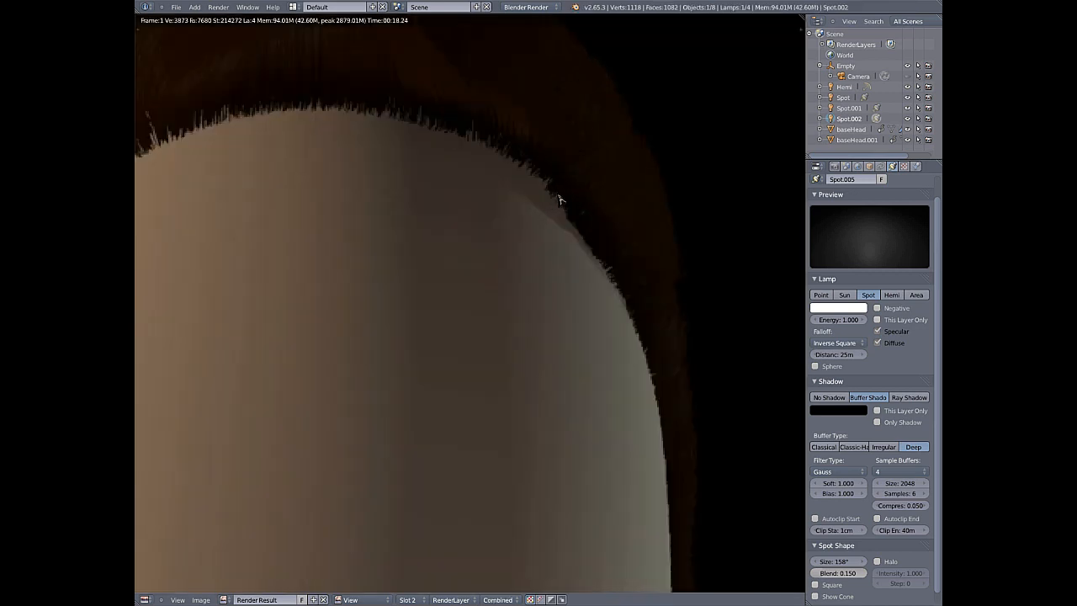
pyautogui.scroll(-5, 543, 236)
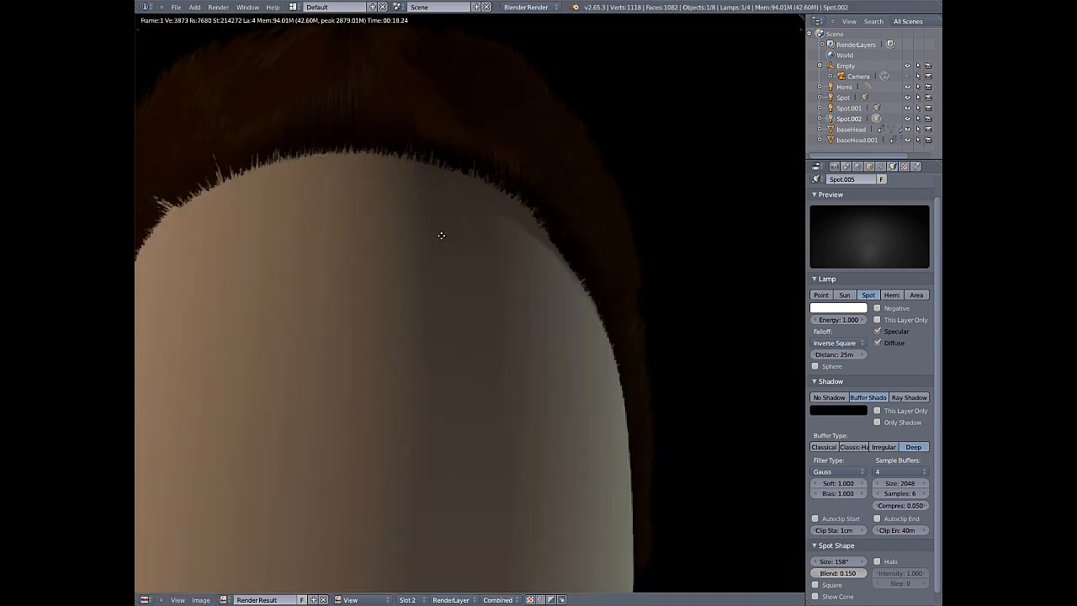
pyautogui.moveTo(441, 234); pyautogui.dragTo(597, 314, button='middle')
pyautogui.scroll(2, 423, 209)
pyautogui.scroll(2, 544, 167)
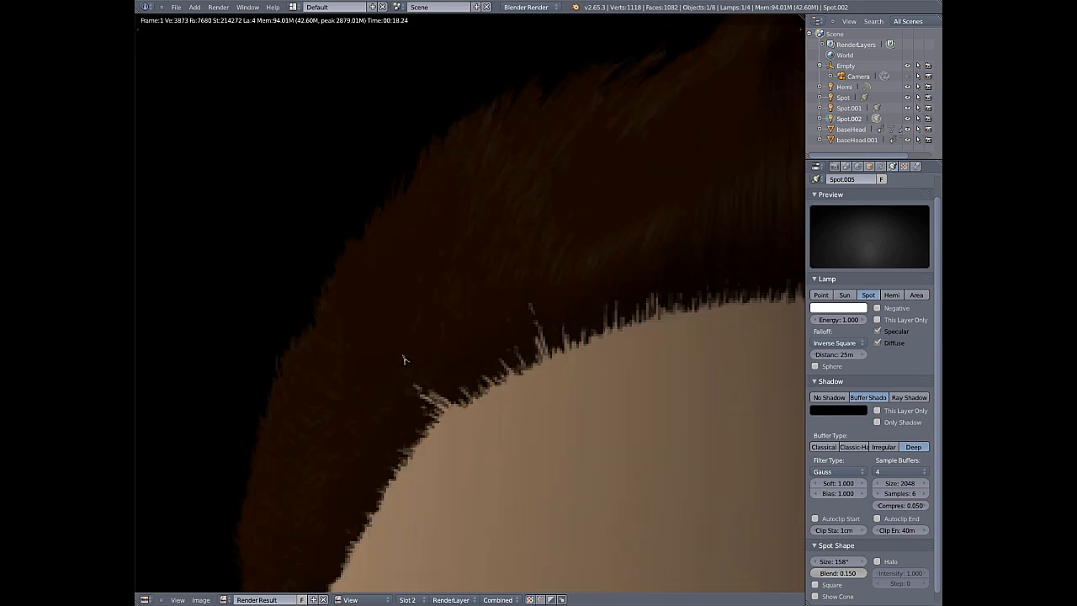
pyautogui.scroll(-3, 403, 360)
pyautogui.scroll(3, 394, 394)
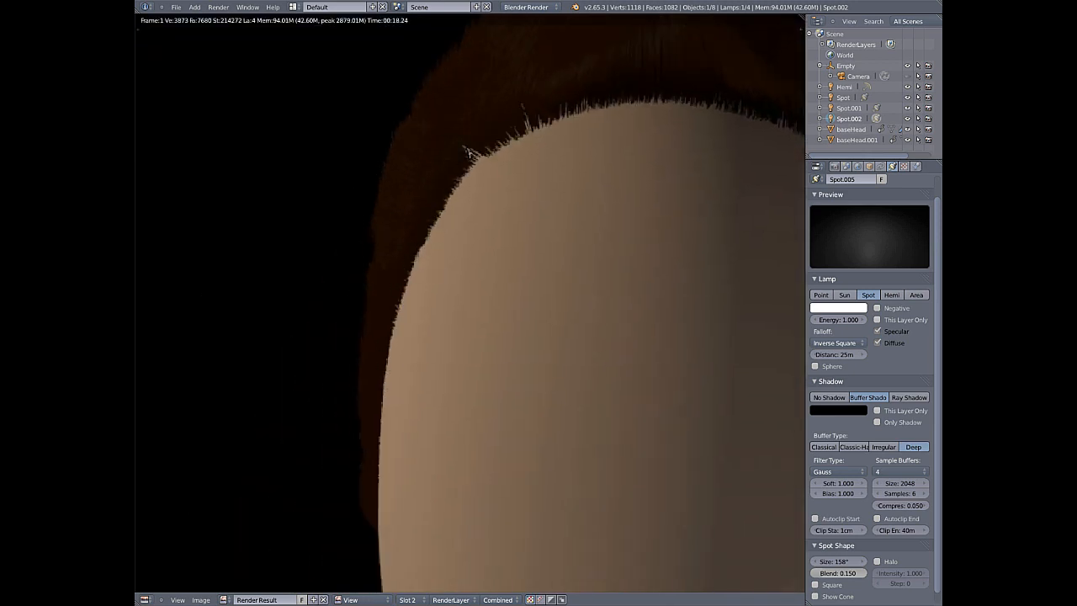
pyautogui.scroll(-2, 534, 228)
pyautogui.scroll(3, 502, 253)
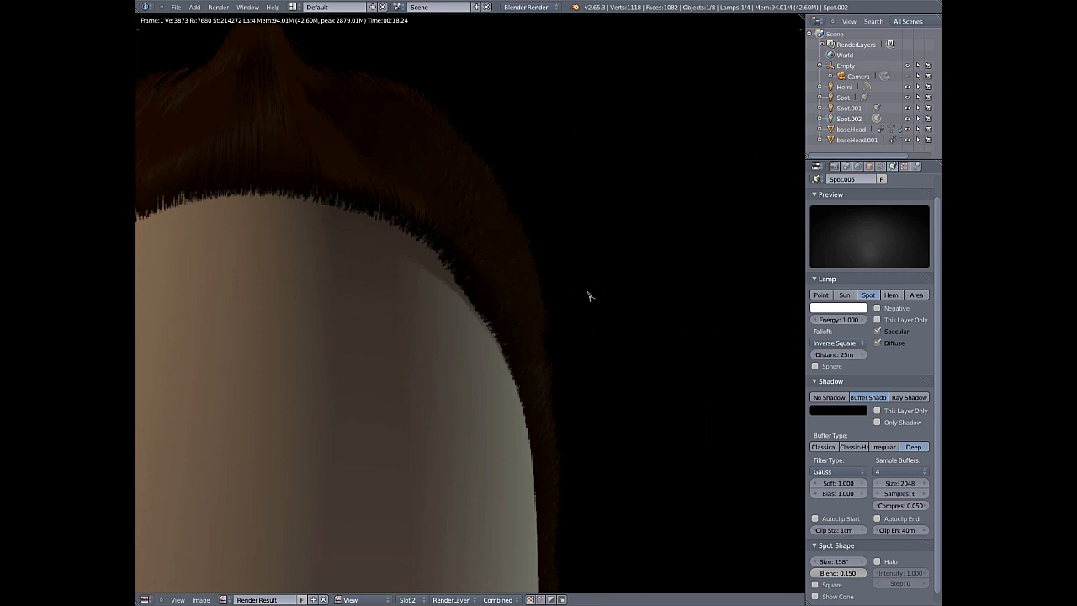
# - Inspect the rendered hair around the temple, the crown and the forehead for shadow and highlight quality
pyautogui.moveTo(493, 280); pyautogui.dragTo(437, 173, button='middle')
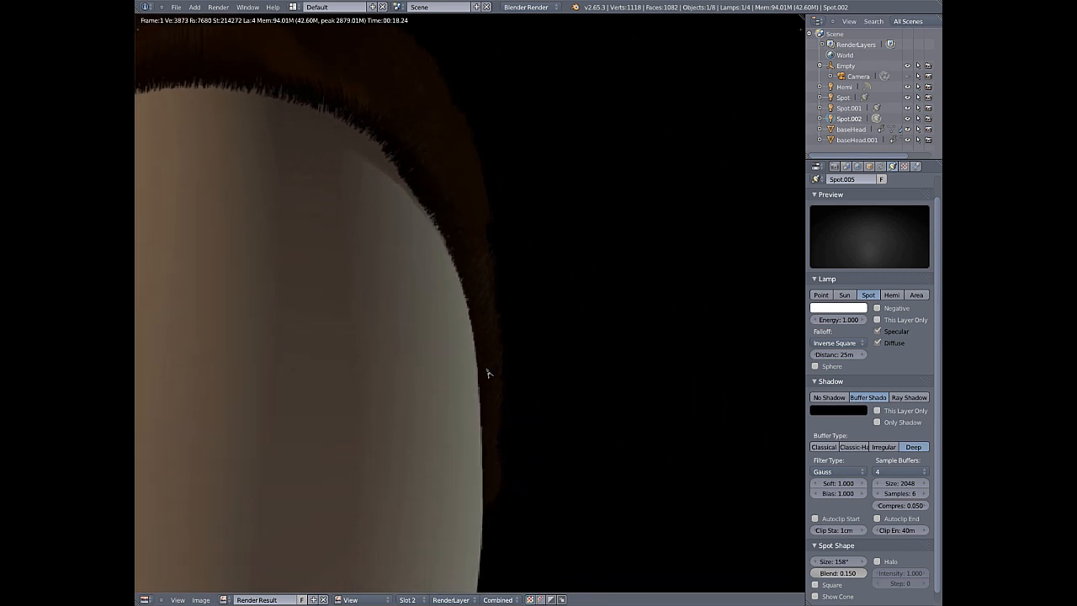
pyautogui.scroll(-4, 488, 373)
pyautogui.scroll(5, 439, 287)
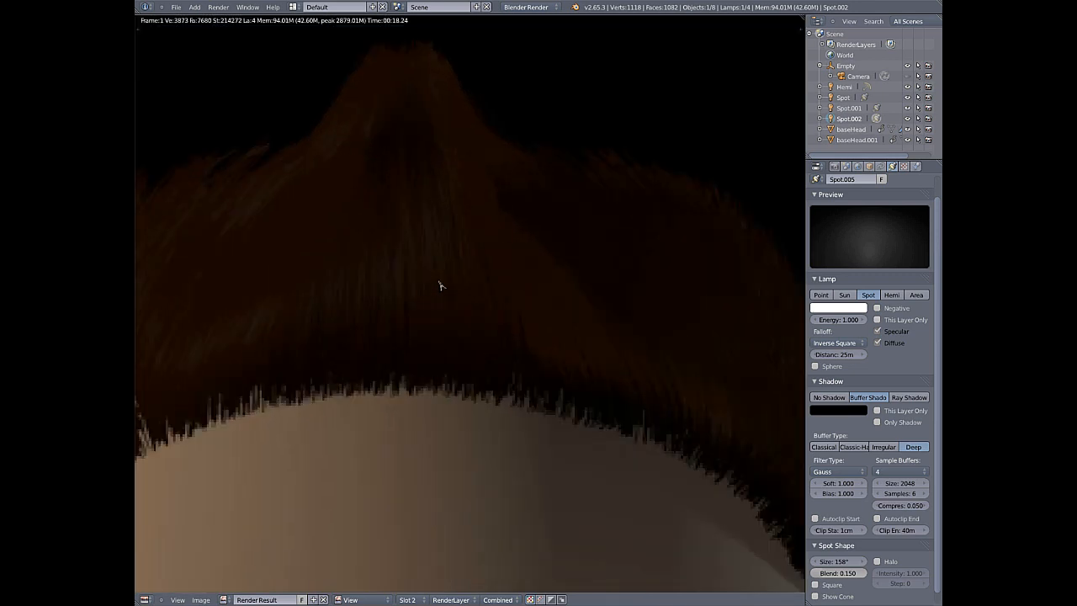
pyautogui.scroll(-3, 440, 286)
pyautogui.scroll(1, 500, 207)
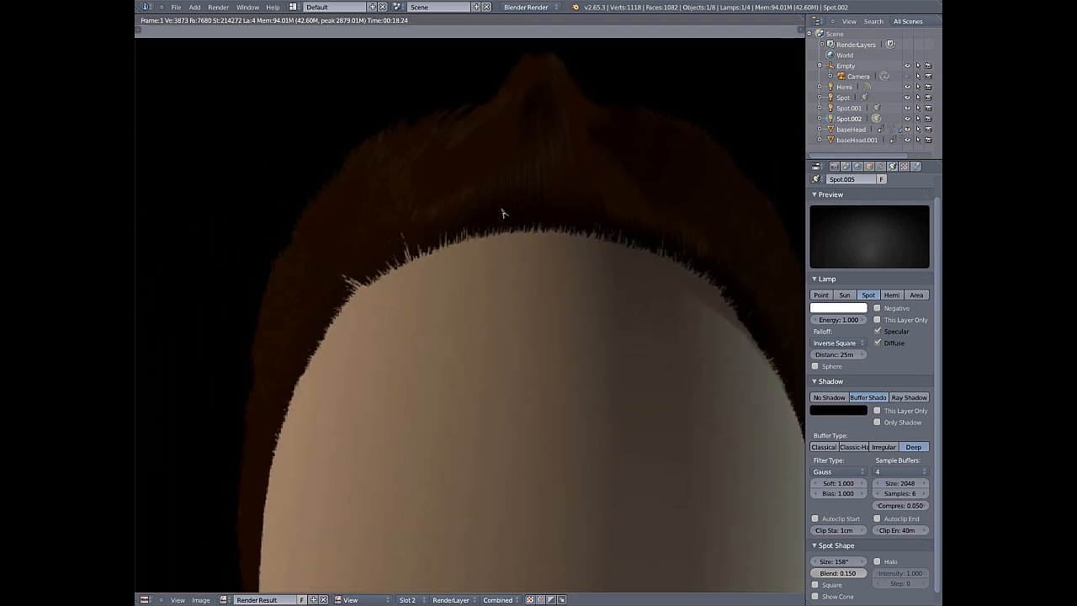
pyautogui.scroll(-2, 503, 213)
pyautogui.scroll(3, 542, 152)
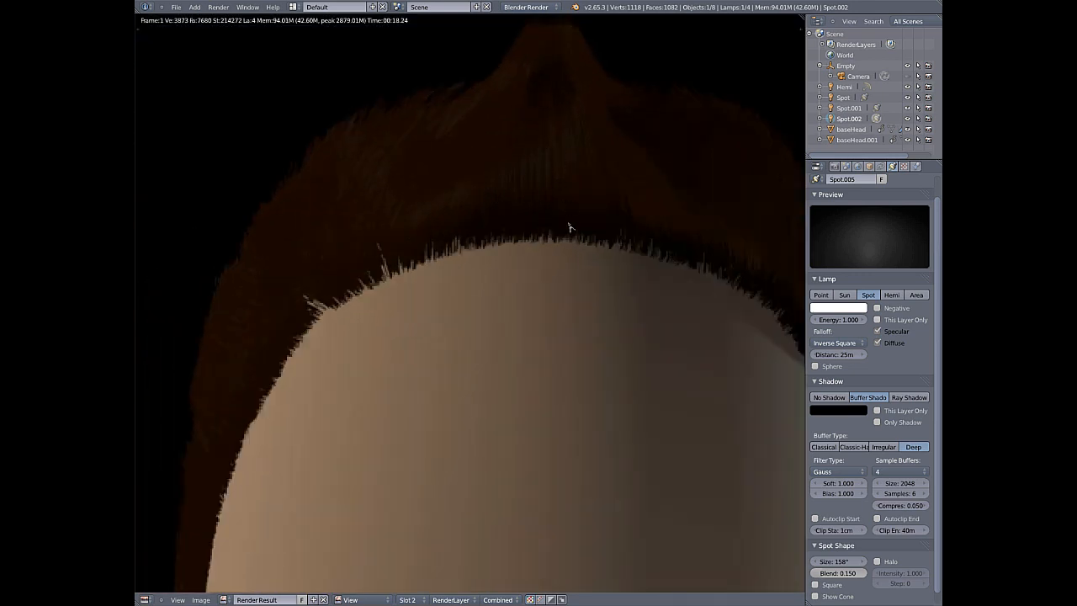
pyautogui.moveTo(427, 220); pyautogui.dragTo(340, 271, button='middle')
pyautogui.scroll(-2, 340, 271)
pyautogui.moveTo(512, 348); pyautogui.dragTo(469, 225, button='middle')
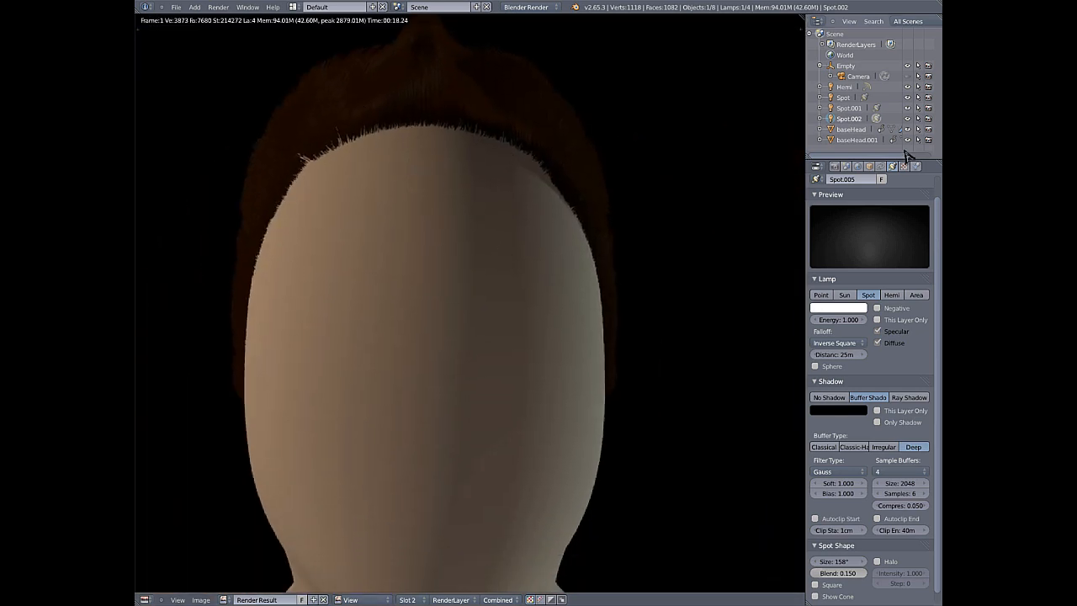
# - Select baseHead.001 and set its hair material's specular intensity to 0.01
pyautogui.click(856, 140)
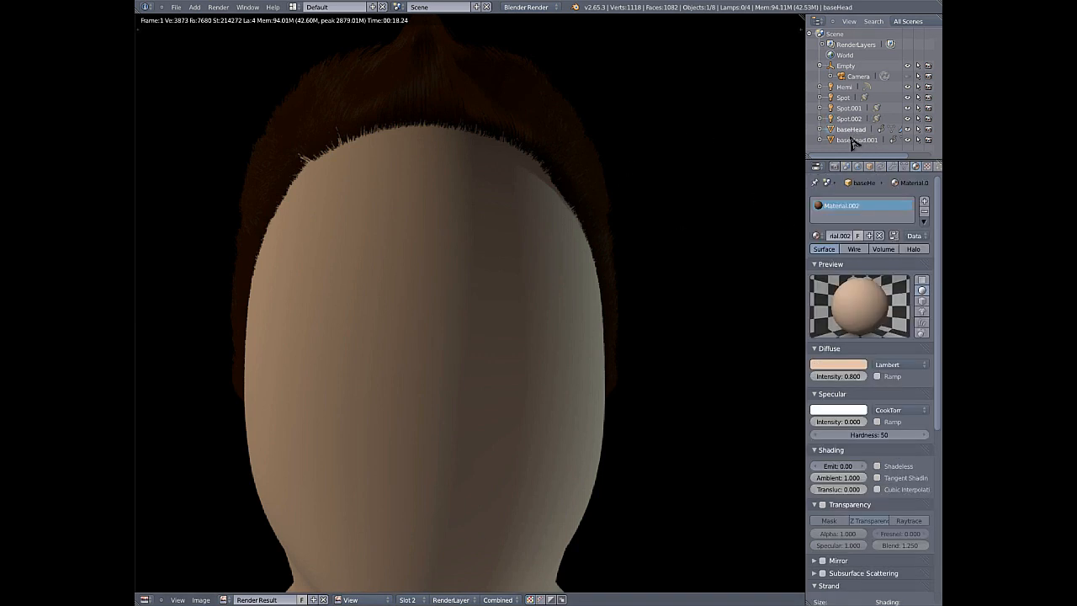
pyautogui.click(838, 431)
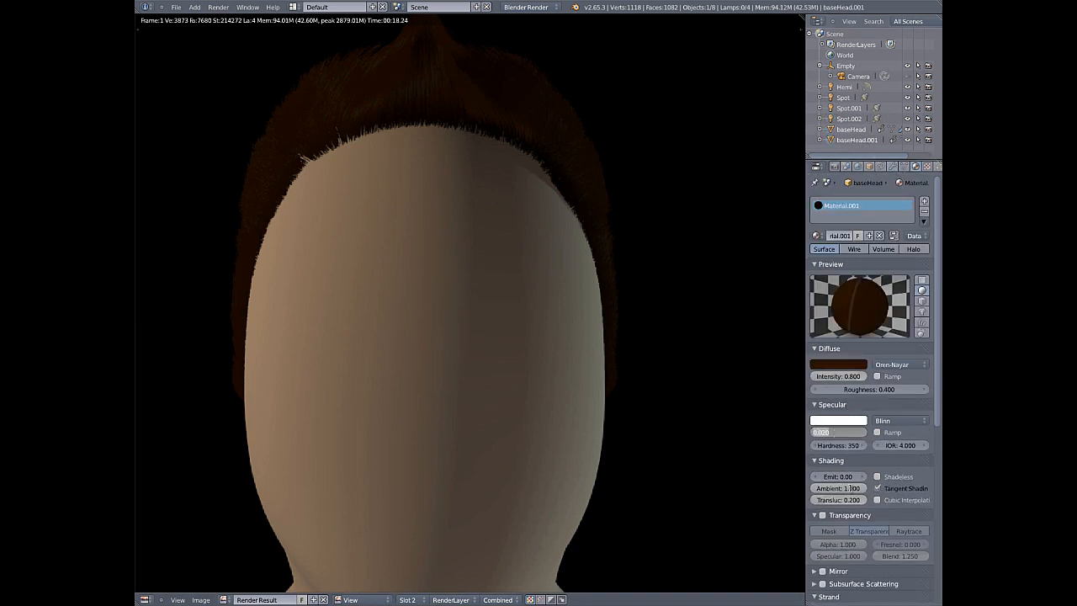
pyautogui.write('.01')
pyautogui.press('Return')
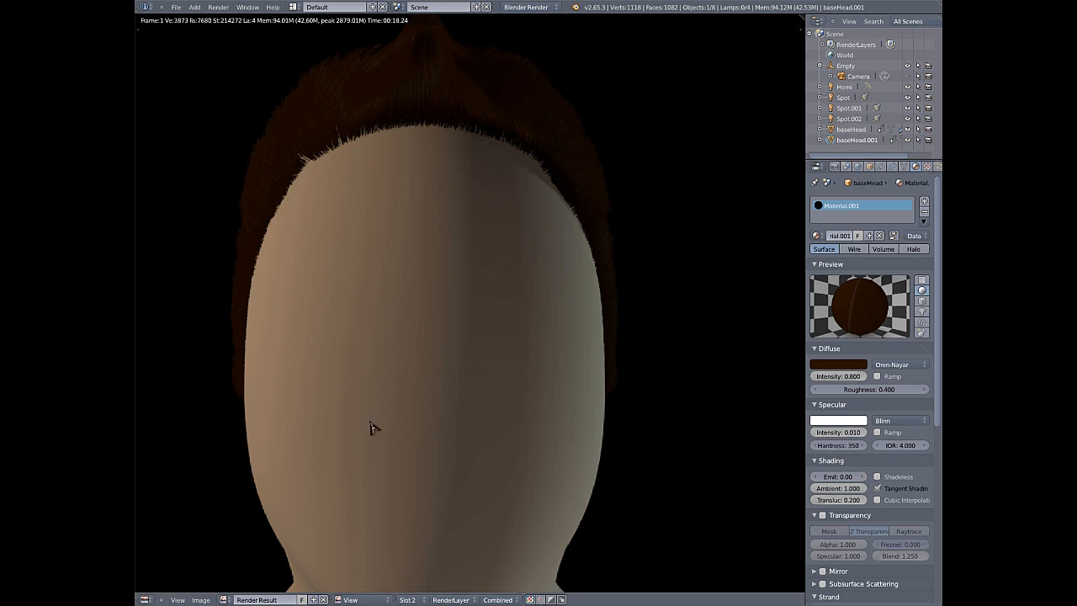
# - Render the head again and examine how the hair highlights and hairline shadows look with the adjusted specular intensity
pyautogui.press('F12')
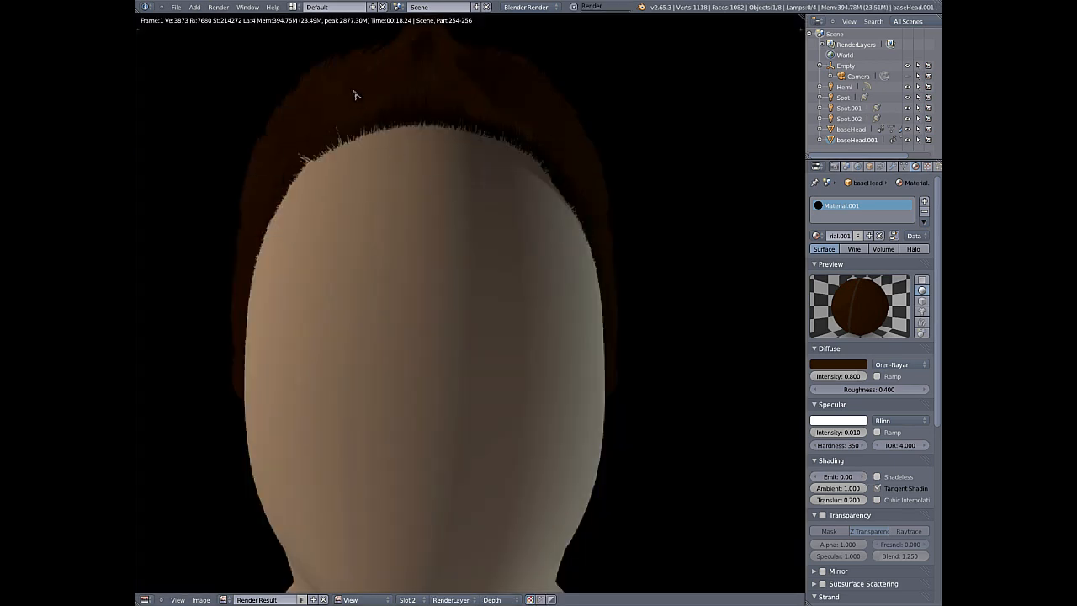
pyautogui.scroll(4, 368, 101)
pyautogui.scroll(-3, 368, 101)
pyautogui.moveTo(368, 108); pyautogui.dragTo(293, 245, button='middle')
pyautogui.moveTo(523, 316); pyautogui.dragTo(403, 234, button='middle')
pyautogui.scroll(2, 530, 373)
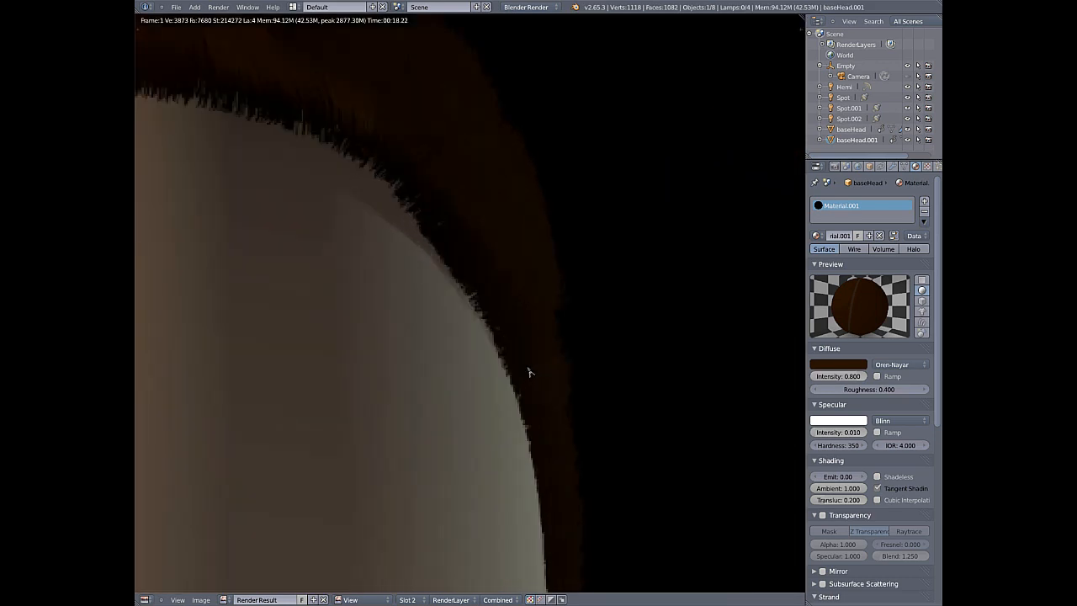
pyautogui.scroll(-3, 516, 356)
pyautogui.moveTo(400, 290)
pyautogui.mouseDown(button='middle')
pyautogui.moveTo(348, 289)
pyautogui.moveTo(421, 283)
pyautogui.mouseUp(button='middle')
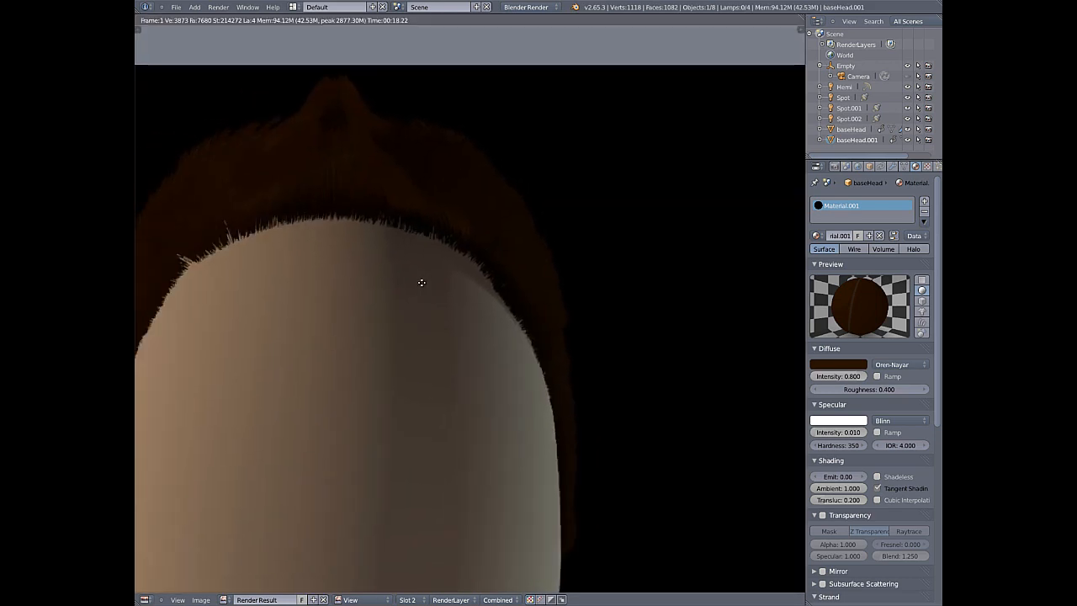
# - Examine the rendered hairline shadows on both sides of the forehead, up close and across the whole head
pyautogui.scroll(4, 468, 272)
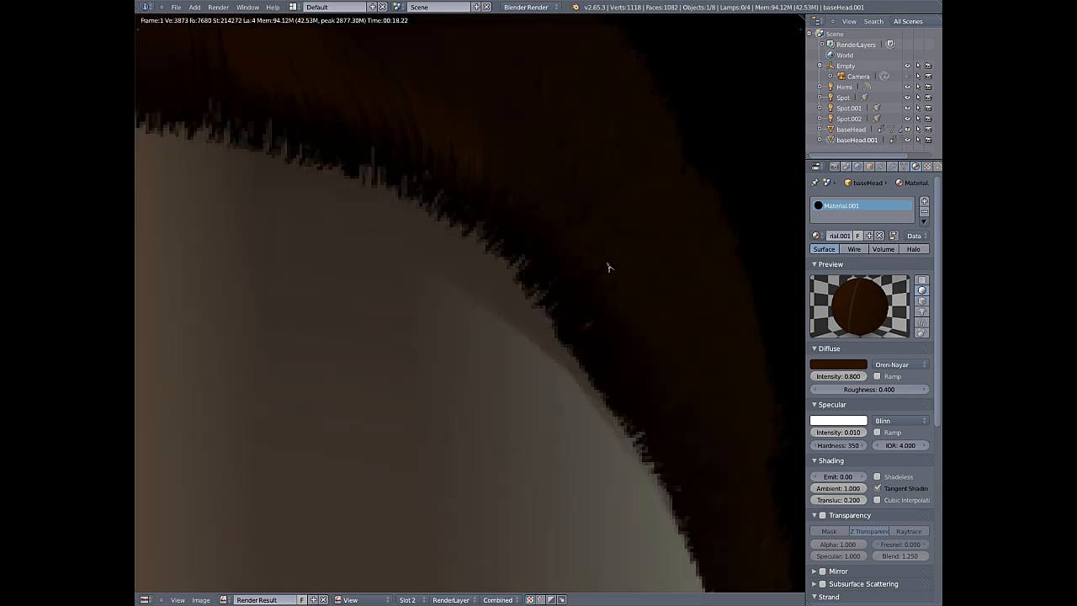
pyautogui.scroll(-3, 538, 336)
pyautogui.moveTo(411, 305); pyautogui.dragTo(597, 241, button='middle')
pyautogui.moveTo(309, 298); pyautogui.dragTo(500, 196, button='middle')
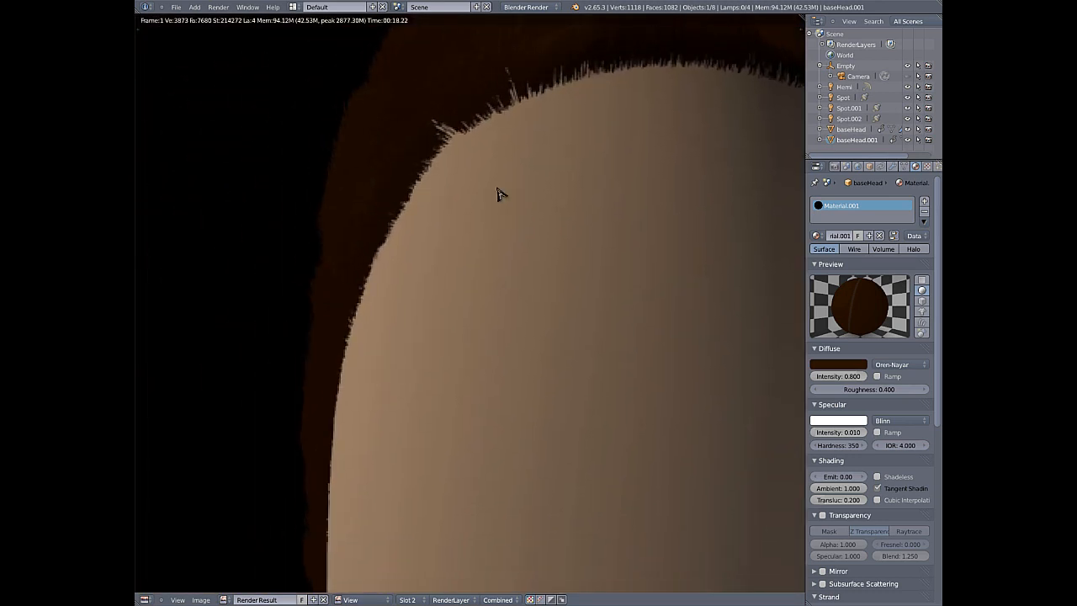
pyautogui.moveTo(358, 240); pyautogui.dragTo(376, 208, button='middle')
pyautogui.scroll(-3, 300, 115)
pyautogui.scroll(-3, 403, 197)
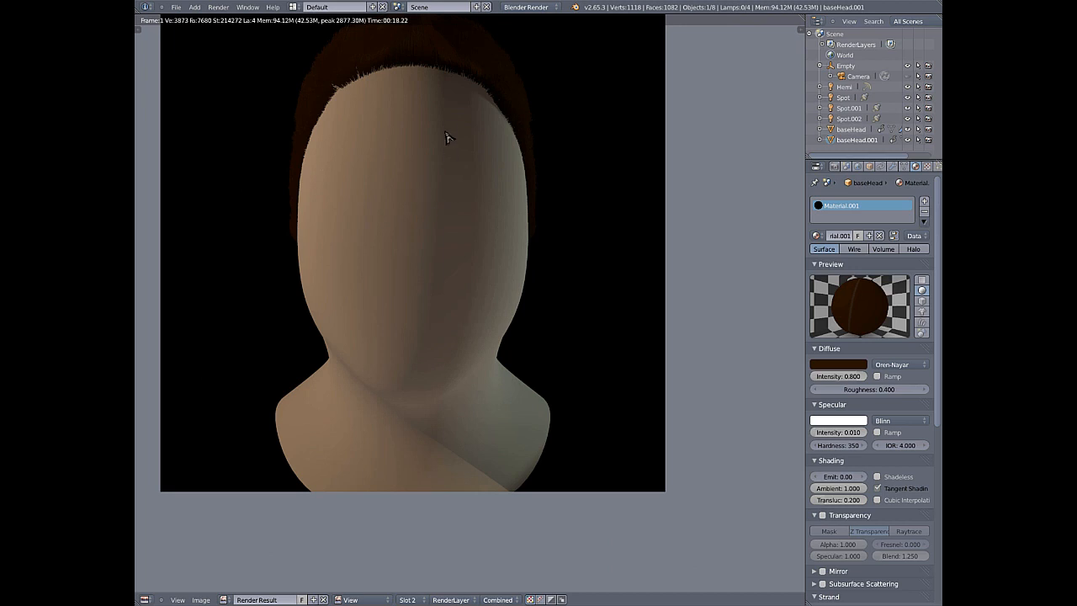
pyautogui.moveTo(448, 137); pyautogui.dragTo(446, 241, button='middle')
pyautogui.scroll(4, 455, 202)
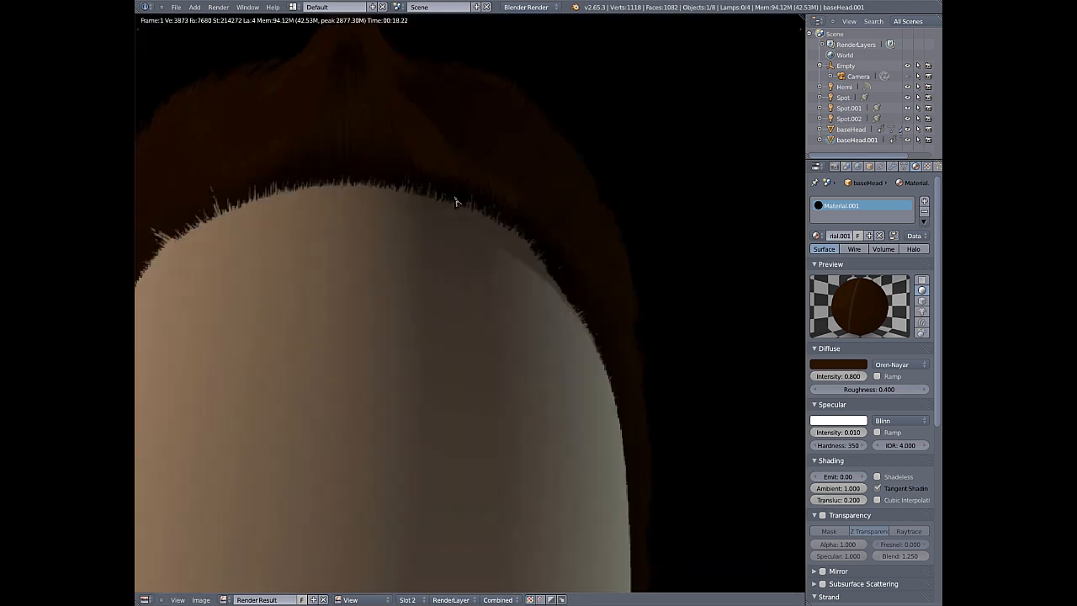
pyautogui.scroll(1, 455, 202)
pyautogui.scroll(-5, 452, 198)
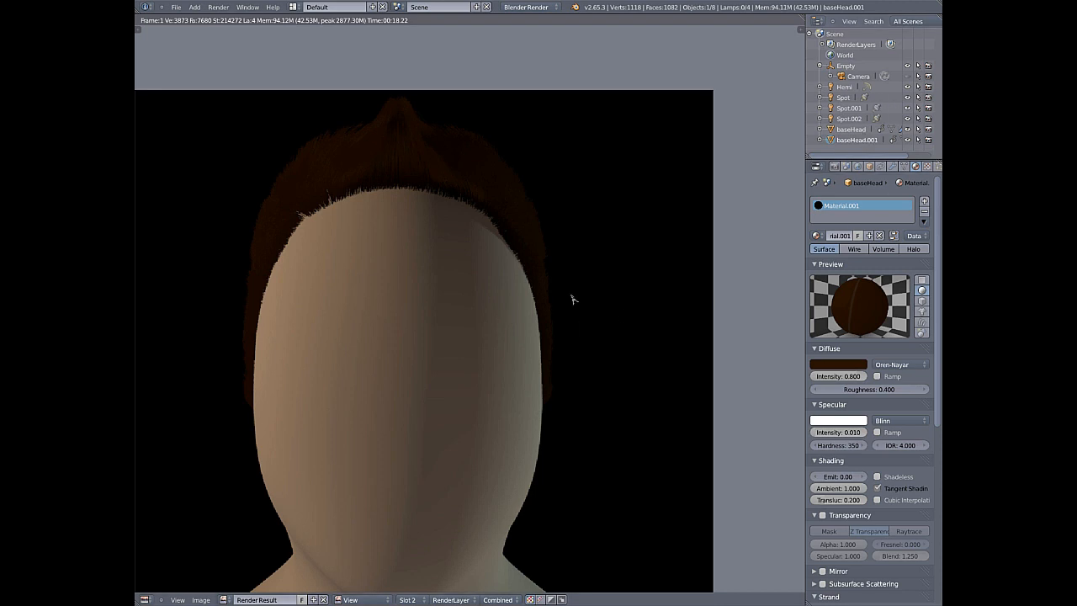
pyautogui.scroll(-1, 473, 284)
pyautogui.scroll(2, 428, 292)
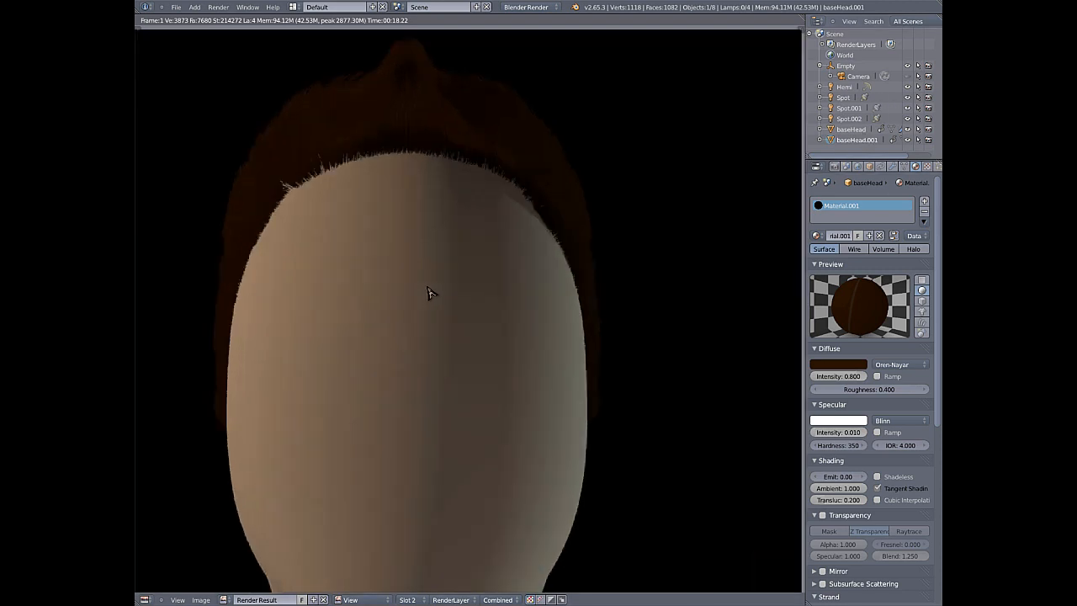
# - Examine the rendered hair at the crown and both upper sides for shading and strand detail
pyautogui.moveTo(384, 243); pyautogui.dragTo(401, 285, button='middle')
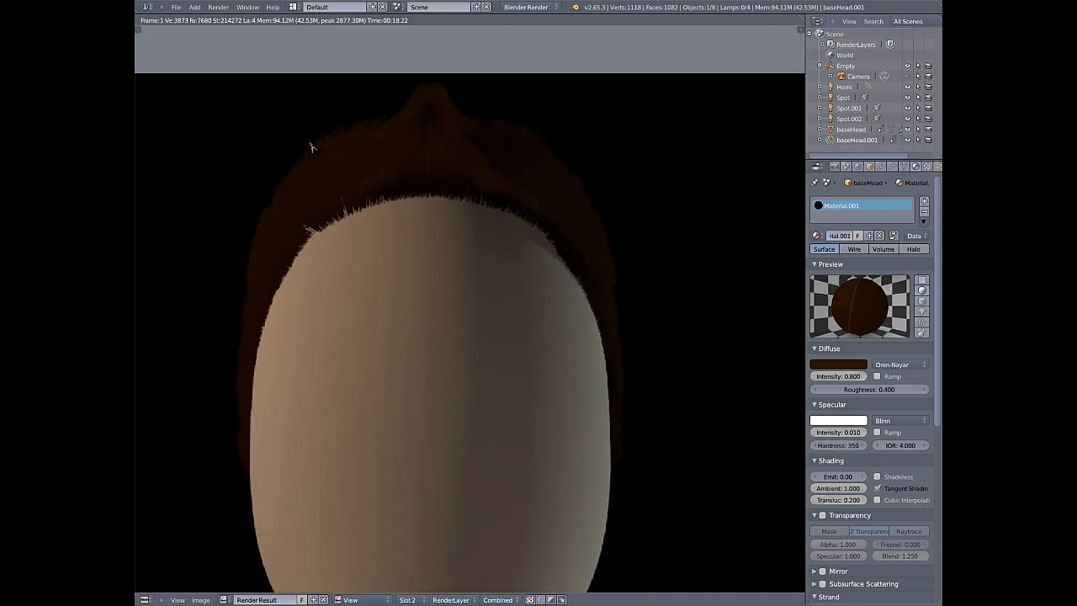
pyautogui.scroll(2, 314, 148)
pyautogui.scroll(2, 527, 144)
pyautogui.moveTo(364, 139); pyautogui.dragTo(430, 204, button='middle')
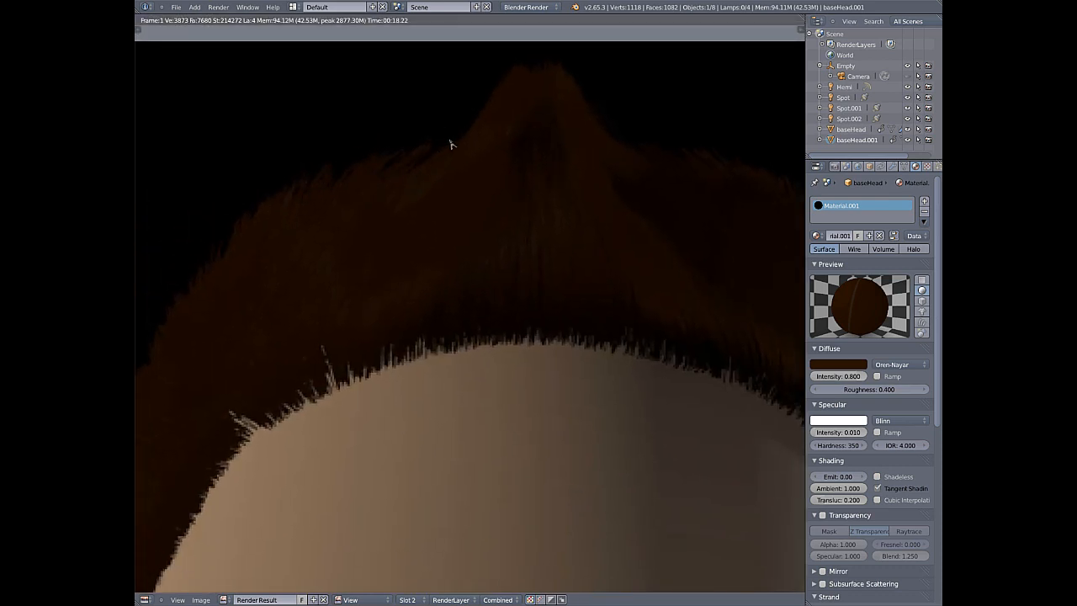
pyautogui.moveTo(420, 253); pyautogui.dragTo(613, 61, button='middle')
pyautogui.moveTo(534, 132); pyautogui.dragTo(313, 290, button='middle')
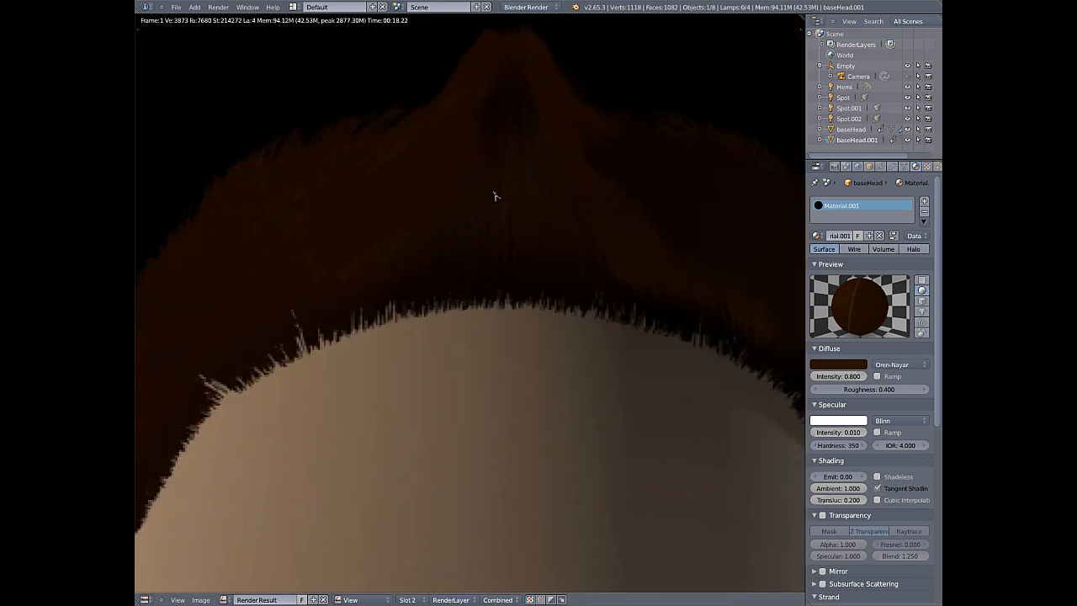
pyautogui.moveTo(505, 190); pyautogui.dragTo(334, 301, button='middle')
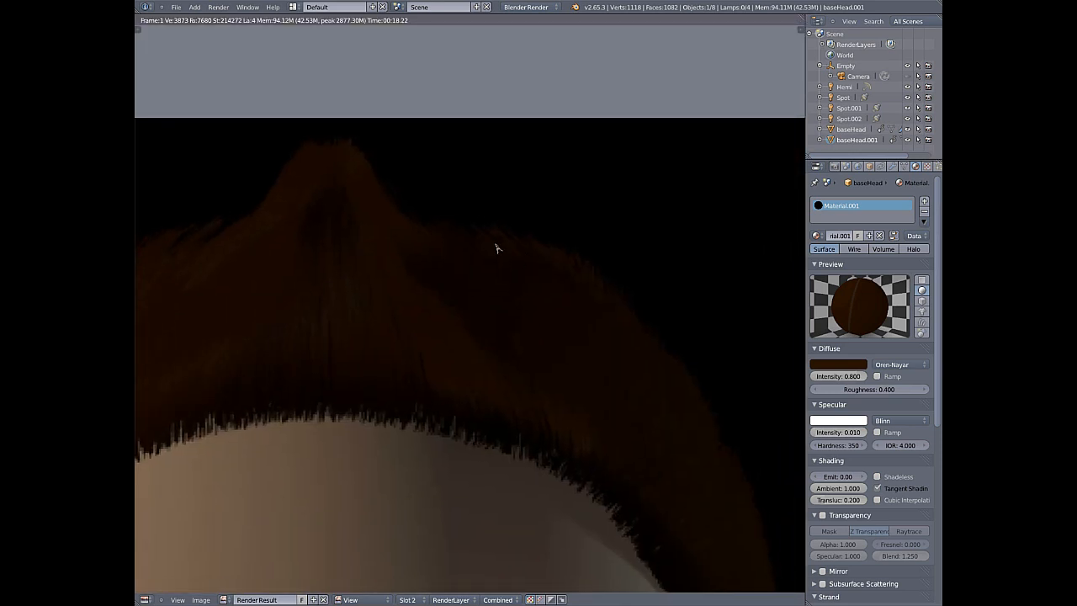
pyautogui.scroll(-5, 496, 249)
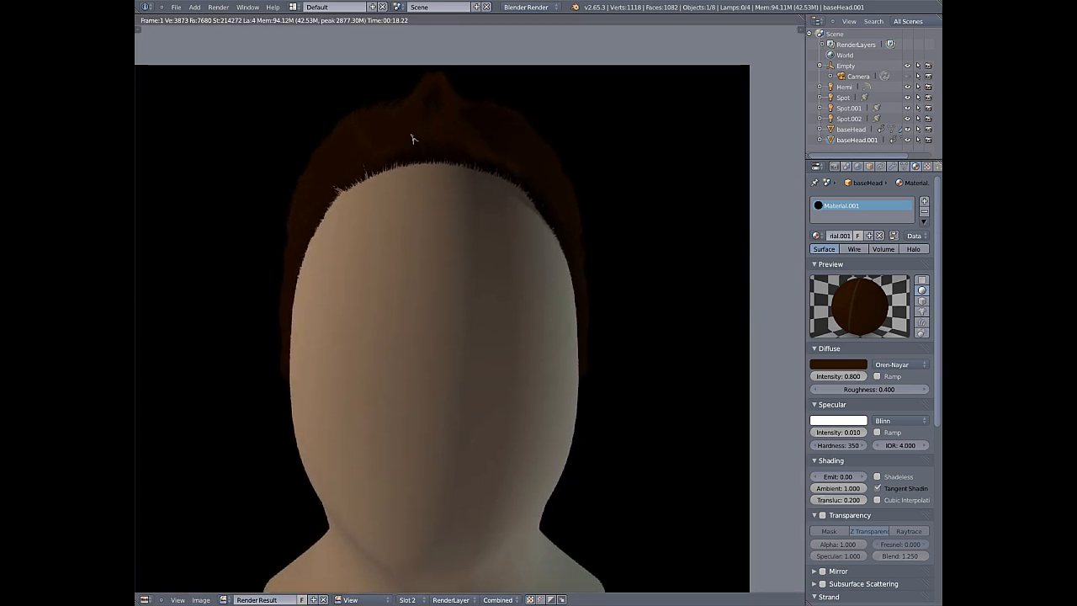
pyautogui.scroll(4, 413, 143)
pyautogui.moveTo(474, 210); pyautogui.dragTo(468, 243, button='middle')
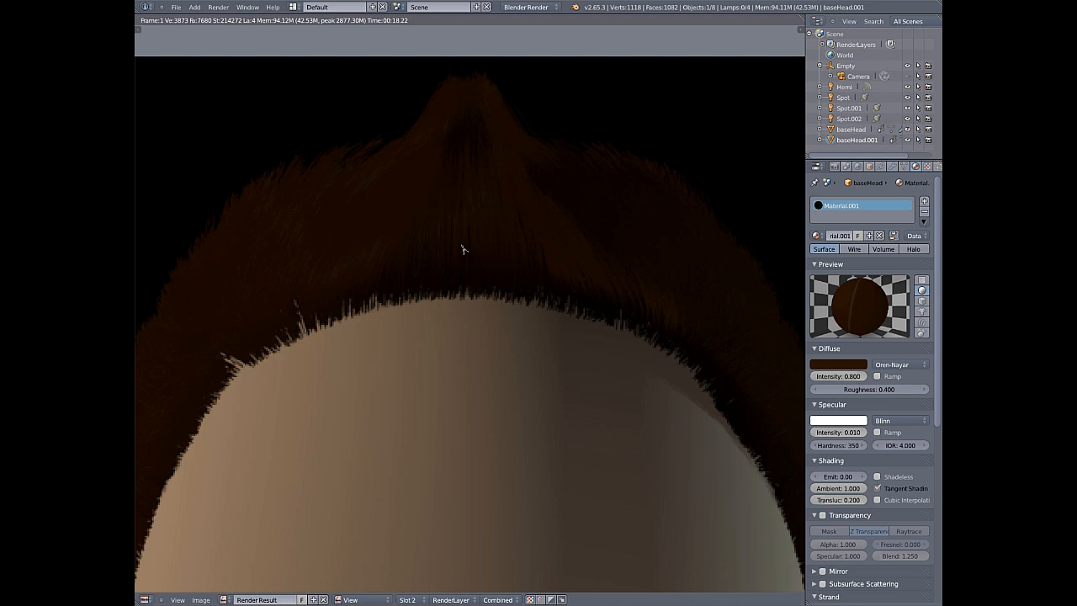
pyautogui.scroll(-2, 285, 233)
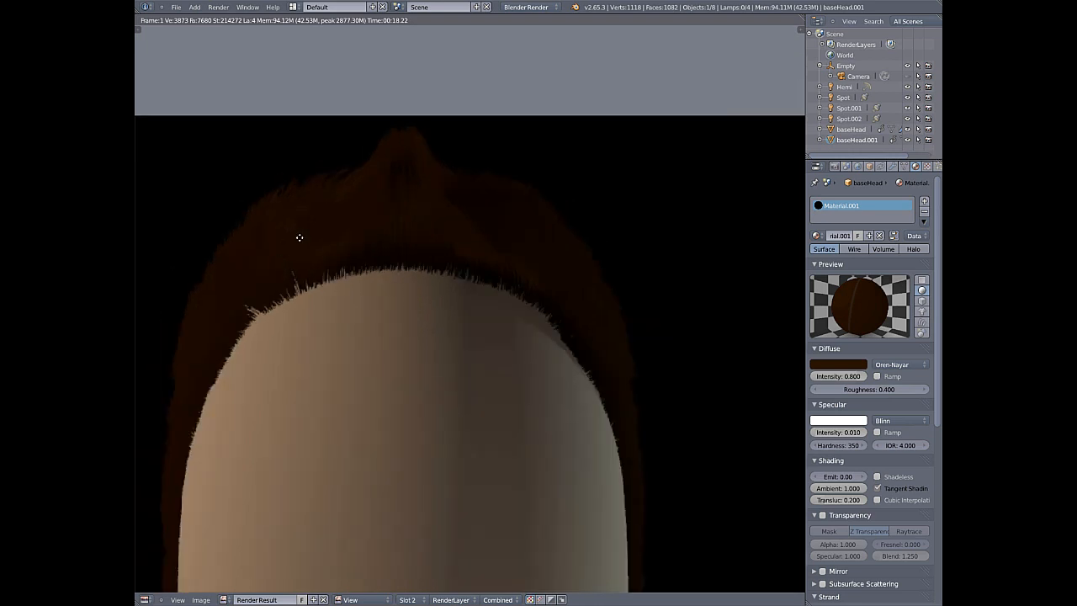
# - Examine the hair tips along the front hairline and temple for hard, blunt strand ends
pyautogui.moveTo(298, 238); pyautogui.dragTo(375, 213, button='middle')
pyautogui.scroll(2, 492, 140)
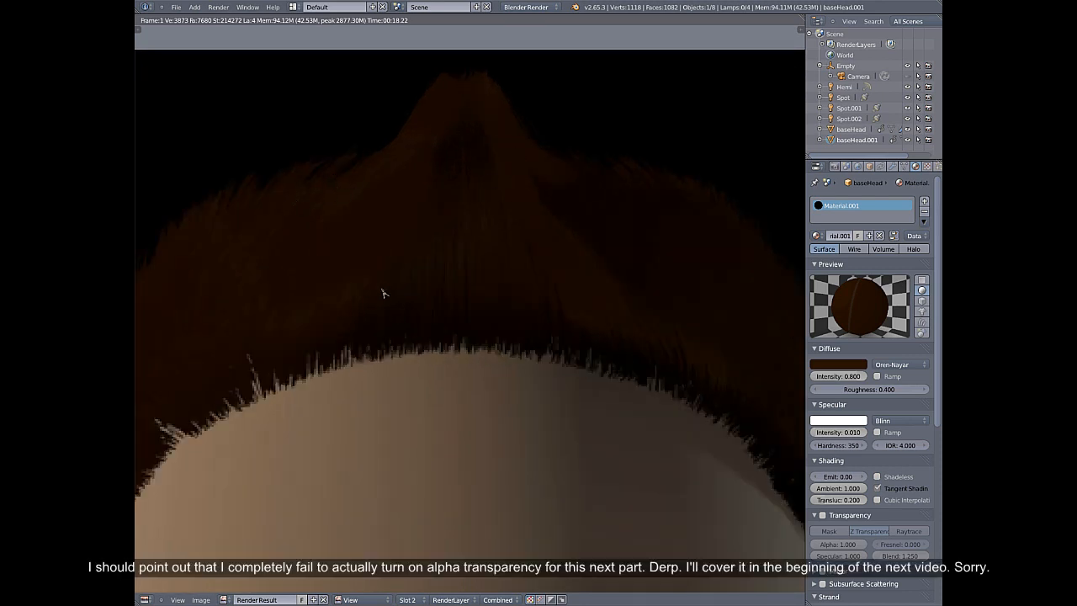
pyautogui.scroll(-2, 384, 293)
pyautogui.moveTo(354, 320); pyautogui.dragTo(511, 128, button='middle')
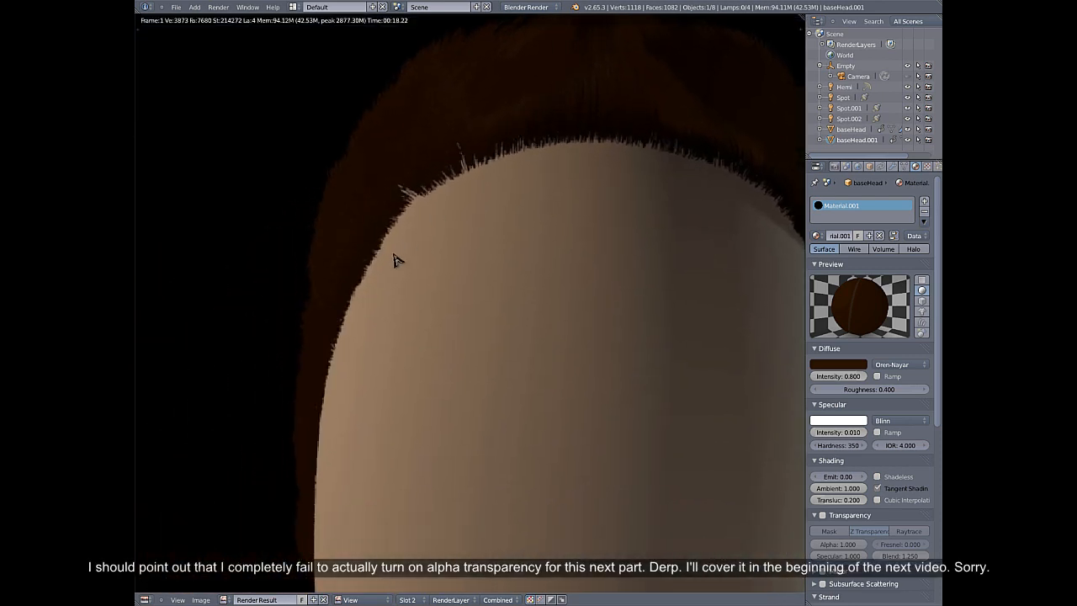
pyautogui.scroll(-5, 383, 269)
pyautogui.scroll(4, 416, 239)
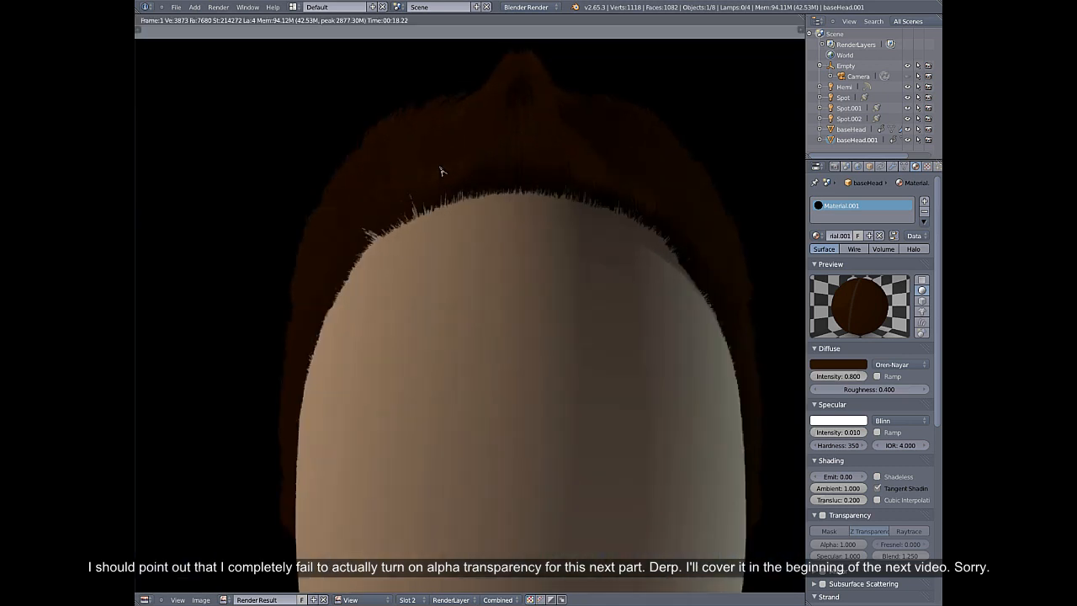
pyautogui.scroll(1, 440, 172)
pyautogui.moveTo(438, 174); pyautogui.dragTo(375, 328, button='middle')
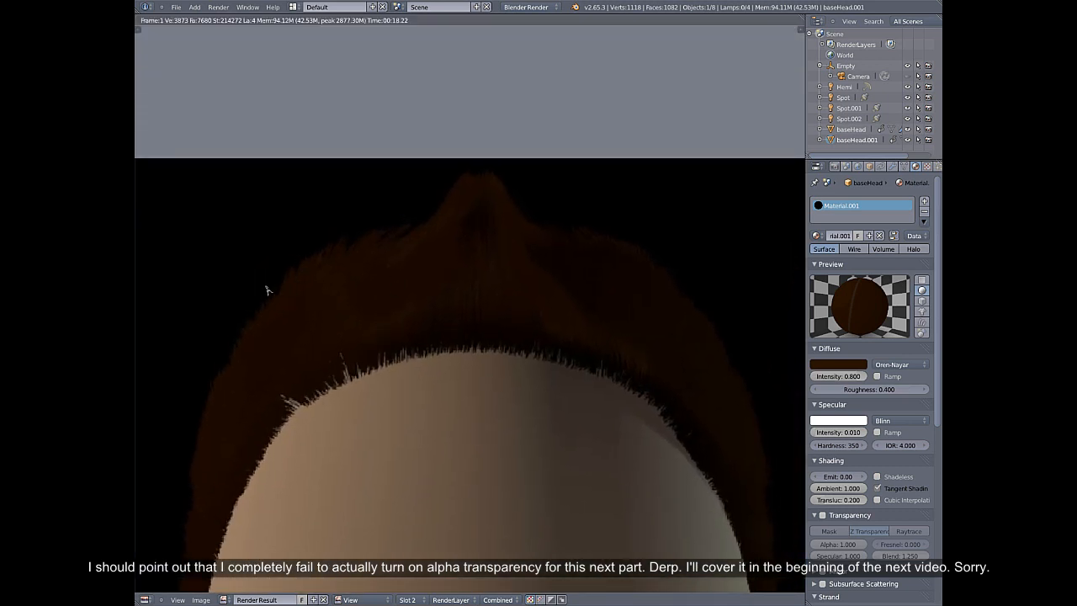
pyautogui.scroll(3, 287, 265)
pyautogui.scroll(-4, 392, 165)
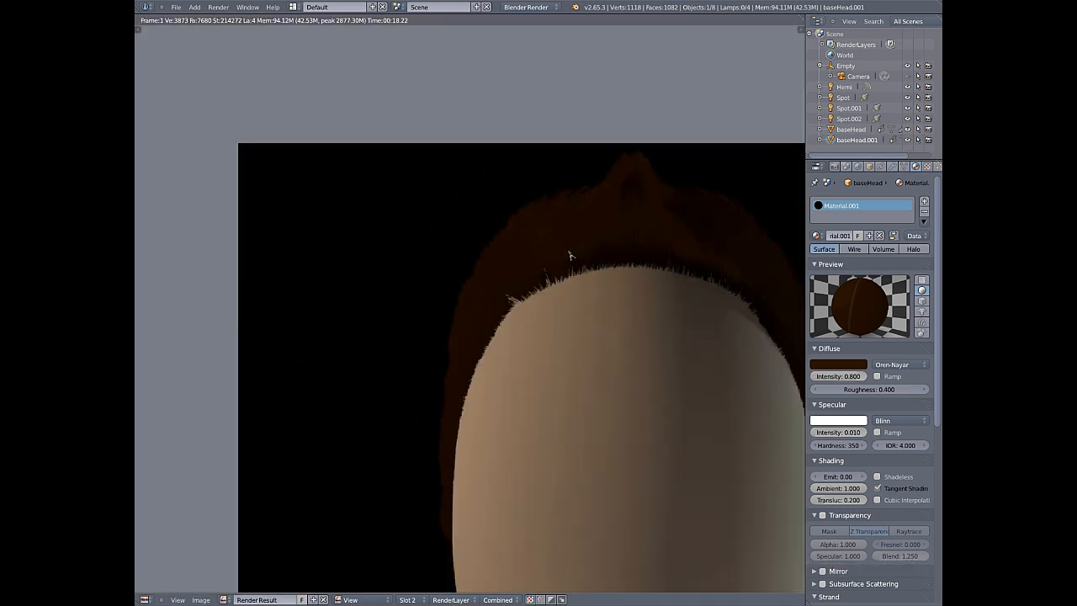
pyautogui.moveTo(569, 252); pyautogui.dragTo(356, 236, button='middle')
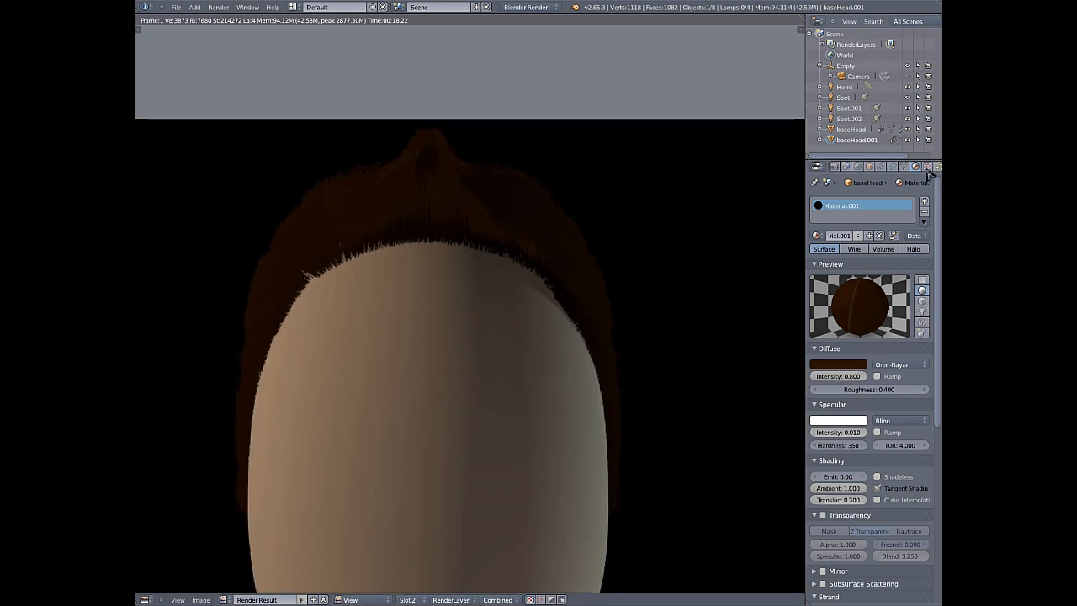
# - Add a new texture to the hair material and set its type to Blend
pyautogui.click(928, 166)
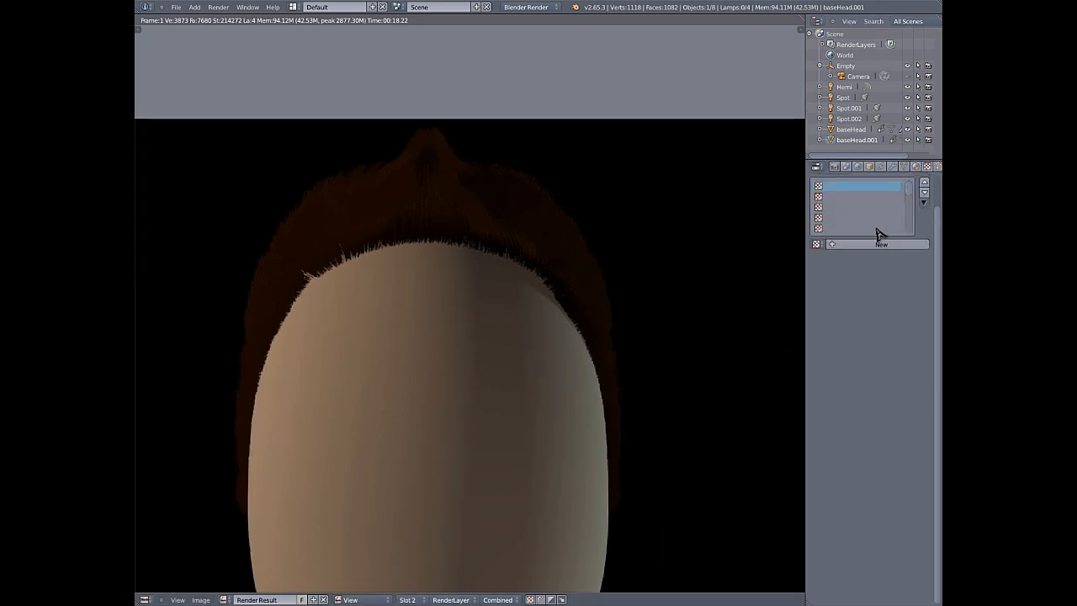
pyautogui.click(916, 165)
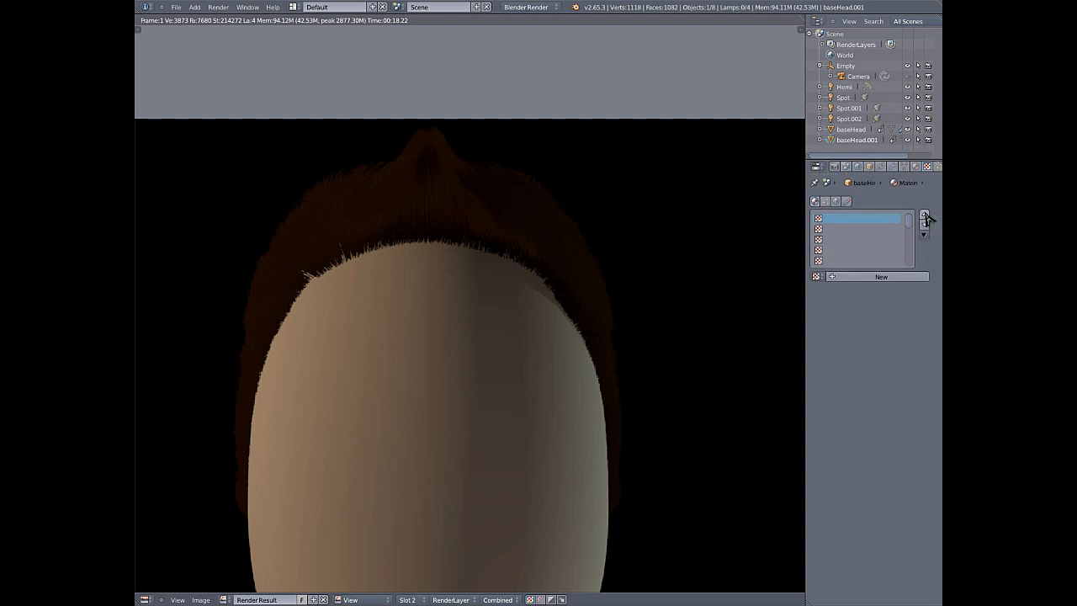
pyautogui.click(882, 280)
pyautogui.click(879, 287)
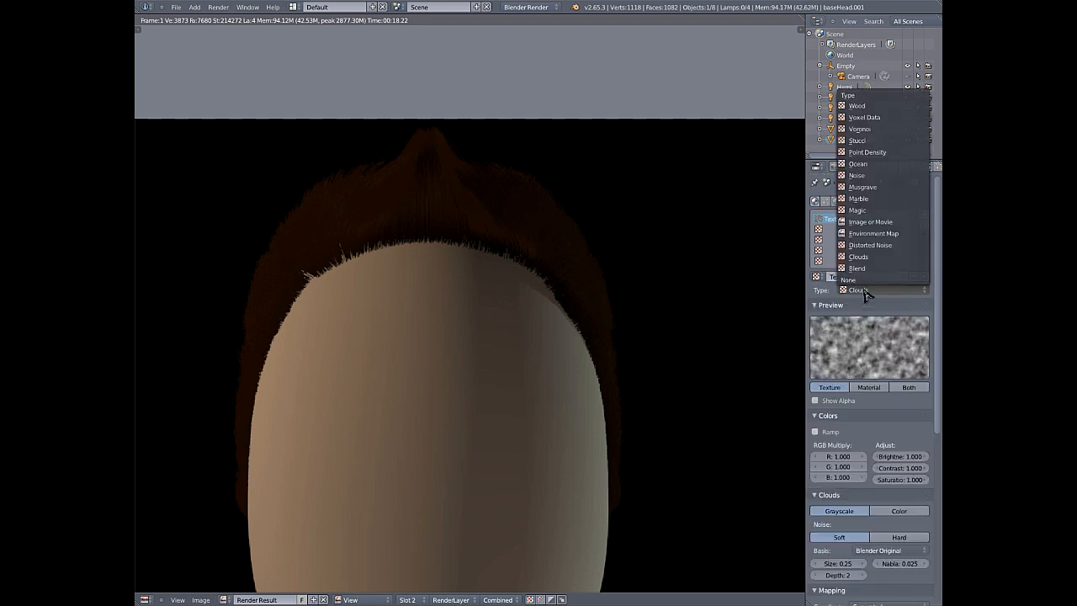
pyautogui.click(865, 271)
pyautogui.scroll(-2, 869, 430)
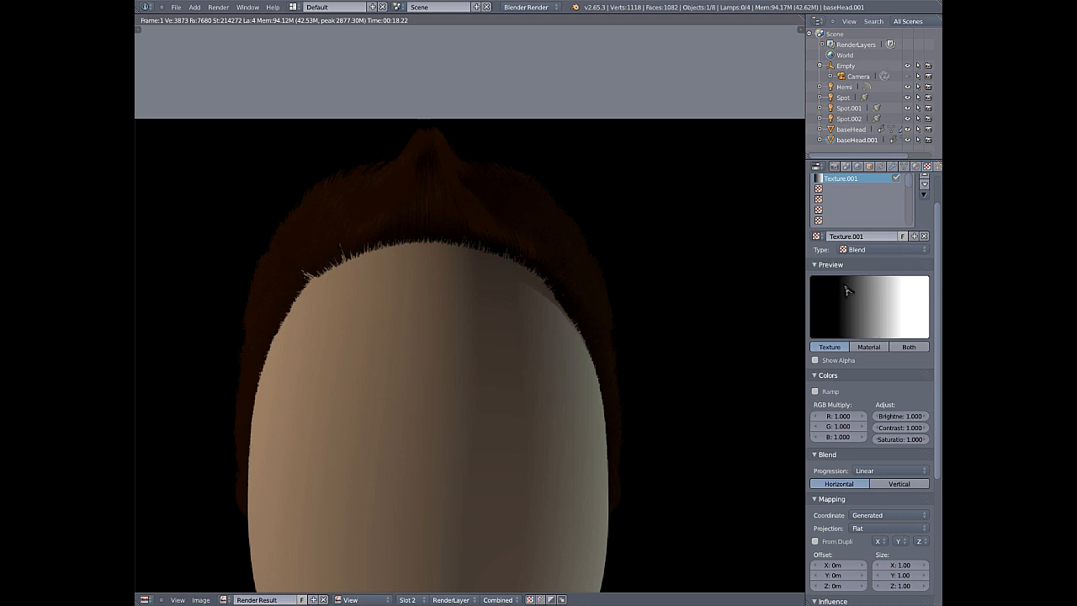
# - Enable the Blend texture's color ramp and set the alpha of its black first stop to 1.00
pyautogui.click(825, 375)
pyautogui.click(822, 375)
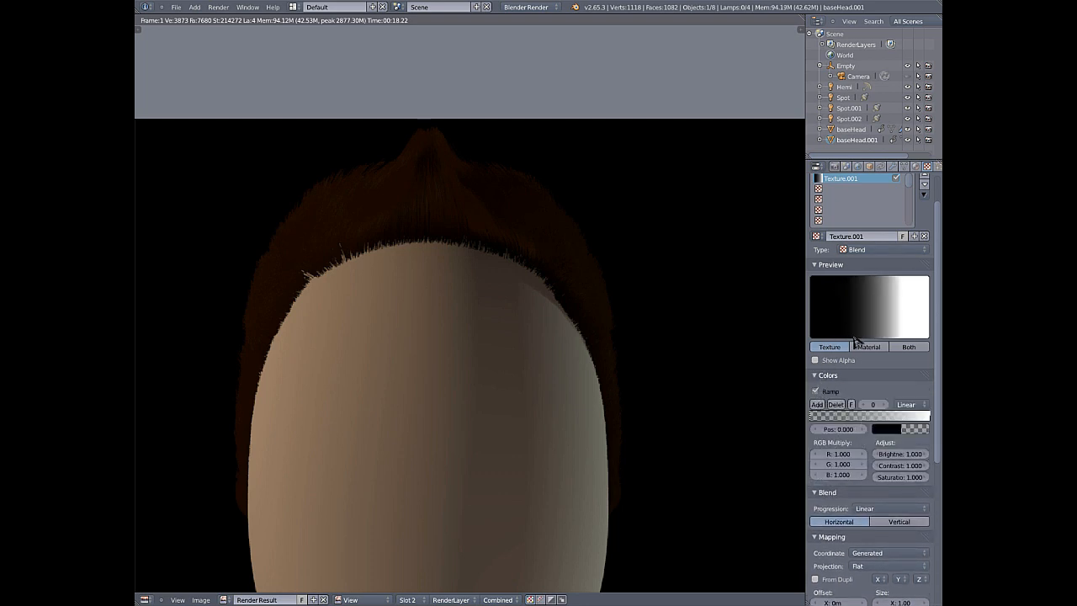
pyautogui.scroll(-4, 836, 382)
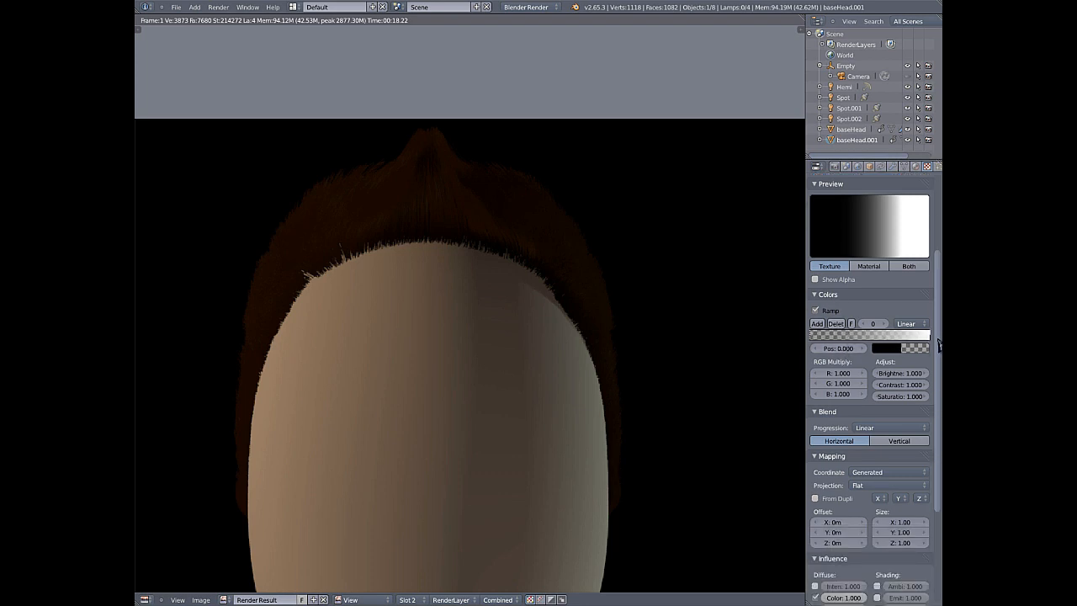
pyautogui.moveTo(928, 337)
pyautogui.mouseDown()
pyautogui.moveTo(911, 339)
pyautogui.moveTo(933, 337)
pyautogui.mouseUp()
pyautogui.moveTo(814, 338)
pyautogui.mouseDown()
pyautogui.moveTo(875, 338)
pyautogui.moveTo(812, 338)
pyautogui.mouseUp()
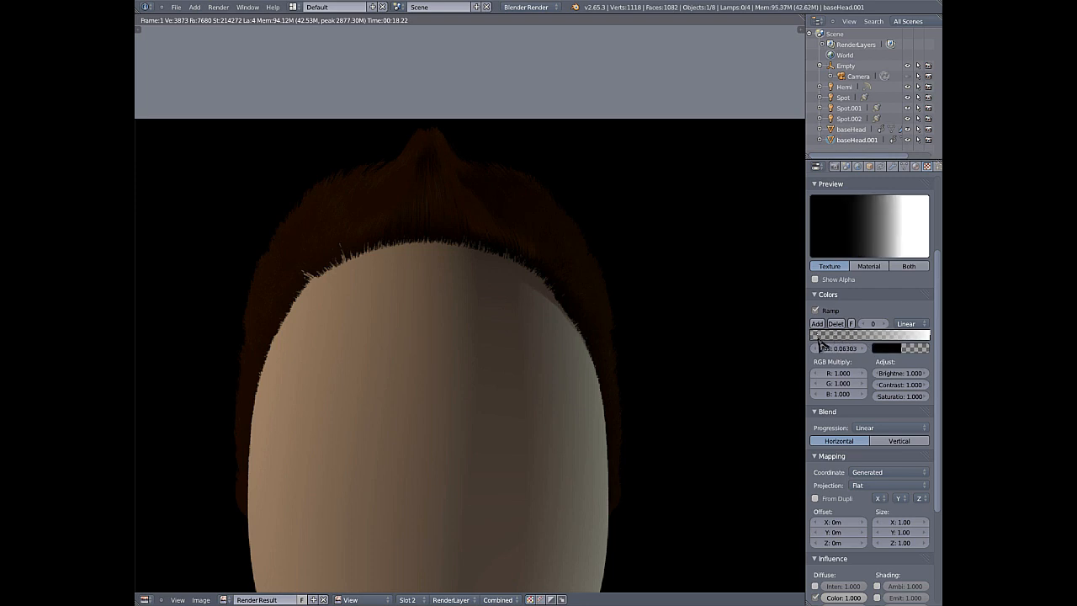
pyautogui.click(883, 348)
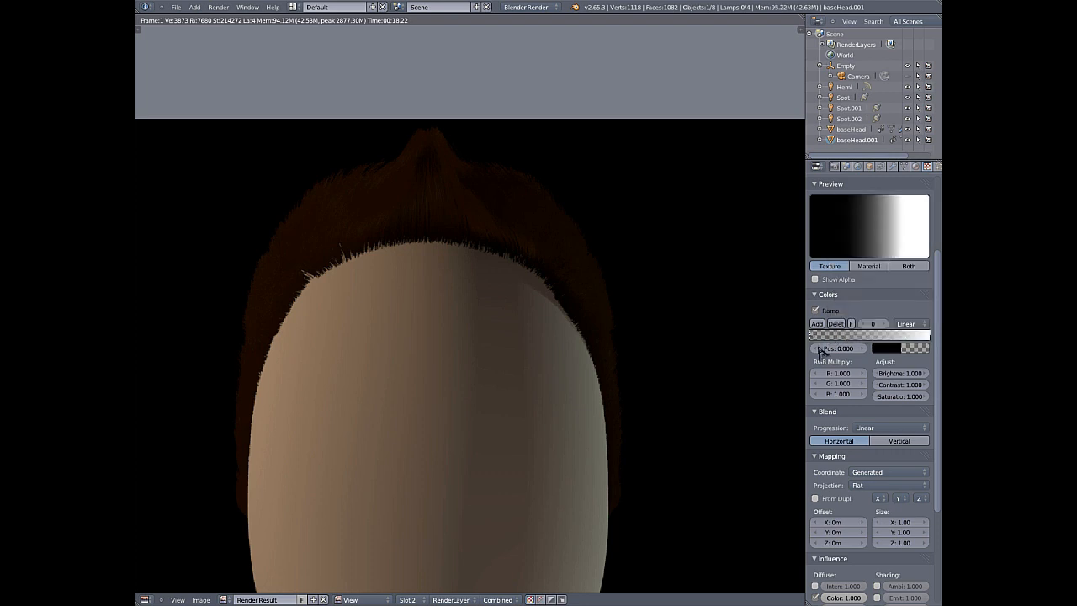
pyautogui.click(894, 356)
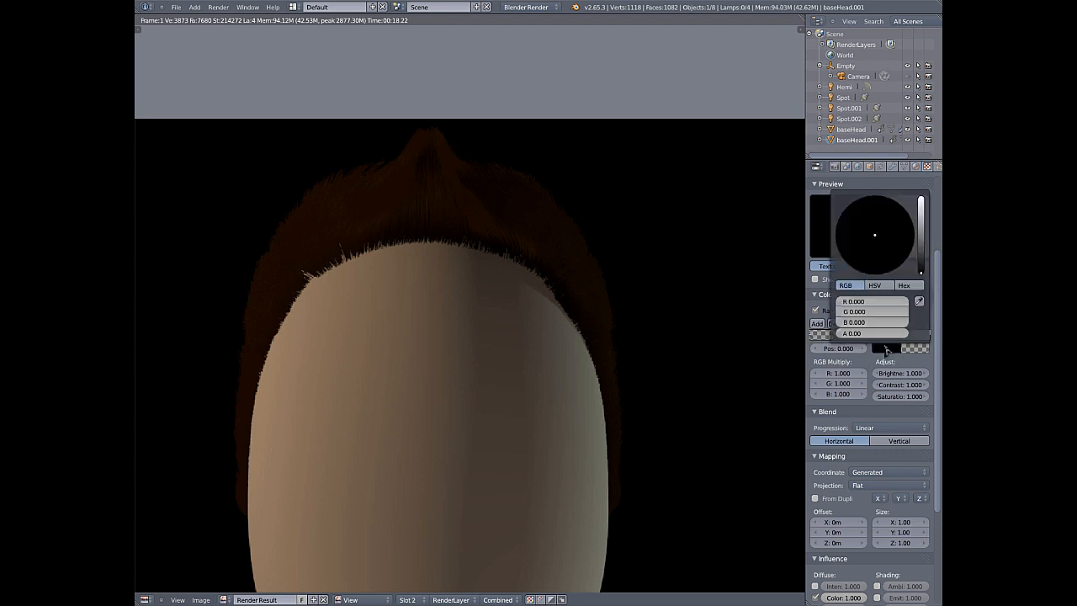
pyautogui.moveTo(858, 334); pyautogui.dragTo(934, 337)
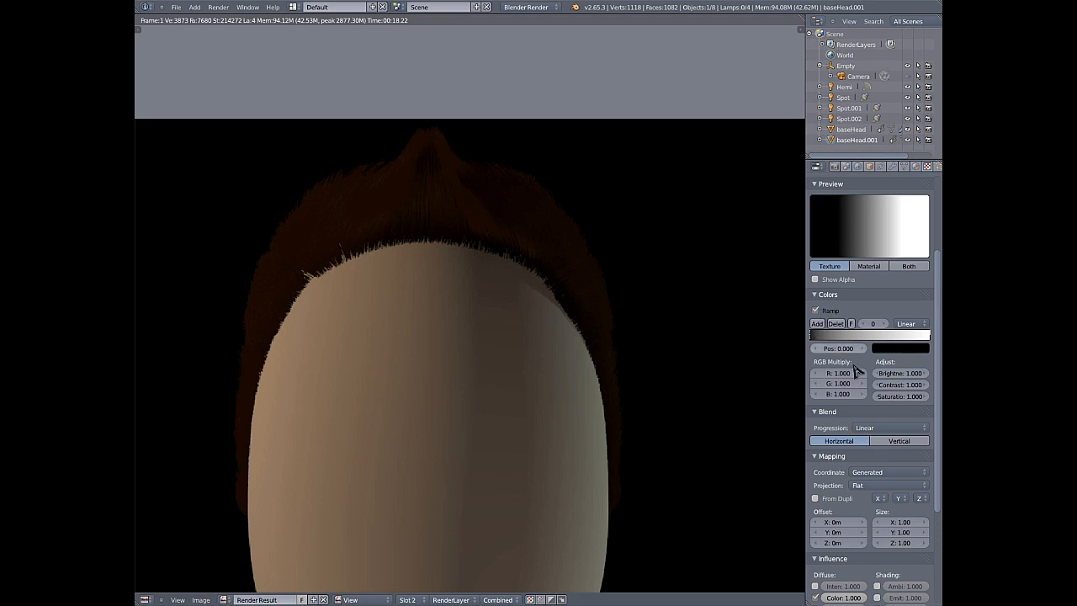
# - Change the ramp's first stop to a dark brown and move it to position 0.345
pyautogui.click(897, 348)
pyautogui.moveTo(919, 235); pyautogui.dragTo(925, 269)
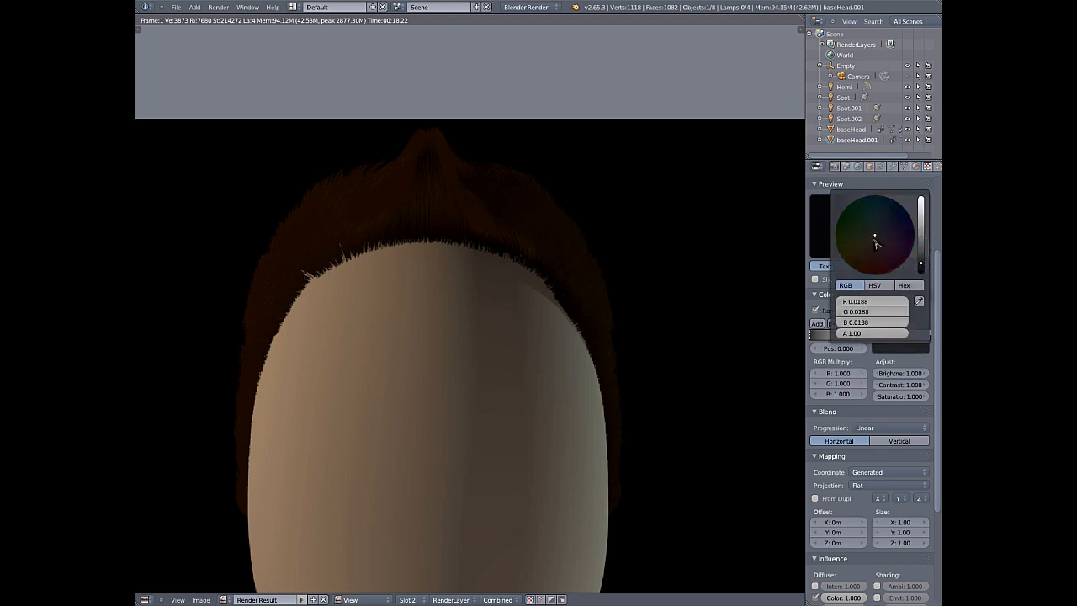
pyautogui.moveTo(878, 243); pyautogui.dragTo(857, 270)
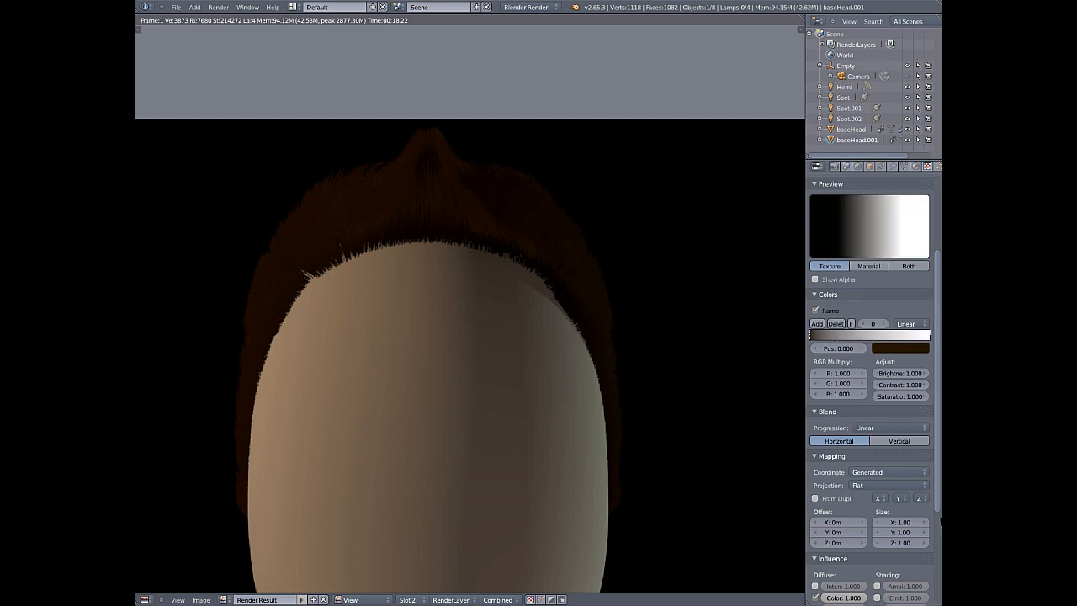
pyautogui.click(930, 337)
pyautogui.click(883, 350)
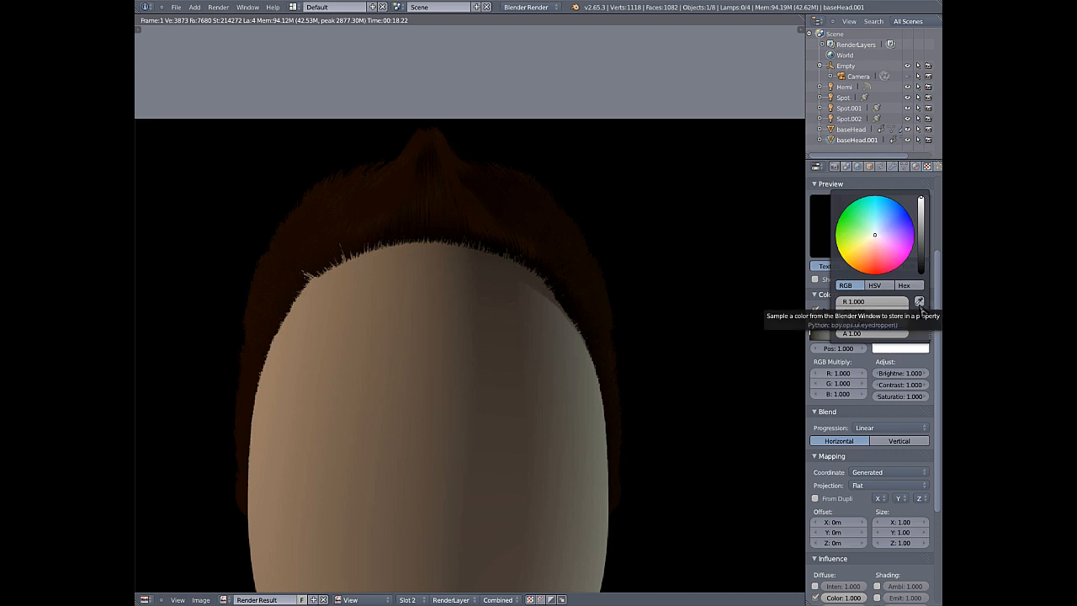
pyautogui.moveTo(813, 335); pyautogui.dragTo(855, 336)
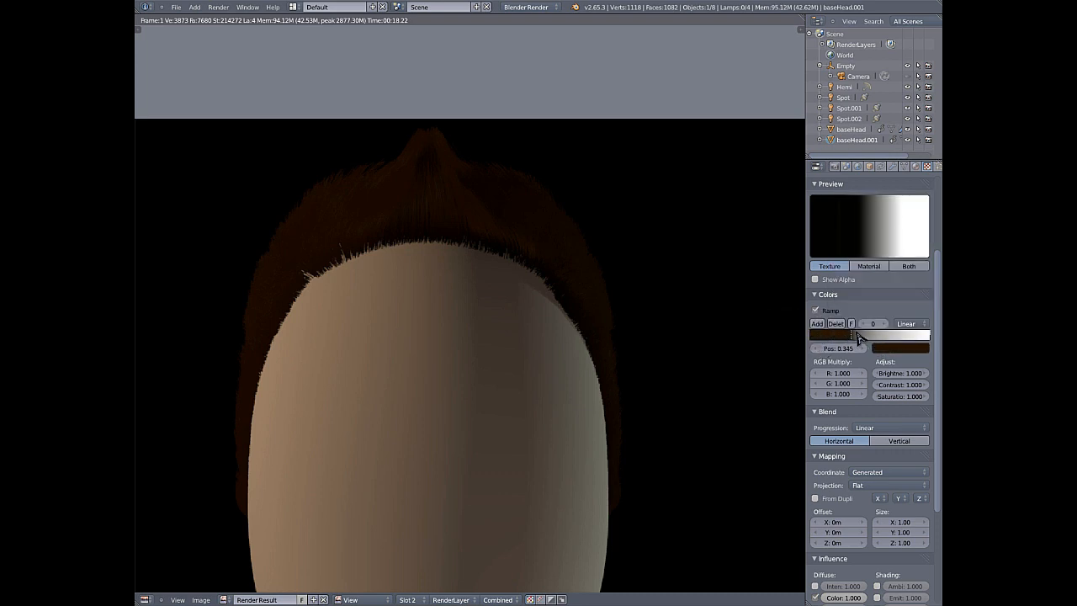
# - Sample the first stop's dark brown for the ramp's last stop and set that stop's alpha to 0.20
pyautogui.click(929, 336)
pyautogui.click(922, 354)
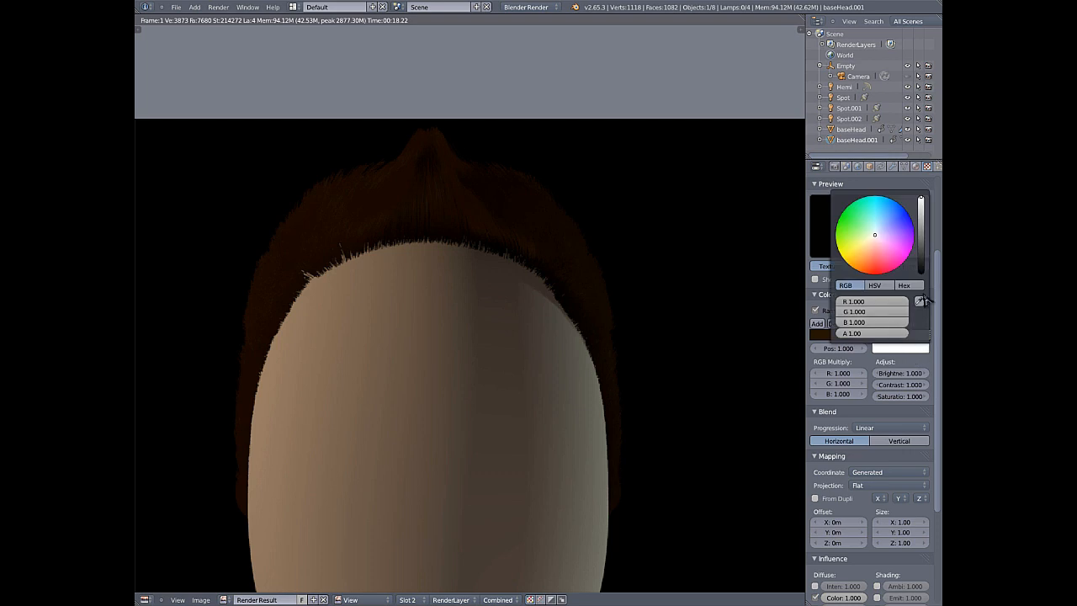
pyautogui.click(919, 302)
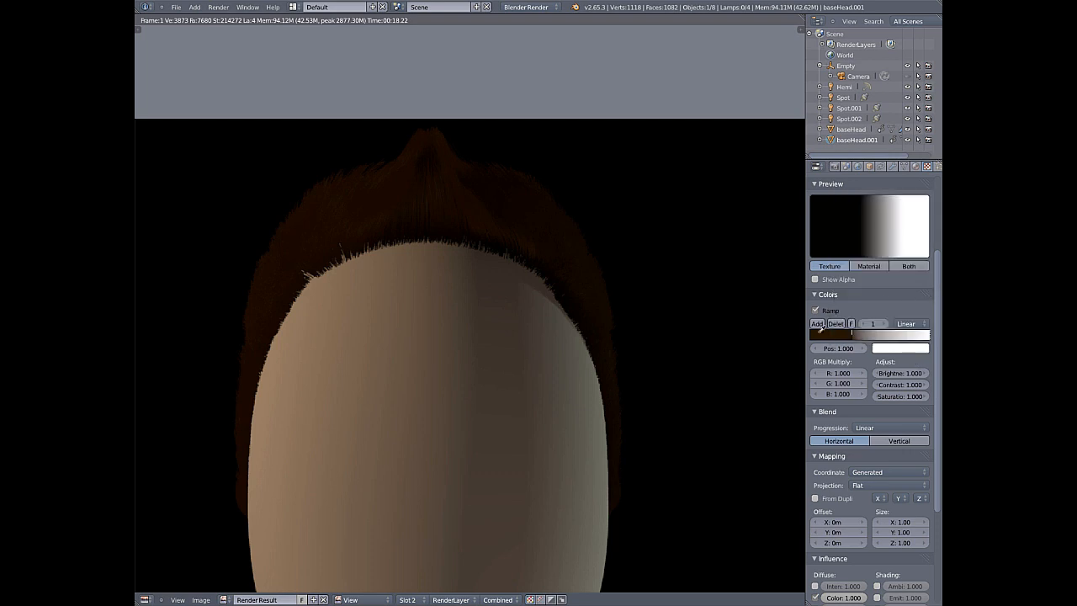
pyautogui.click(850, 337)
pyautogui.click(922, 351)
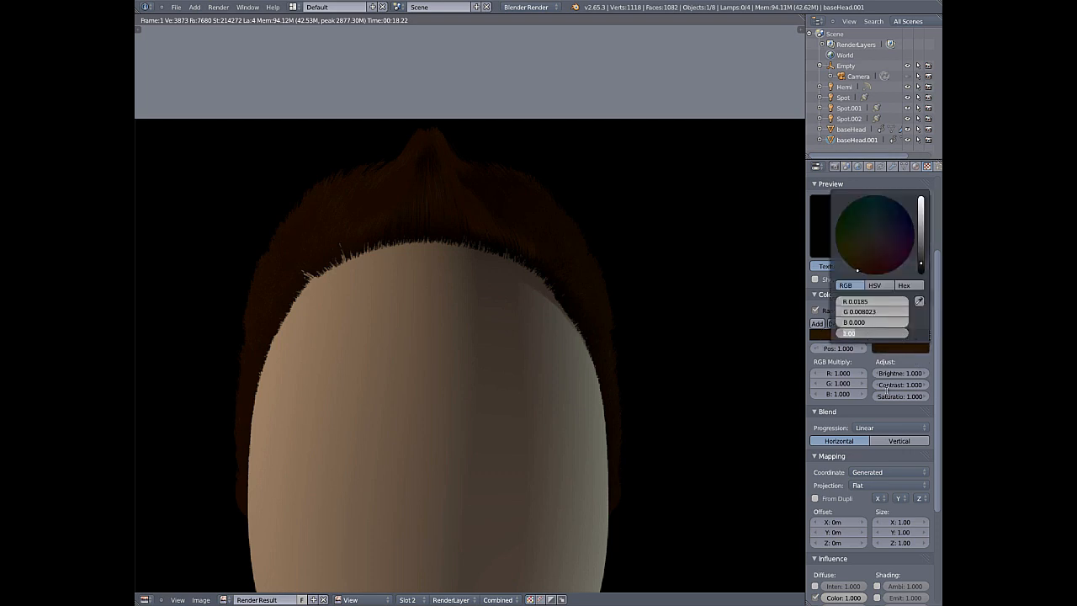
pyautogui.press('Return')
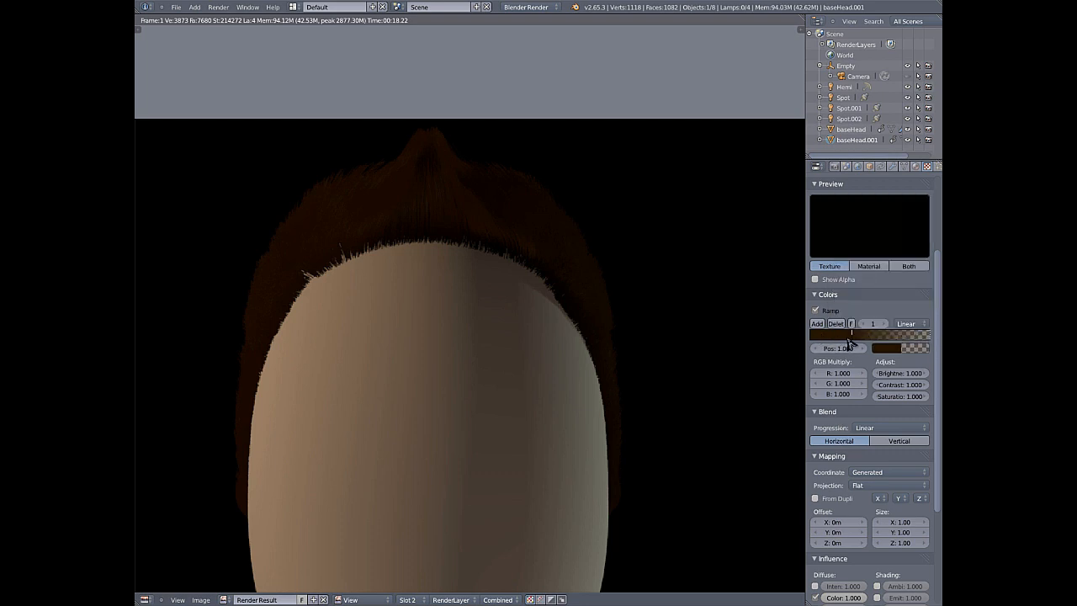
# - Shift the ramp's first stop slightly toward the start and brighten the last stop's dark brown a little
pyautogui.moveTo(853, 337); pyautogui.dragTo(847, 341)
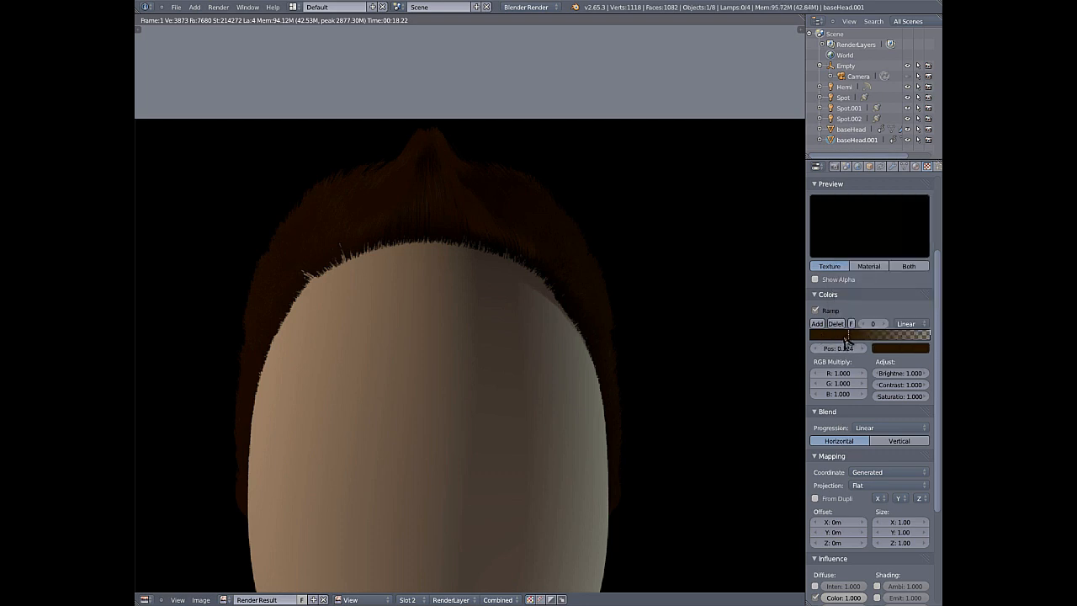
pyautogui.click(929, 336)
pyautogui.click(890, 348)
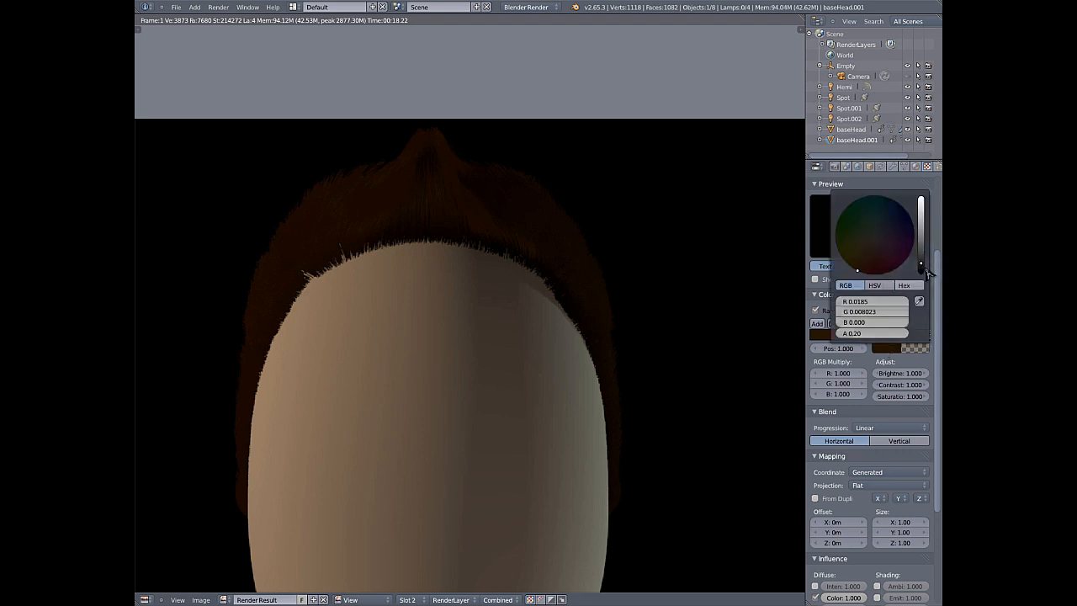
pyautogui.click(875, 287)
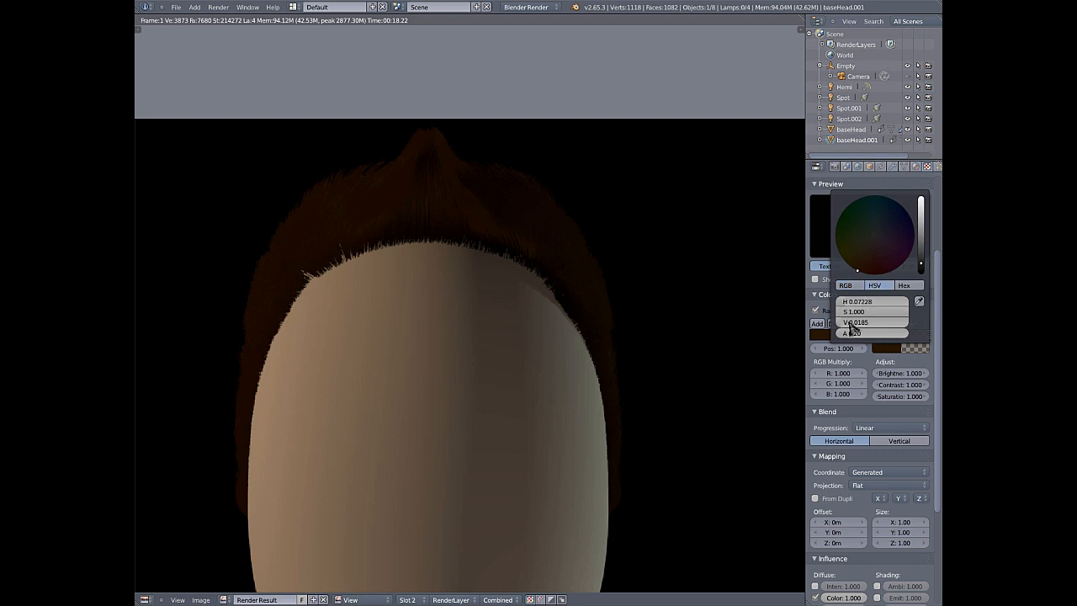
pyautogui.click(855, 288)
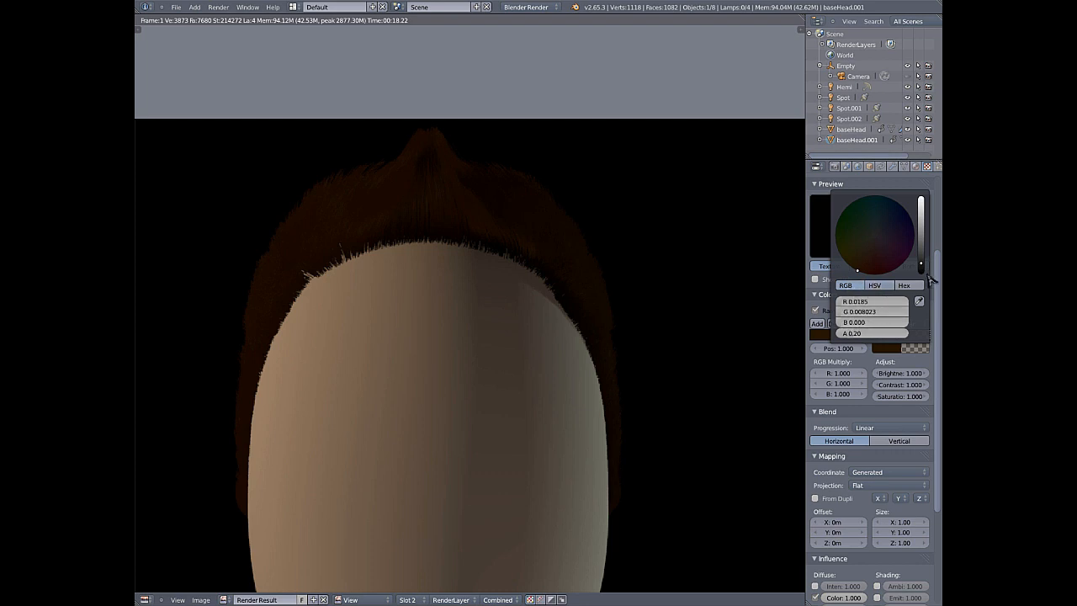
pyautogui.moveTo(923, 267); pyautogui.dragTo(922, 260)
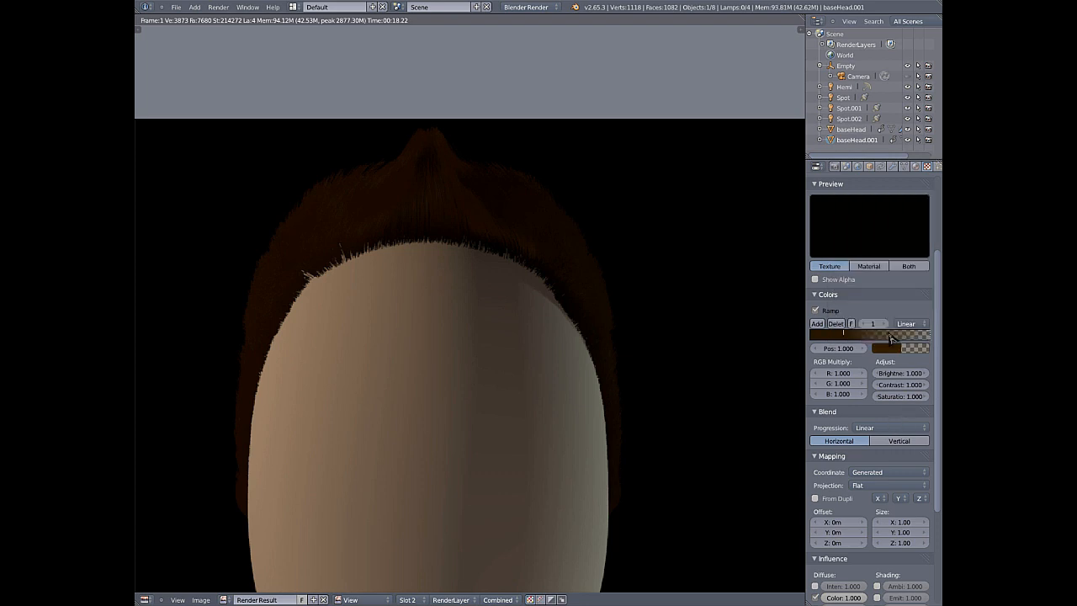
# - Add a middle stop to the ramp, set its alpha to 1.00 and move it closer to the transparent end
pyautogui.click(817, 324)
pyautogui.moveTo(881, 337)
pyautogui.mouseDown()
pyautogui.moveTo(873, 341)
pyautogui.moveTo(882, 337)
pyautogui.mouseUp()
pyautogui.click(902, 351)
pyautogui.click(903, 349)
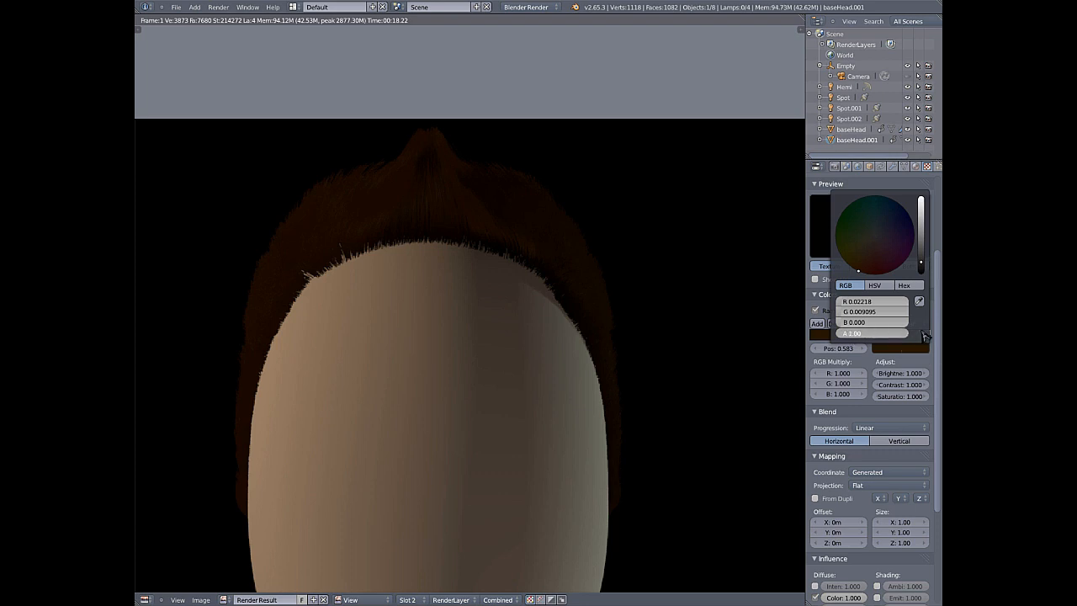
pyautogui.moveTo(888, 337)
pyautogui.mouseDown()
pyautogui.moveTo(913, 335)
pyautogui.moveTo(895, 341)
pyautogui.mouseUp()
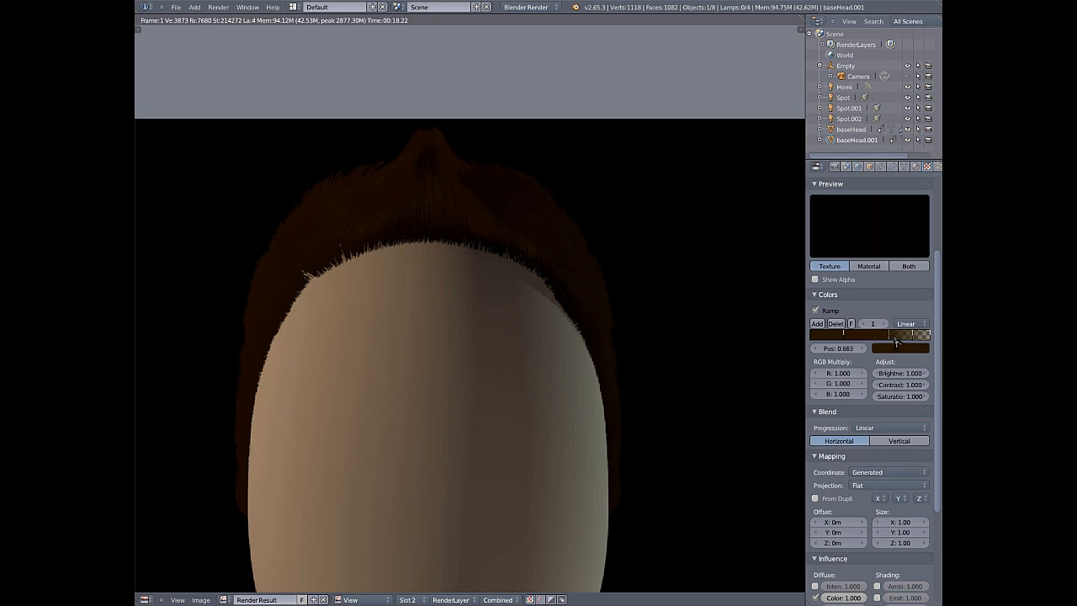
# - Lower the alpha of the ramp stop at position 0.855
pyautogui.click(914, 337)
pyautogui.click(929, 334)
pyautogui.click(913, 335)
pyautogui.click(905, 347)
pyautogui.press('Return')
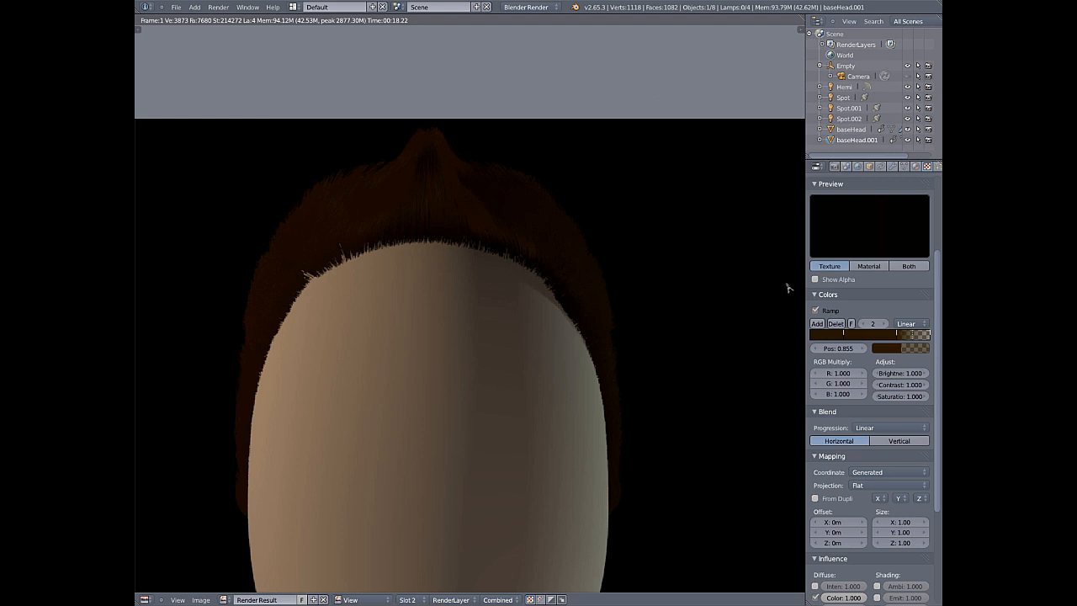
# - Map the Blend texture with Strand / Particle coordinates and enable its influence on the diffuse alpha
pyautogui.scroll(-3, 879, 351)
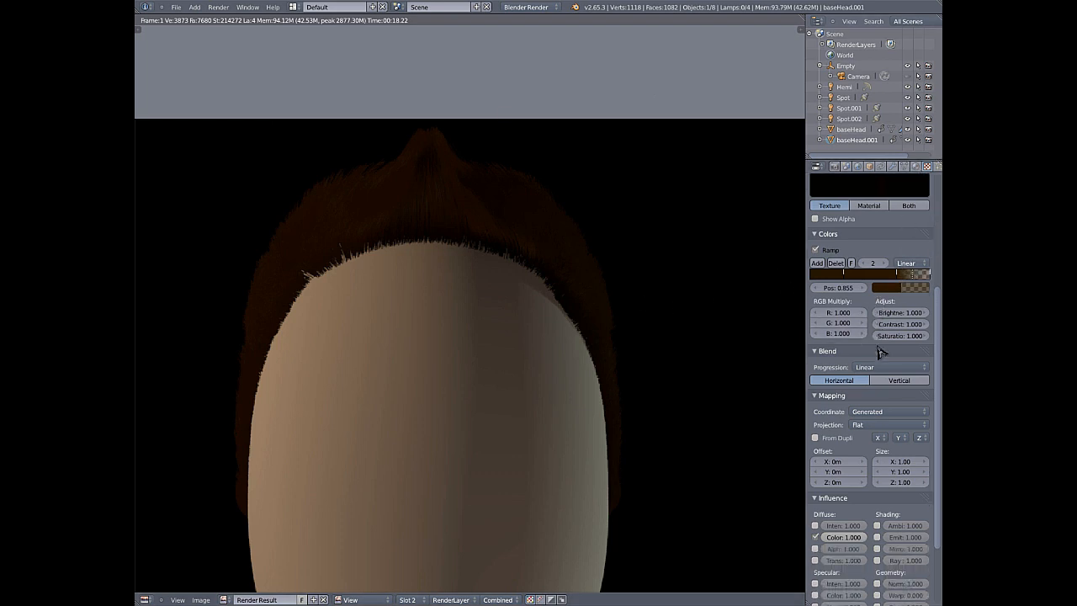
pyautogui.scroll(-4, 879, 352)
pyautogui.click(878, 335)
pyautogui.click(852, 337)
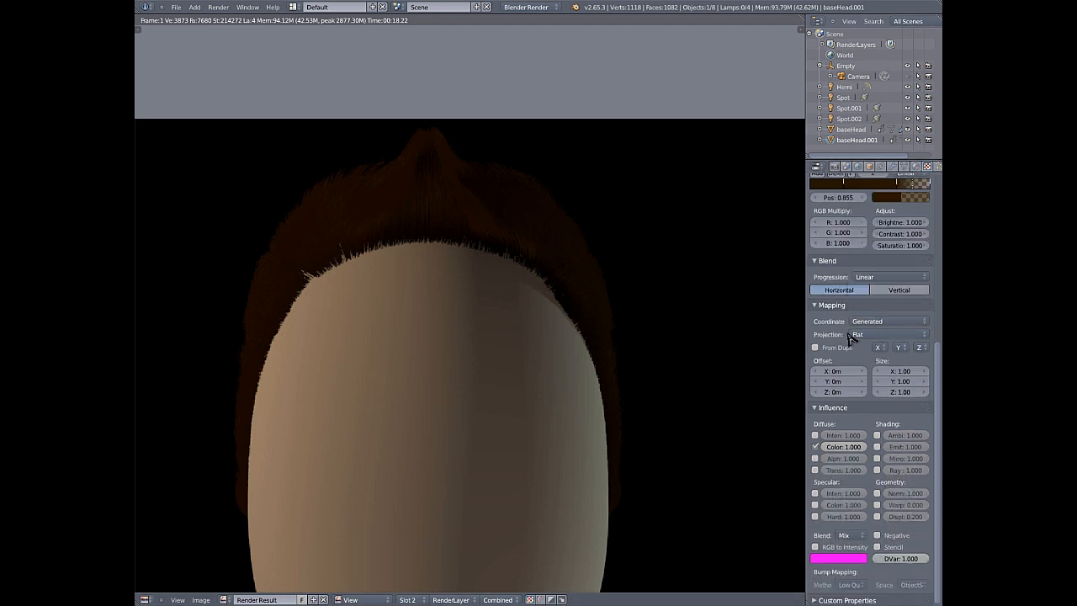
pyautogui.click(881, 322)
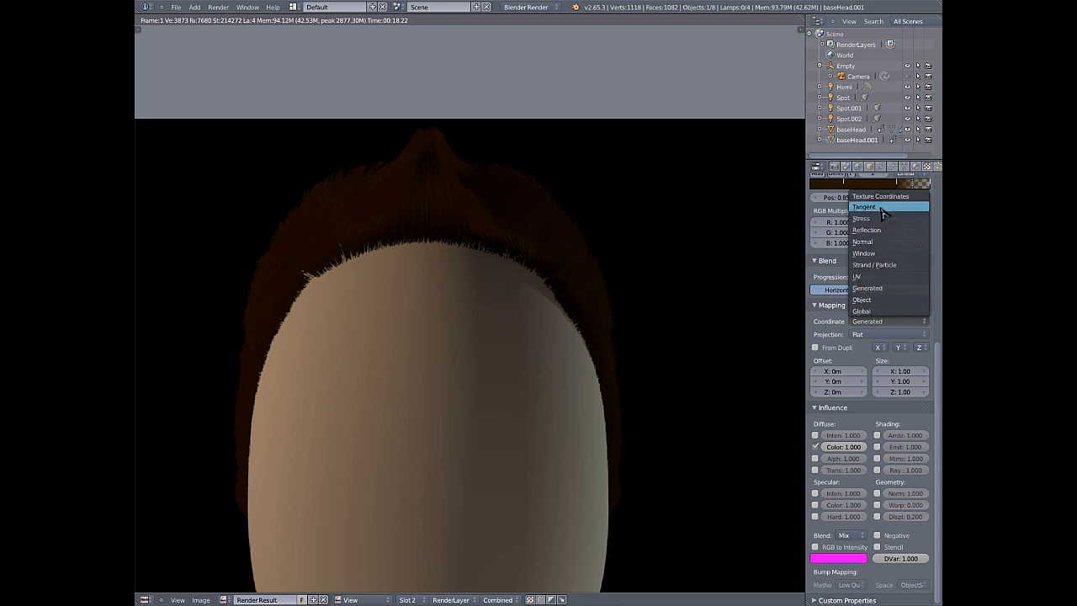
pyautogui.click(877, 265)
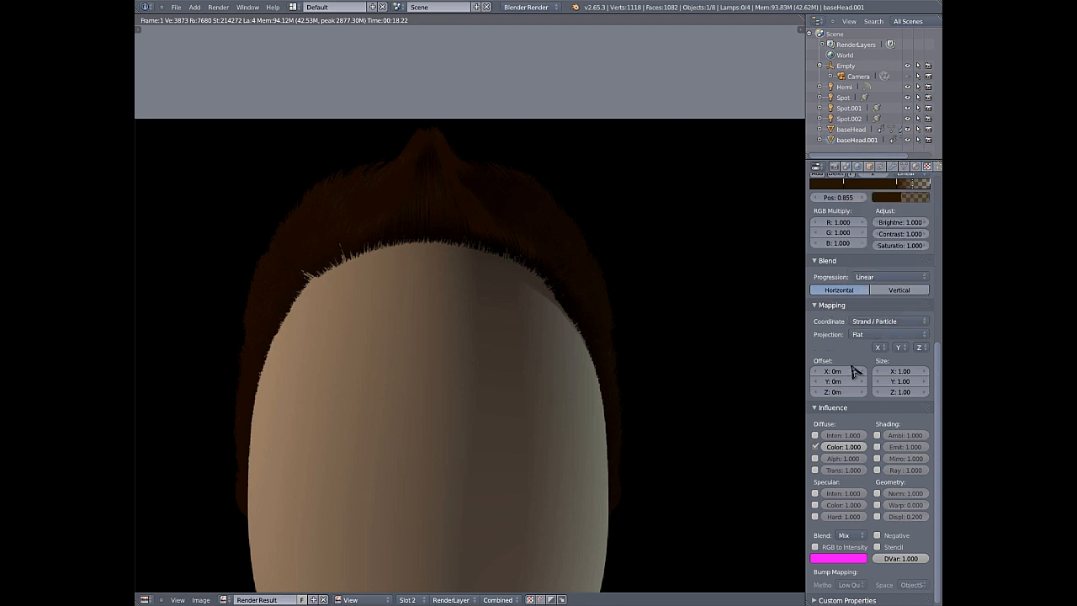
pyautogui.click(815, 459)
# - Turn on alpha display in the texture preview
pyautogui.scroll(4, 848, 362)
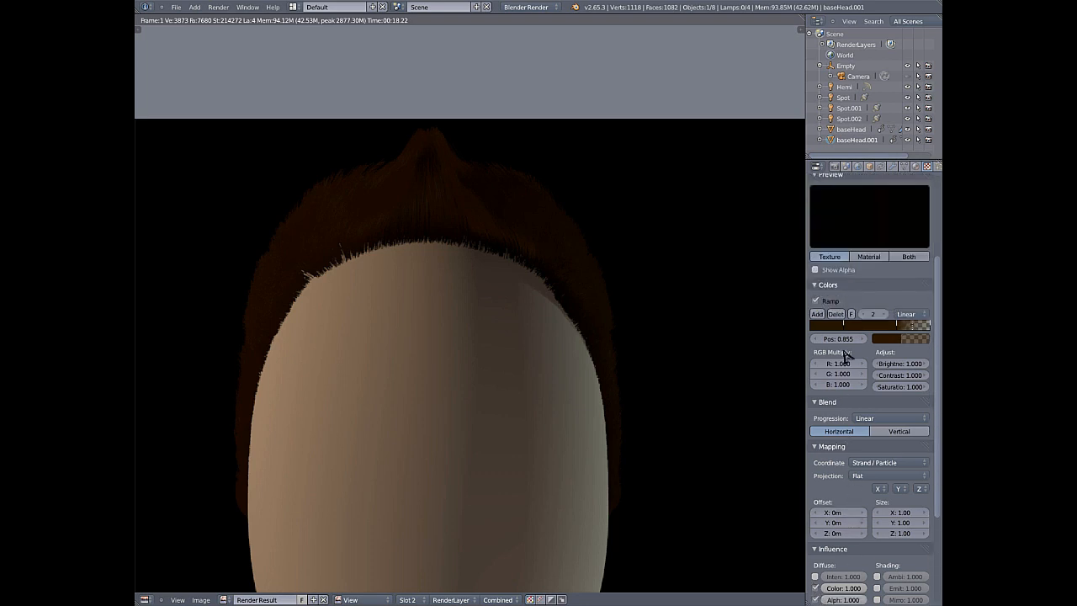
pyautogui.scroll(4, 858, 357)
pyautogui.click(814, 390)
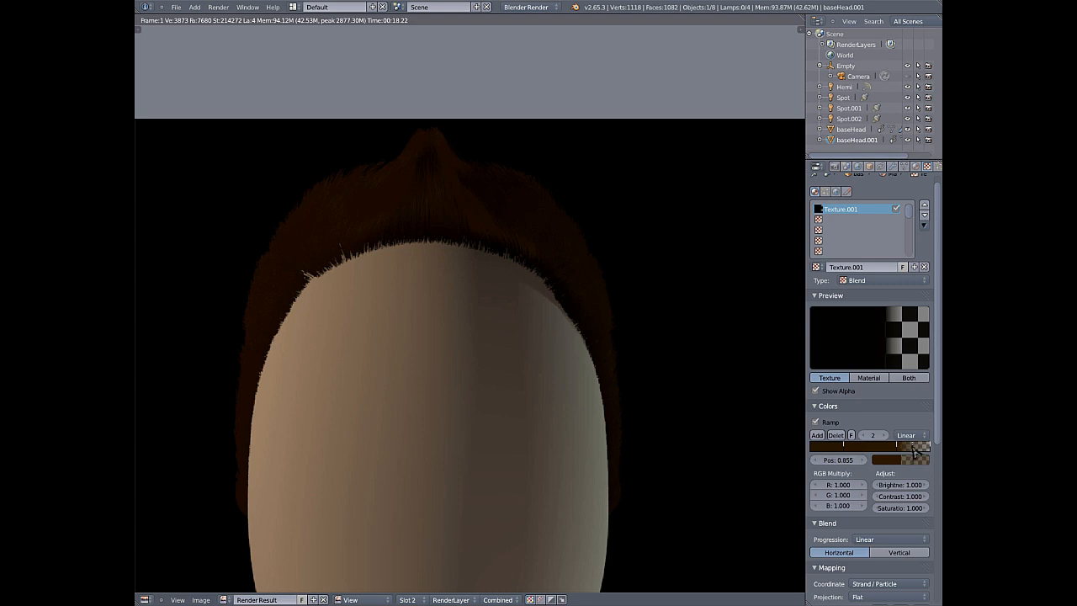
# - Move the 0.855 stop close to the ramp's end, and place the middle stop at position 0.625 with alpha 0.8
pyautogui.moveTo(914, 452); pyautogui.dragTo(875, 455)
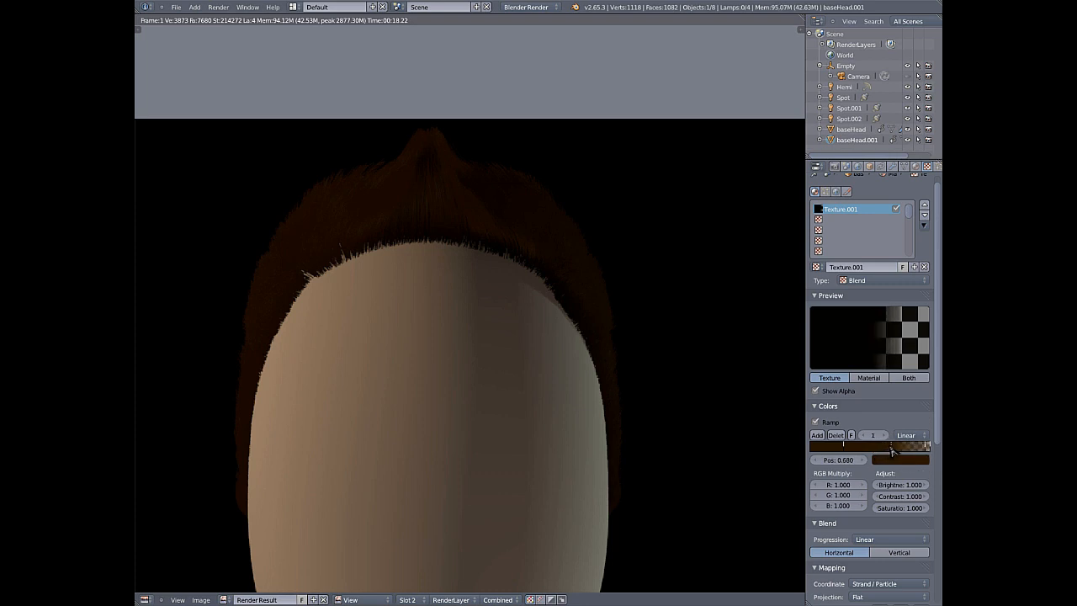
pyautogui.click(900, 460)
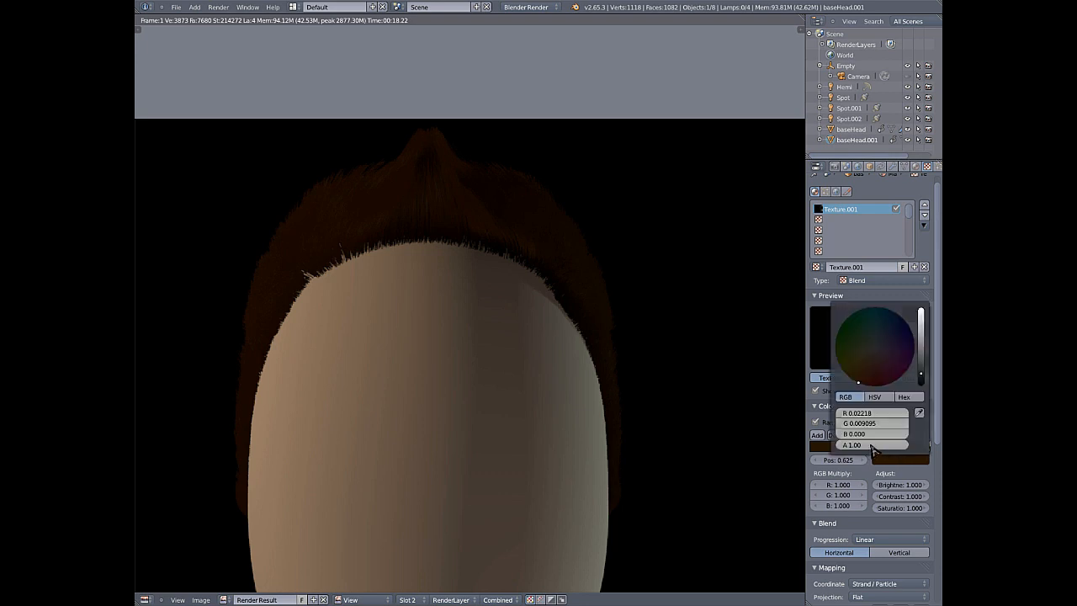
pyautogui.click(868, 444)
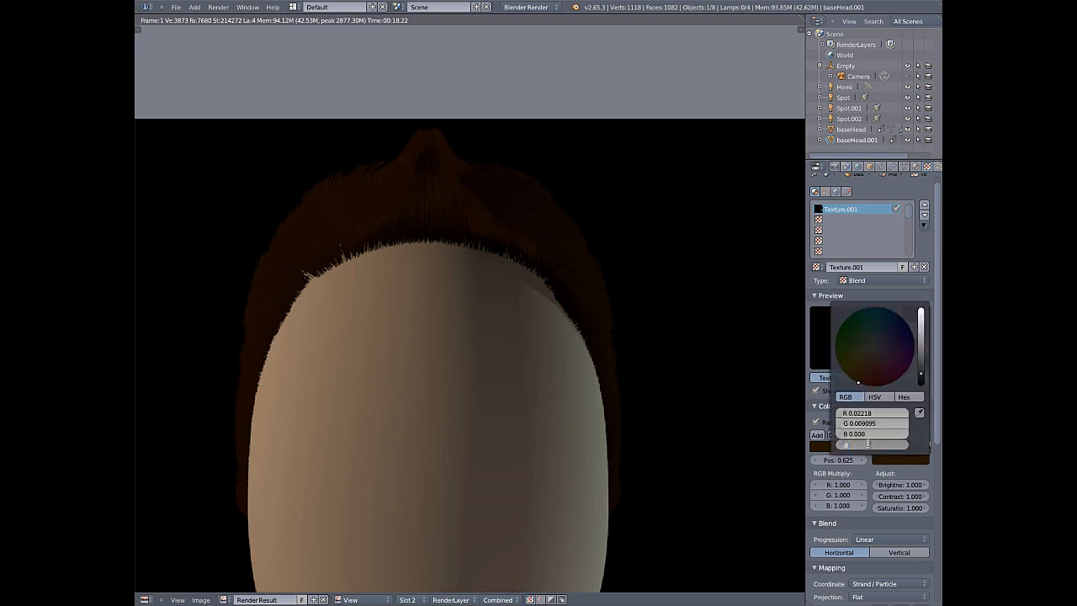
pyautogui.write('.8')
pyautogui.press('Return')
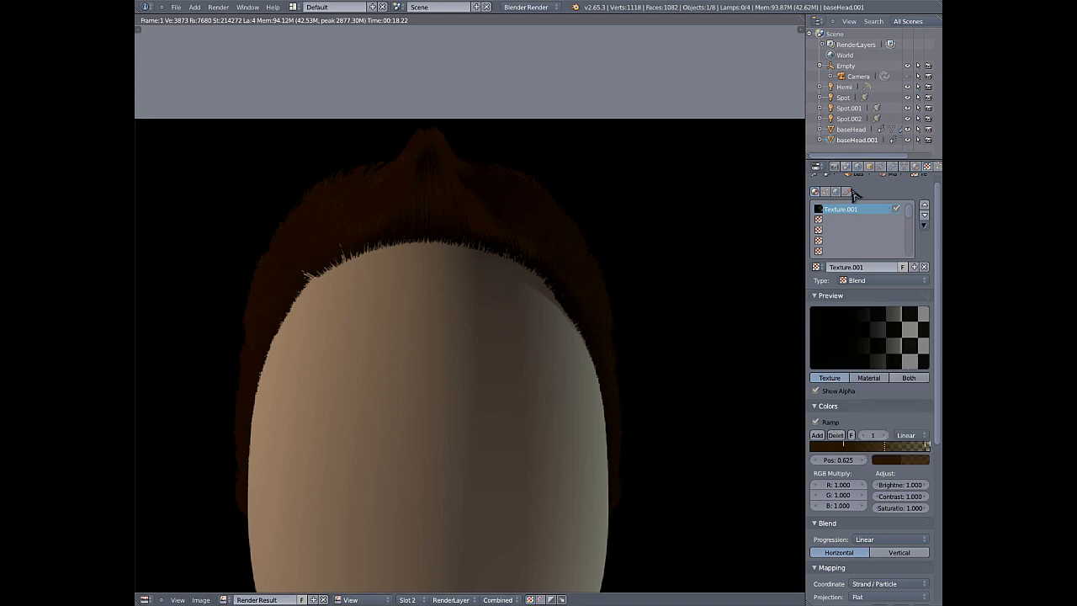
# - Switch the hair material's preview to hair strands and render the head again
pyautogui.click(915, 166)
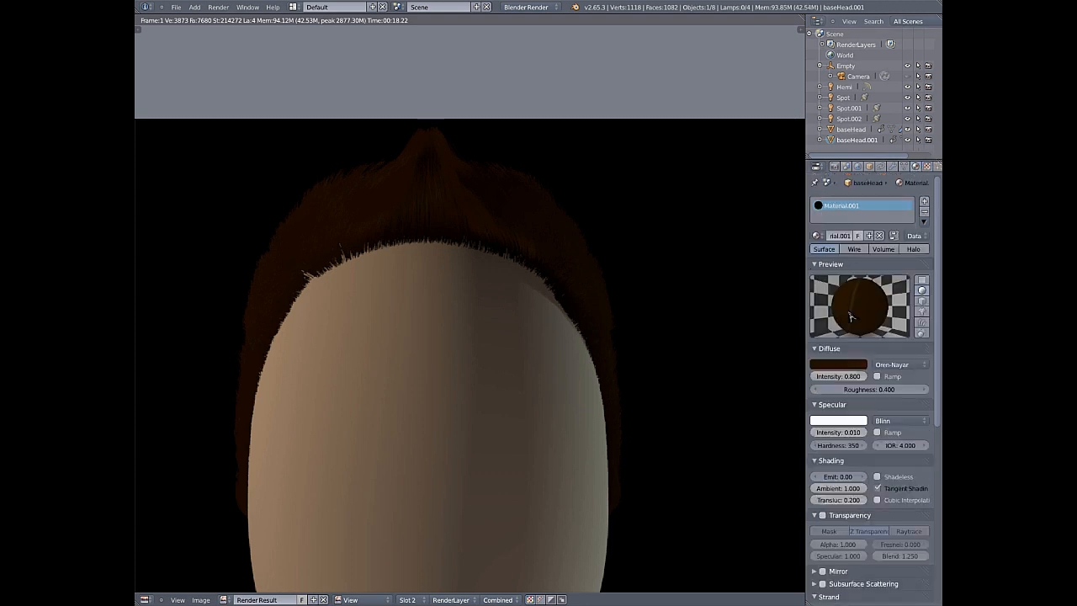
pyautogui.click(923, 322)
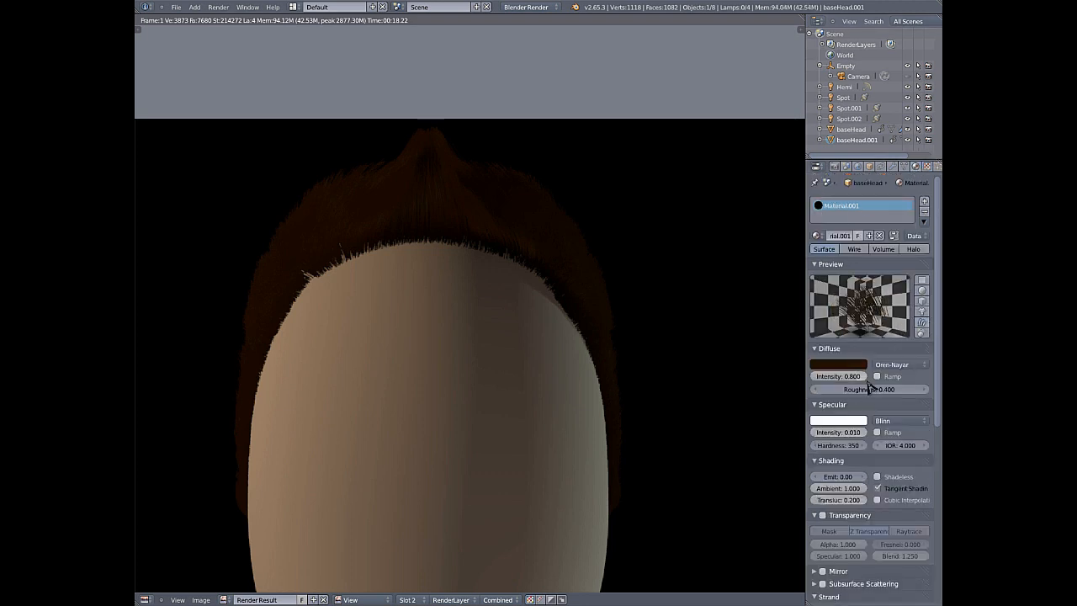
pyautogui.scroll(-5, 885, 403)
pyautogui.scroll(-10, 884, 403)
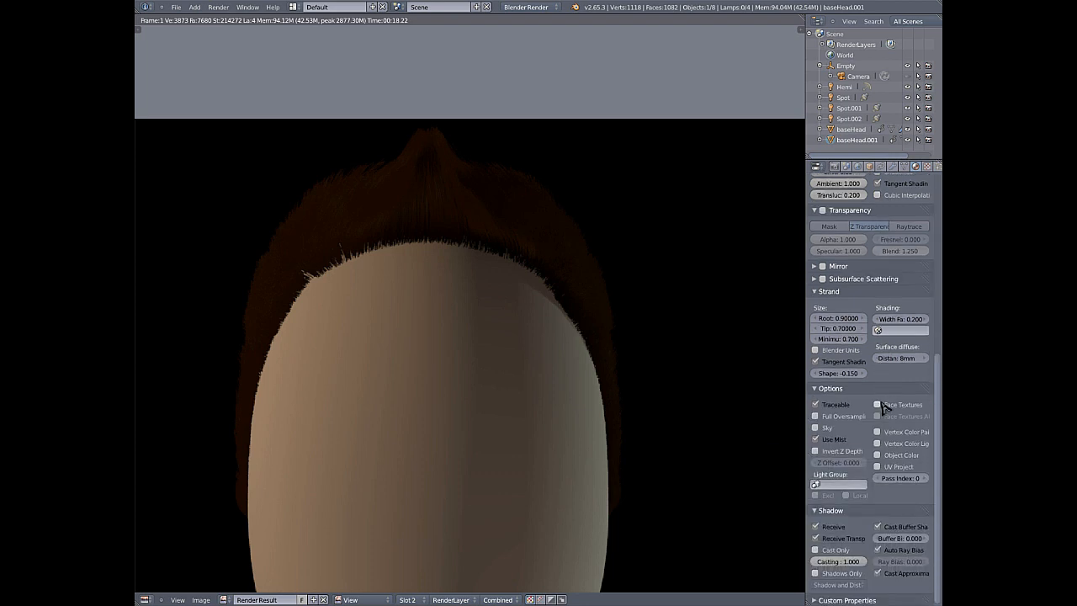
pyautogui.press('F12')
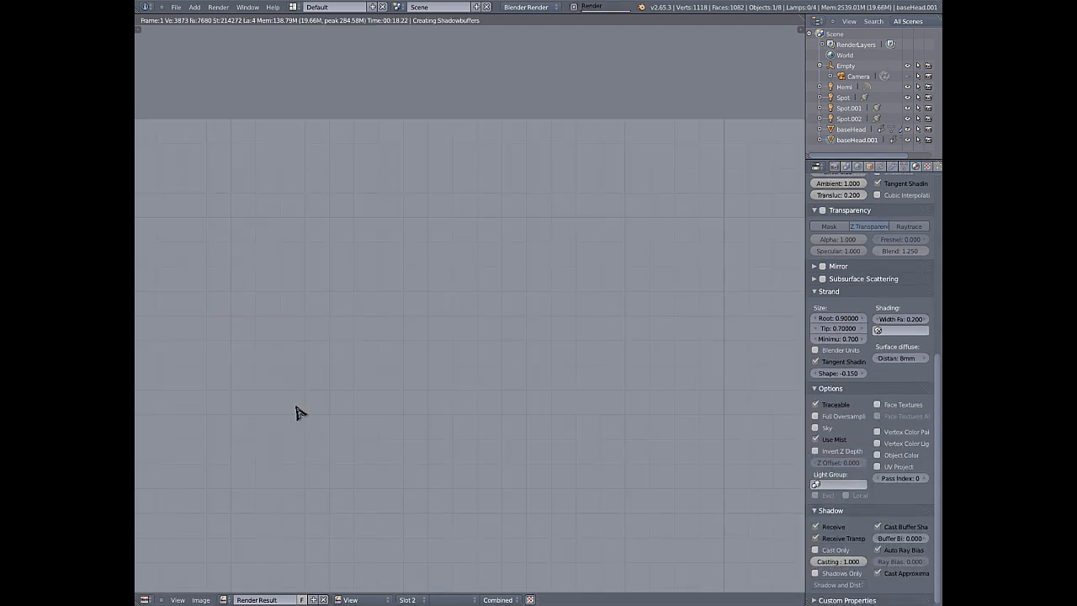
# - Examine the new render's strand tips along the front hairline, both temples and the crown for softness and color
pyautogui.scroll(2, 387, 212)
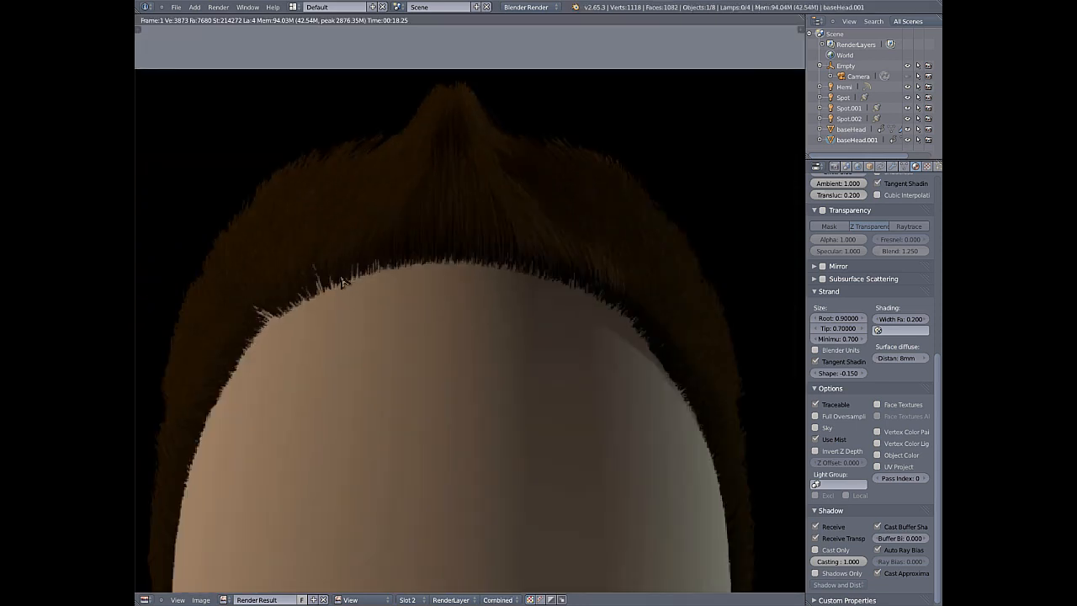
pyautogui.moveTo(344, 284); pyautogui.dragTo(511, 326, button='middle')
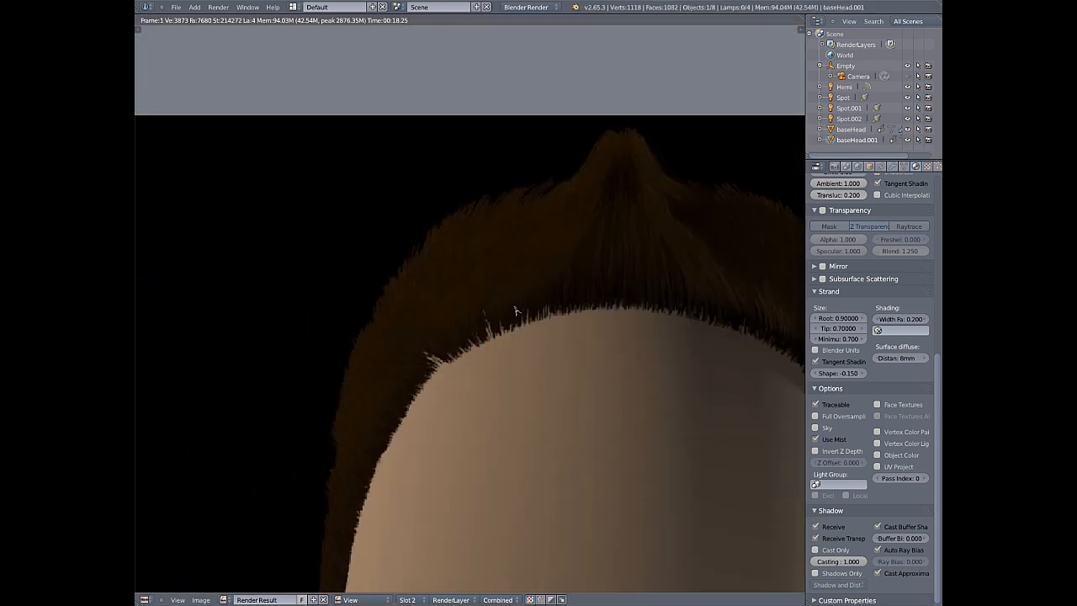
pyautogui.scroll(3, 503, 239)
pyautogui.scroll(-4, 505, 217)
pyautogui.moveTo(685, 310); pyautogui.dragTo(450, 217, button='middle')
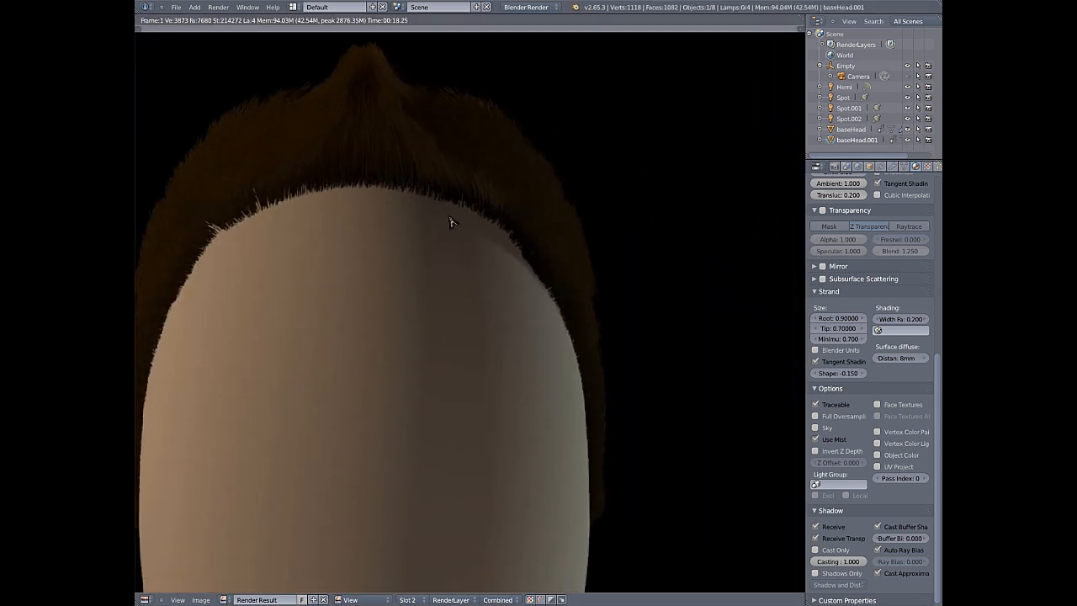
pyautogui.scroll(3, 529, 239)
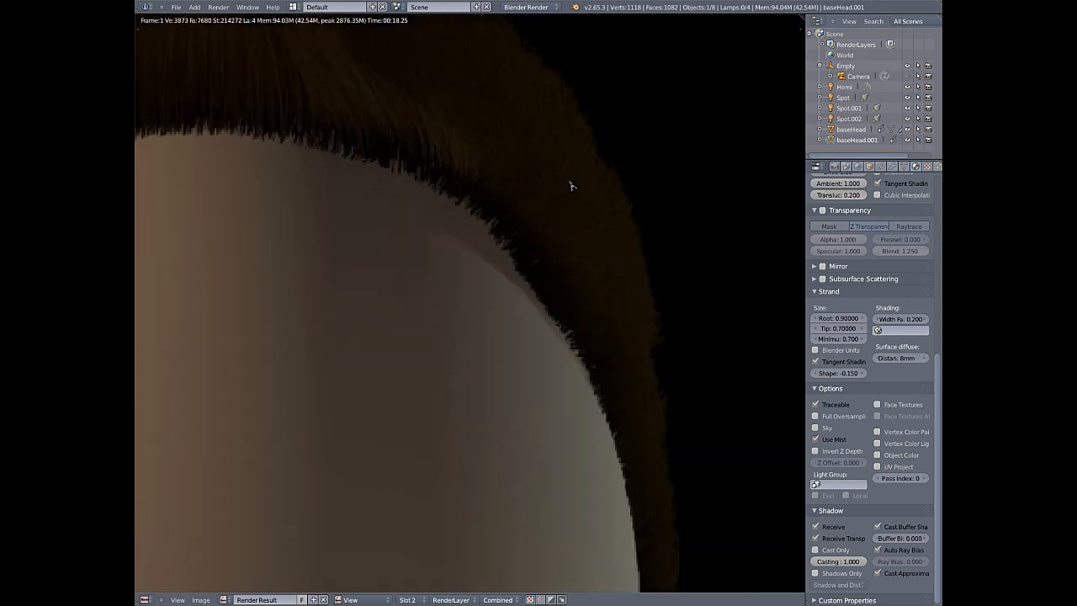
pyautogui.moveTo(407, 171); pyautogui.dragTo(782, 335, button='middle')
pyautogui.moveTo(404, 222); pyautogui.dragTo(589, 57, button='middle')
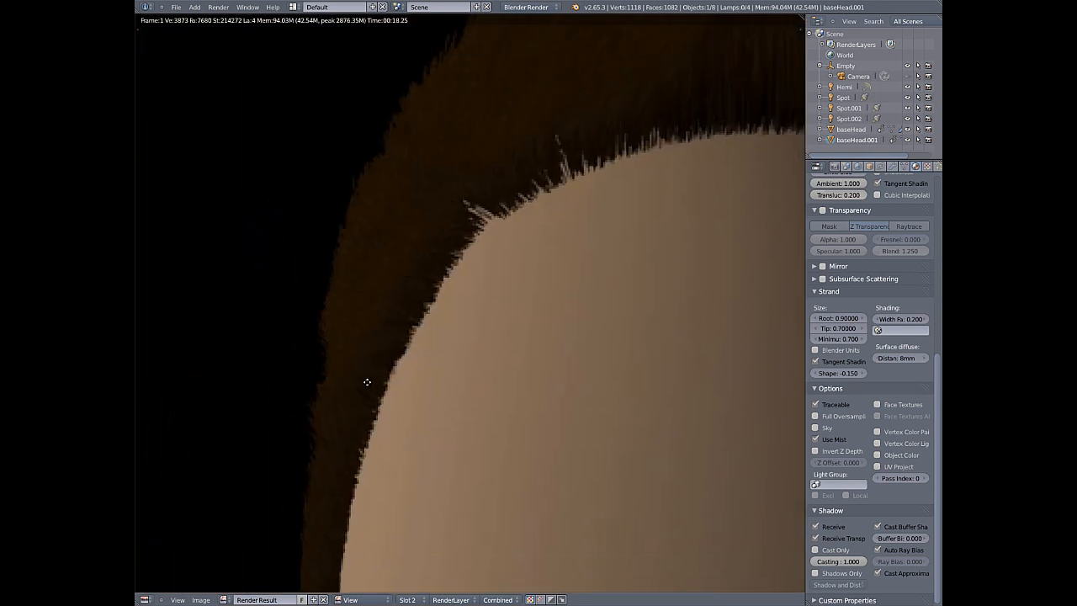
pyautogui.moveTo(366, 382); pyautogui.dragTo(384, 320, button='middle')
pyautogui.scroll(-3, 385, 324)
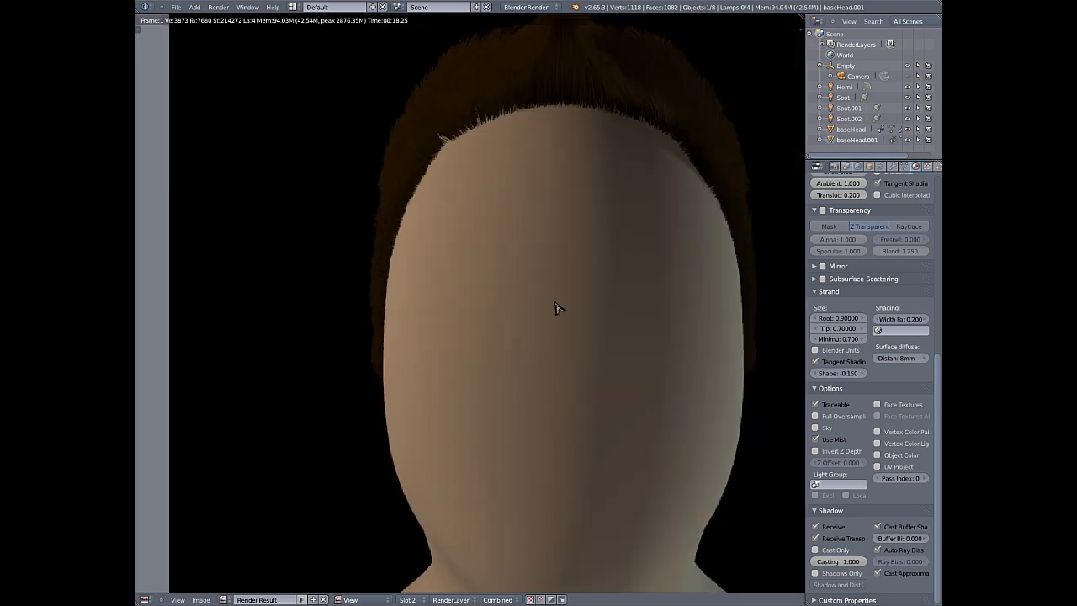
pyautogui.moveTo(558, 308); pyautogui.dragTo(400, 362, button='middle')
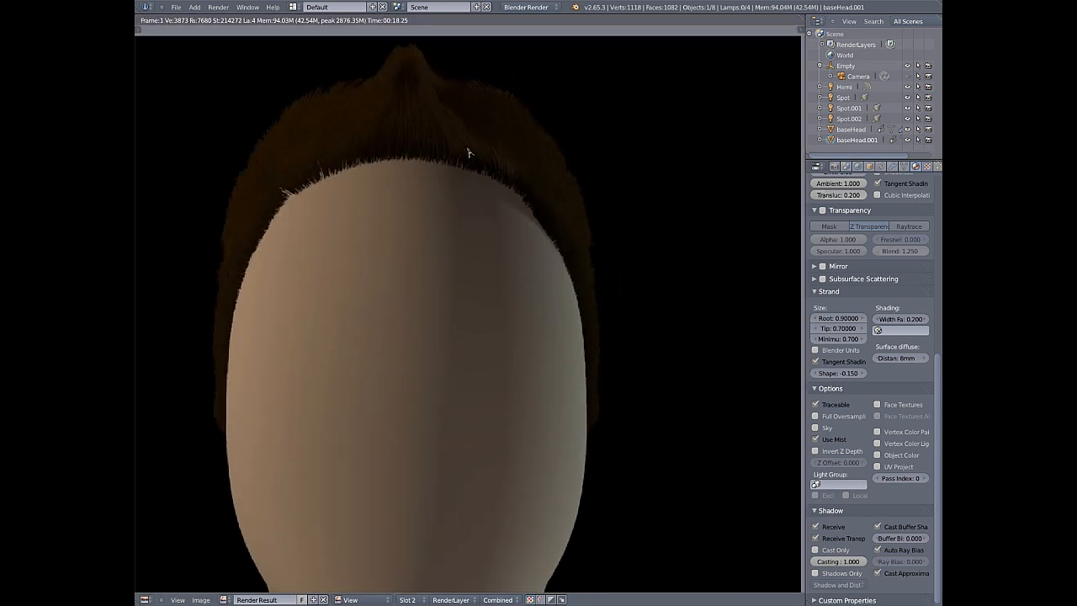
pyautogui.scroll(2, 470, 153)
pyautogui.scroll(-2, 425, 194)
pyautogui.moveTo(427, 177); pyautogui.dragTo(401, 217, button='middle')
pyautogui.scroll(3, 533, 226)
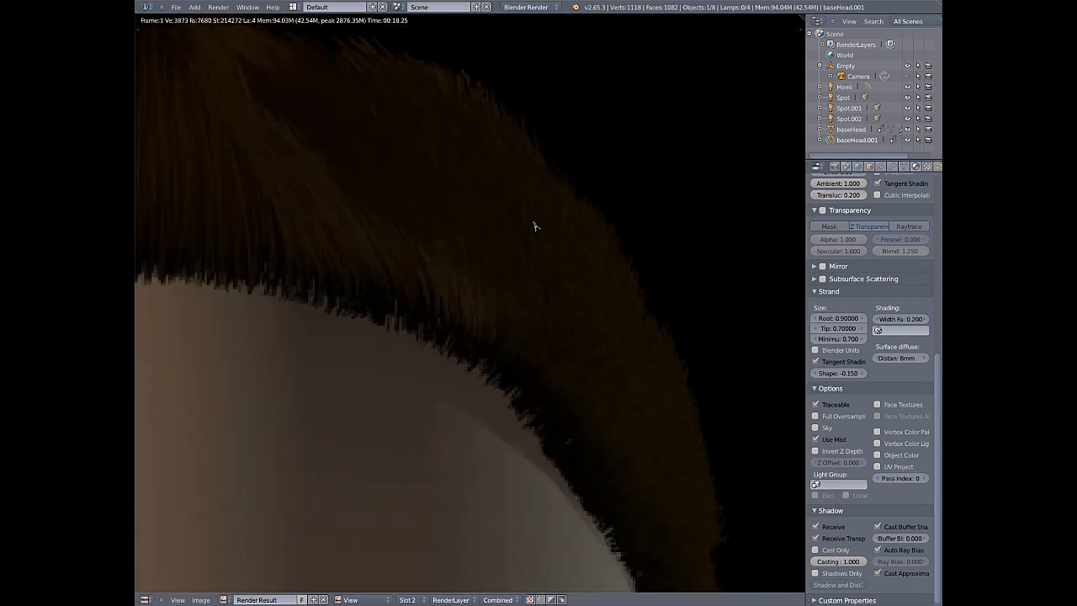
pyautogui.scroll(-3, 536, 231)
pyautogui.moveTo(293, 223); pyautogui.dragTo(341, 226, button='middle')
pyautogui.scroll(3, 489, 232)
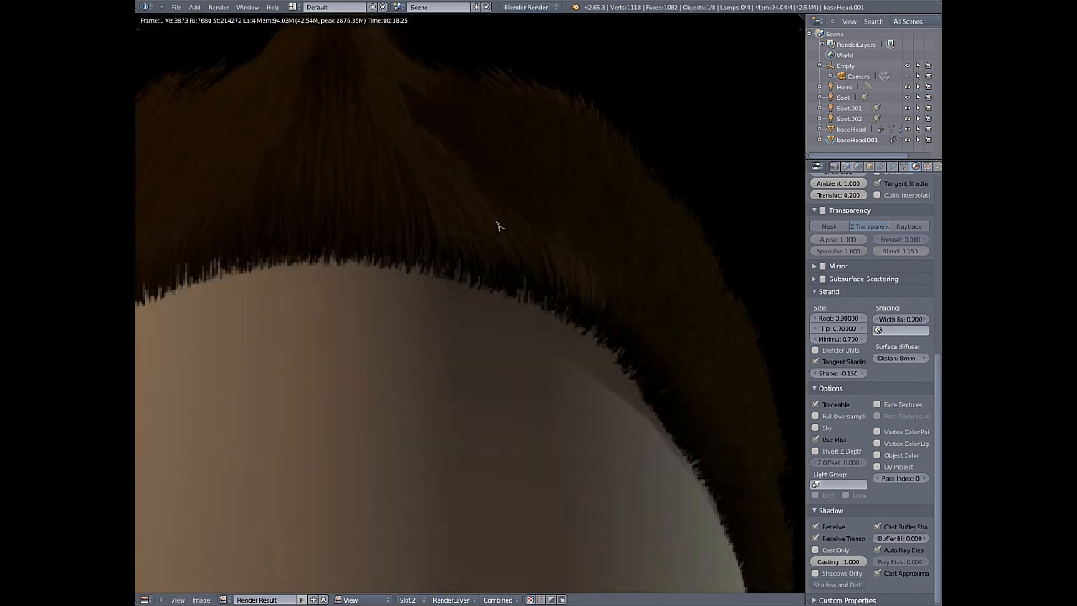
# - Examine the rendered hair's outer silhouette, front tuft and both sides of the hairline for strand thickness and fading tips
pyautogui.scroll(-4, 249, 248)
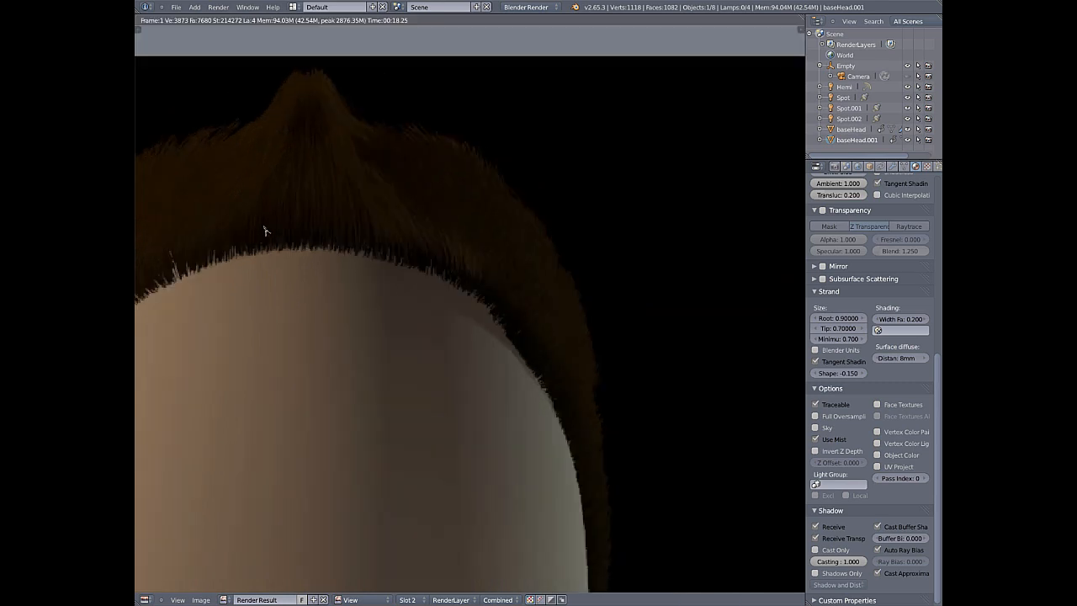
pyautogui.moveTo(332, 317); pyautogui.dragTo(518, 307, button='middle')
pyautogui.scroll(2, 375, 177)
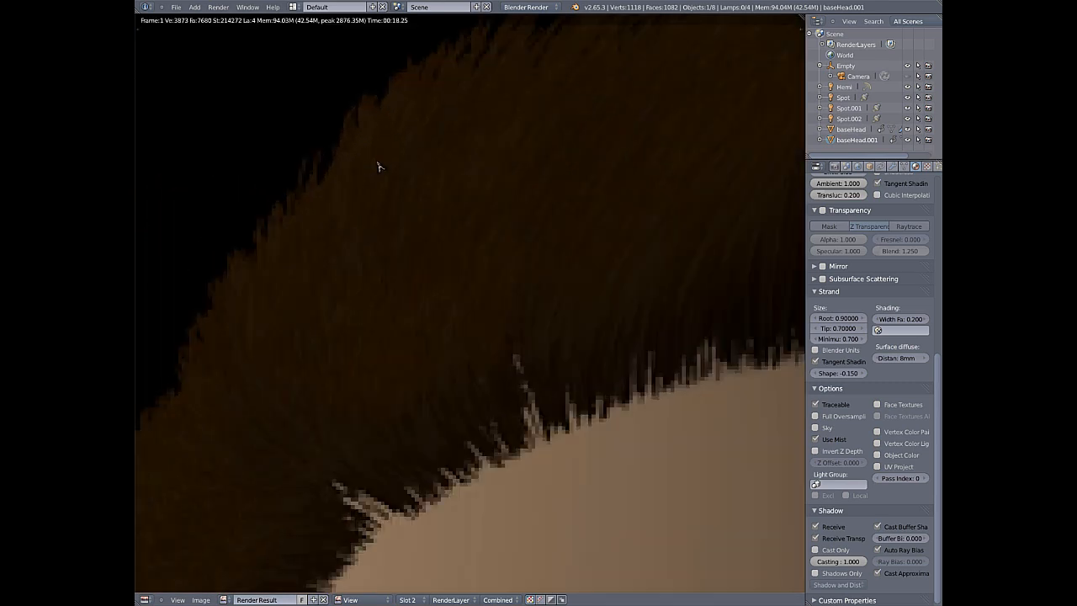
pyautogui.scroll(-3, 385, 180)
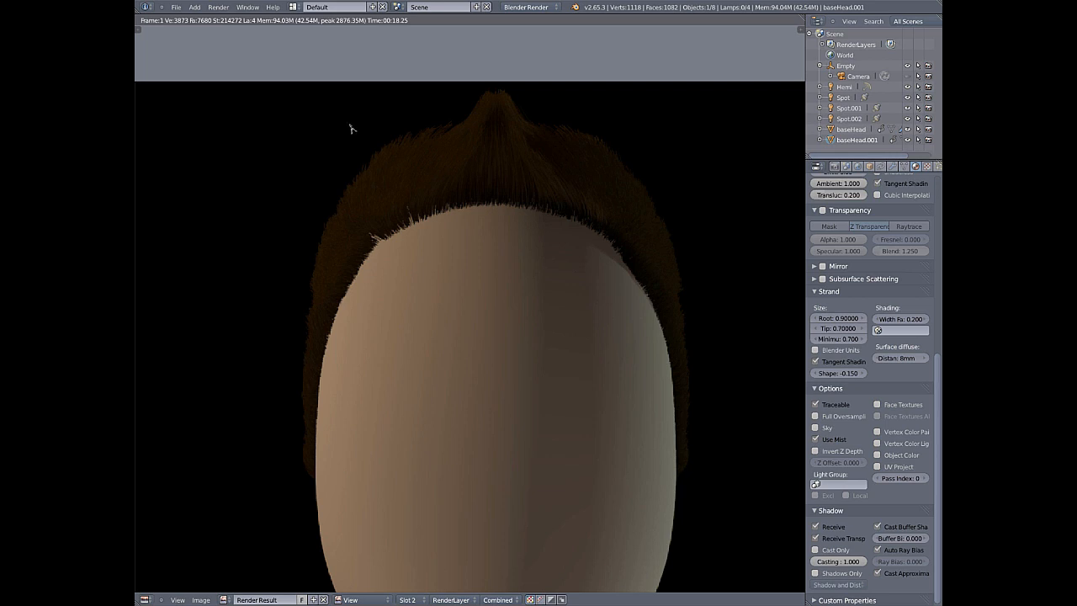
pyautogui.scroll(3, 547, 198)
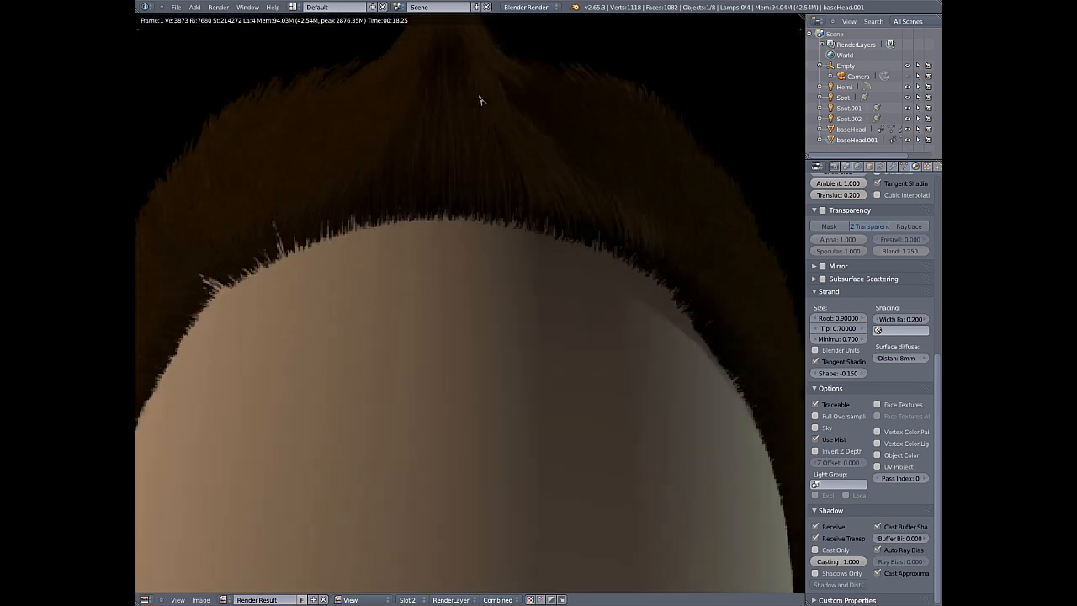
pyautogui.scroll(-2, 465, 212)
pyautogui.scroll(1, 446, 226)
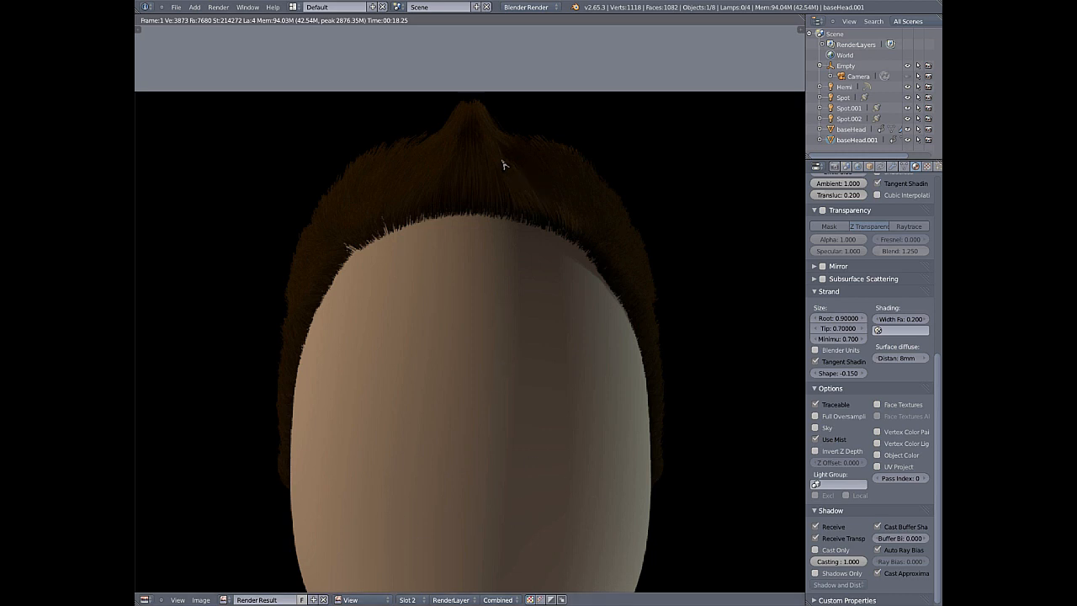
pyautogui.scroll(2, 541, 184)
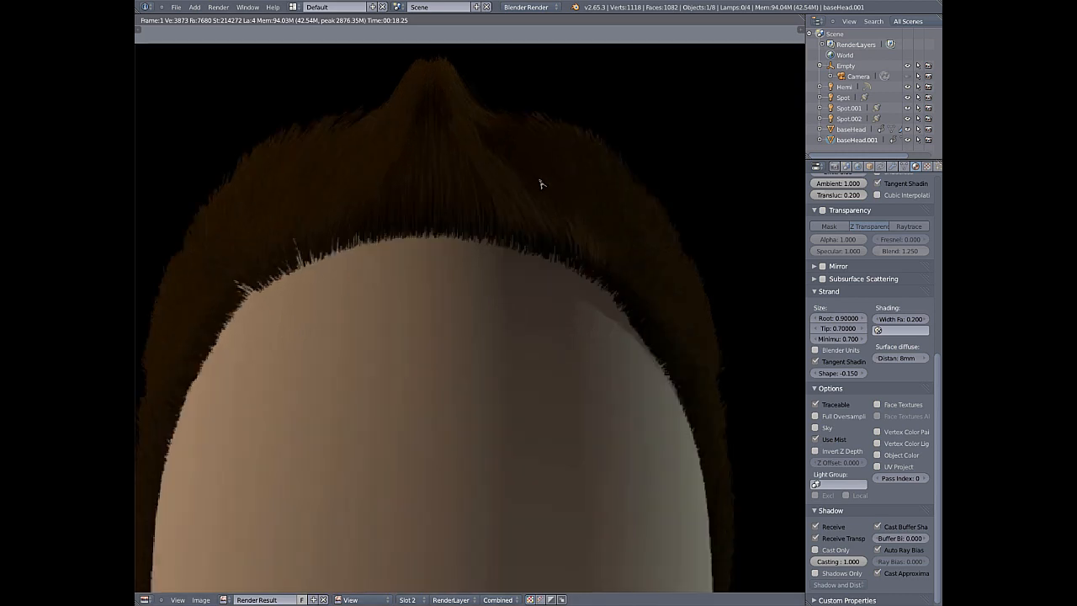
pyautogui.moveTo(347, 193); pyautogui.dragTo(416, 162, button='middle')
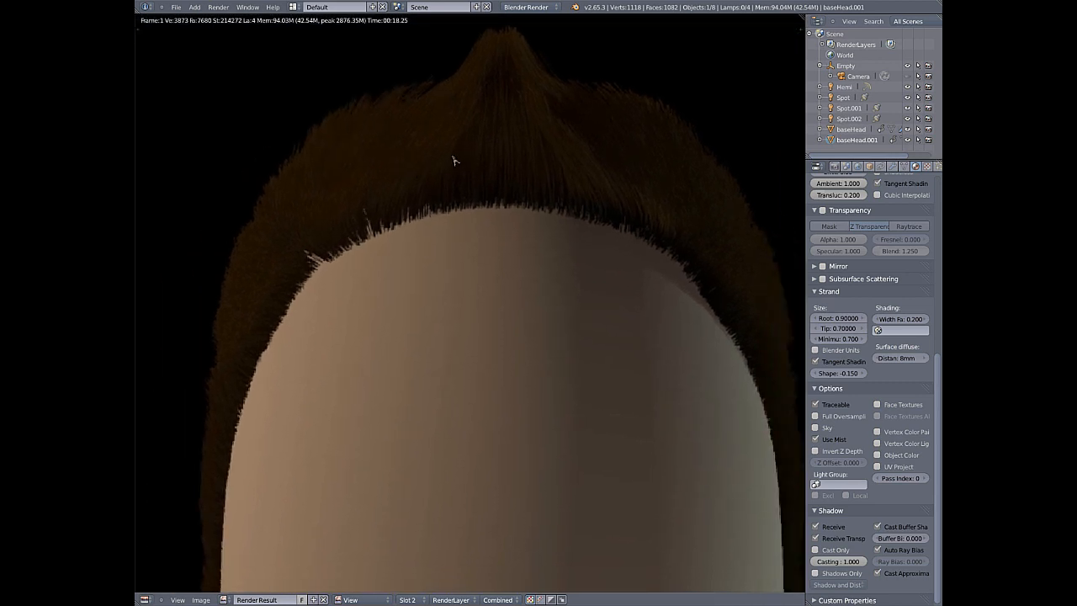
pyautogui.scroll(4, 455, 161)
pyautogui.scroll(-6, 454, 169)
pyautogui.scroll(-2, 451, 234)
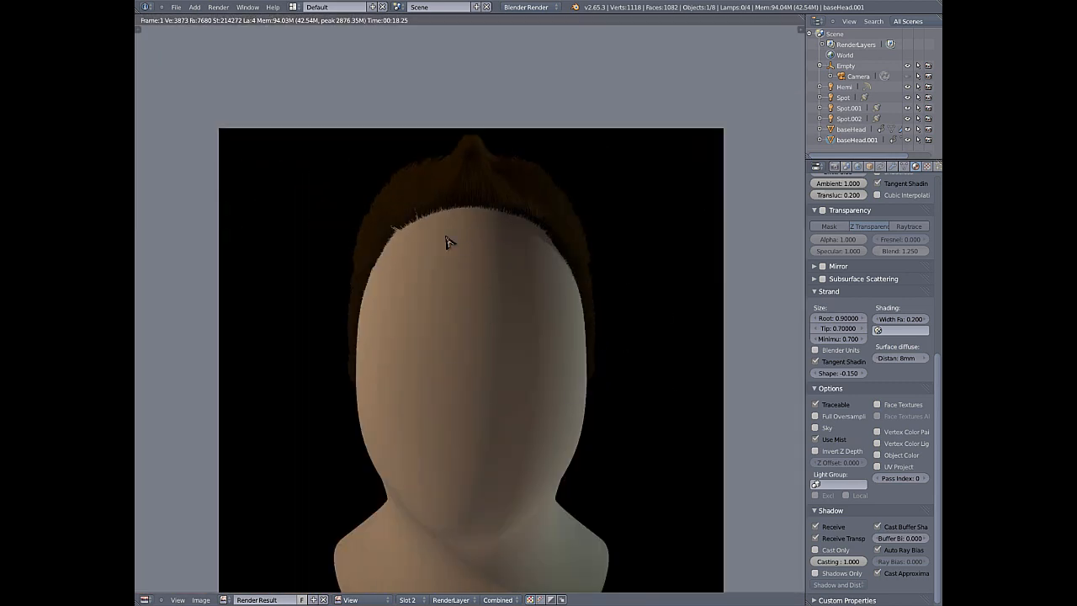
# - Set the render resolution to 2000 by 2000 pixels
pyautogui.click(834, 167)
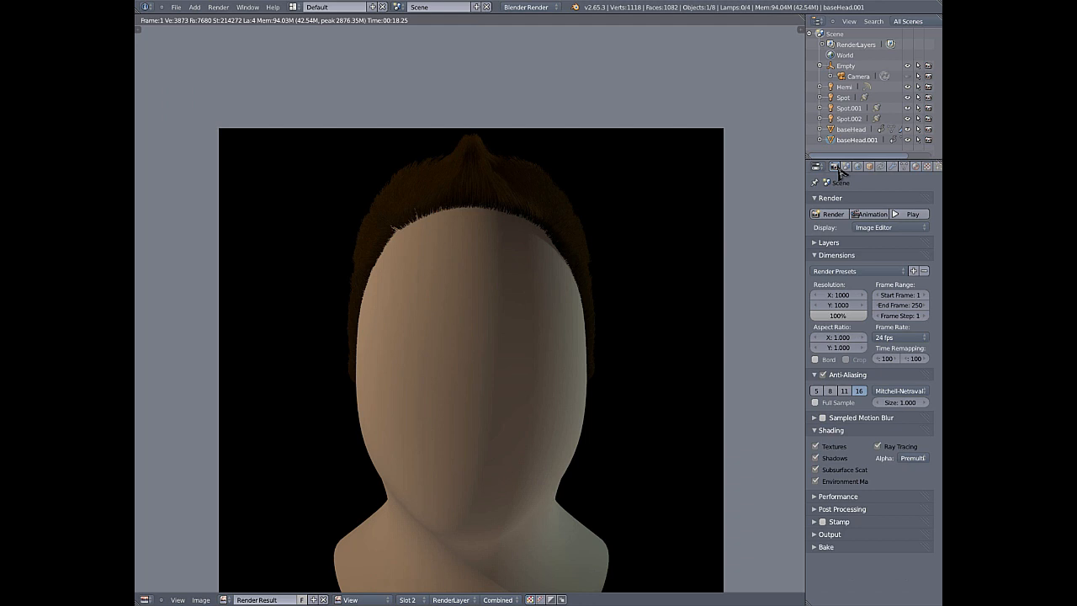
pyautogui.click(836, 296)
pyautogui.write('200')
pyautogui.press('Tab')
pyautogui.write('20')
pyautogui.click(837, 296)
pyautogui.write('2000')
pyautogui.press('Tab')
pyautogui.write('2000')
pyautogui.press('Return')
# - Review the existing render's hairline up close, and render the front view of the head again at the new resolution
pyautogui.scroll(4, 469, 237)
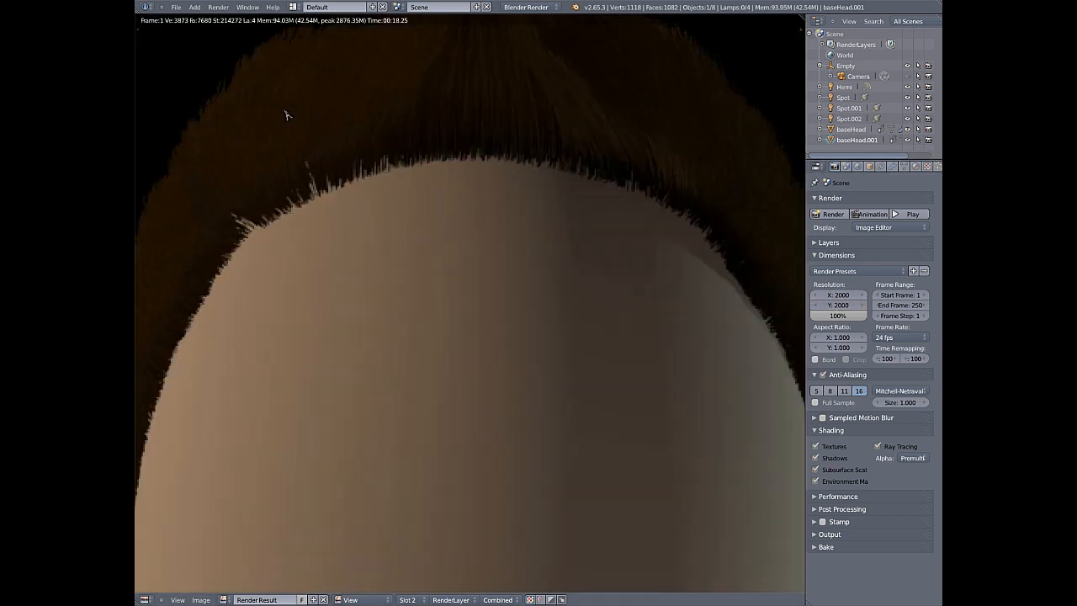
pyautogui.moveTo(287, 114); pyautogui.dragTo(392, 271, button='middle')
pyautogui.scroll(4, 432, 193)
pyautogui.scroll(-5, 432, 189)
pyautogui.moveTo(584, 389); pyautogui.dragTo(469, 240, button='middle')
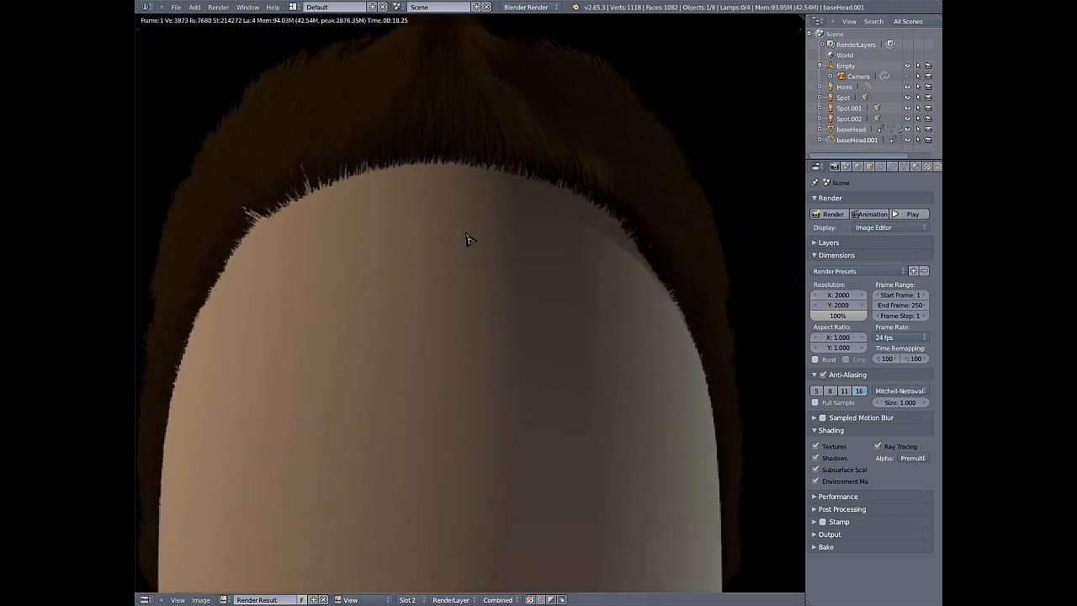
pyautogui.scroll(-3, 487, 285)
pyautogui.press('Escape')
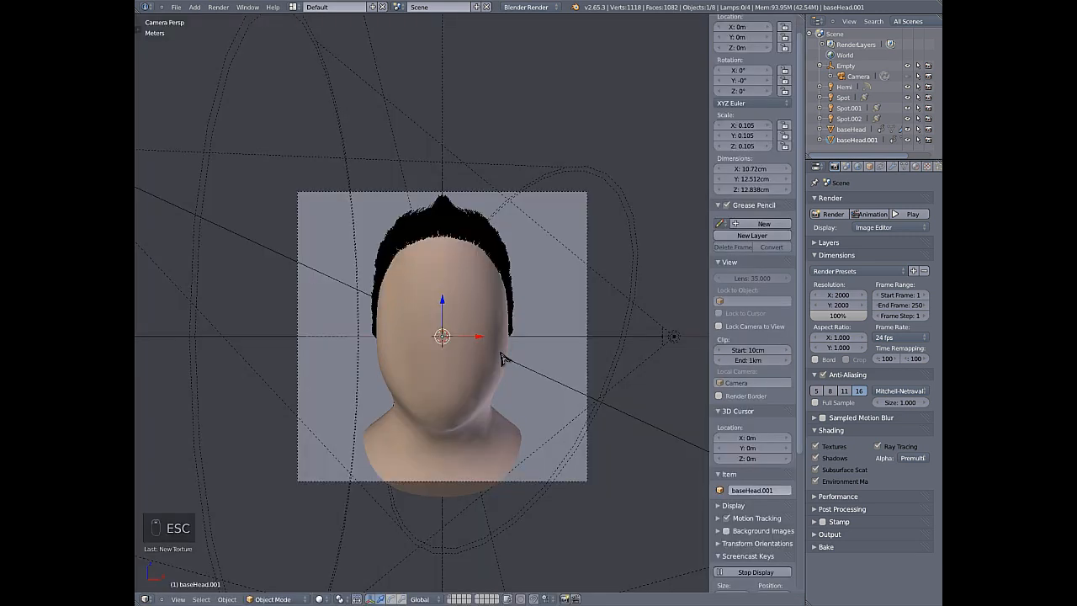
pyautogui.press('F12')
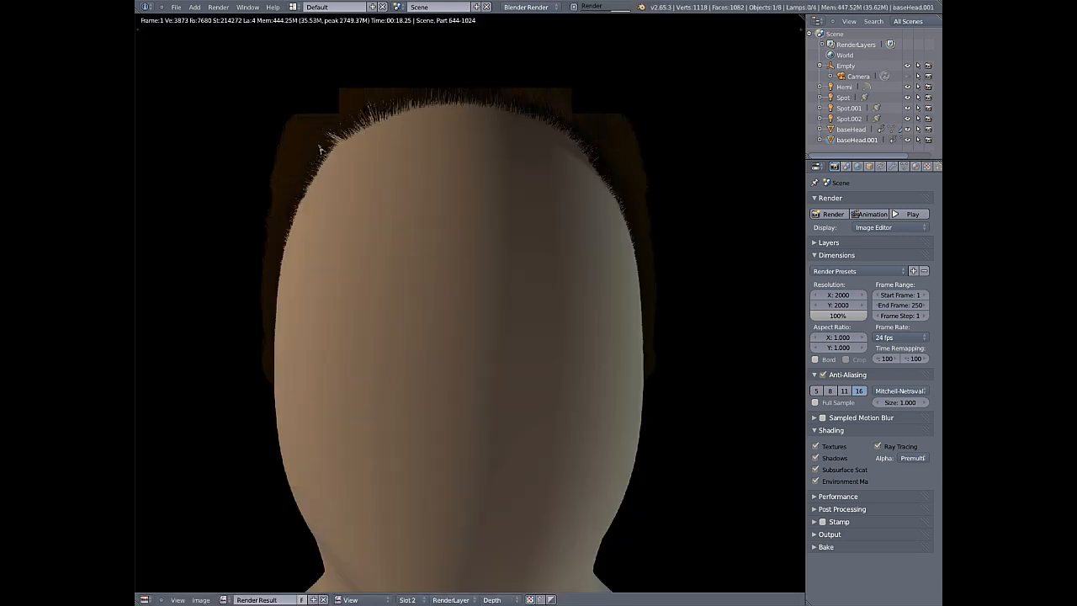
# - Examine the higher-resolution front render along the hairline, both temples, the front tuft and the outer hair edge for strand detail
pyautogui.scroll(3, 328, 141)
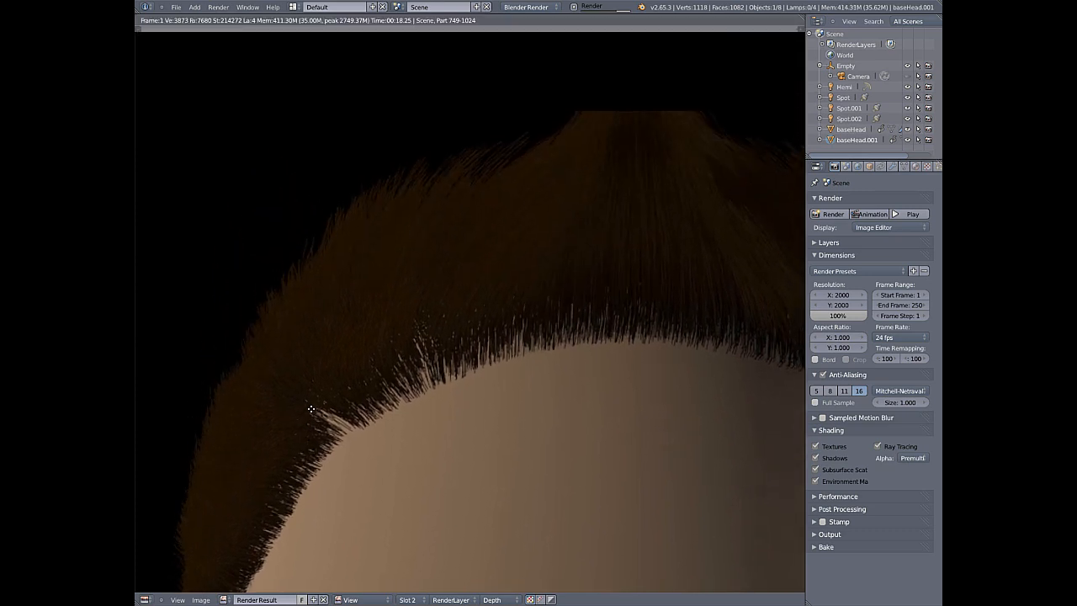
pyautogui.scroll(3, 593, 182)
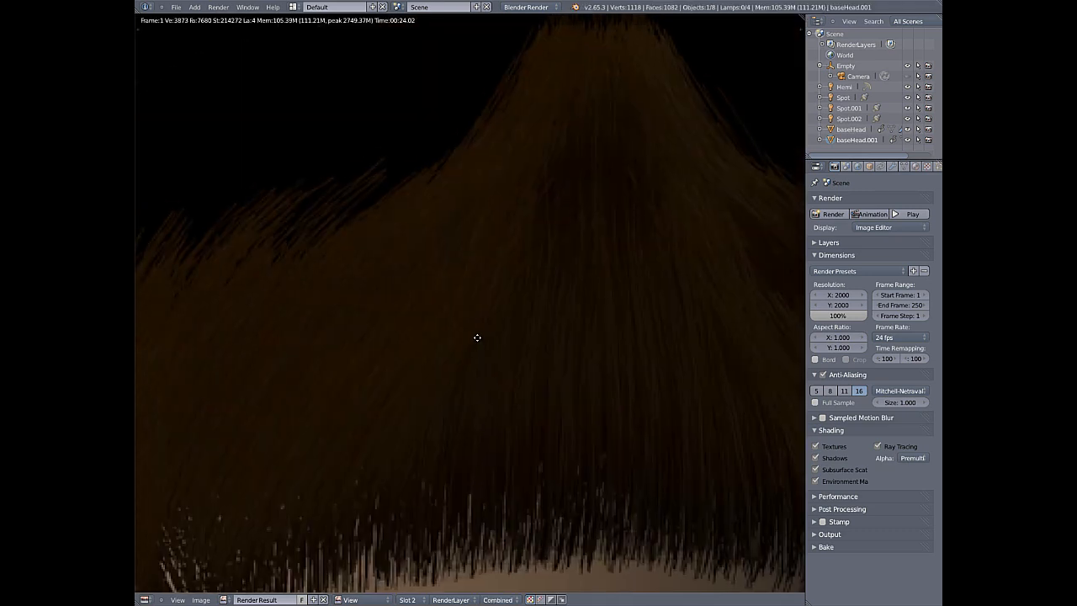
pyautogui.scroll(-3, 322, 320)
pyautogui.scroll(3, 435, 147)
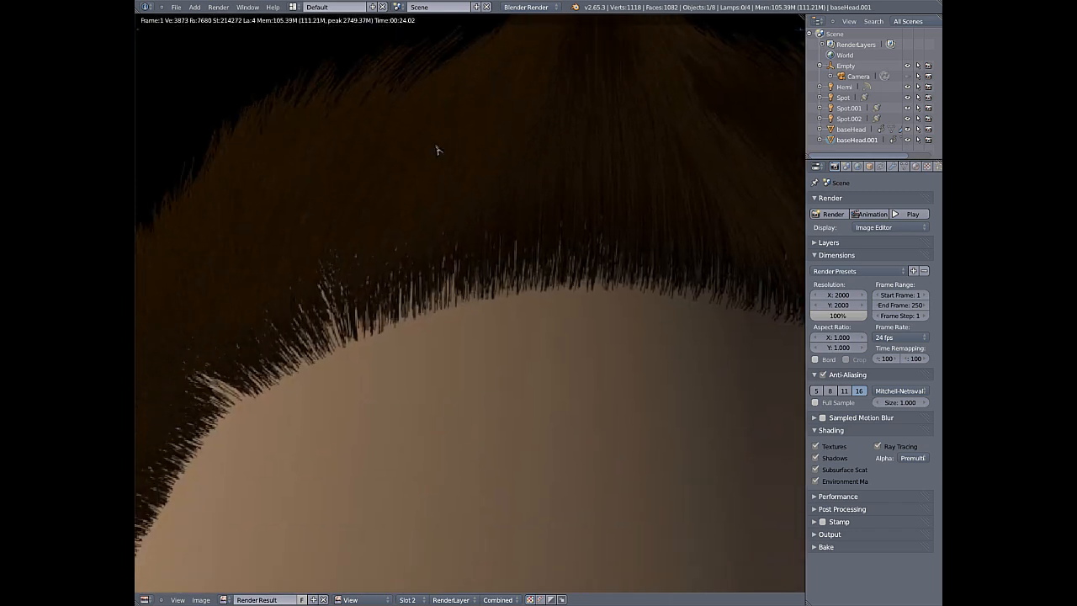
pyautogui.moveTo(268, 298); pyautogui.dragTo(349, 224, button='middle')
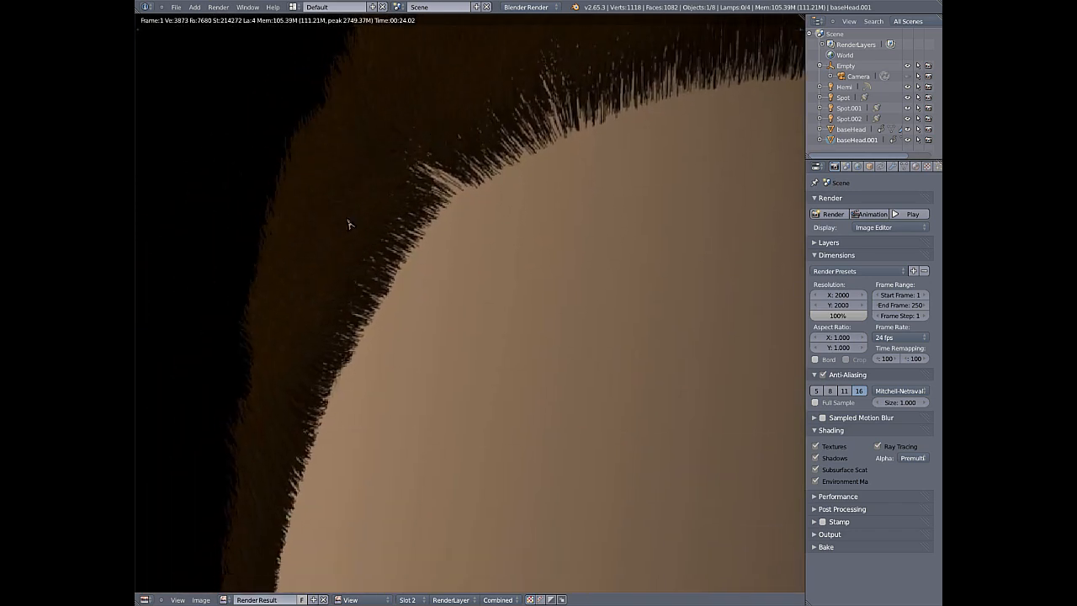
pyautogui.moveTo(293, 320); pyautogui.dragTo(340, 158, button='middle')
pyautogui.moveTo(336, 331); pyautogui.dragTo(266, 437, button='middle')
pyautogui.scroll(-5, 328, 176)
pyautogui.moveTo(570, 252); pyautogui.dragTo(507, 274, button='middle')
pyautogui.scroll(2, 505, 272)
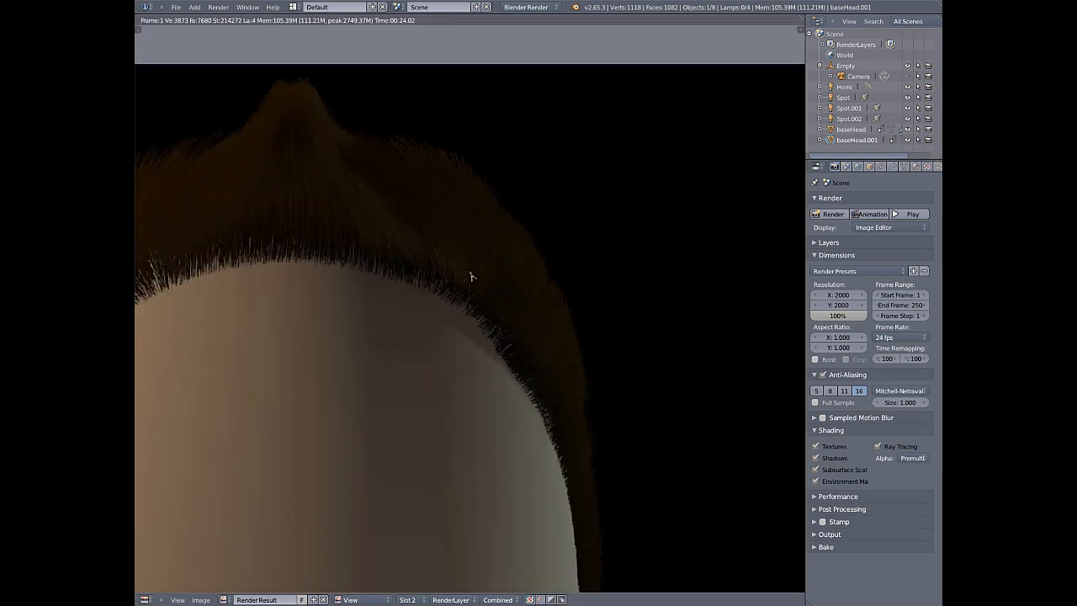
pyautogui.scroll(4, 535, 311)
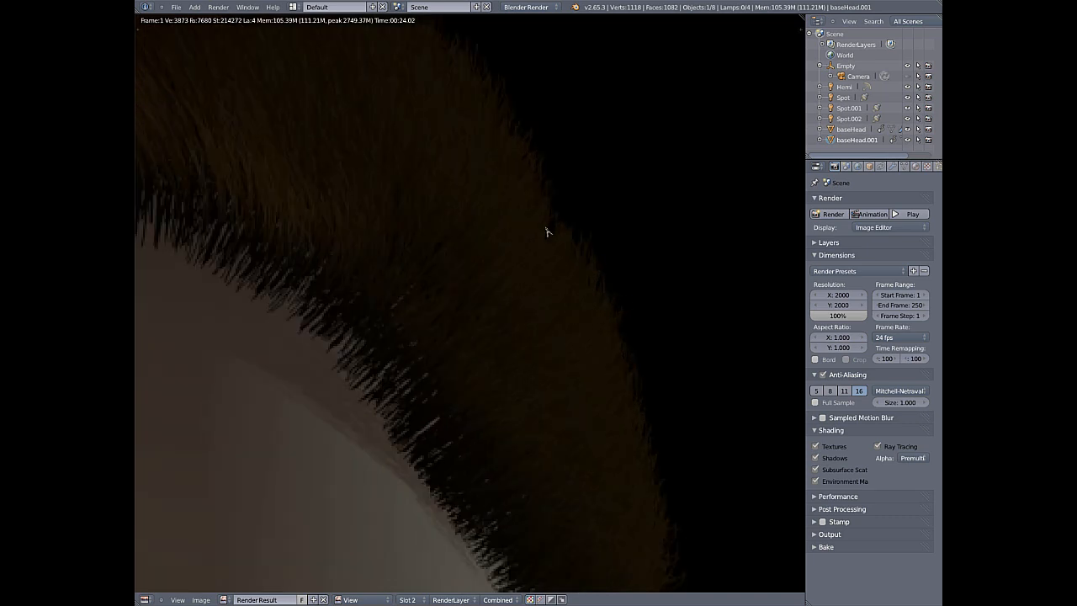
pyautogui.scroll(-5, 537, 271)
pyautogui.scroll(-4, 361, 241)
pyautogui.scroll(5, 389, 264)
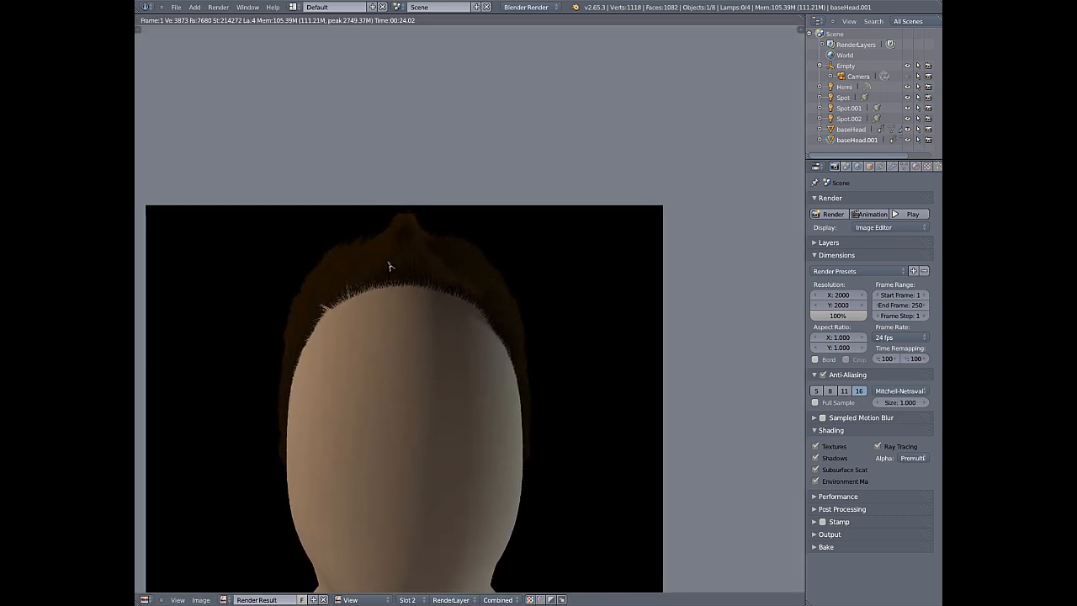
pyautogui.scroll(1, 391, 253)
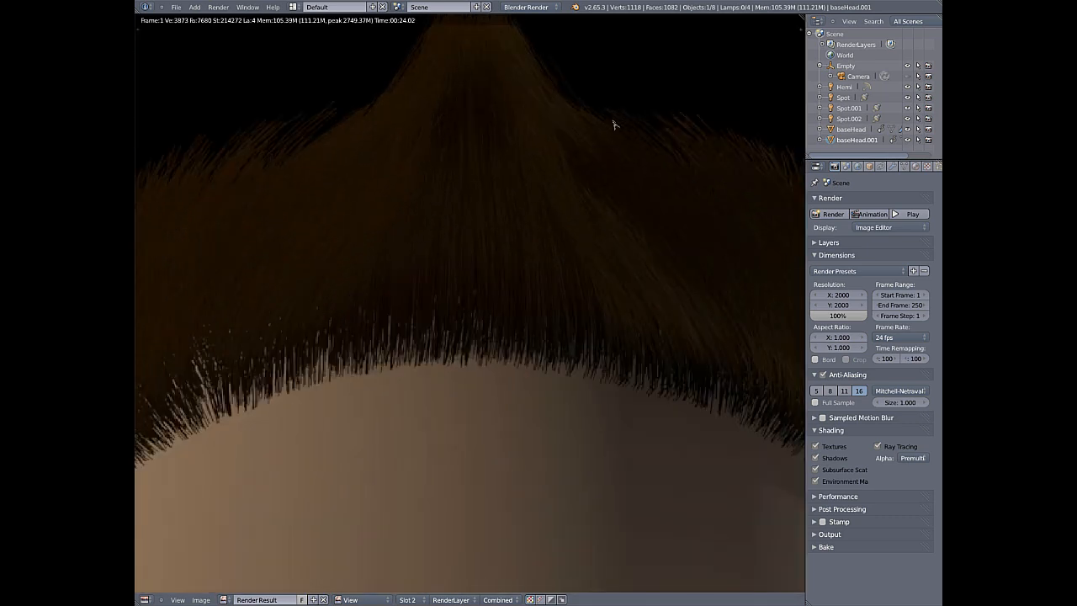
pyautogui.scroll(-5, 515, 164)
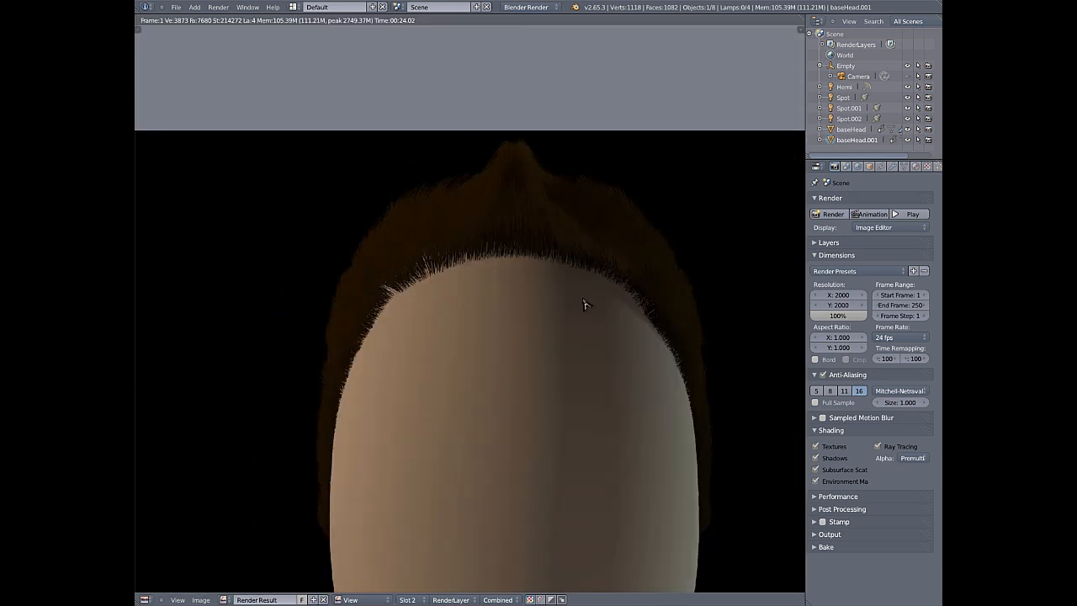
# - Rotate the camera's parent Empty 90° about the global Z axis and render the head from the side
pyautogui.press('Escape')
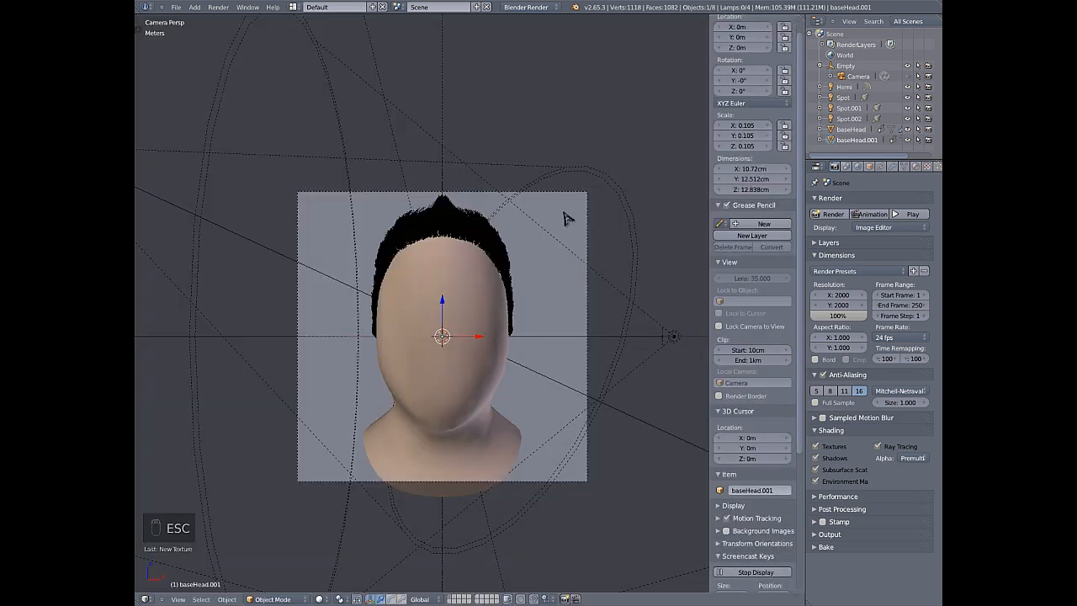
pyautogui.rightClick(539, 340)
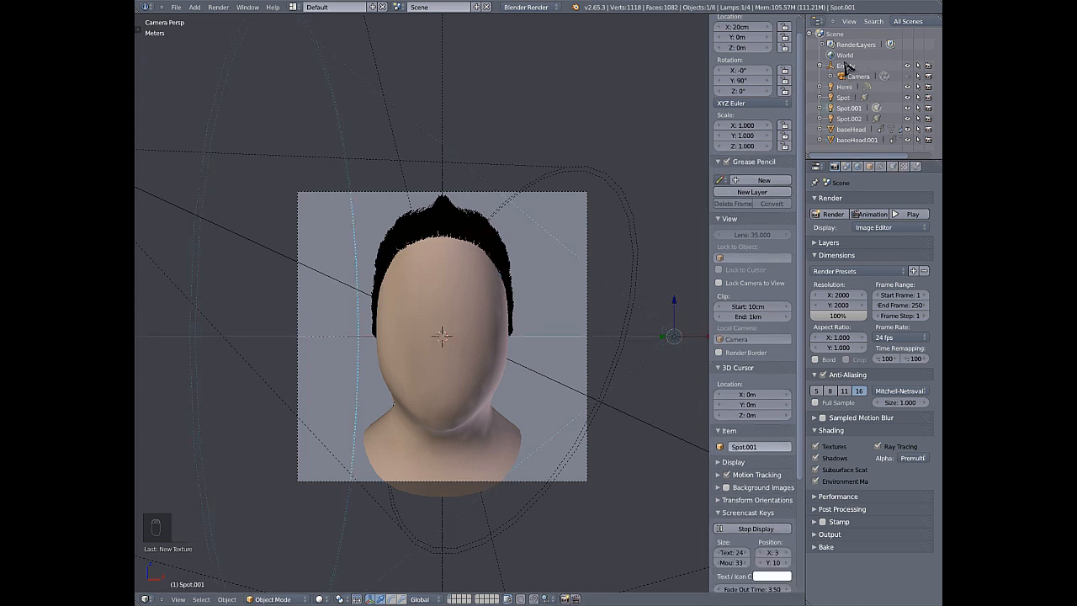
pyautogui.click(845, 66)
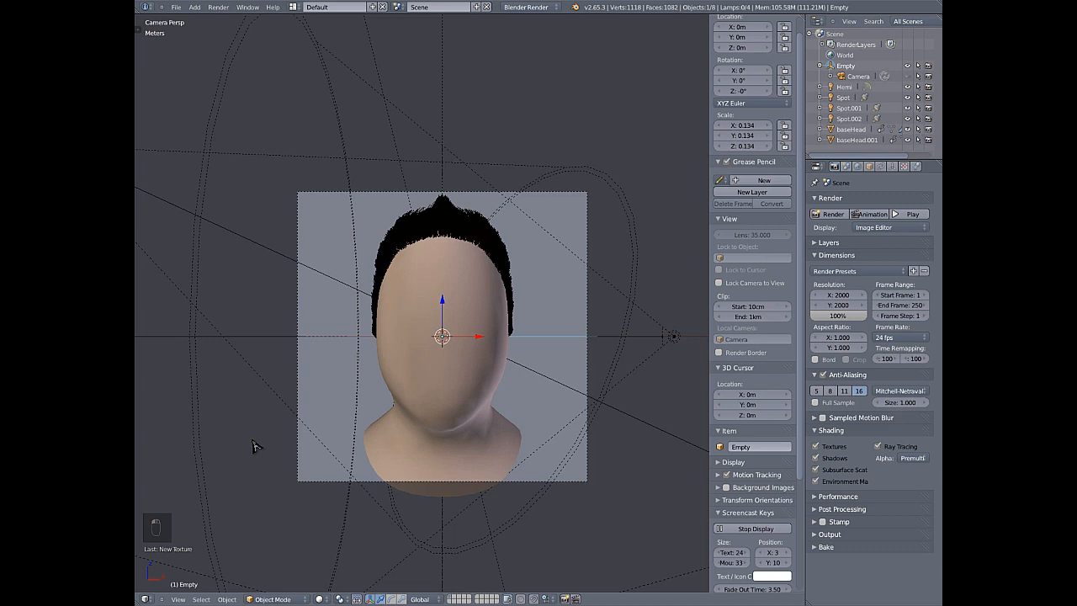
pyautogui.write('r')
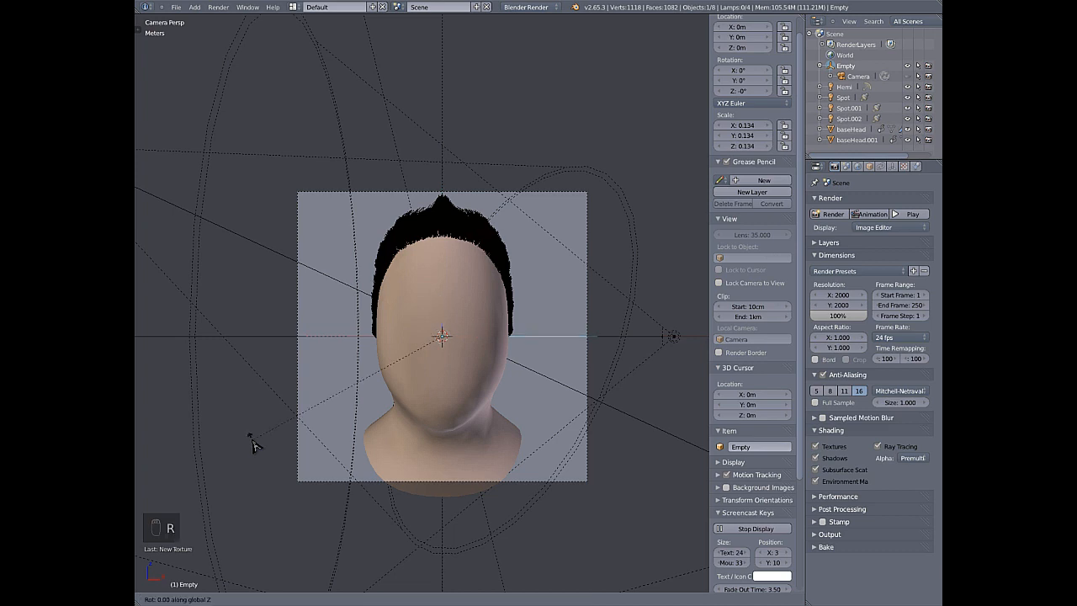
pyautogui.write('z90')
pyautogui.press('Return')
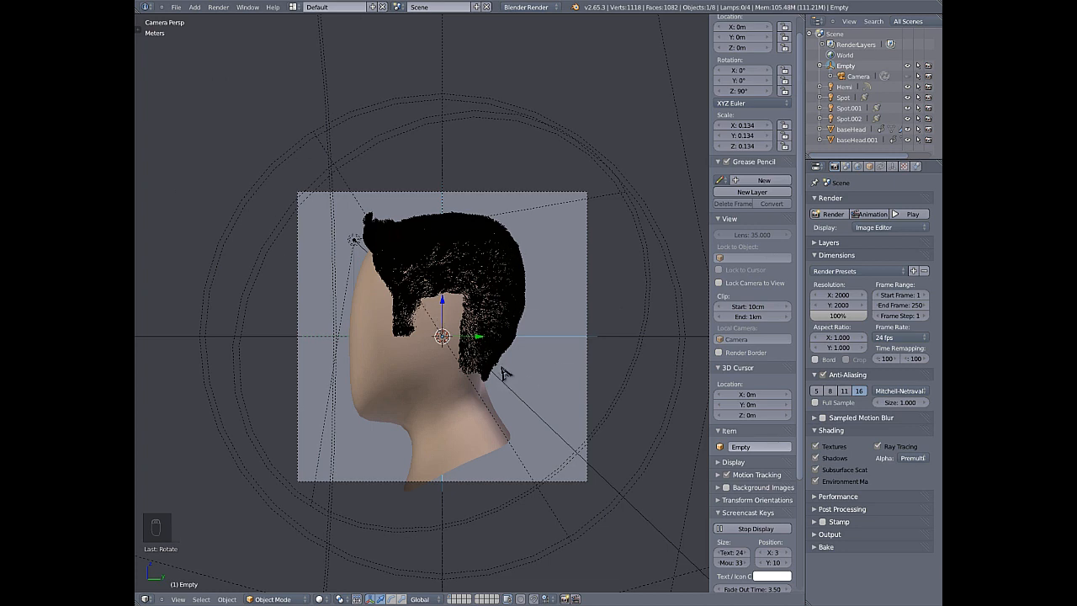
pyautogui.press('F12')
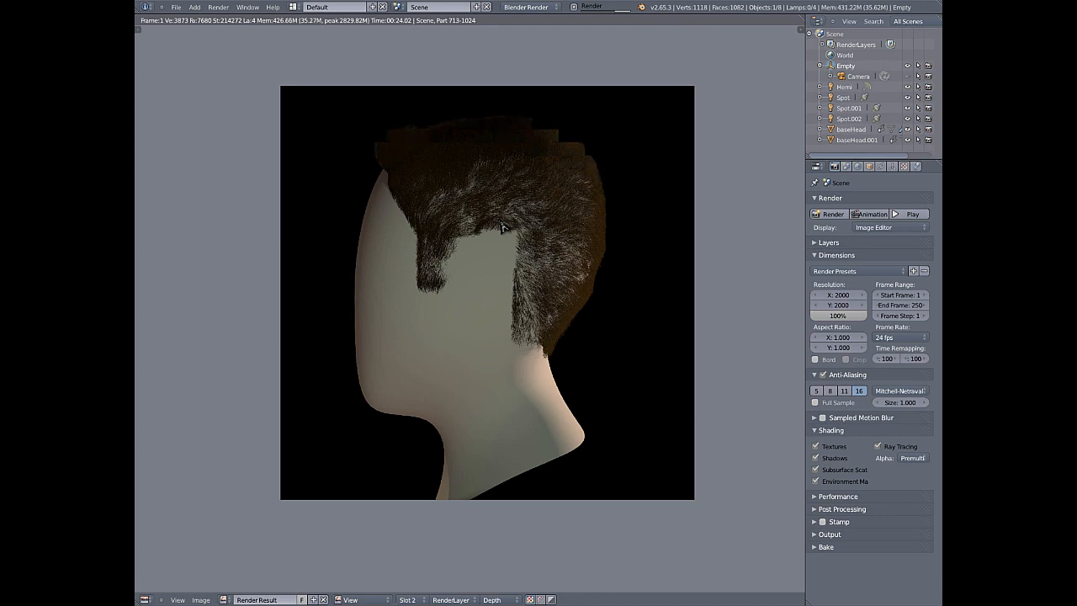
# - Examine the side render's sideburn, front tuft, crown, back of the head and nape for highlights, strand detail and coverage
pyautogui.scroll(4, 506, 210)
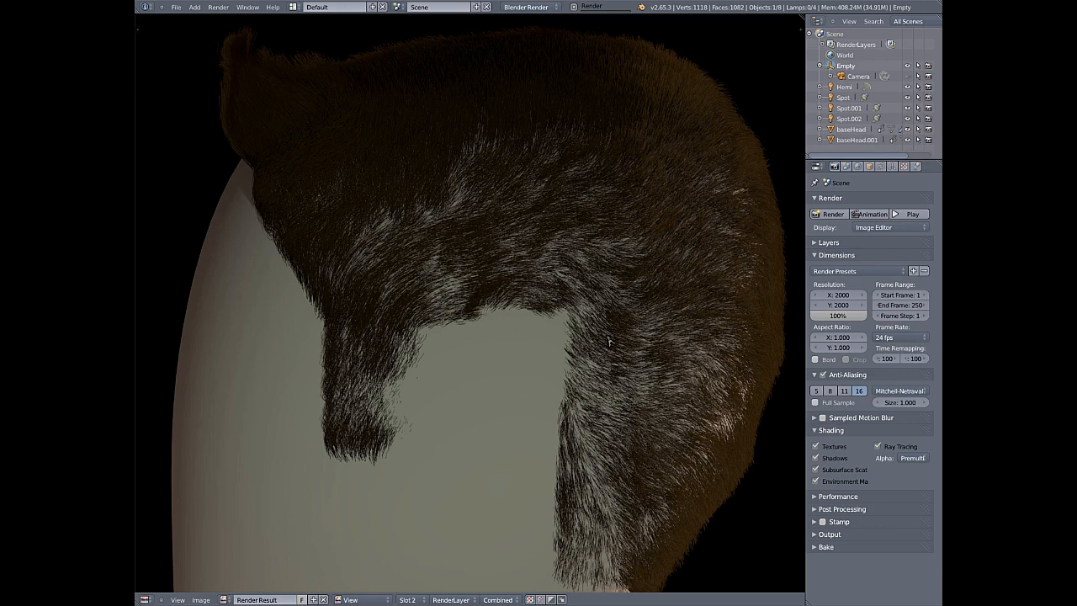
pyautogui.scroll(-1, 609, 342)
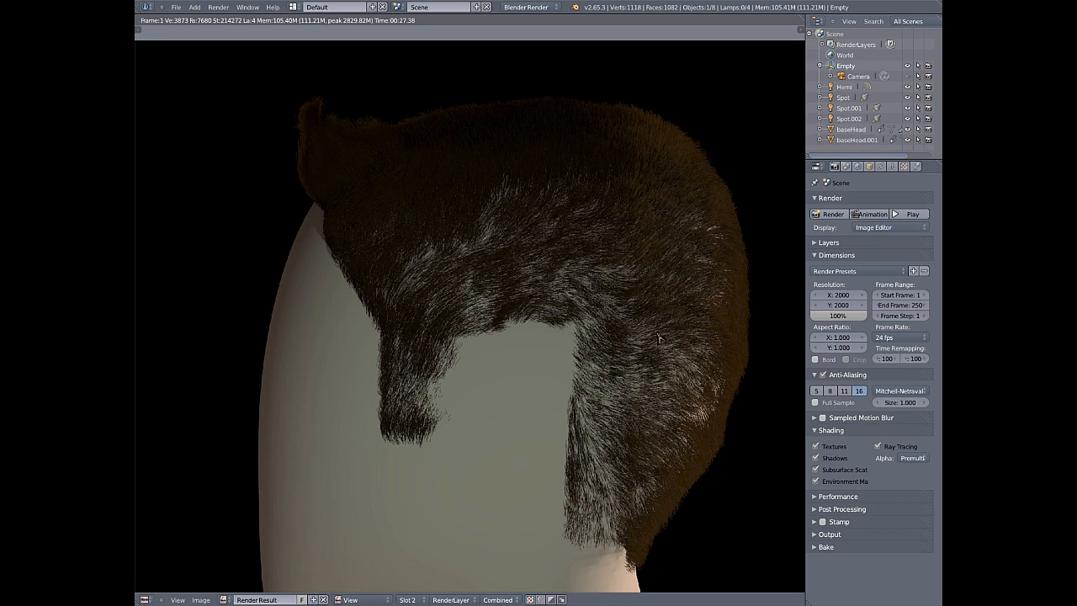
pyautogui.scroll(3, 460, 117)
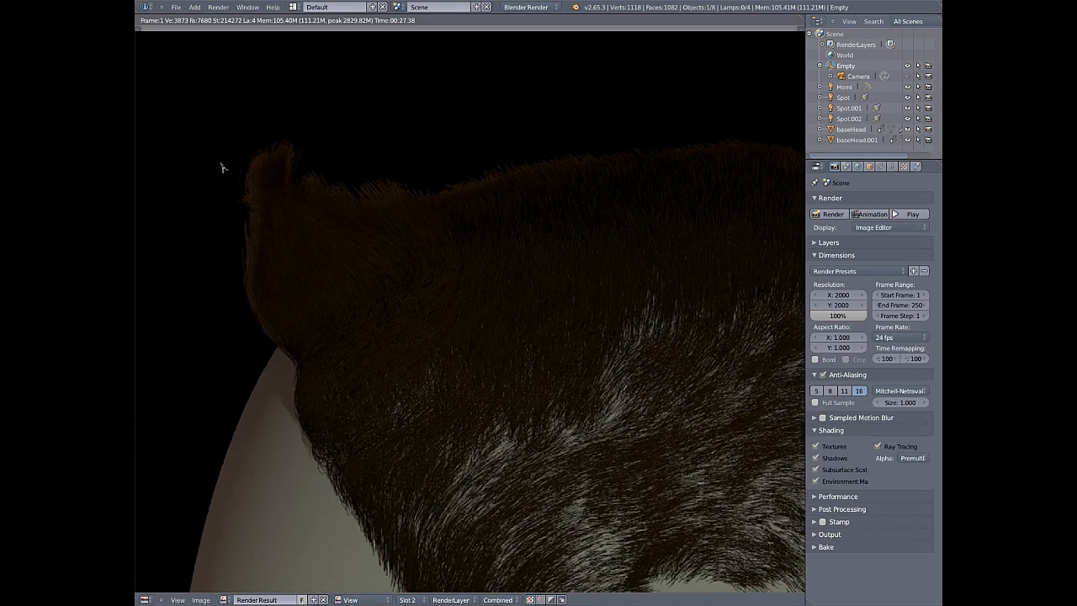
pyautogui.scroll(-3, 250, 298)
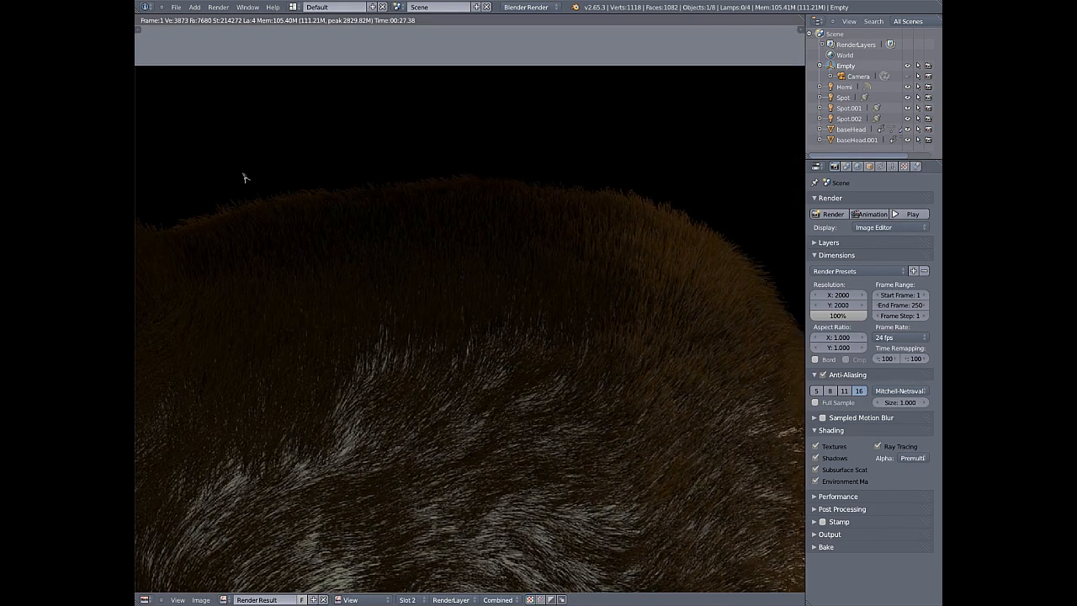
pyautogui.moveTo(587, 301); pyautogui.dragTo(391, 173, button='middle')
pyautogui.scroll(-3, 640, 281)
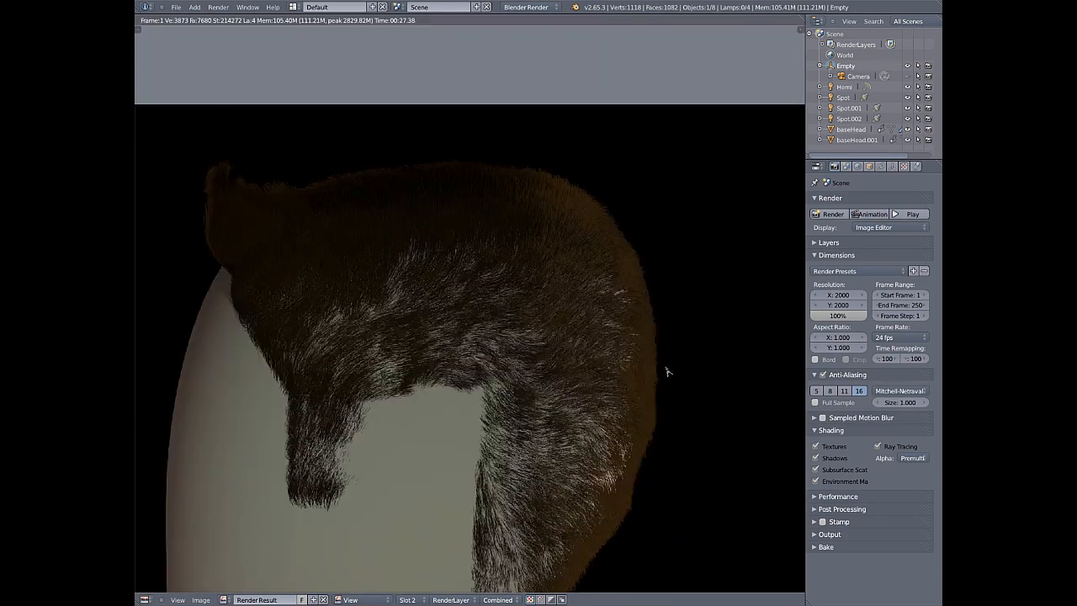
pyautogui.moveTo(666, 373); pyautogui.dragTo(590, 259, button='middle')
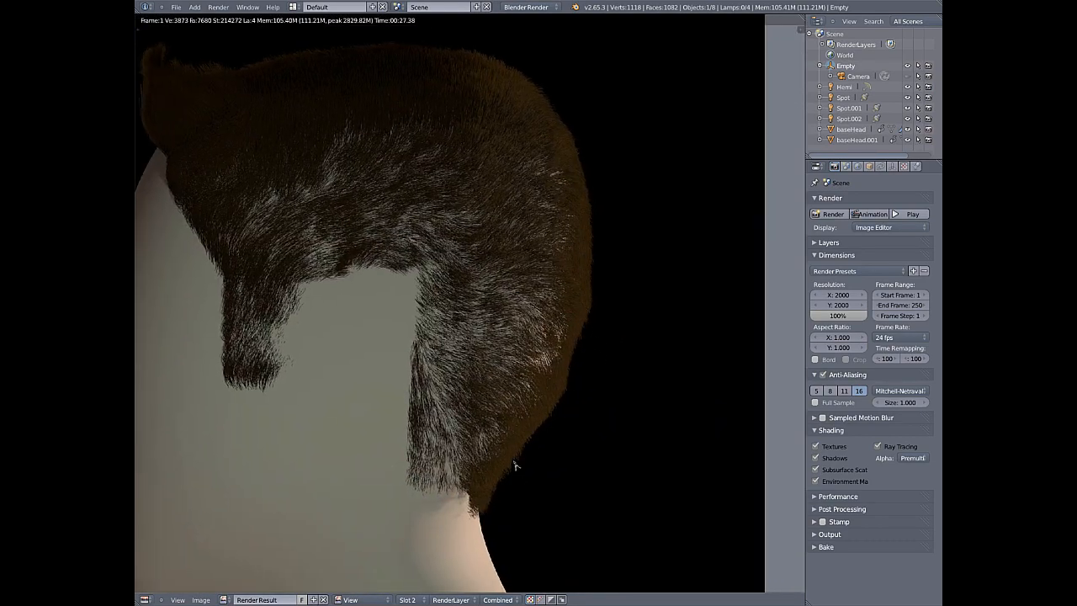
pyautogui.scroll(4, 510, 474)
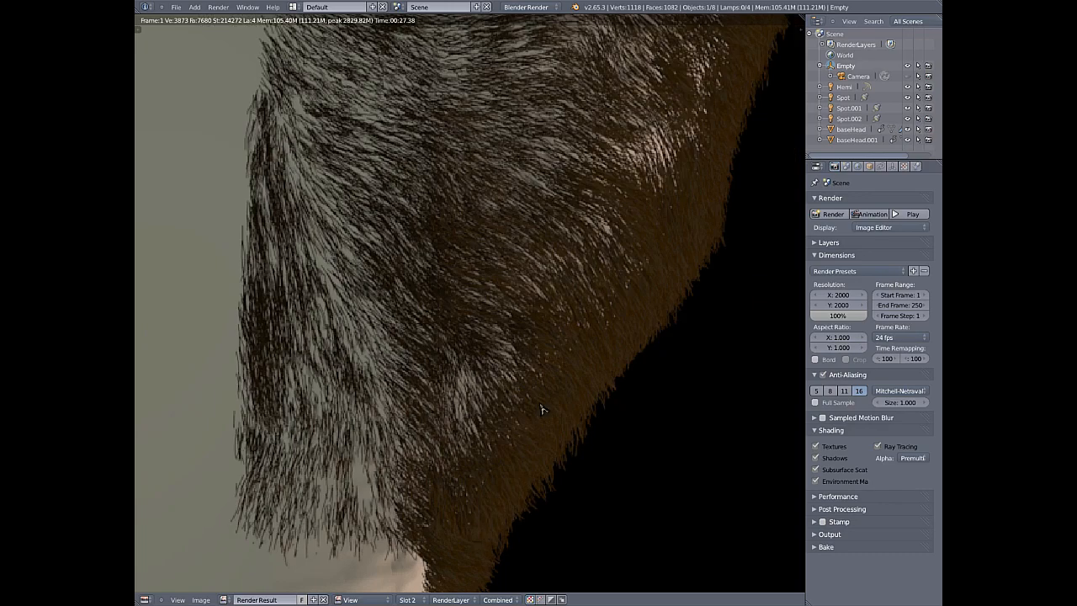
# - Examine the side render's hair from the nape up the back of the head and over the crown to the front tuft
pyautogui.moveTo(646, 201); pyautogui.dragTo(584, 404, button='middle')
pyautogui.moveTo(665, 126); pyautogui.dragTo(647, 375, button='middle')
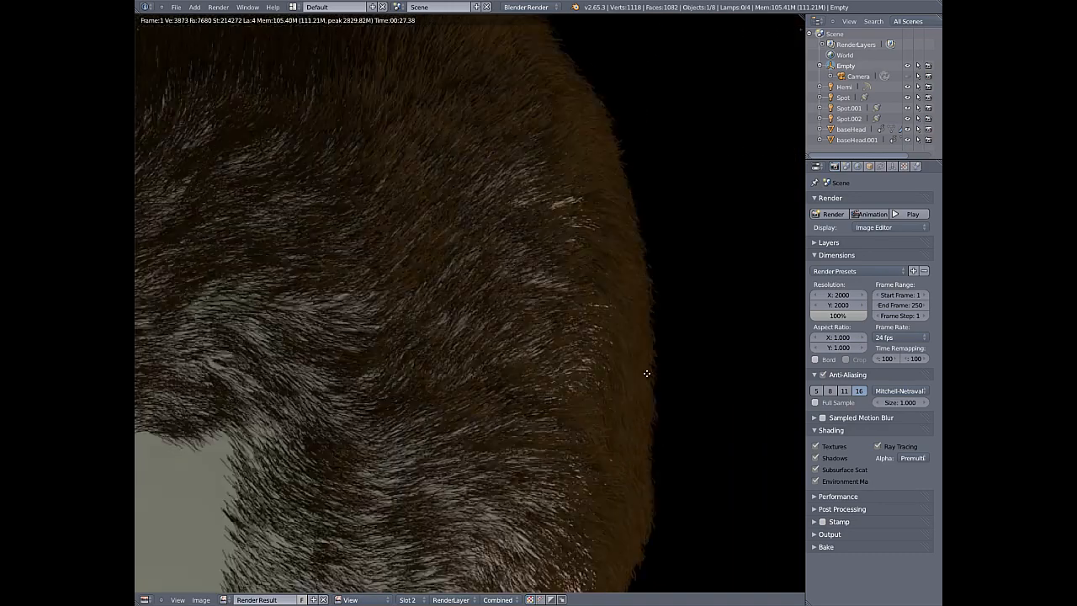
pyautogui.moveTo(594, 252); pyautogui.dragTo(618, 400, button='middle')
pyautogui.moveTo(585, 205); pyautogui.dragTo(732, 288, button='middle')
pyautogui.moveTo(559, 249); pyautogui.dragTo(651, 267, button='middle')
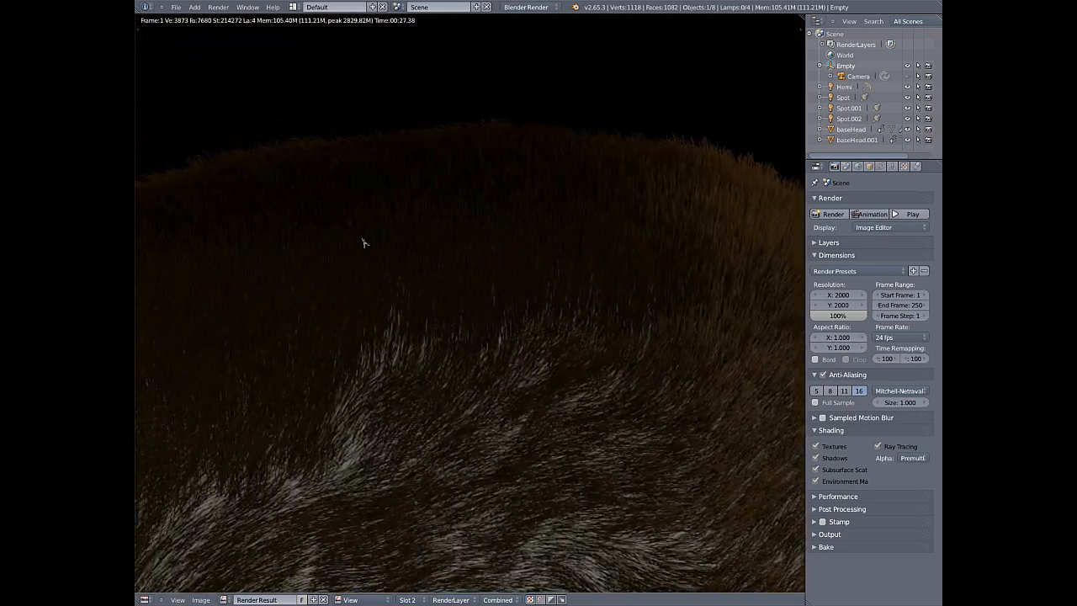
pyautogui.moveTo(363, 243); pyautogui.dragTo(548, 230, button='middle')
pyautogui.moveTo(340, 181); pyautogui.dragTo(577, 238, button='middle')
pyautogui.scroll(2, 461, 328)
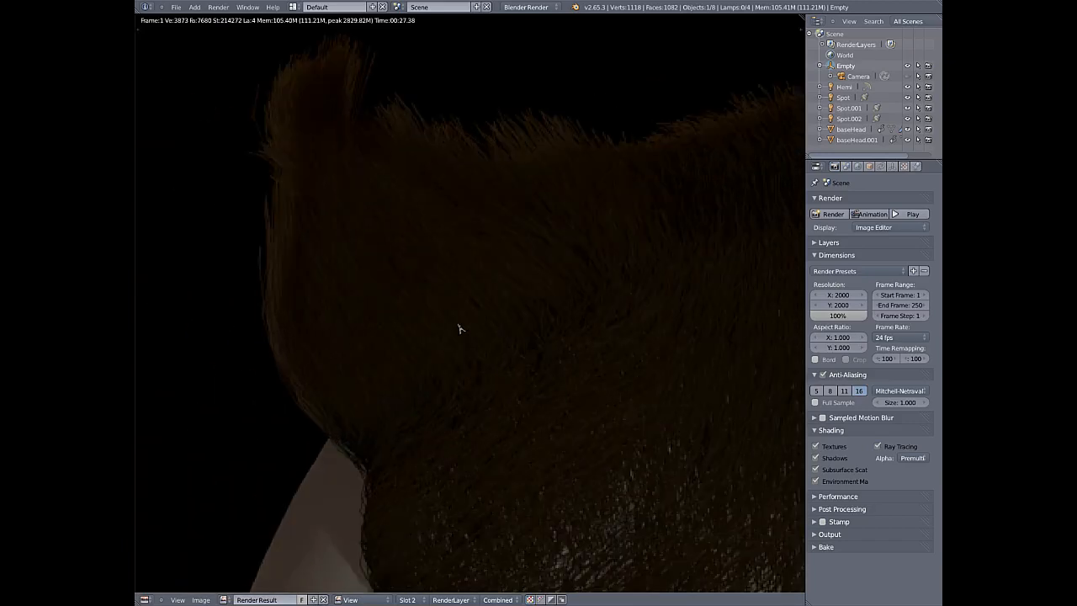
# - Examine the side render's front tuft, forehead hairline and upper hair outline at several magnifications
pyautogui.scroll(-3, 461, 328)
pyautogui.moveTo(673, 258); pyautogui.dragTo(546, 286, button='middle')
pyautogui.moveTo(591, 329); pyautogui.dragTo(422, 277, button='middle')
pyautogui.moveTo(277, 278); pyautogui.dragTo(678, 337, button='middle')
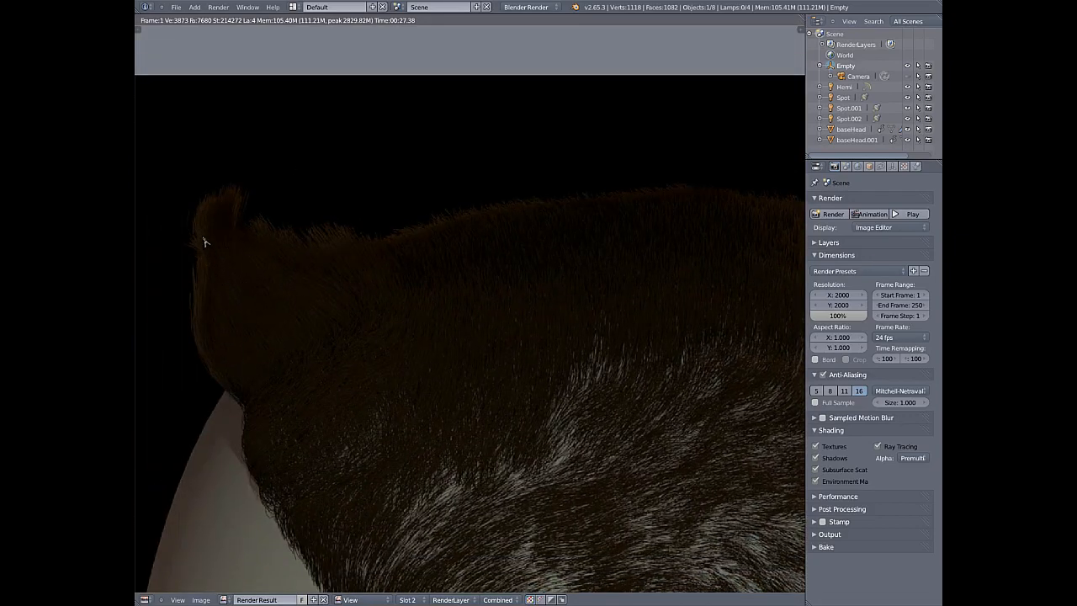
pyautogui.moveTo(344, 273); pyautogui.dragTo(431, 289, button='middle')
pyautogui.scroll(1, 432, 289)
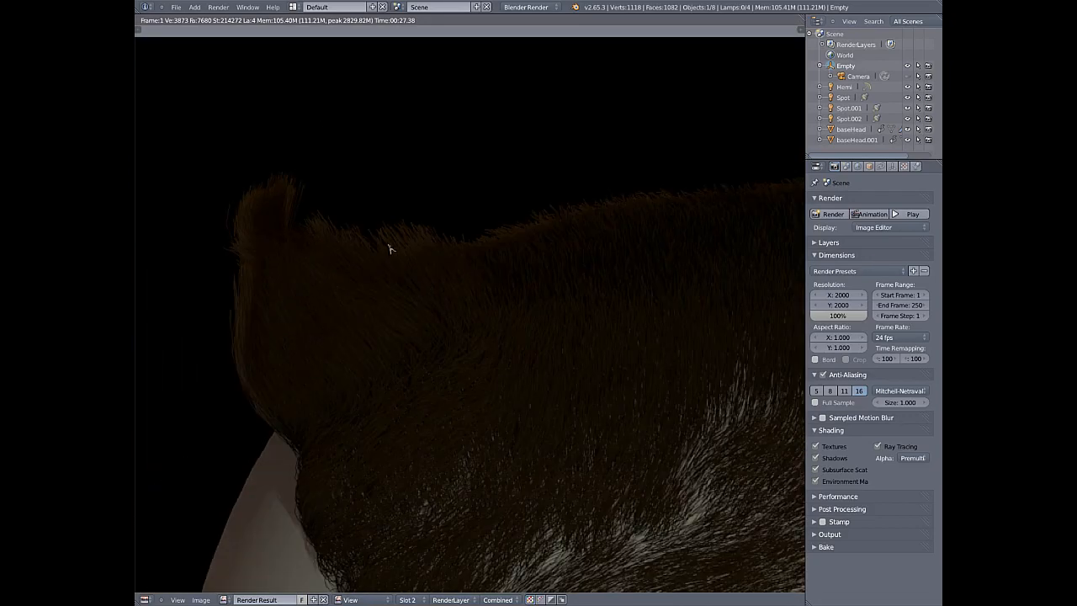
pyautogui.scroll(-1, 387, 246)
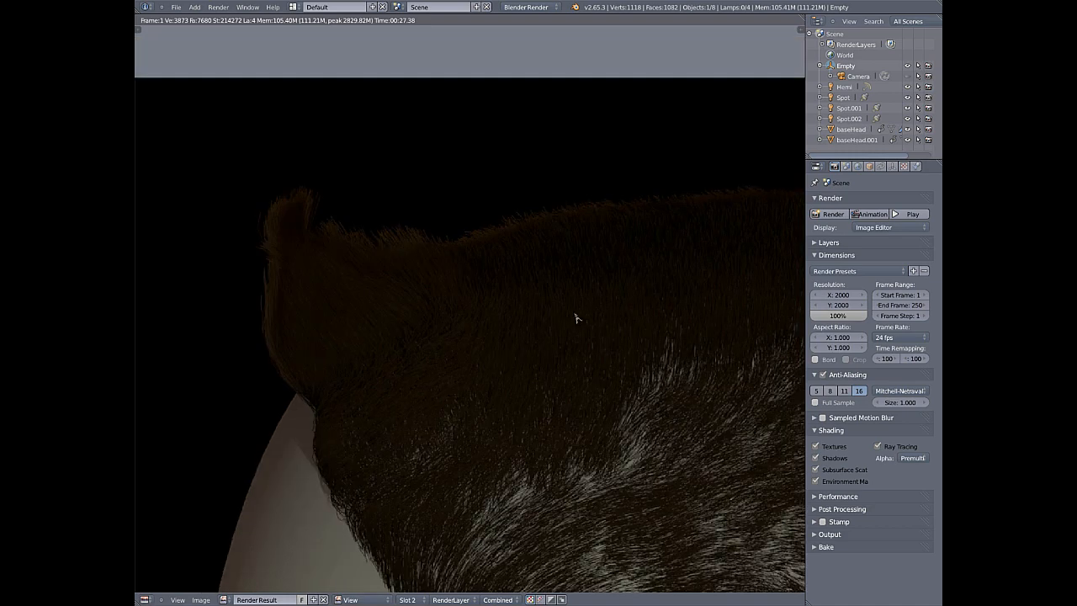
pyautogui.scroll(-1, 529, 284)
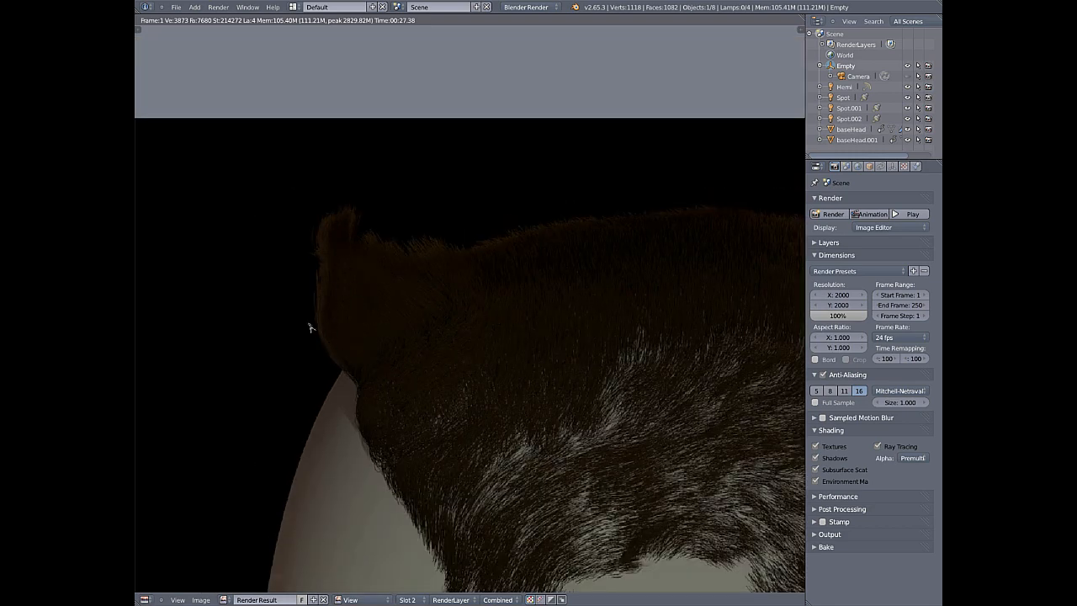
pyautogui.scroll(-1, 386, 360)
pyautogui.moveTo(517, 348); pyautogui.dragTo(382, 223, button='middle')
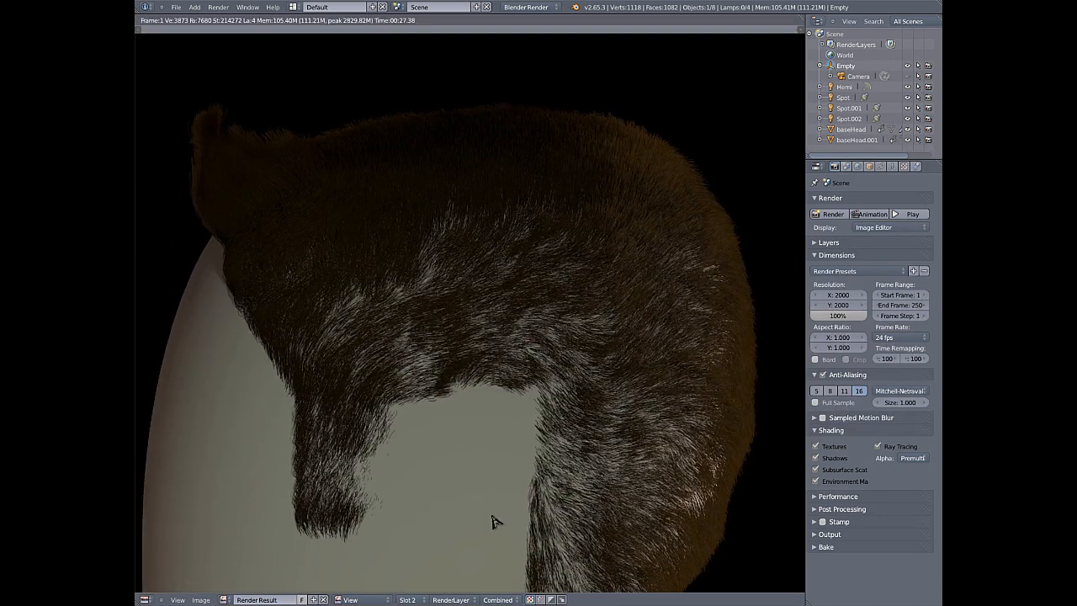
# - Compare the side render's overall hair shape with close detail of the dark strands on top, down to the face and neck
pyautogui.scroll(-3, 362, 321)
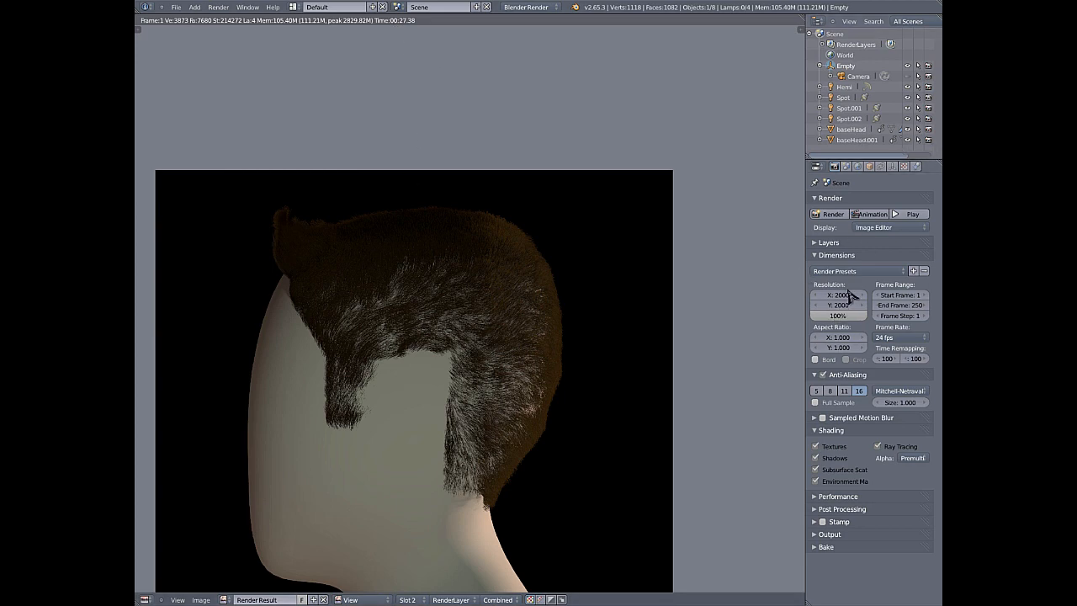
pyautogui.scroll(1, 402, 278)
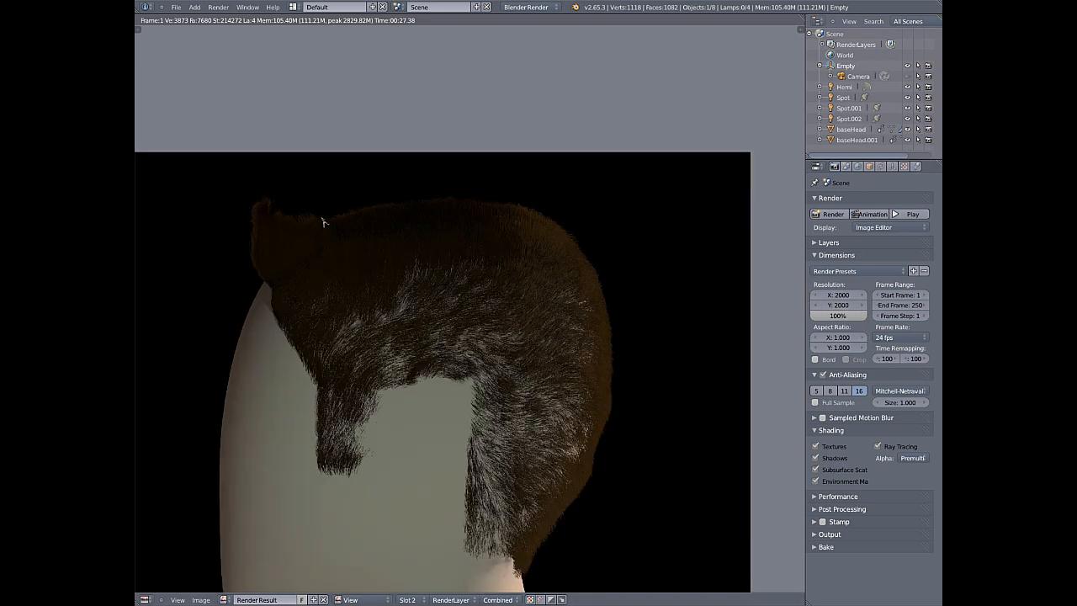
pyautogui.scroll(4, 344, 276)
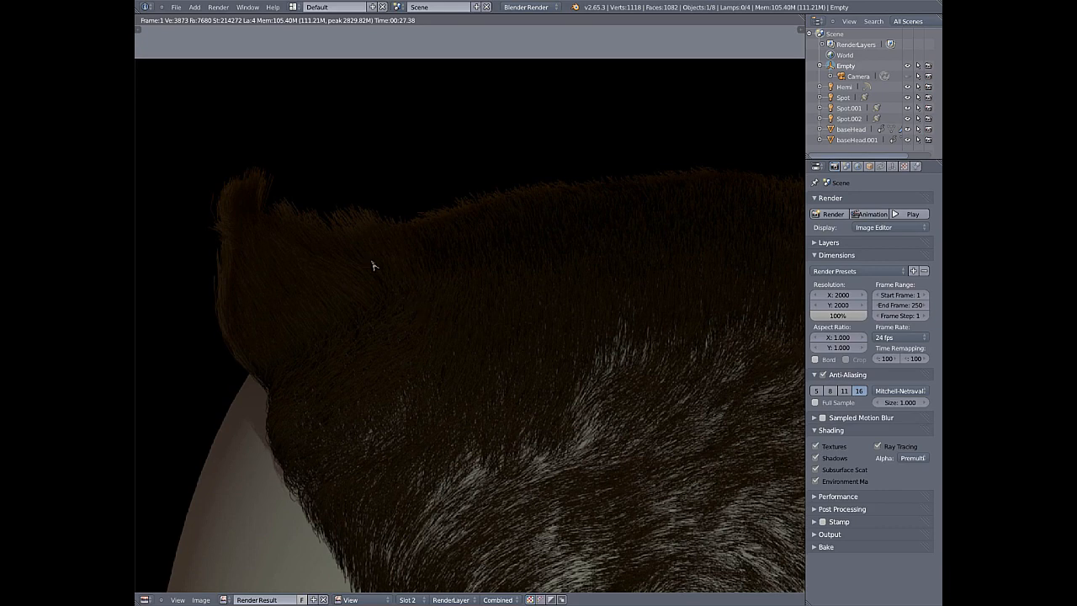
pyautogui.scroll(2, 373, 266)
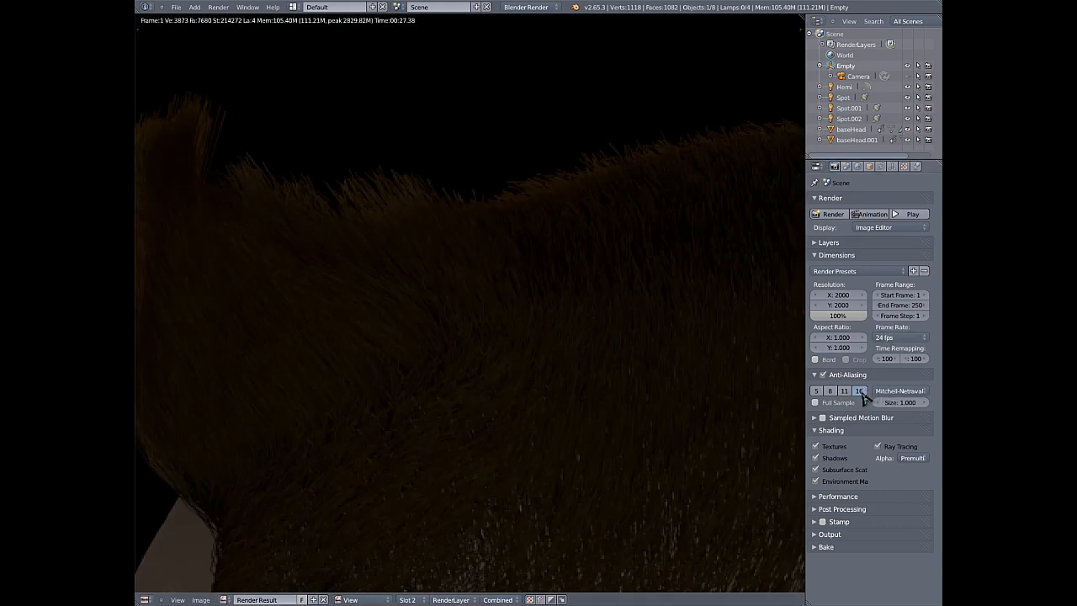
pyautogui.scroll(-5, 264, 260)
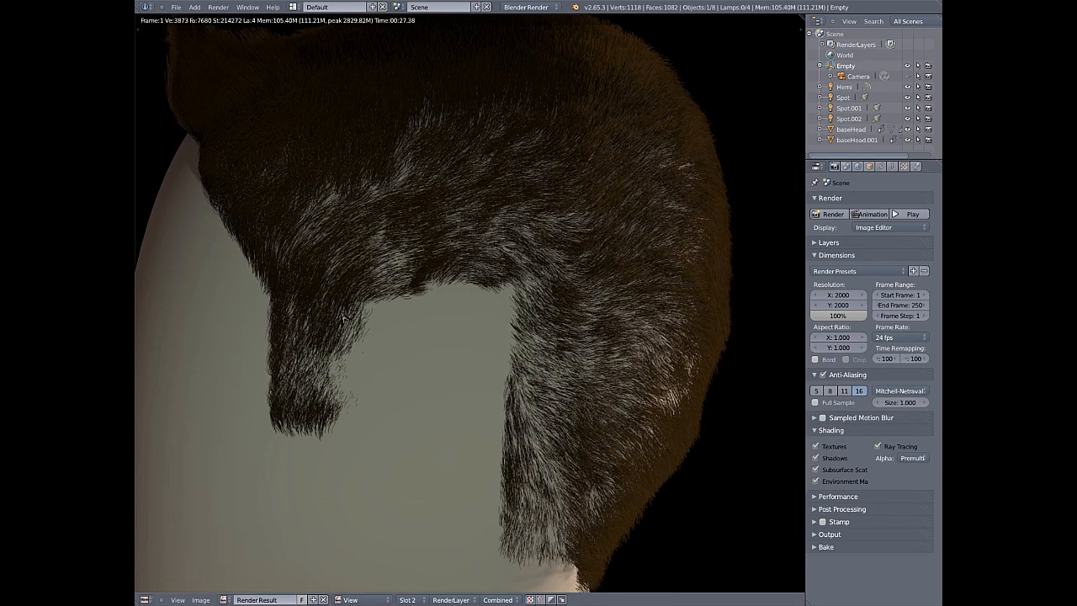
pyautogui.moveTo(340, 416); pyautogui.dragTo(370, 252, button='middle')
pyautogui.moveTo(321, 322); pyautogui.dragTo(351, 217, button='middle')
pyautogui.scroll(-3, 358, 247)
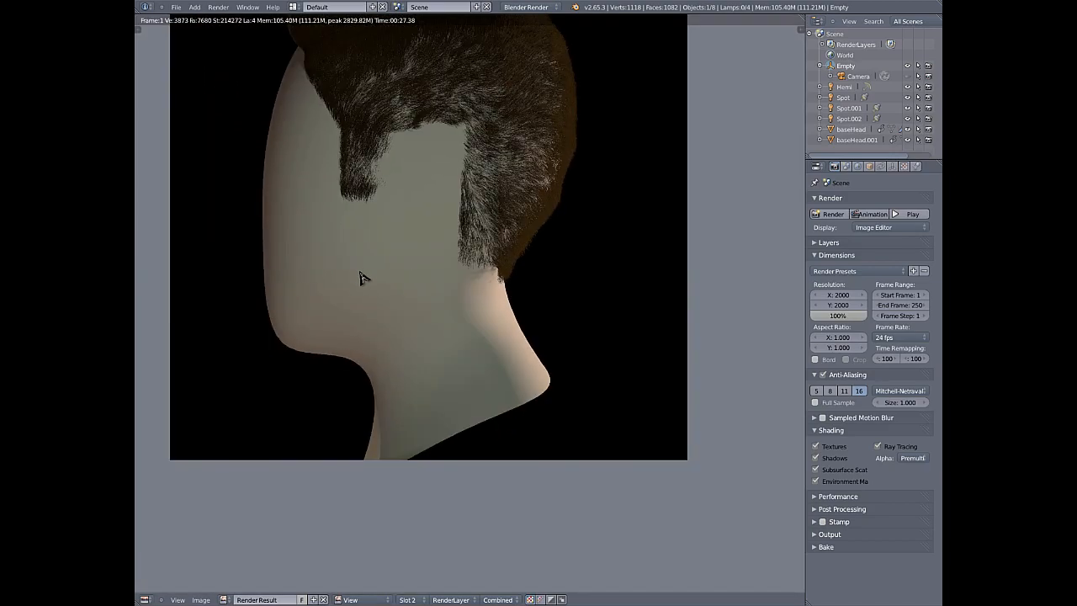
# - Examine the side render's temple, sideburn and hairline around the ear area, and review the head as a whole
pyautogui.scroll(3, 365, 277)
pyautogui.scroll(1, 426, 321)
pyautogui.moveTo(391, 144); pyautogui.dragTo(367, 480, button='middle')
pyautogui.moveTo(387, 296); pyautogui.dragTo(389, 364, button='middle')
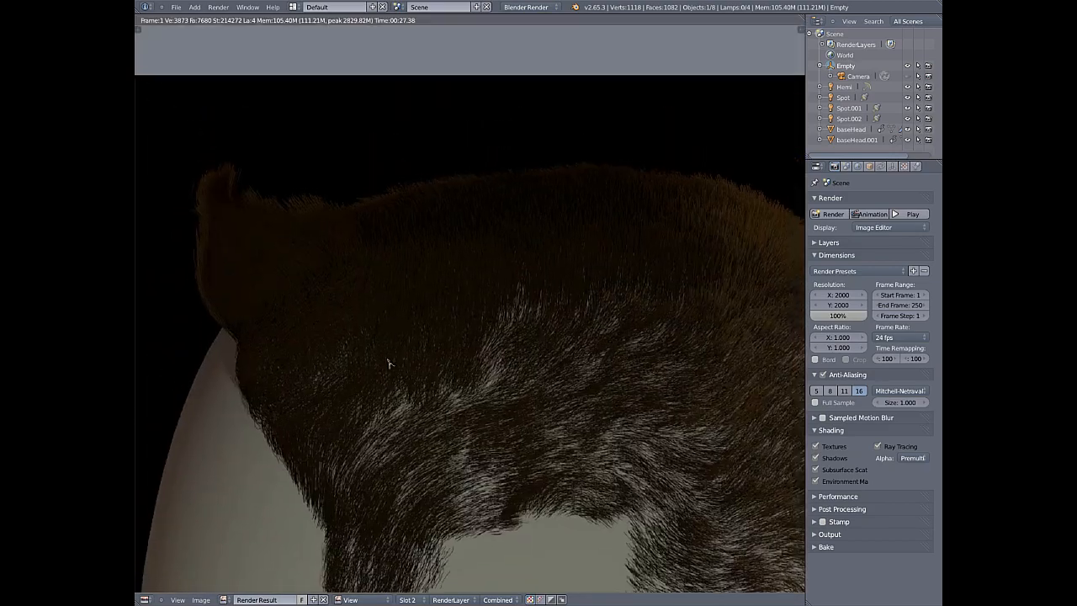
pyautogui.moveTo(486, 275); pyautogui.dragTo(308, 348, button='middle')
pyautogui.moveTo(324, 429); pyautogui.dragTo(463, 231, button='middle')
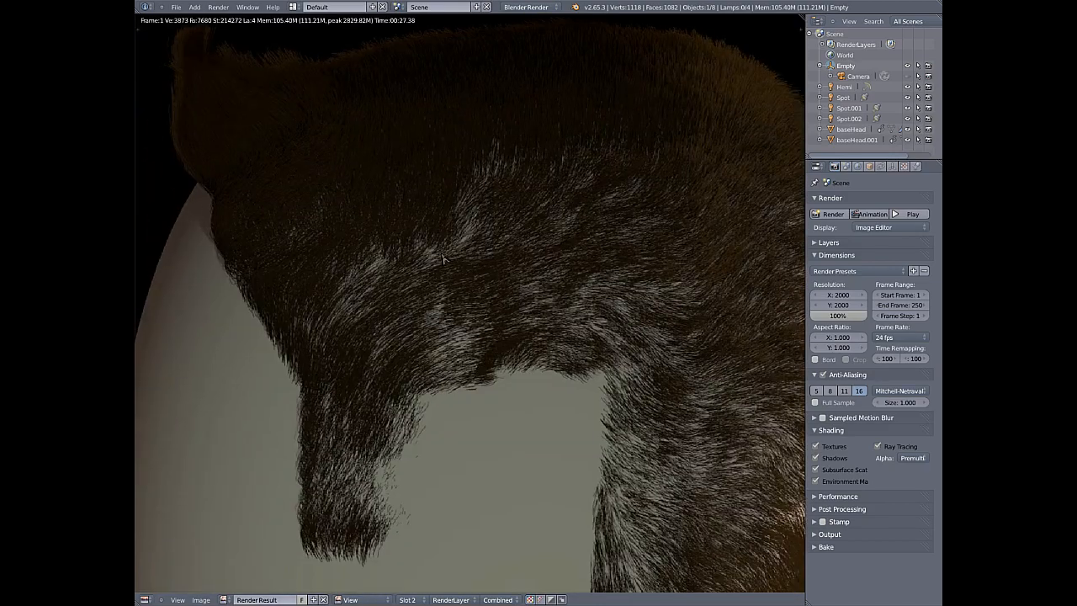
pyautogui.moveTo(367, 437); pyautogui.dragTo(515, 261, button='middle')
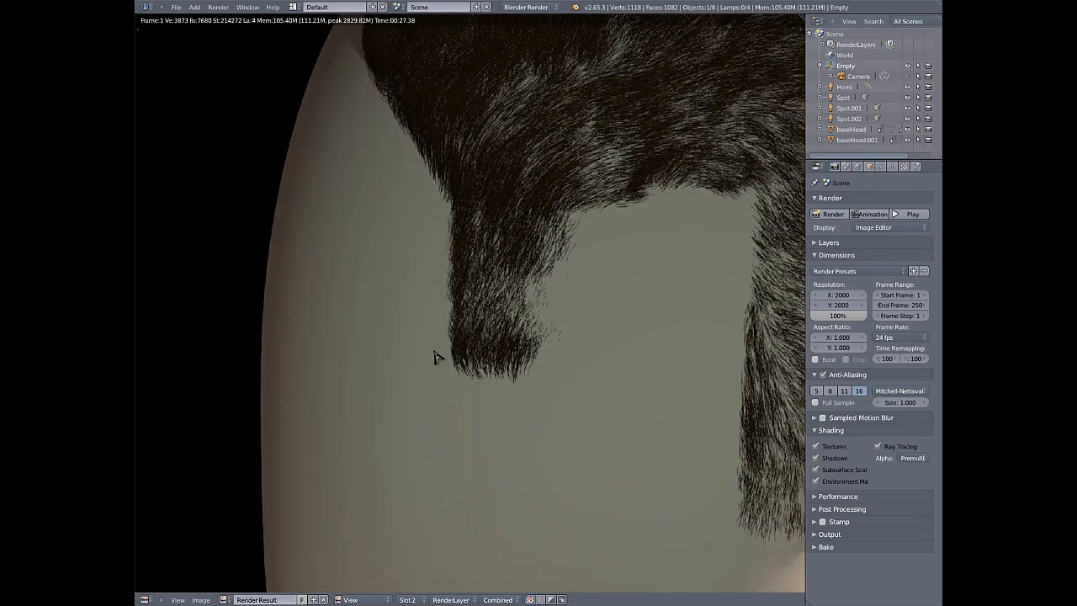
pyautogui.moveTo(557, 163); pyautogui.dragTo(443, 412, button='middle')
pyautogui.scroll(-2, 503, 219)
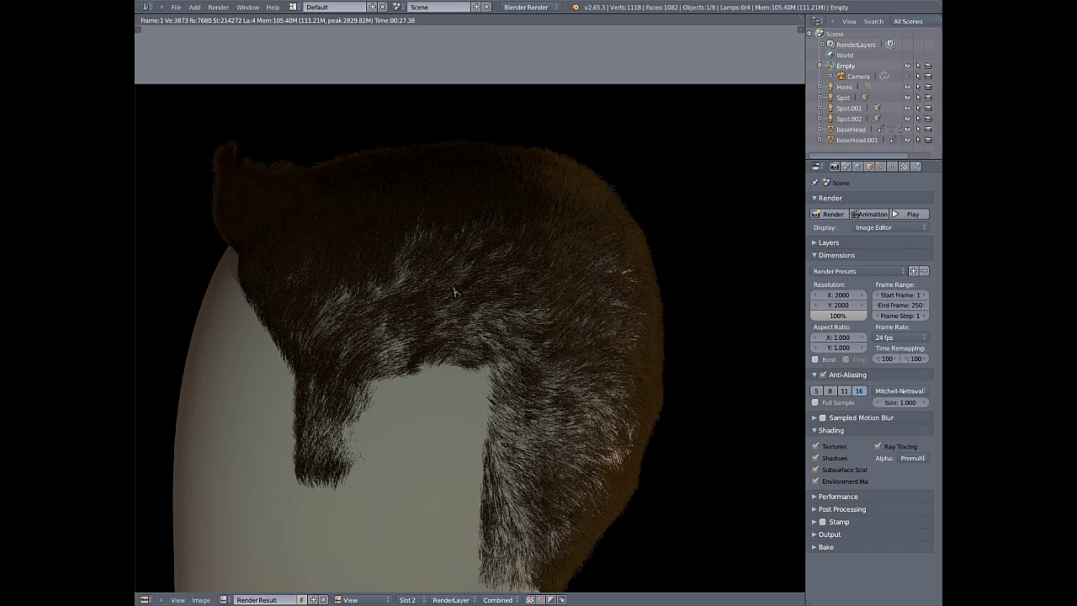
pyautogui.scroll(-1, 437, 207)
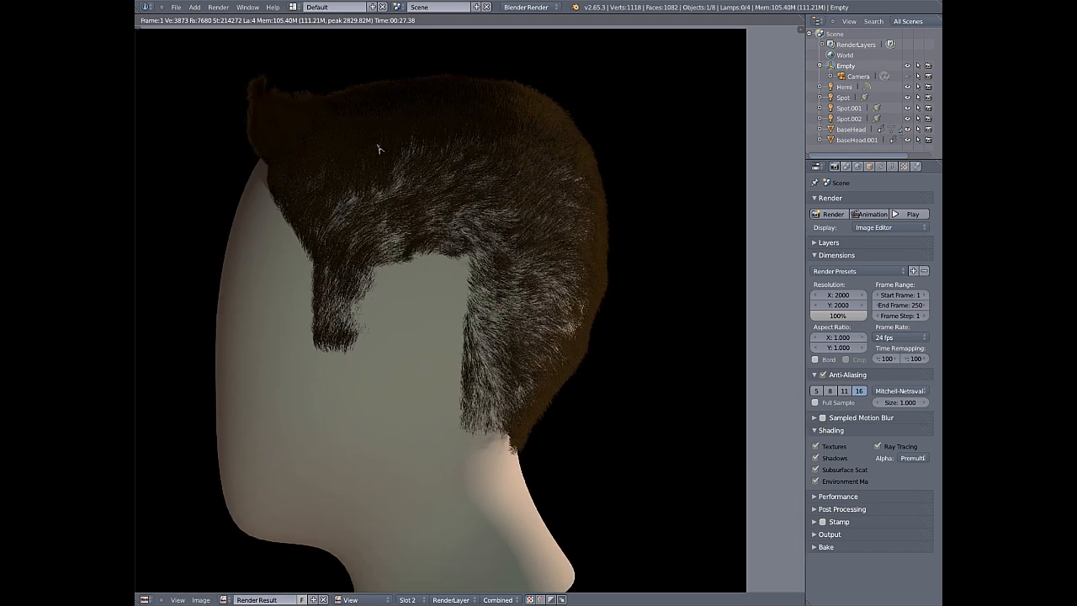
# - Close the render result and view the head up close from the front in the 3D view
pyautogui.press('Escape')
pyautogui.press('KP_1')
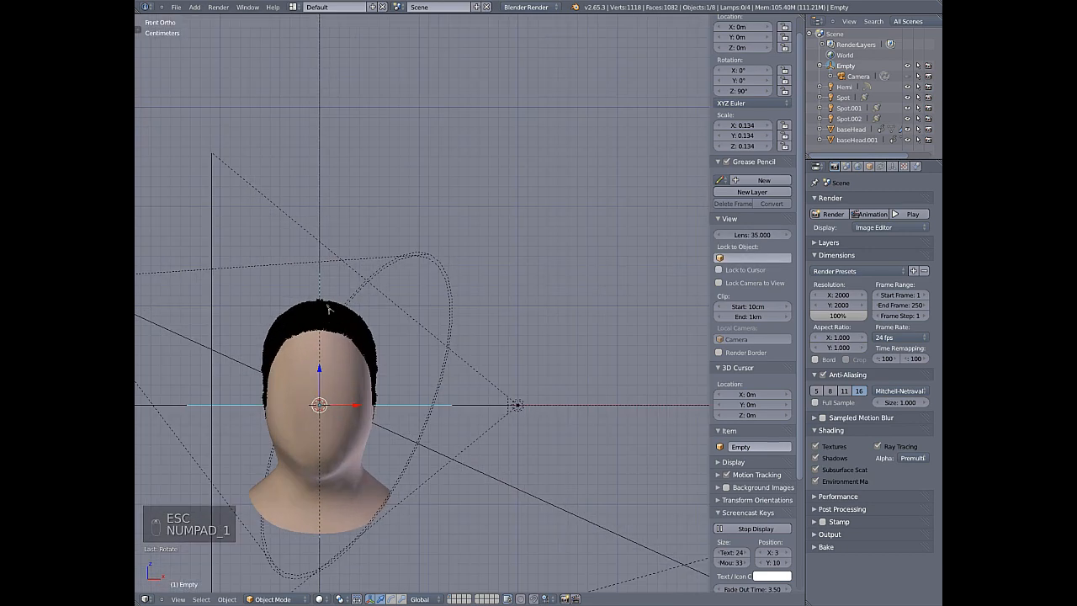
pyautogui.scroll(4, 337, 337)
pyautogui.keyDown('shift'); pyautogui.moveTo(348, 365); pyautogui.dragTo(519, 238, button='middle'); pyautogui.keyUp('shift')
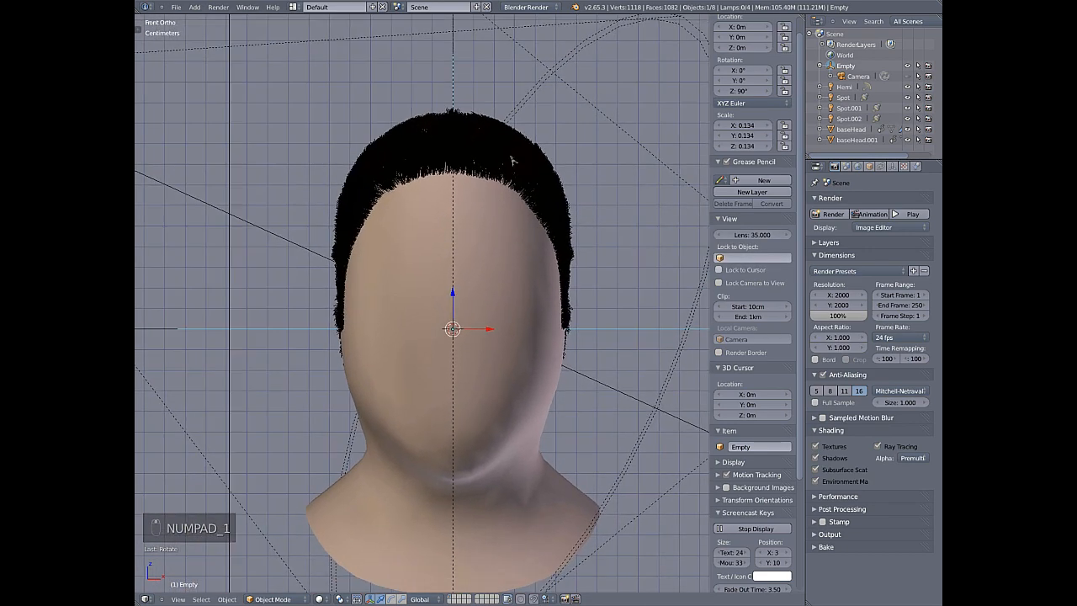
pyautogui.scroll(1, 512, 160)
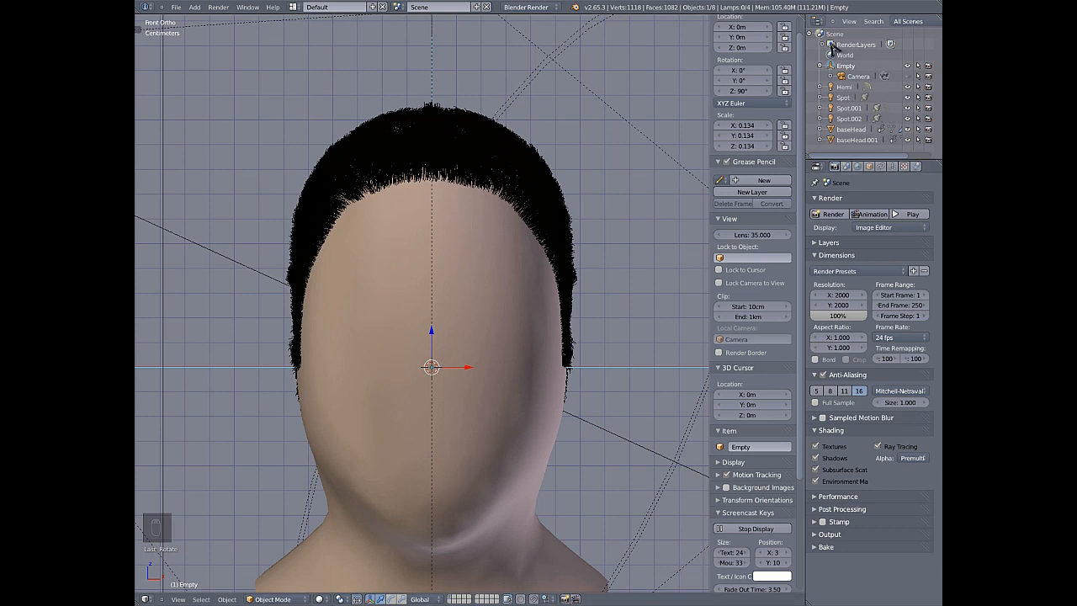
# - Review the hair material of baseHead.001, covering diffuse, specular, shading, transparency, strand and shadow settings
pyautogui.click(858, 140)
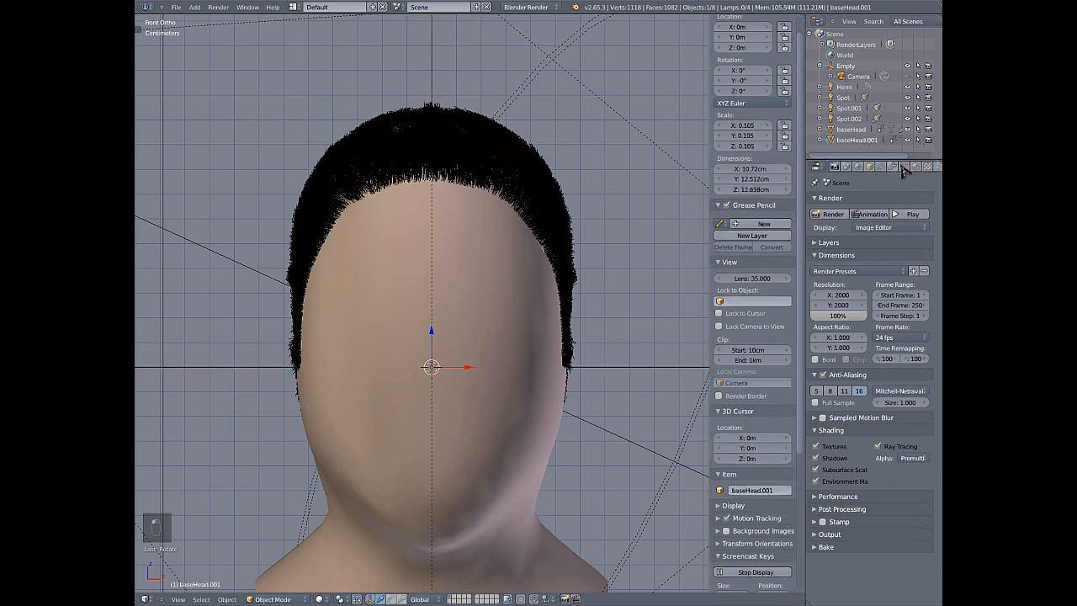
pyautogui.click(916, 168)
pyautogui.scroll(-5, 865, 282)
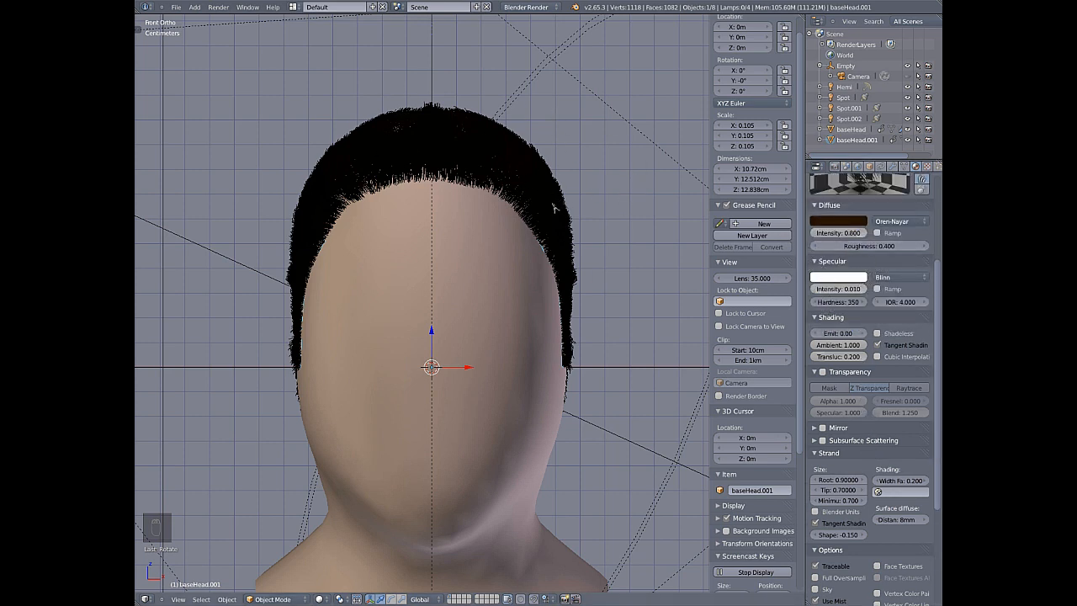
pyautogui.scroll(-2, 894, 340)
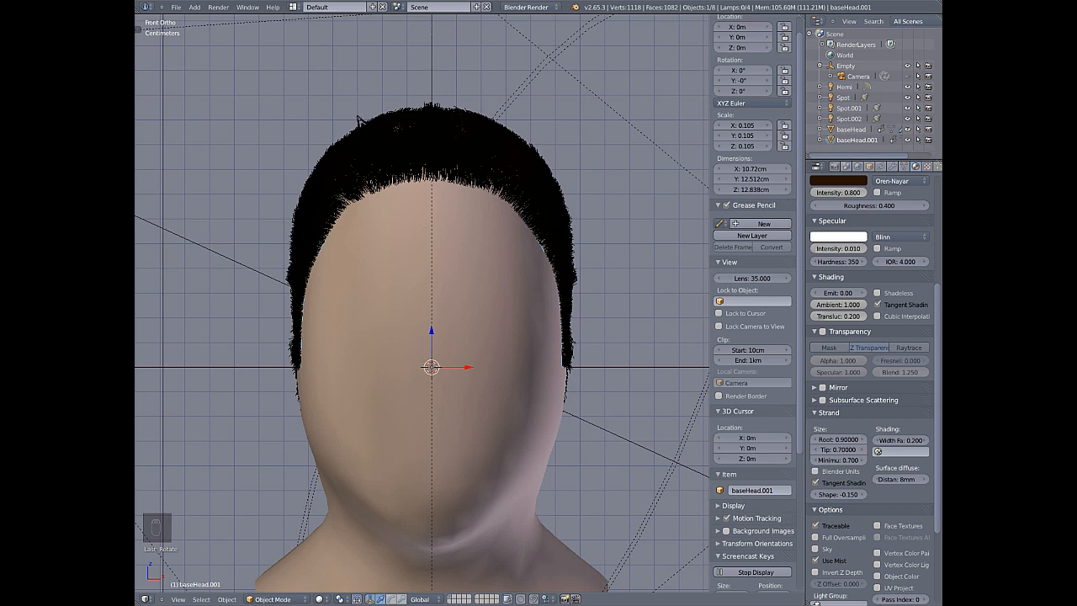
pyautogui.scroll(-2, 875, 313)
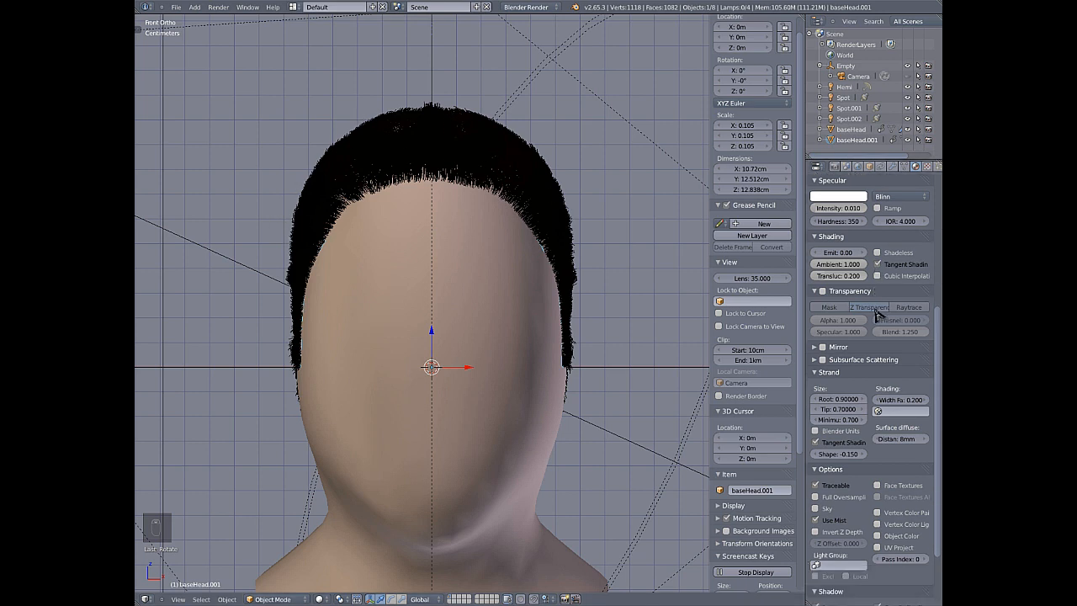
pyautogui.scroll(-1, 875, 313)
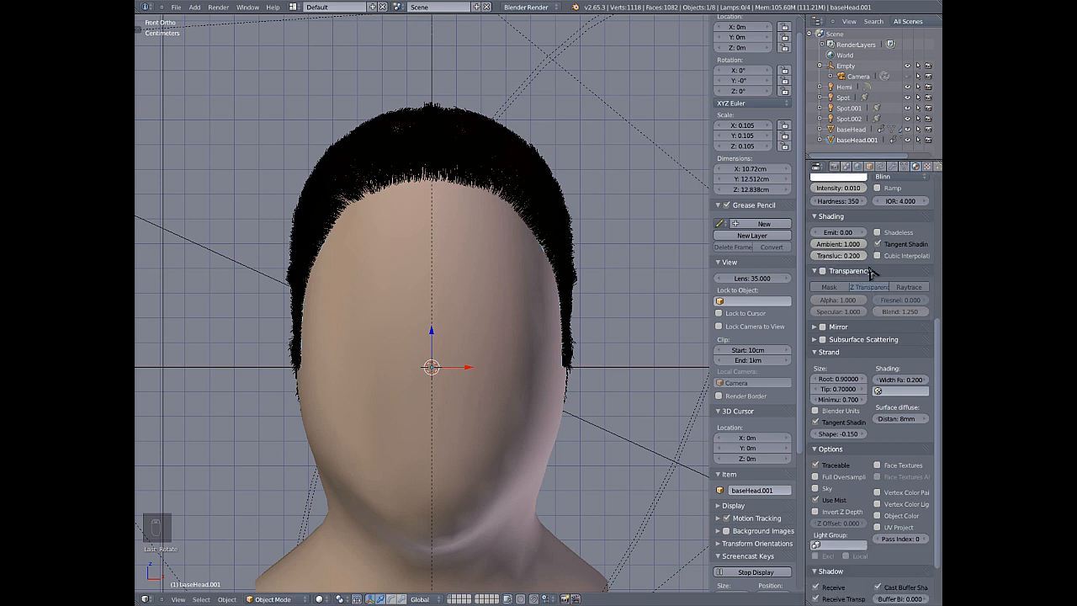
pyautogui.scroll(-3, 877, 374)
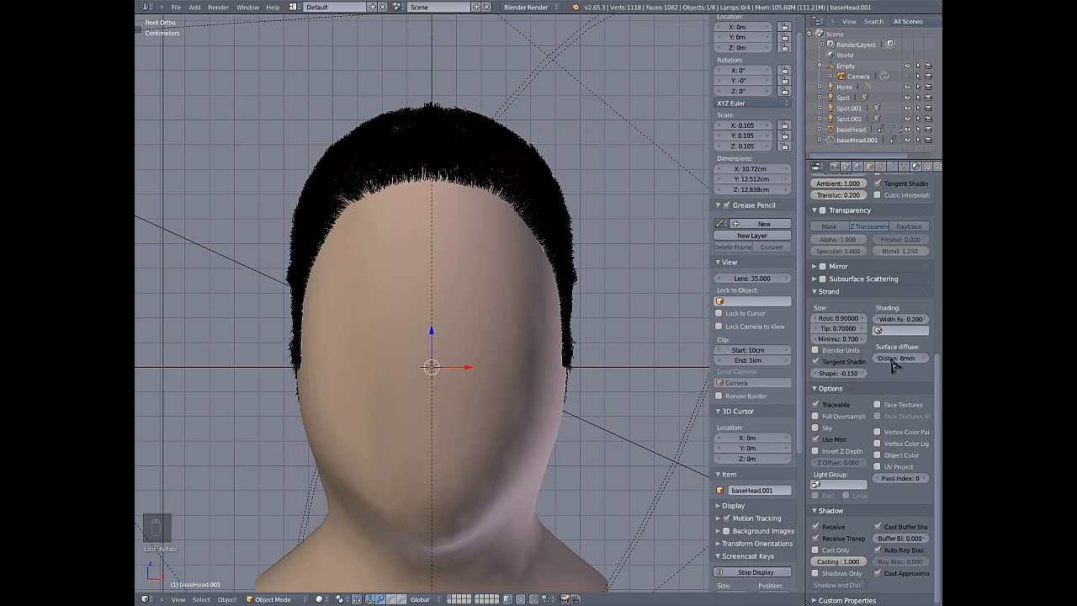
# - Review the blend texture of baseHead.001 and its particle system's render, display and children settings
pyautogui.click(925, 167)
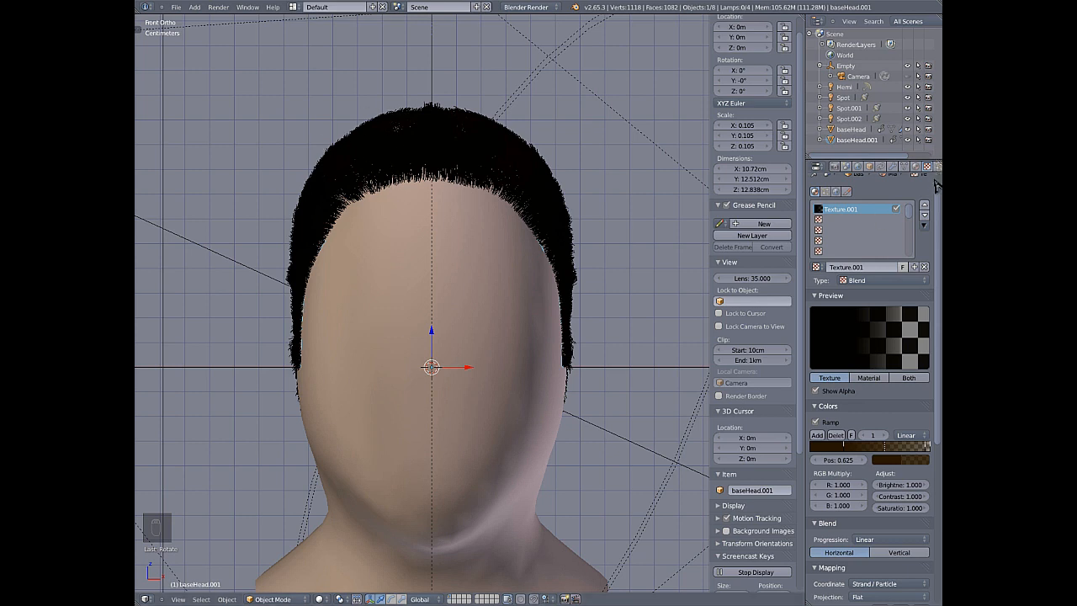
pyautogui.click(937, 167)
pyautogui.scroll(-4, 877, 325)
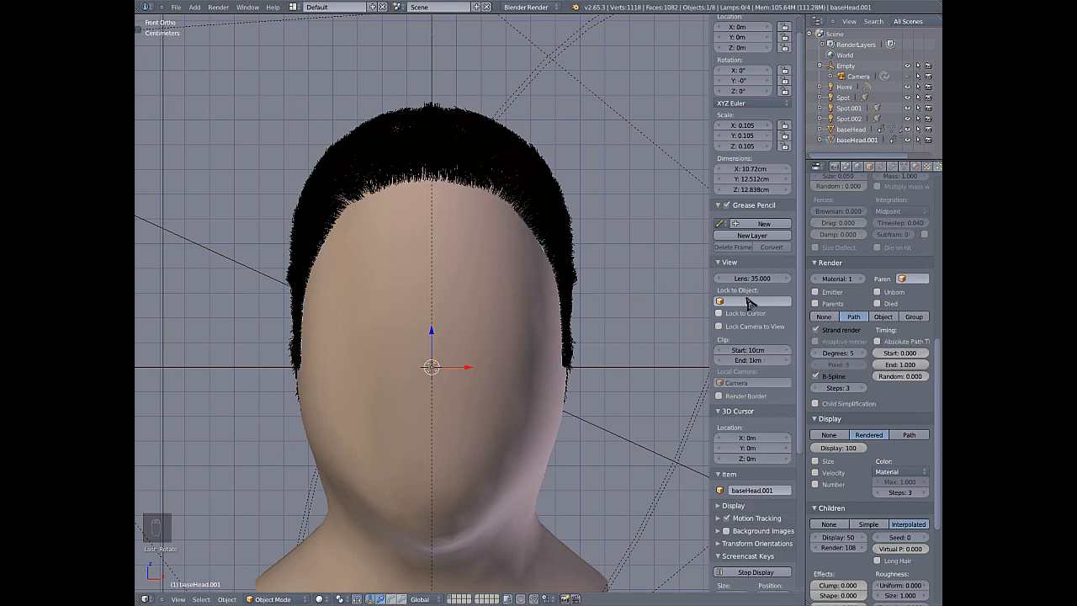
# - Select the camera's parent Empty
pyautogui.click(847, 66)
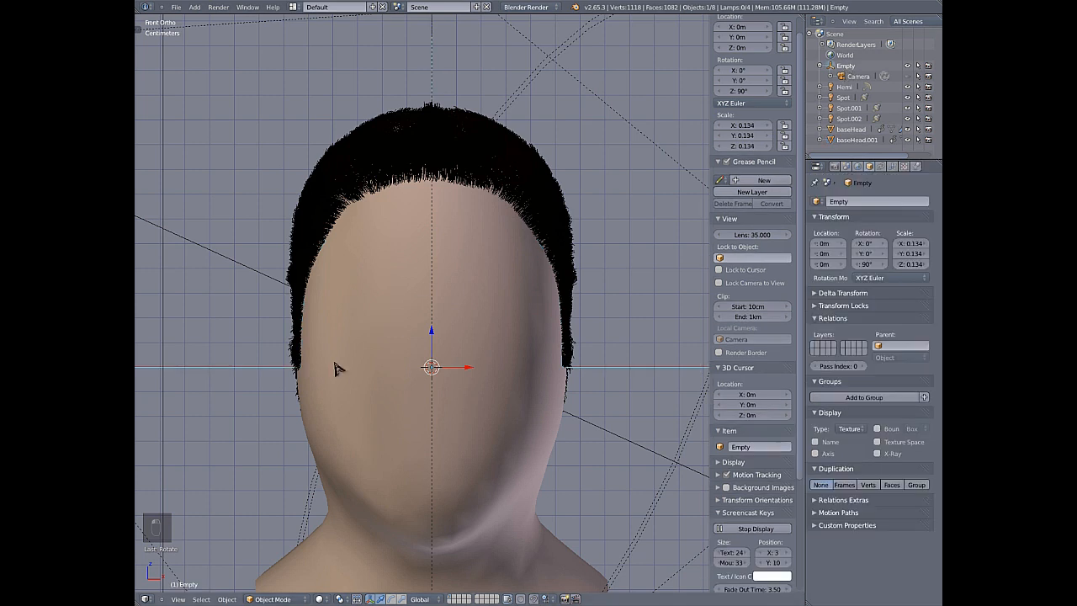
pyautogui.write('rx-90')
pyautogui.press('Return')
pyautogui.hotkey('ctrl', 'z')
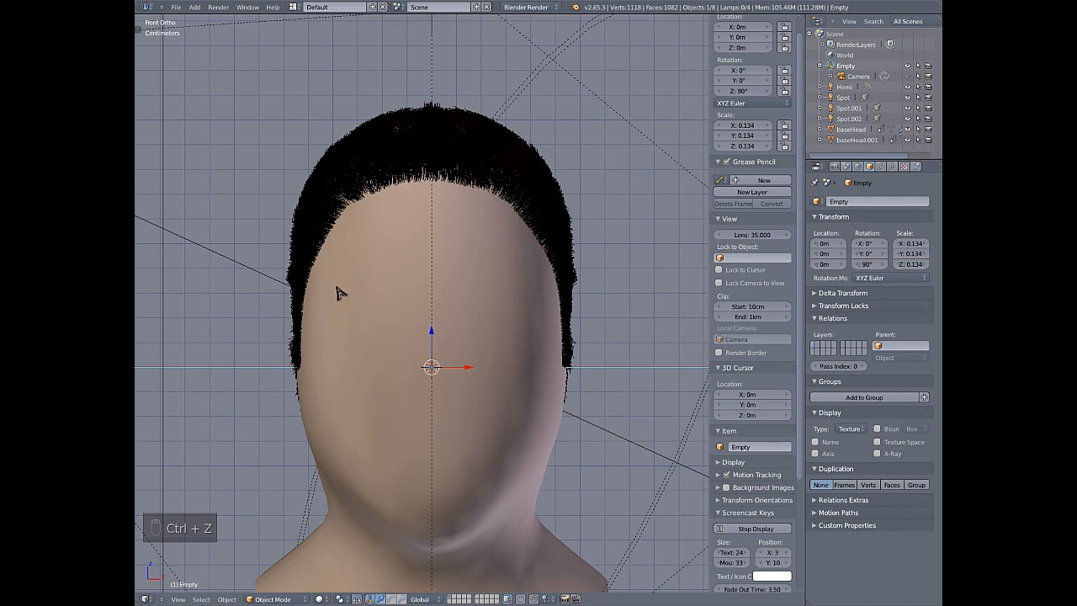
# - Rotate the camera's parent Empty back to 0° about the Z axis and look through the camera at the front of the head
pyautogui.press('r')
pyautogui.click(426, 233)
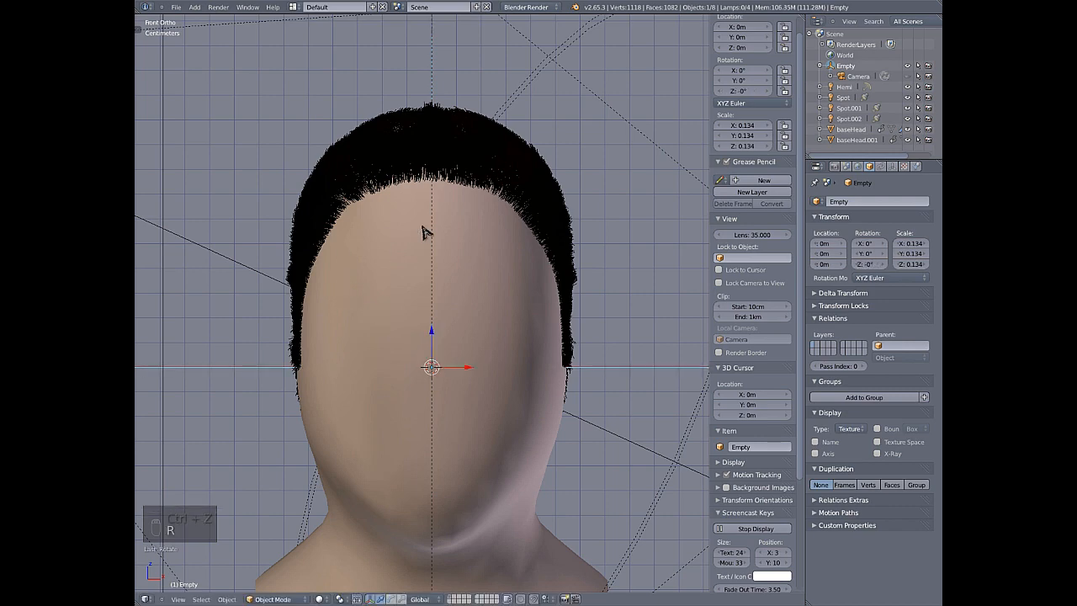
pyautogui.press('KP_0')
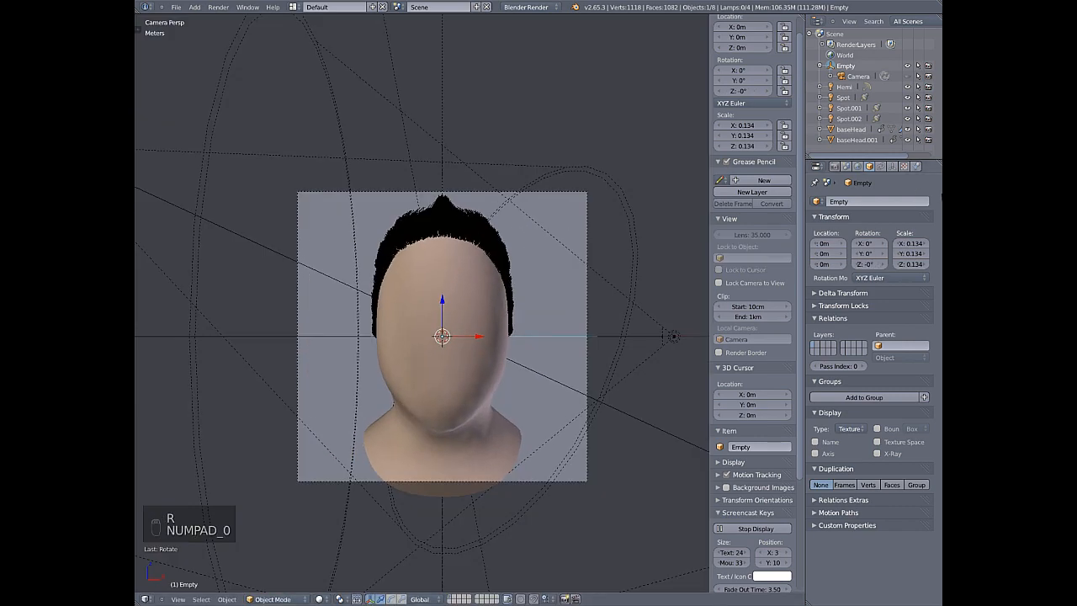
# - Turn off strand rendering for the particle hair of baseHead.001 and render the front view
pyautogui.click(855, 141)
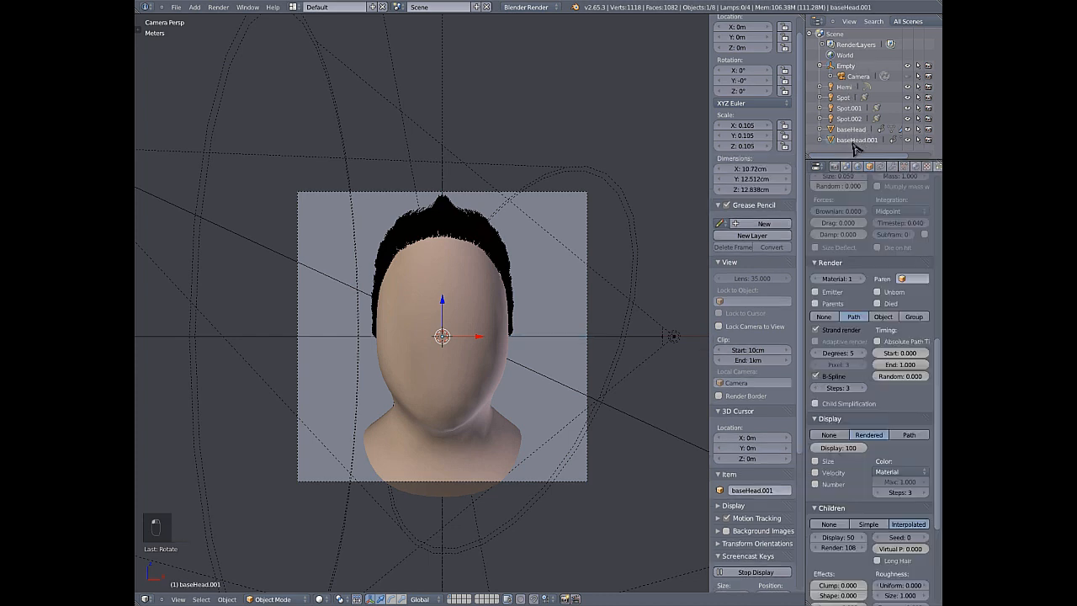
pyautogui.click(815, 330)
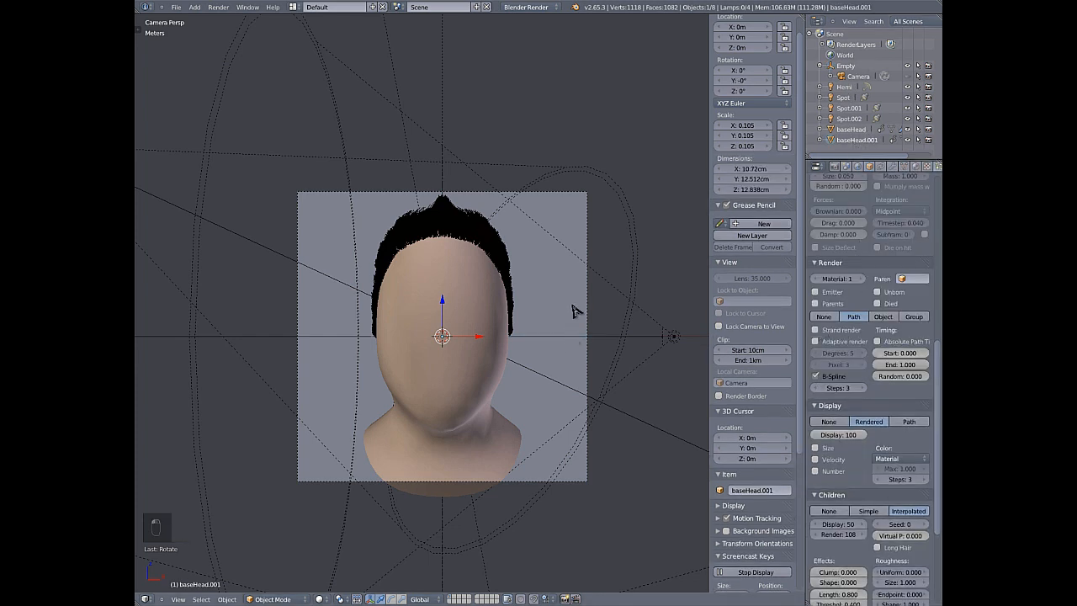
pyautogui.press('F12')
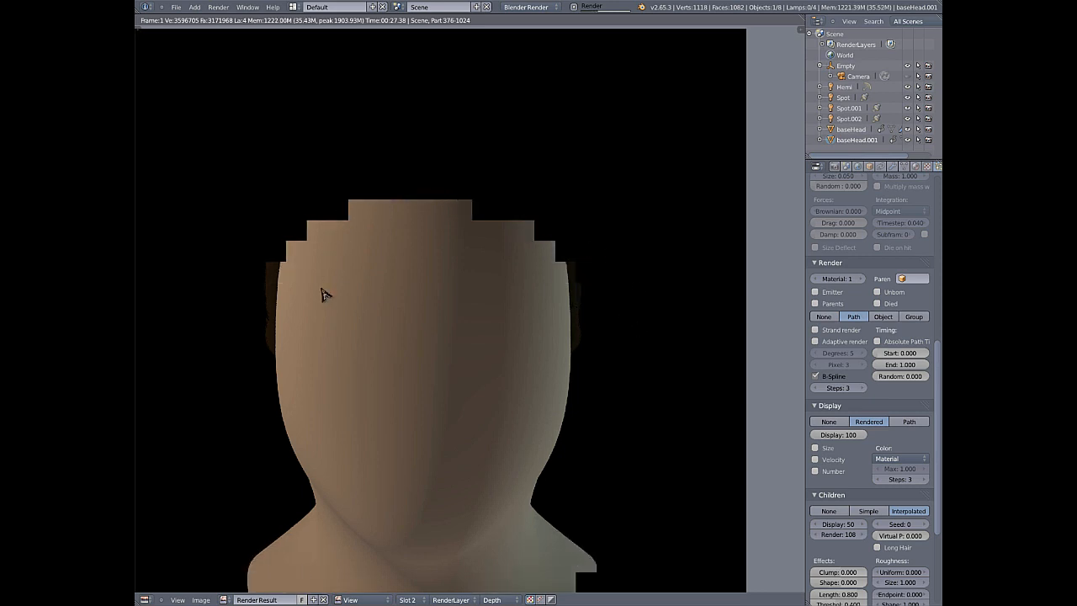
# - Examine the hair along both sides of the head and the forehead hairline up close in the in-progress render
pyautogui.scroll(5, 286, 278)
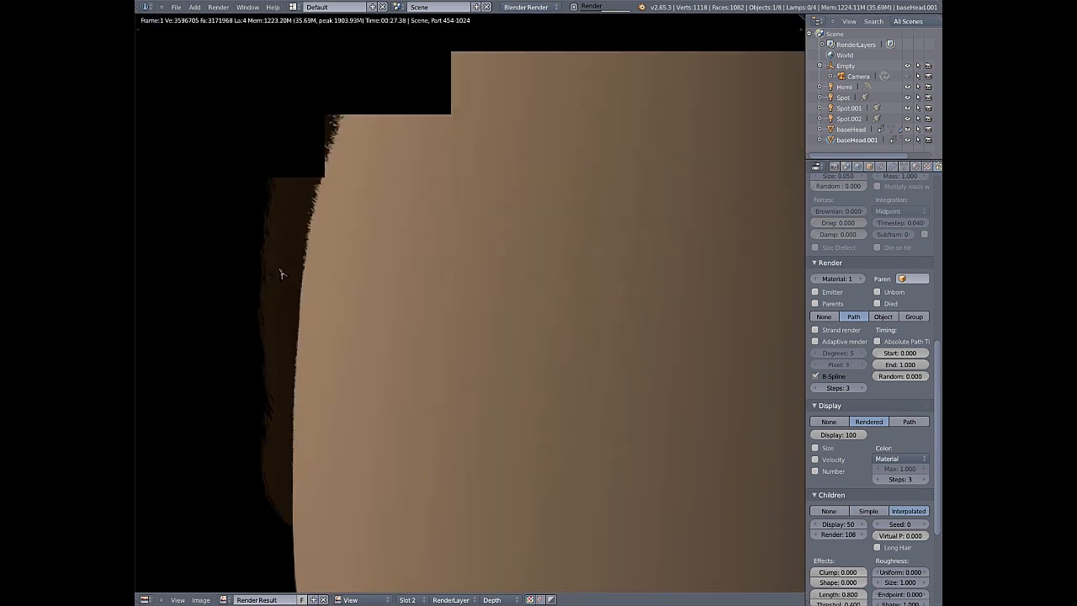
pyautogui.scroll(3, 282, 273)
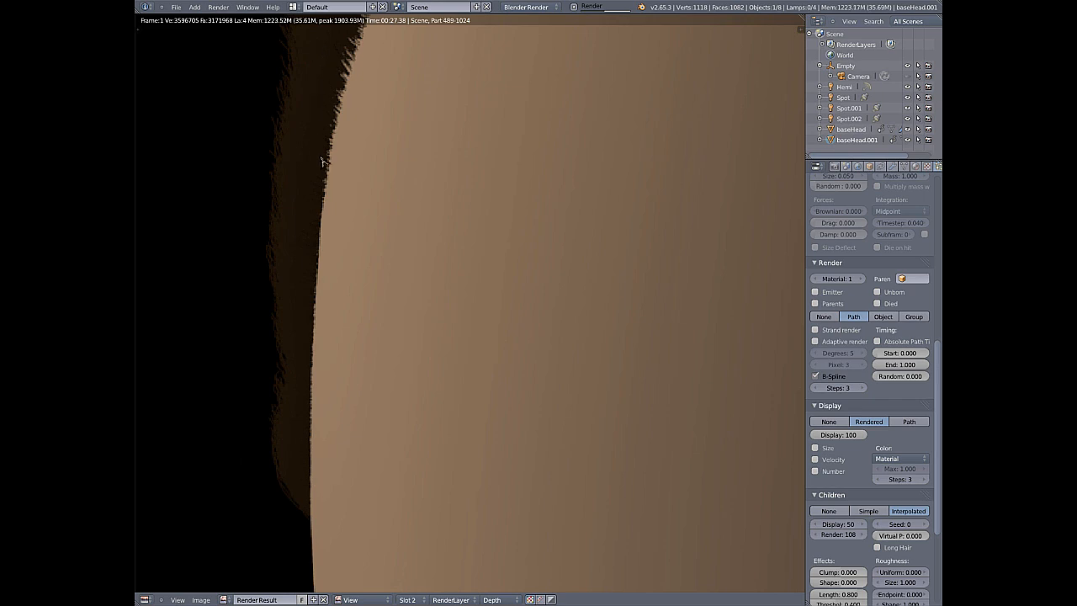
pyautogui.moveTo(348, 157); pyautogui.dragTo(345, 272, button='middle')
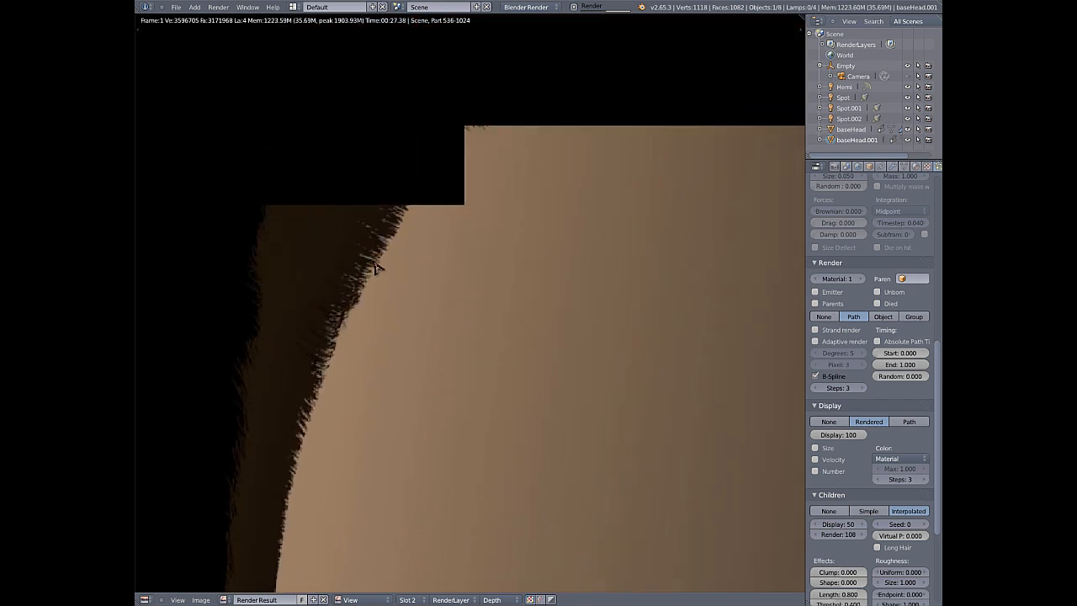
pyautogui.scroll(-1, 392, 240)
pyautogui.scroll(-2, 431, 195)
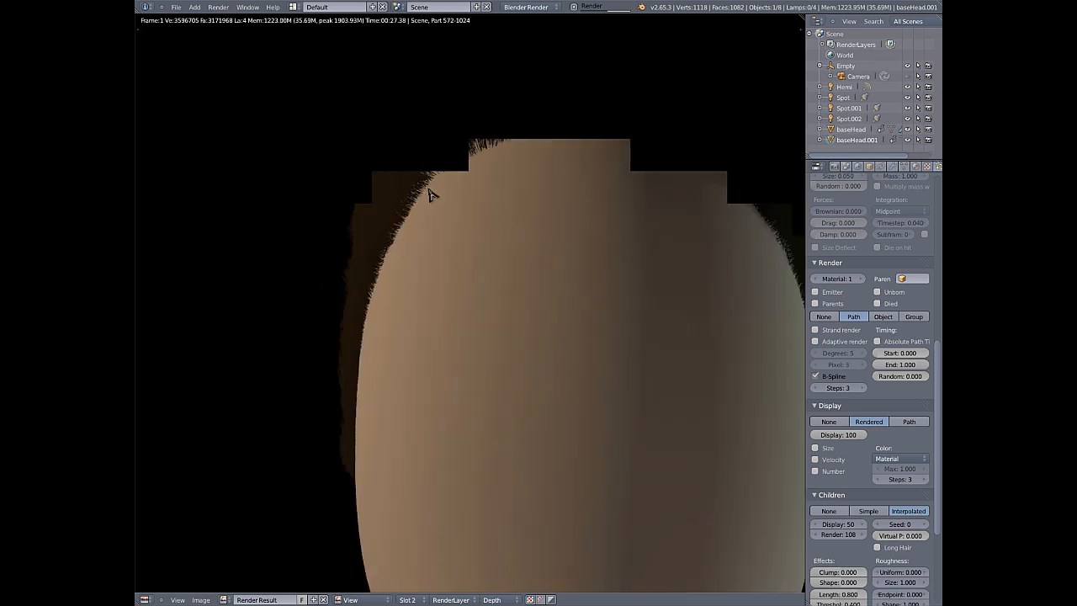
pyautogui.moveTo(329, 126); pyautogui.dragTo(135, 141, button='middle')
pyautogui.moveTo(540, 287); pyautogui.dragTo(418, 301, button='middle')
pyautogui.scroll(3, 510, 268)
pyautogui.scroll(4, 480, 257)
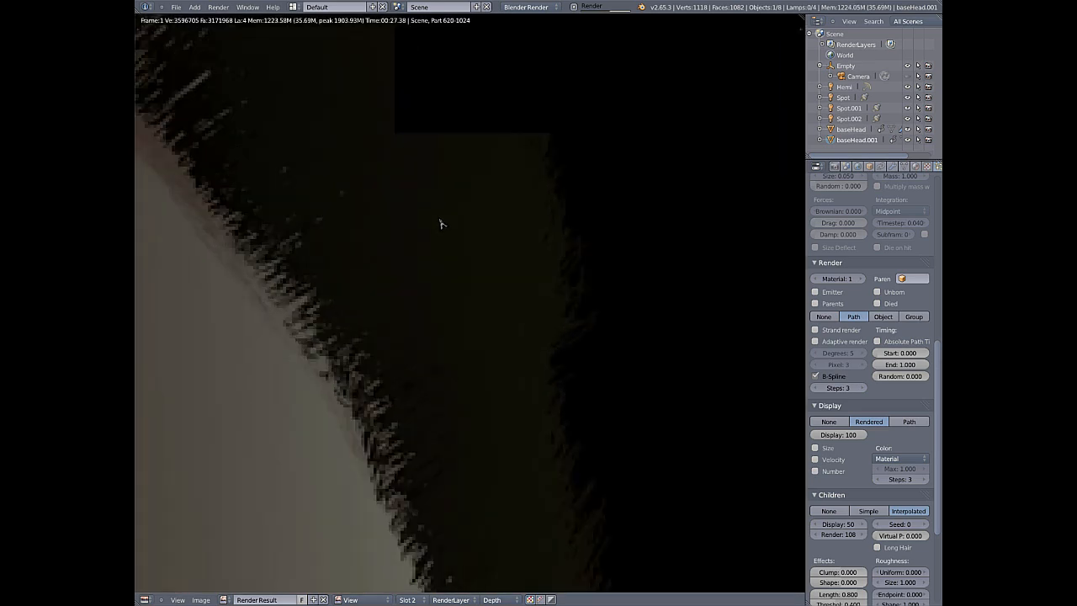
pyautogui.scroll(-5, 440, 222)
pyautogui.scroll(-4, 440, 222)
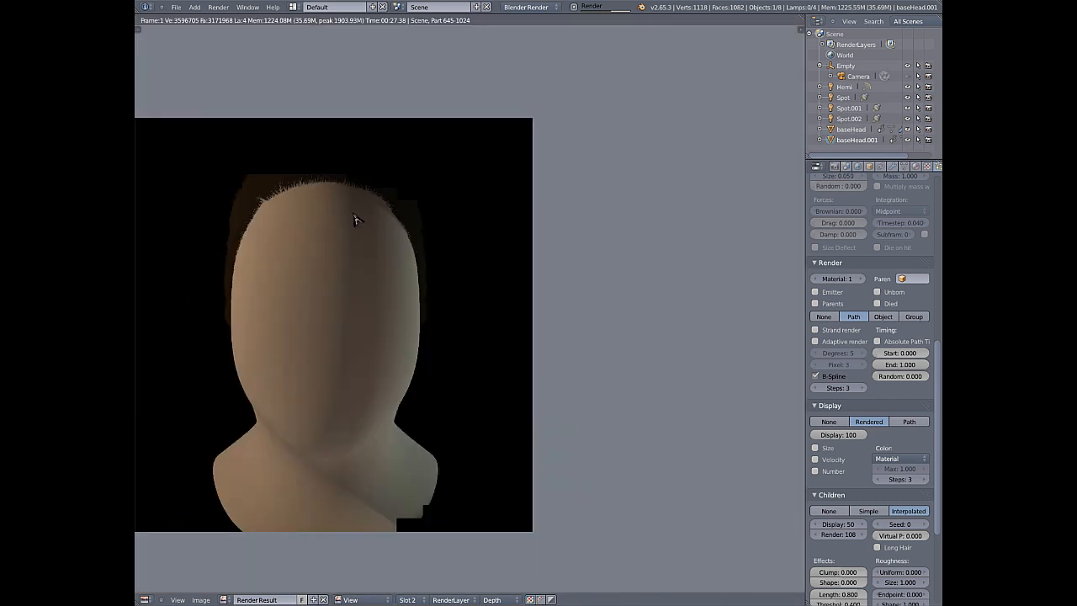
pyautogui.moveTo(356, 221); pyautogui.dragTo(405, 278, button='middle')
pyautogui.scroll(6, 378, 250)
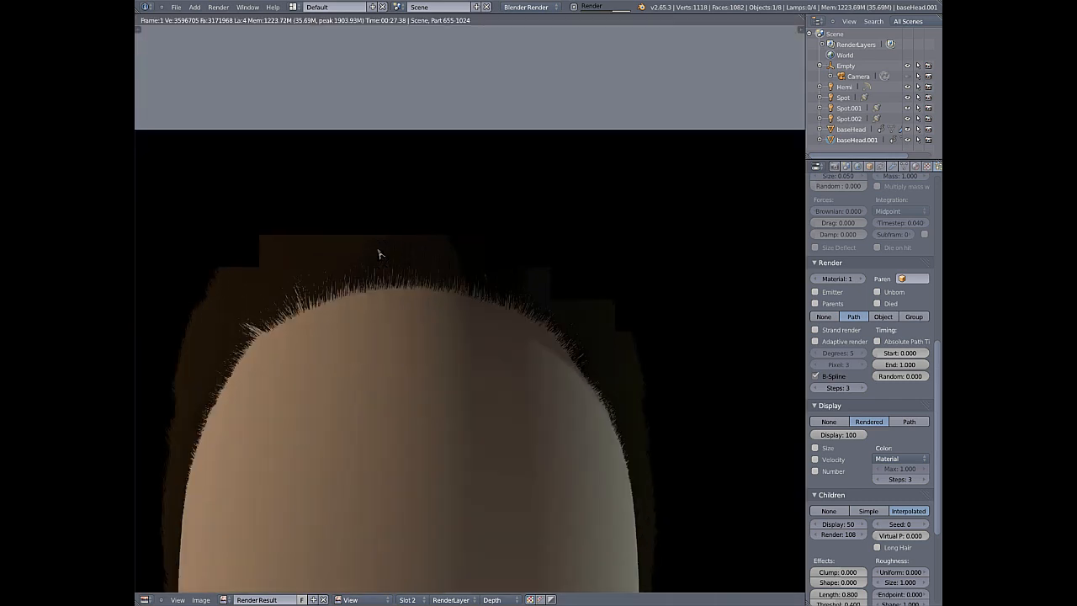
pyautogui.scroll(2, 373, 258)
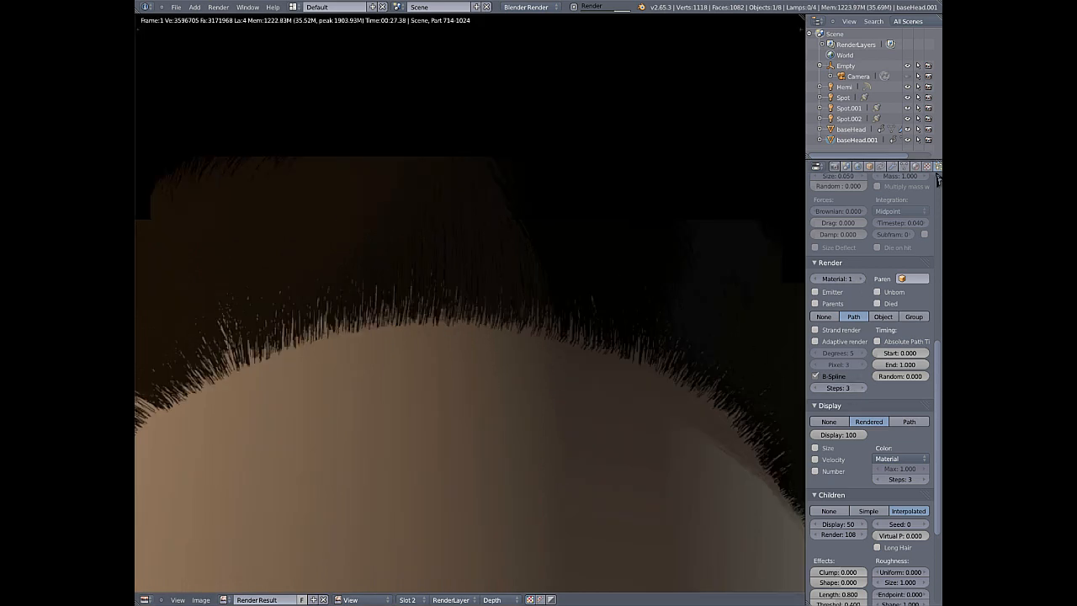
# - Review the hair material of baseHead.001, from its strand and transparency settings to shading, specular and diffuse
pyautogui.click(917, 166)
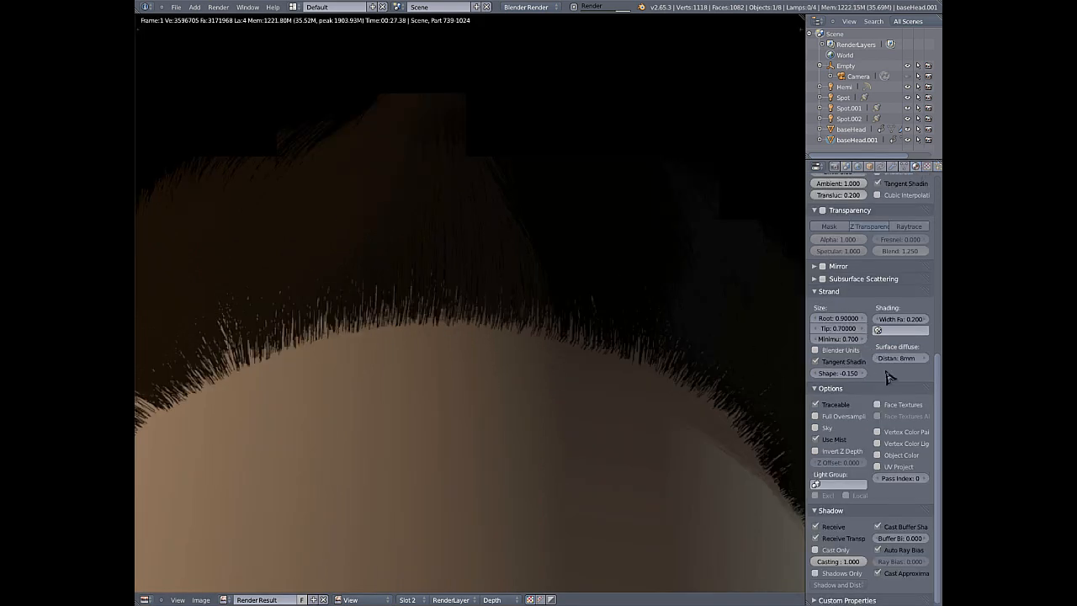
pyautogui.scroll(2, 883, 354)
pyautogui.scroll(5, 882, 353)
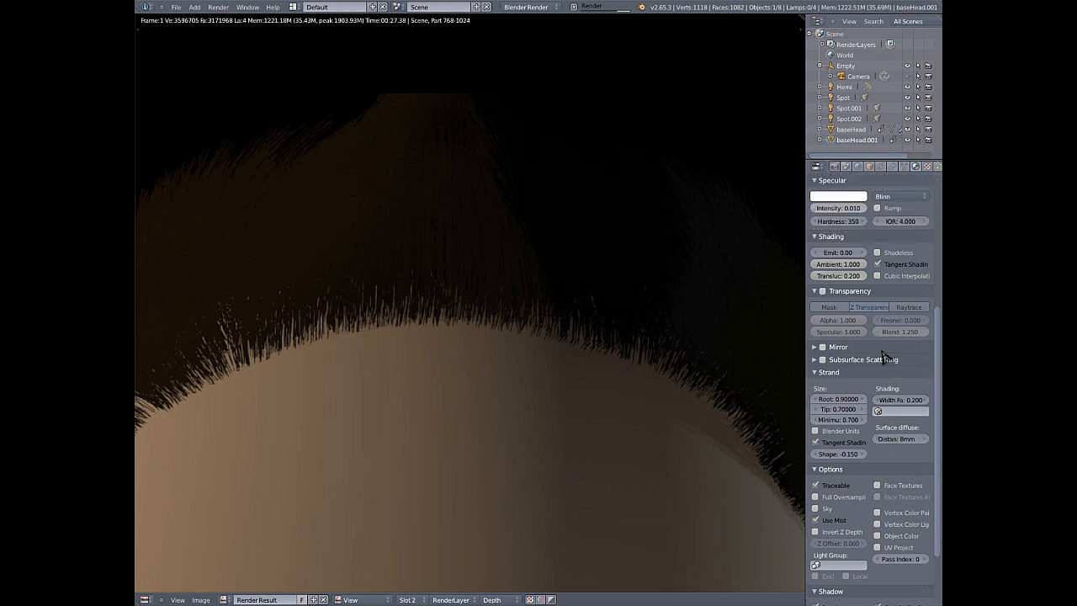
pyautogui.scroll(2, 882, 347)
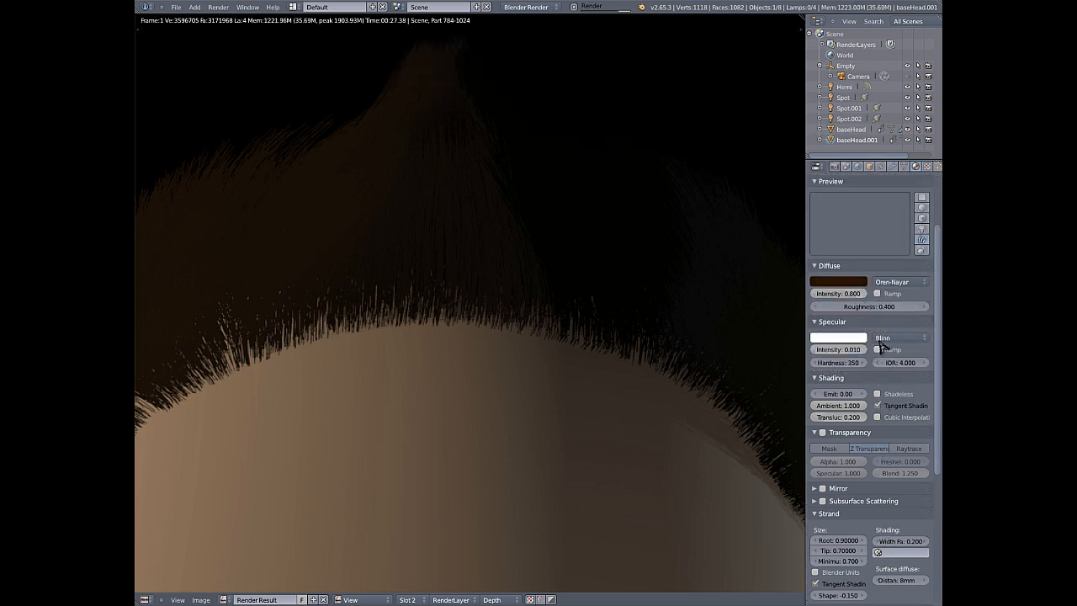
pyautogui.scroll(2, 882, 348)
# - Inspect the front render without strand rendering, comparing the whole hairstyle with close-ups of the hairline and crown
pyautogui.scroll(-4, 475, 274)
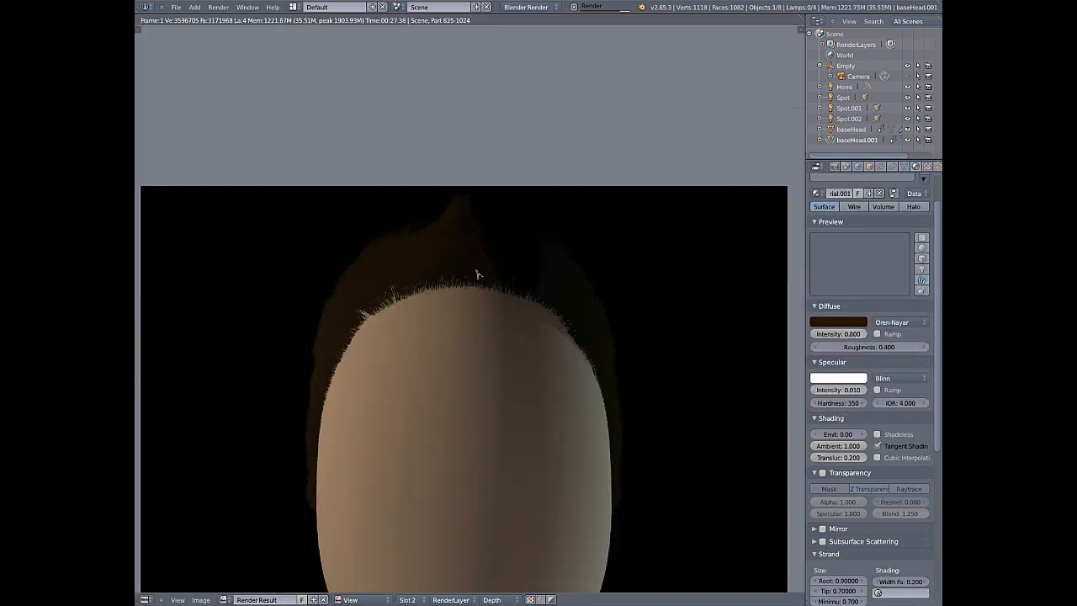
pyautogui.scroll(-1, 476, 274)
pyautogui.scroll(4, 481, 284)
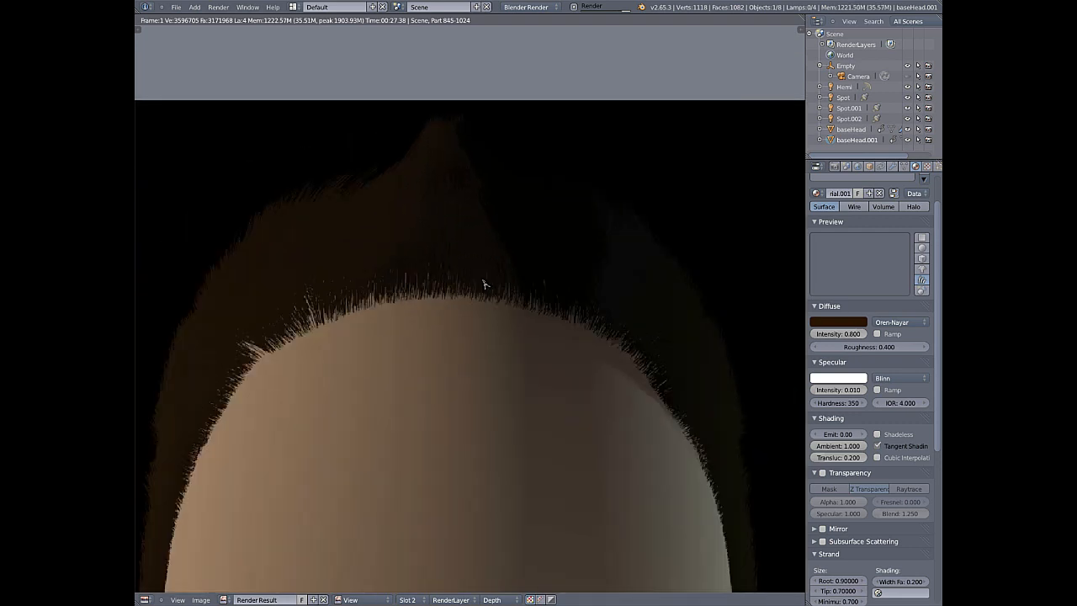
pyautogui.scroll(-5, 484, 285)
pyautogui.moveTo(548, 449); pyautogui.dragTo(534, 351, button='middle')
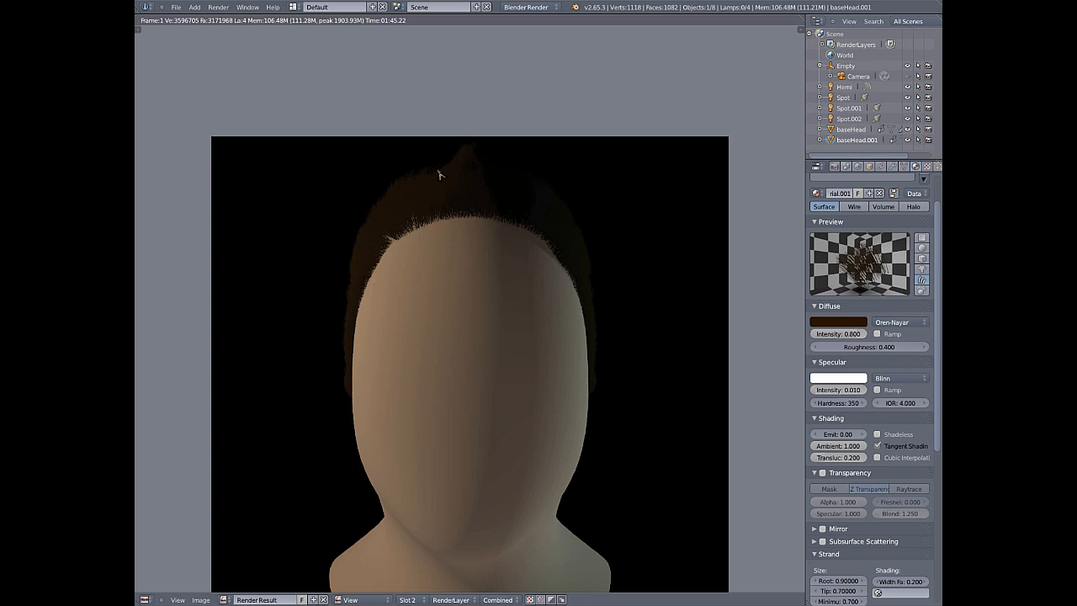
pyautogui.scroll(6, 416, 195)
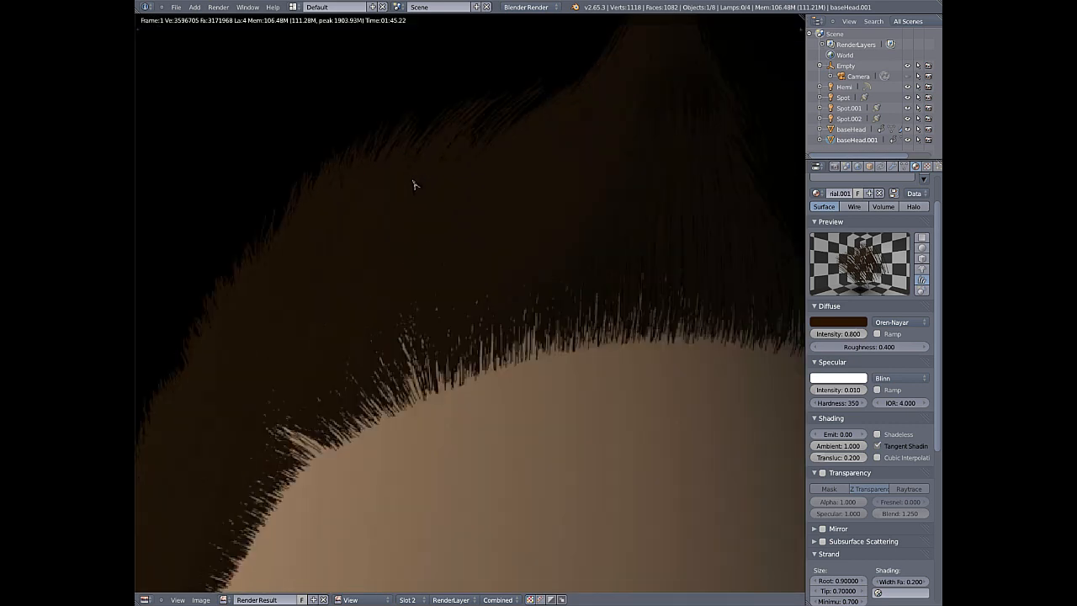
pyautogui.scroll(-4, 418, 193)
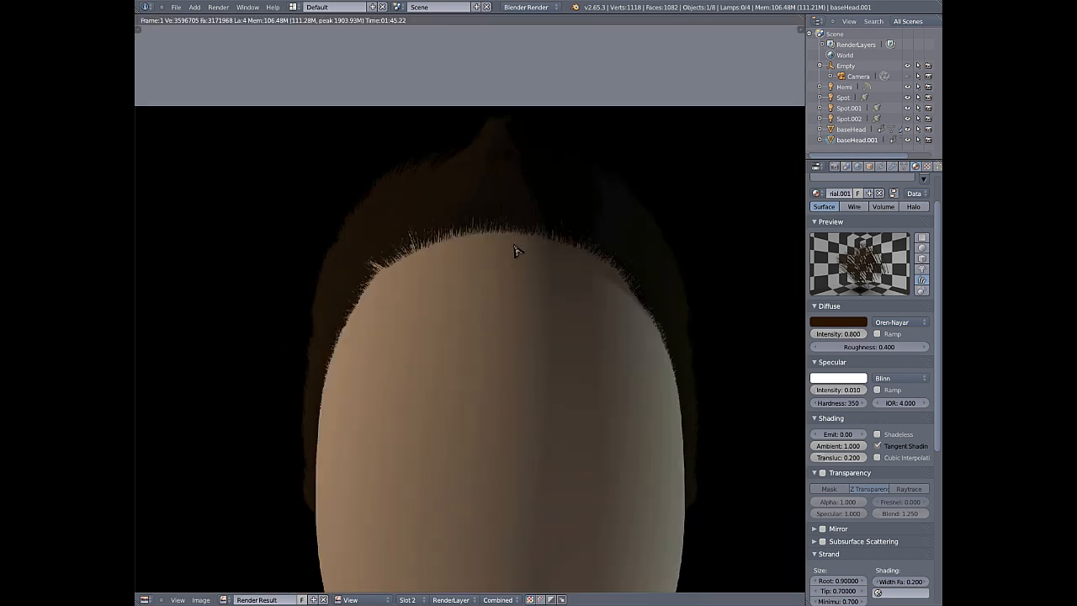